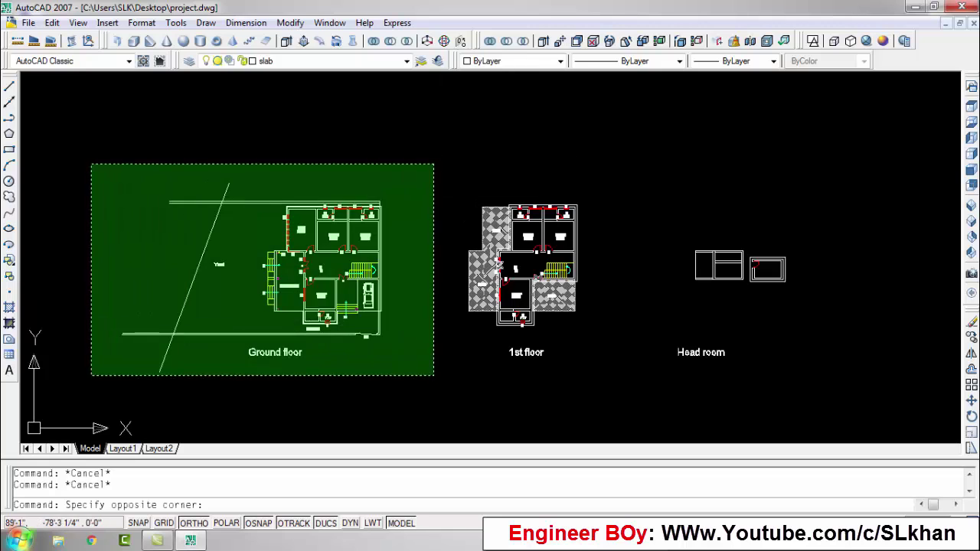
# Copy the whole Ground floor plan and place the copy aside.
pyautogui.click(91, 376)
pyautogui.write('o')
pyautogui.press('Return')
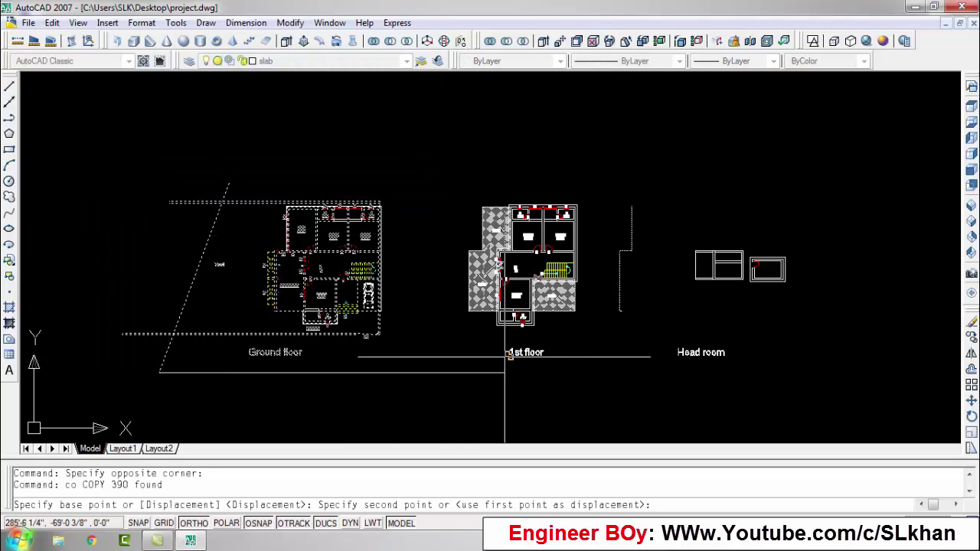
pyautogui.scroll(-3, 506, 354)
pyautogui.click(536, 333)
pyautogui.press('Escape')
pyautogui.scroll(8, 230, 276)
# Start BOUNDARY point picking and pan to the bedrooms and bath area.
pyautogui.write('bo')
pyautogui.press('Return')
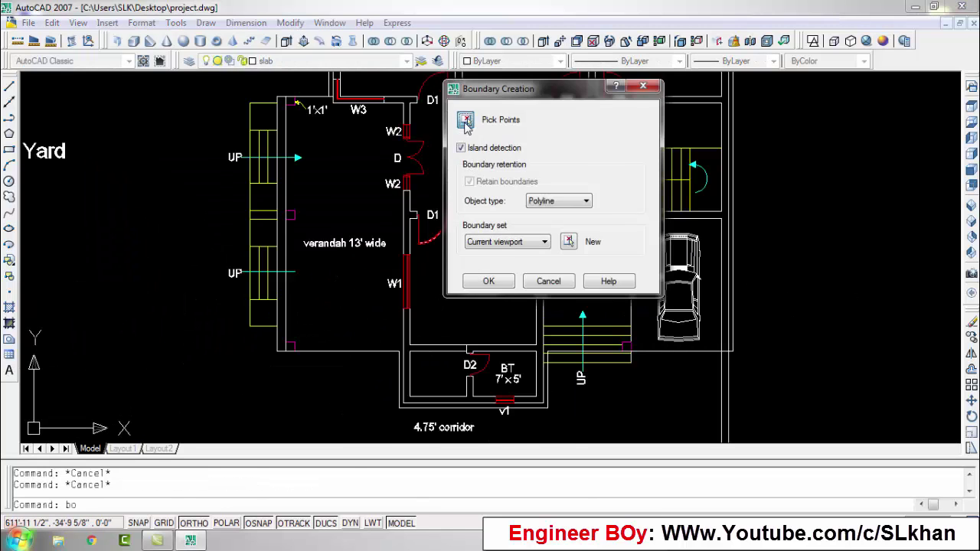
pyautogui.click(467, 122)
pyautogui.scroll(5, 380, 258)
pyautogui.scroll(-5, 589, 255)
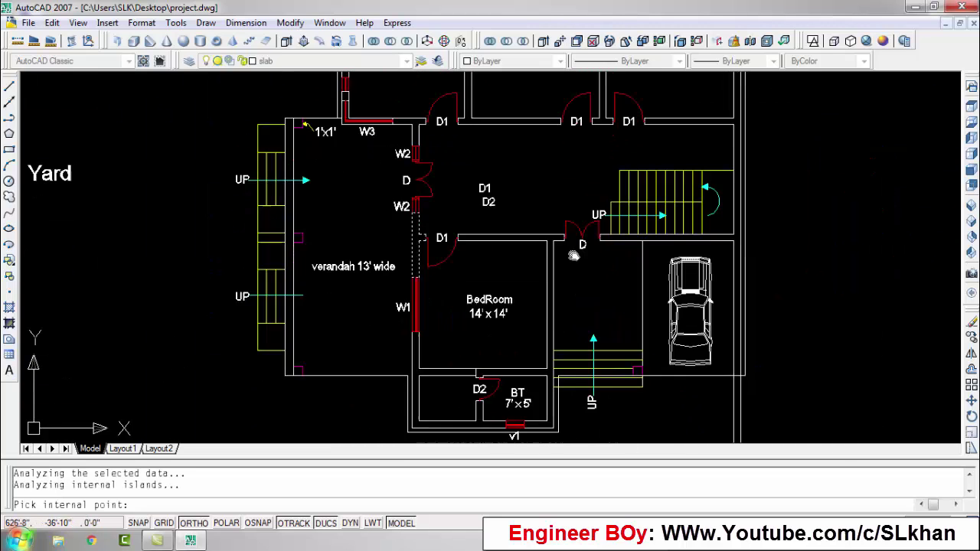
pyautogui.scroll(2, 464, 230)
pyautogui.moveTo(463, 383); pyautogui.dragTo(464, 213, button='middle')
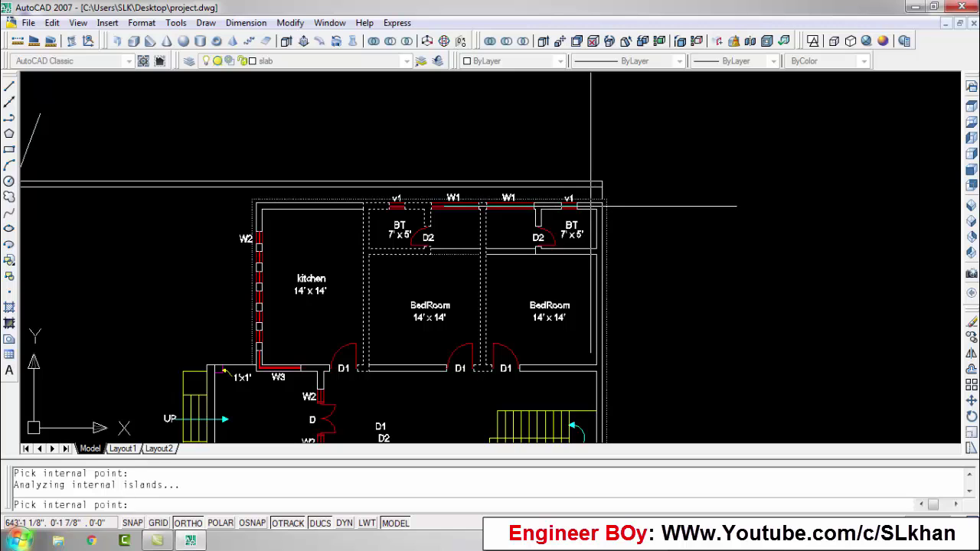
pyautogui.scroll(5, 425, 290)
# Trace boundary polylines inside the individual wall pieces of the plan copy.
pyautogui.write('bo')
pyautogui.press('Return')
pyautogui.click(464, 112)
pyautogui.click(635, 404)
pyautogui.press('Return')
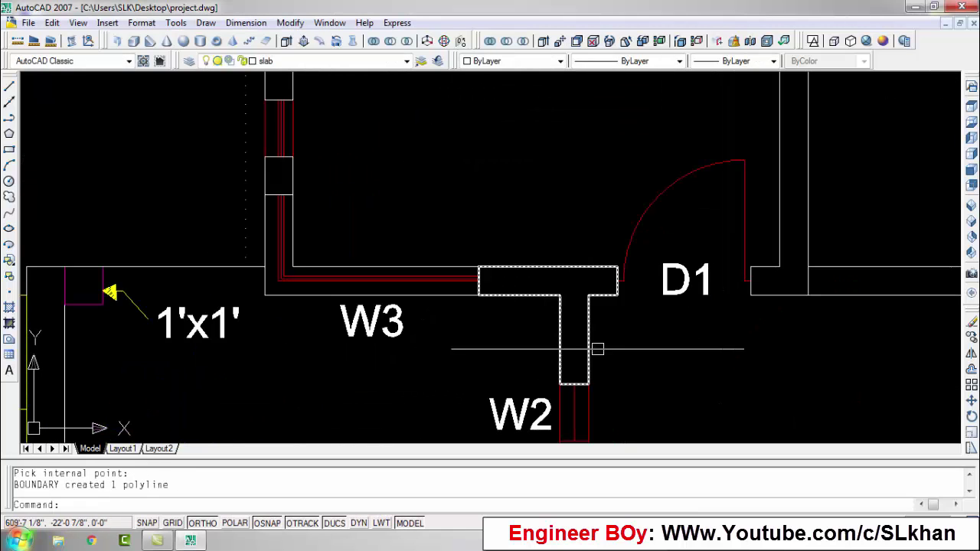
pyautogui.press('Return')
pyautogui.click(464, 114)
pyautogui.click(416, 203)
pyautogui.press('Return')
pyautogui.press('Escape')
pyautogui.press('Escape')
pyautogui.scroll(-8, 405, 268)
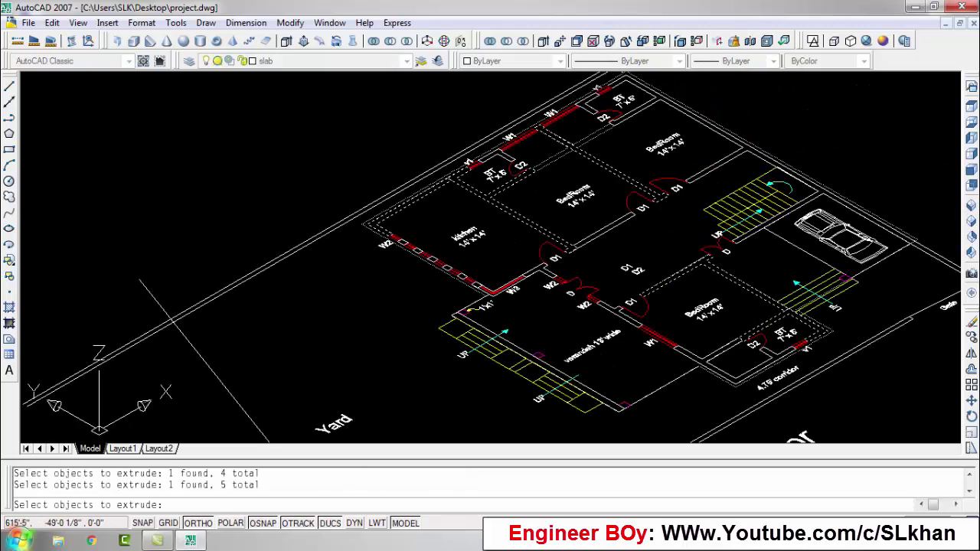
# Gather the wall outlines, including the kitchen W2 wall, into the extrusion set.
pyautogui.scroll(4, 766, 358)
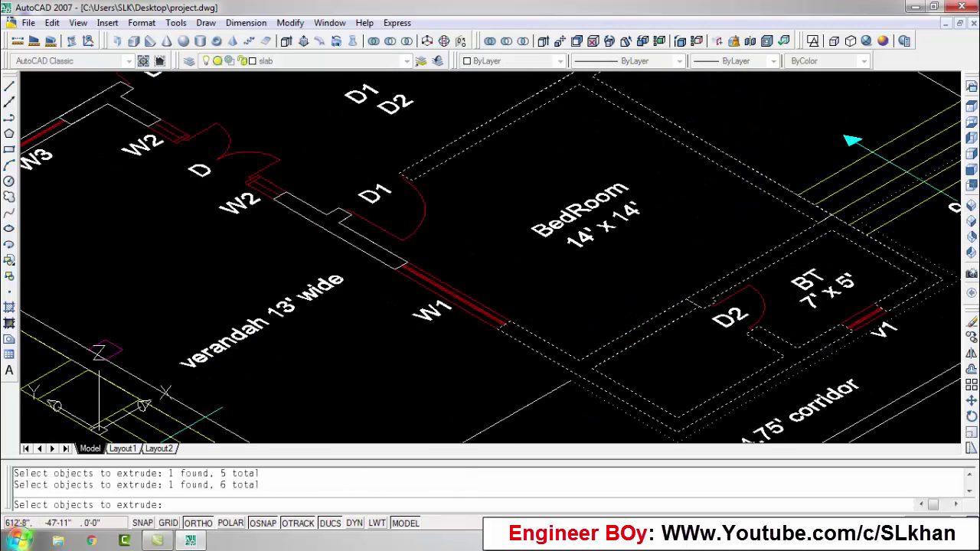
pyautogui.scroll(-4, 663, 318)
pyautogui.scroll(4, 528, 244)
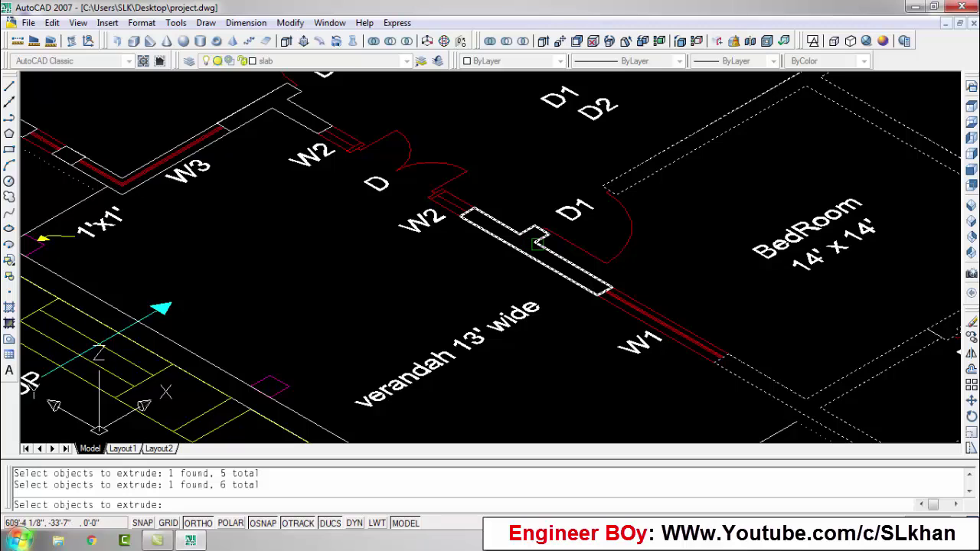
pyautogui.click(539, 243)
pyautogui.scroll(-5, 540, 244)
pyautogui.scroll(5, 459, 291)
pyautogui.scroll(-2, 414, 302)
pyautogui.click(415, 302)
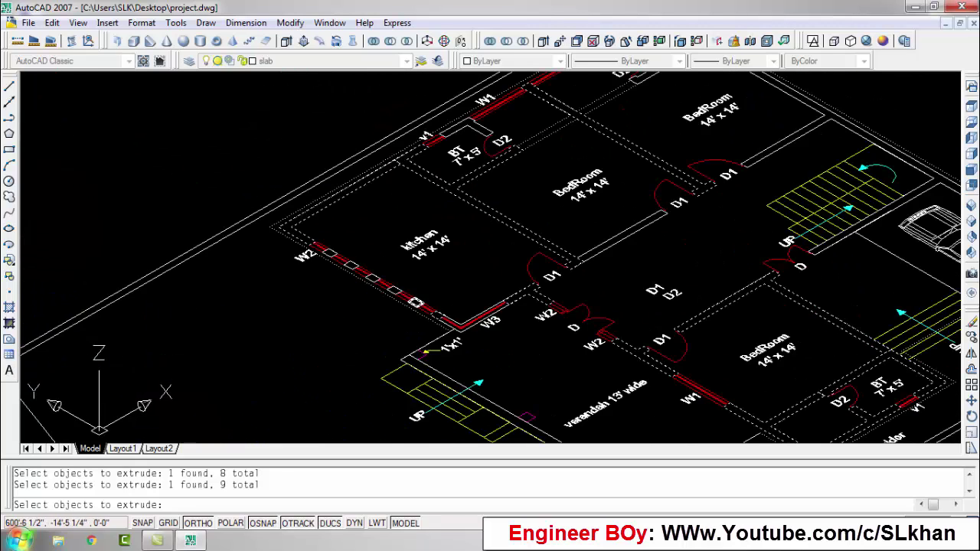
# Add the last wall outline and extrude the set to 11' high.
pyautogui.scroll(4, 347, 272)
pyautogui.click(296, 219)
pyautogui.scroll(-4, 296, 219)
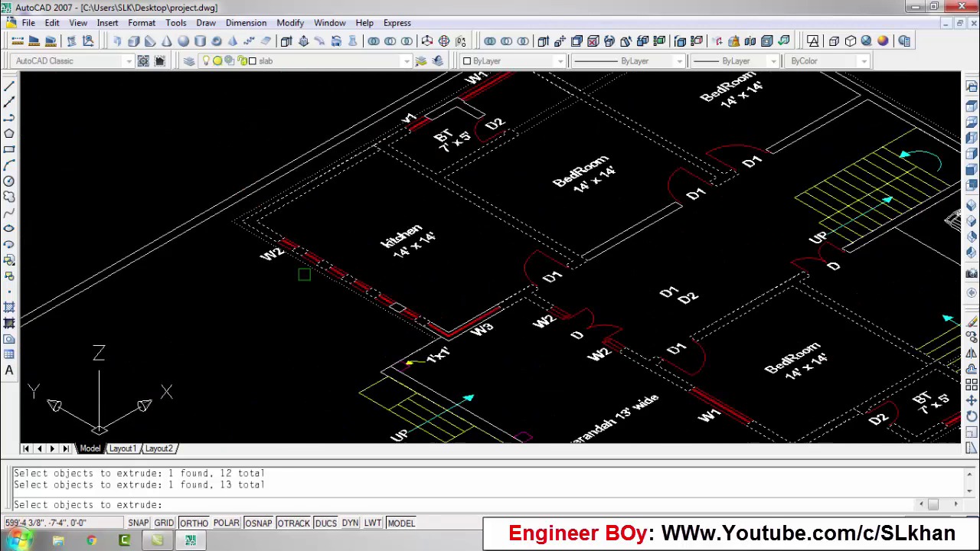
pyautogui.scroll(-1, 296, 230)
pyautogui.press('Return')
pyautogui.press('Return')
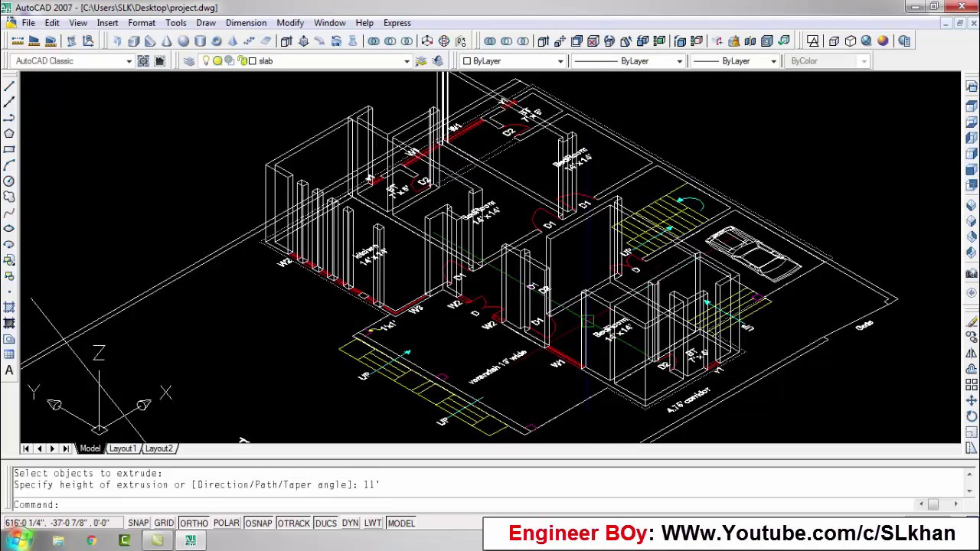
pyautogui.scroll(3, 880, 107)
pyautogui.press('Escape')
pyautogui.press('Escape')
pyautogui.scroll(-3, 881, 107)
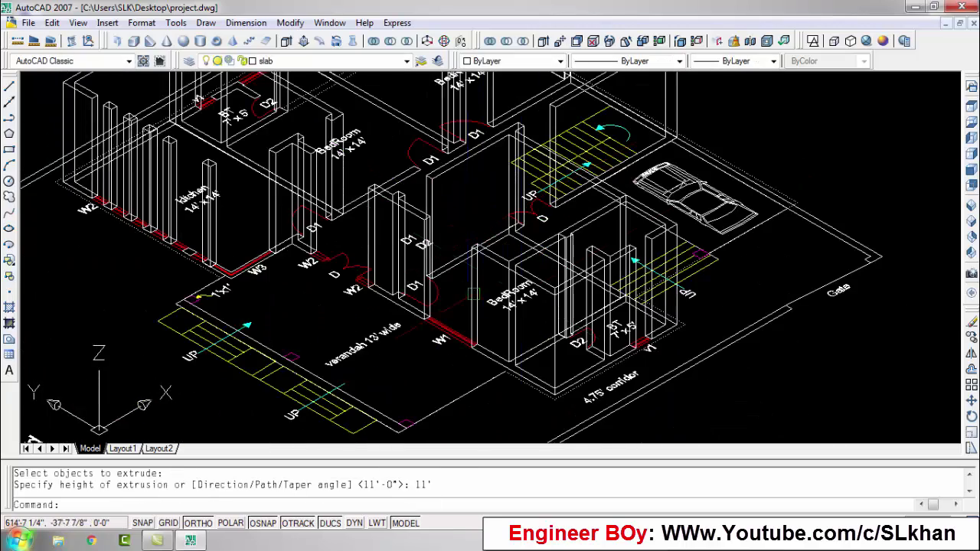
pyautogui.scroll(2, 879, 107)
# Orbit the model toward the car parking area.
pyautogui.press('Escape')
pyautogui.press('Escape')
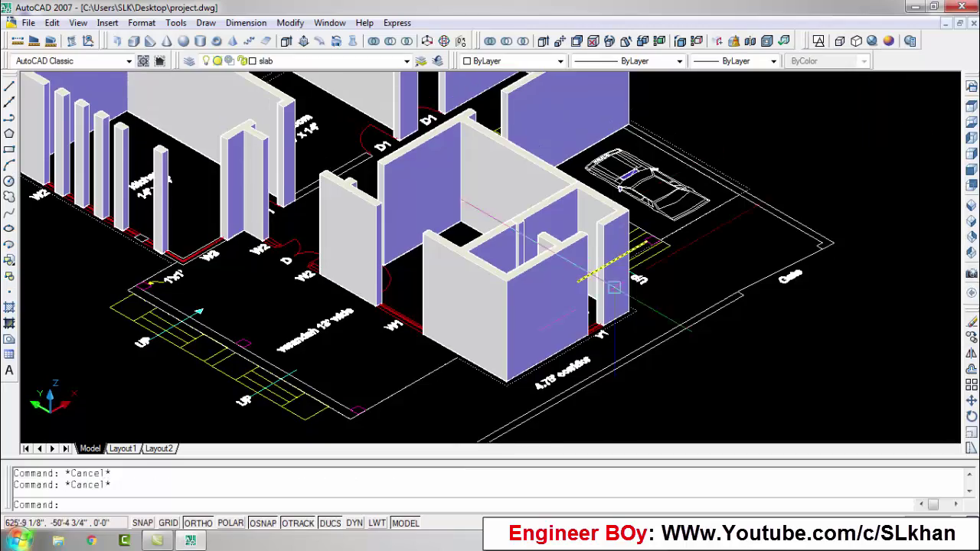
pyautogui.scroll(-2, 507, 308)
pyautogui.scroll(3, 507, 308)
pyautogui.click(323, 62)
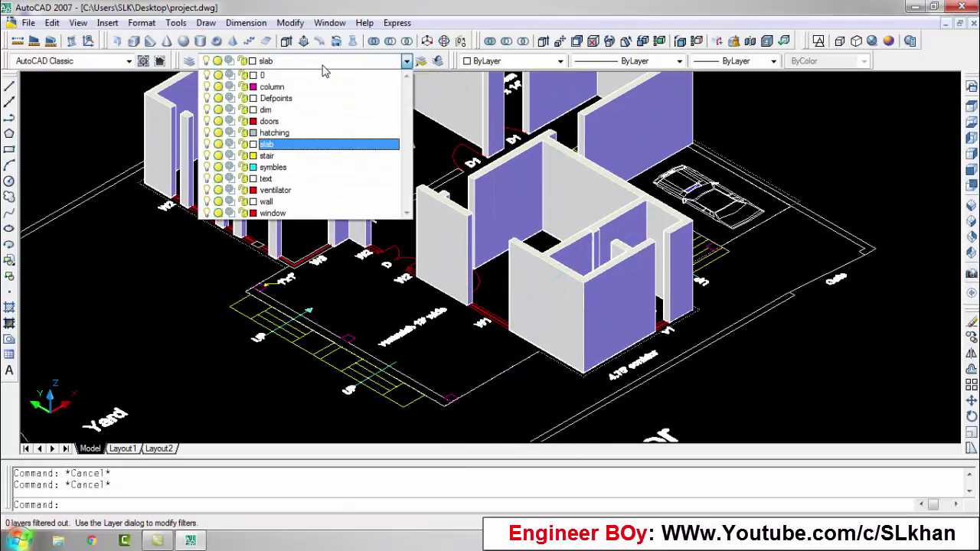
pyautogui.write('3do')
pyautogui.press('Return')
pyautogui.moveTo(490, 268); pyautogui.dragTo(633, 355)
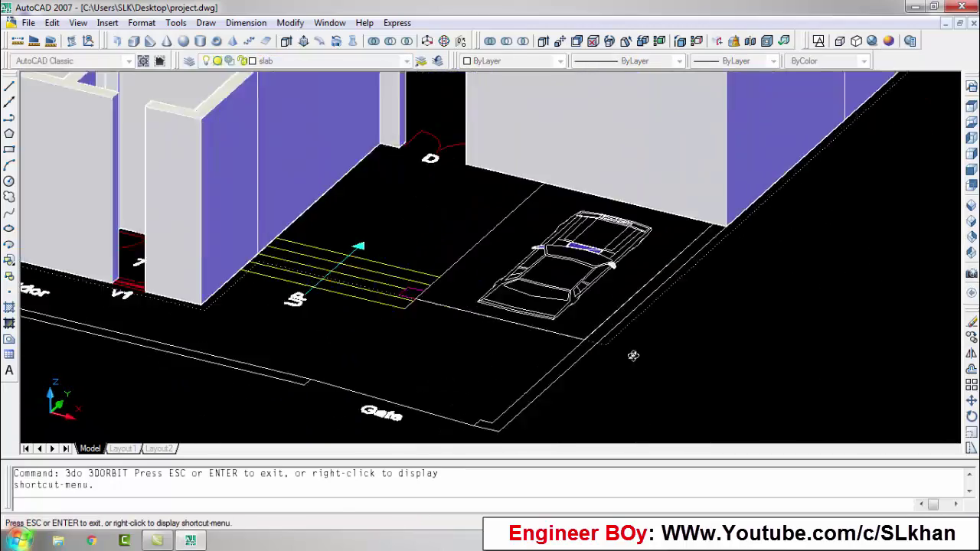
pyautogui.press('Escape')
# Trace the parking-side wall boundary and extrude it 11'.
pyautogui.write('bo')
pyautogui.press('Return')
pyautogui.click(459, 138)
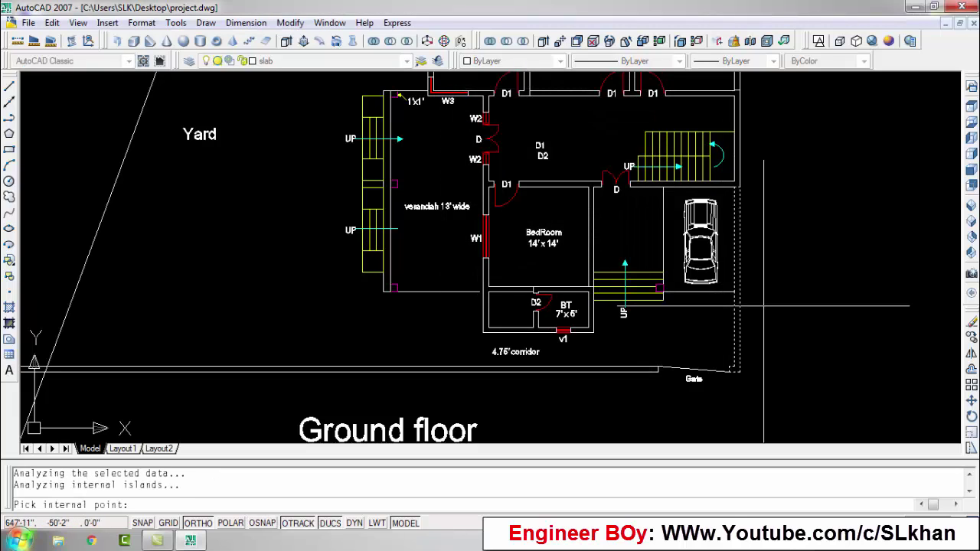
pyautogui.press('Return')
pyautogui.write('ext')
pyautogui.press('Return')
pyautogui.click(737, 253)
pyautogui.press('Return')
pyautogui.write("'")
pyautogui.press('Return')
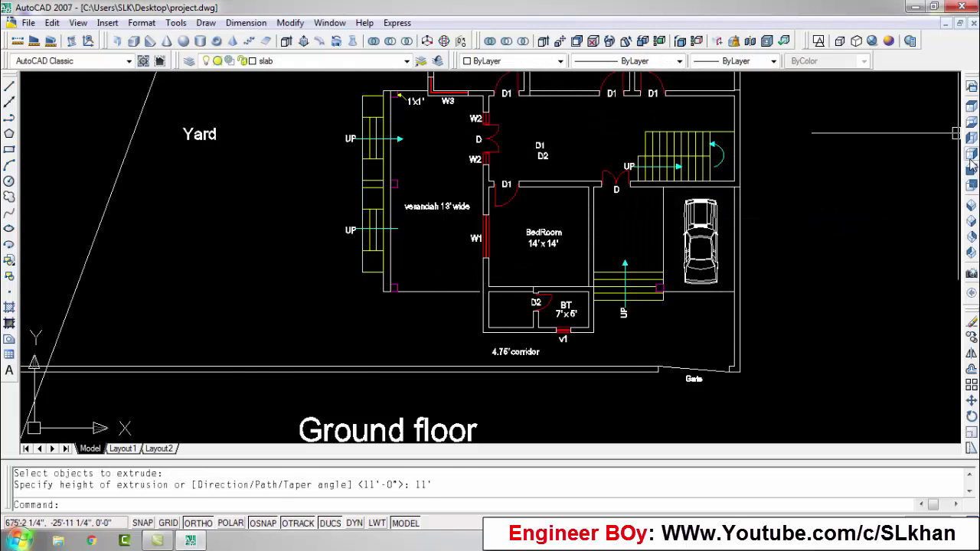
# Switch to an SE isometric view of the model.
pyautogui.click(971, 207)
pyautogui.scroll(5, 364, 320)
pyautogui.click(888, 41)
pyautogui.scroll(3, 364, 320)
pyautogui.write("-3'")
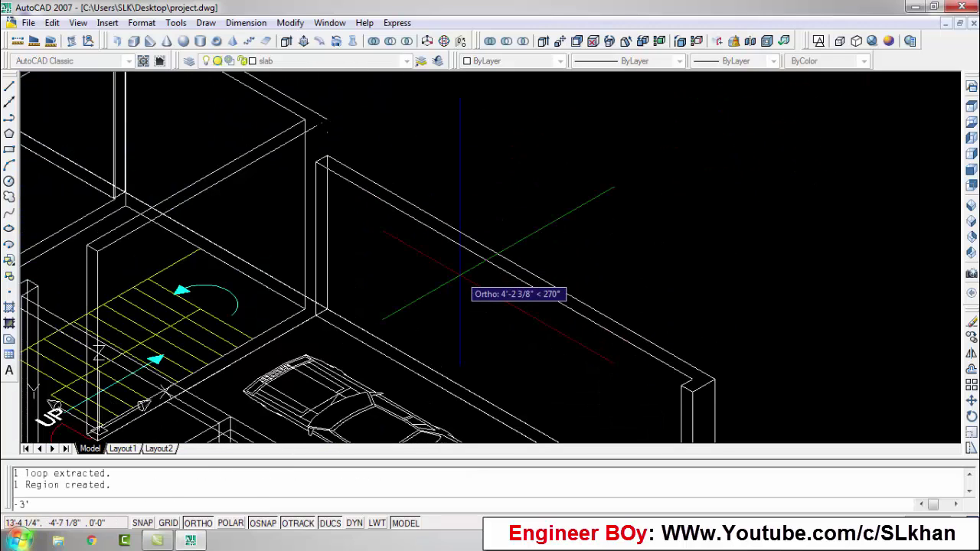
pyautogui.press('Return')
# Apply the Conceptual visual style to shade the walls.
pyautogui.scroll(-5, 459, 273)
pyautogui.press('Escape')
pyautogui.press('Escape')
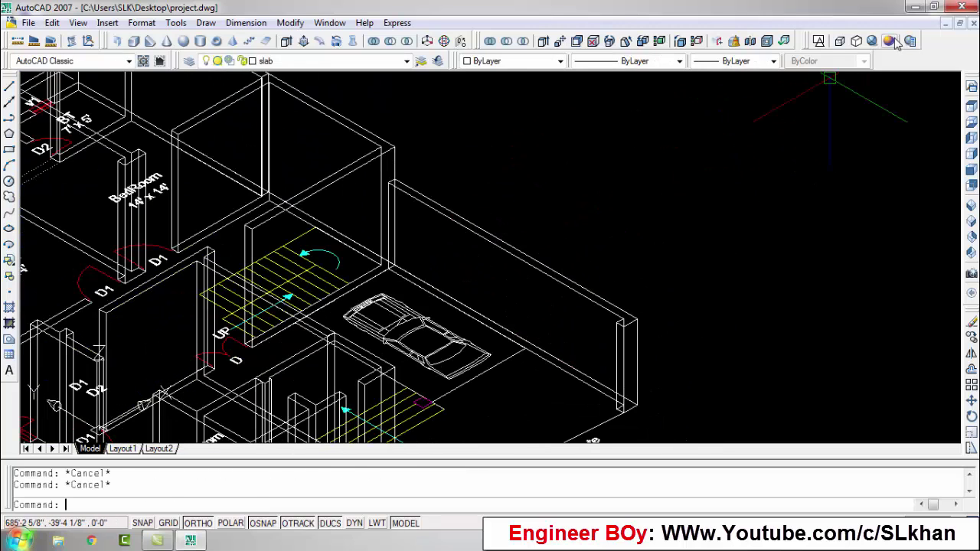
pyautogui.click(888, 40)
pyautogui.scroll(-3, 682, 125)
pyautogui.press('Escape')
pyautogui.scroll(5, 599, 242)
pyautogui.scroll(2, 599, 241)
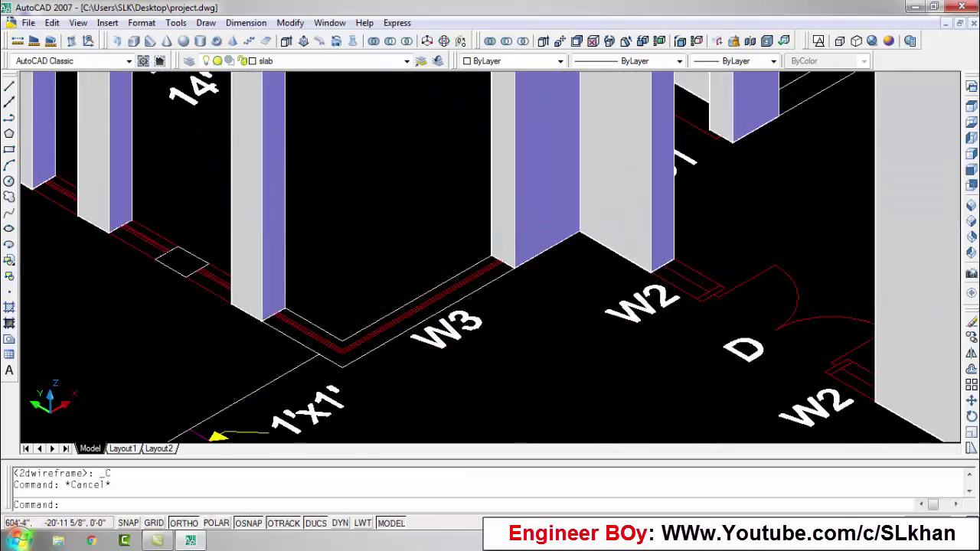
pyautogui.scroll(-2, 599, 242)
pyautogui.scroll(1, 599, 242)
pyautogui.scroll(2, 600, 242)
pyautogui.scroll(-2, 582, 212)
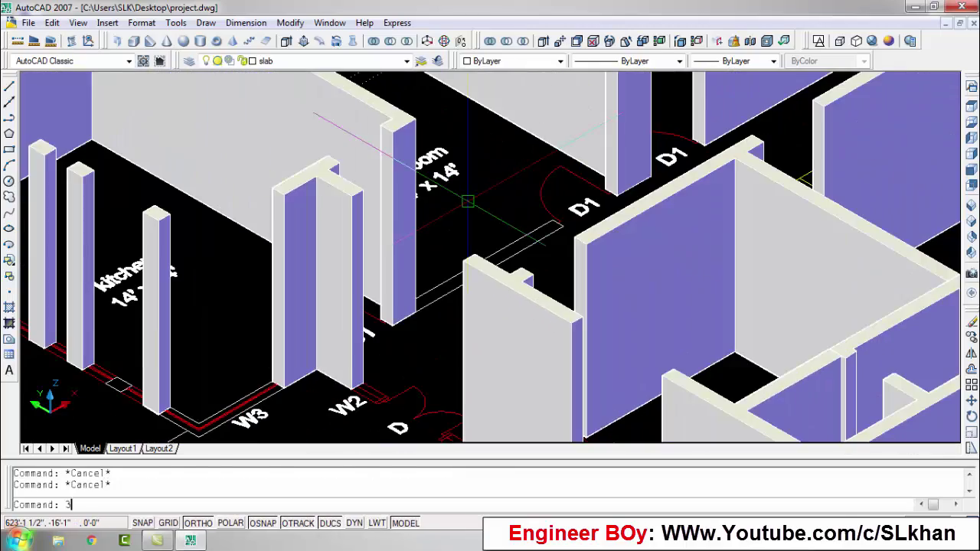
# Orbit the model to bring the gap beside door D1 into view.
pyautogui.write('3do')
pyautogui.press('Return')
pyautogui.scroll(1, 467, 225)
pyautogui.moveTo(468, 225); pyautogui.dragTo(334, 237)
pyautogui.scroll(2, 555, 386)
pyautogui.press('Escape')
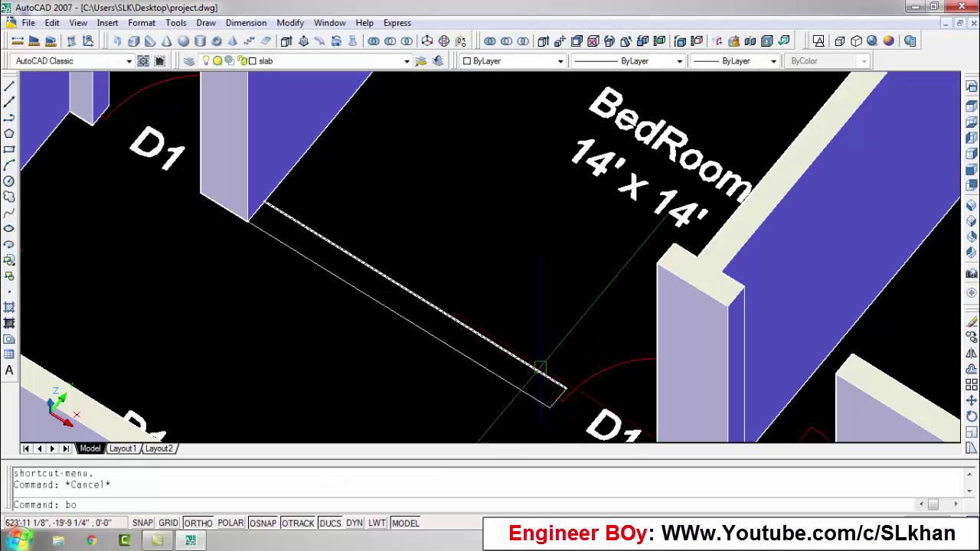
# Draw an 11'-high box spanning the two corners of the gap.
pyautogui.write('box')
pyautogui.press('Return')
pyautogui.click(257, 213)
pyautogui.click(564, 389)
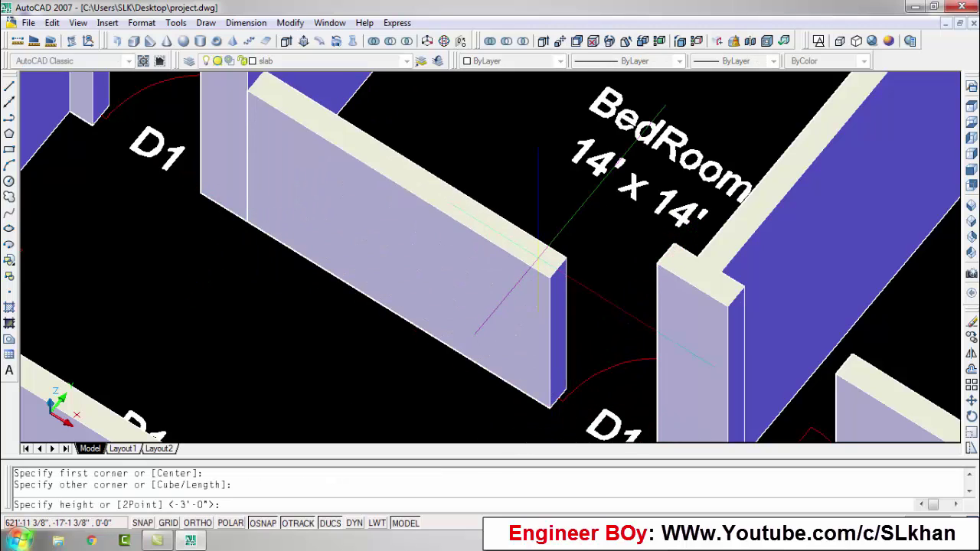
pyautogui.write("11'")
pyautogui.press('Return')
pyautogui.scroll(-5, 608, 299)
pyautogui.press('Escape')
pyautogui.write('3d')
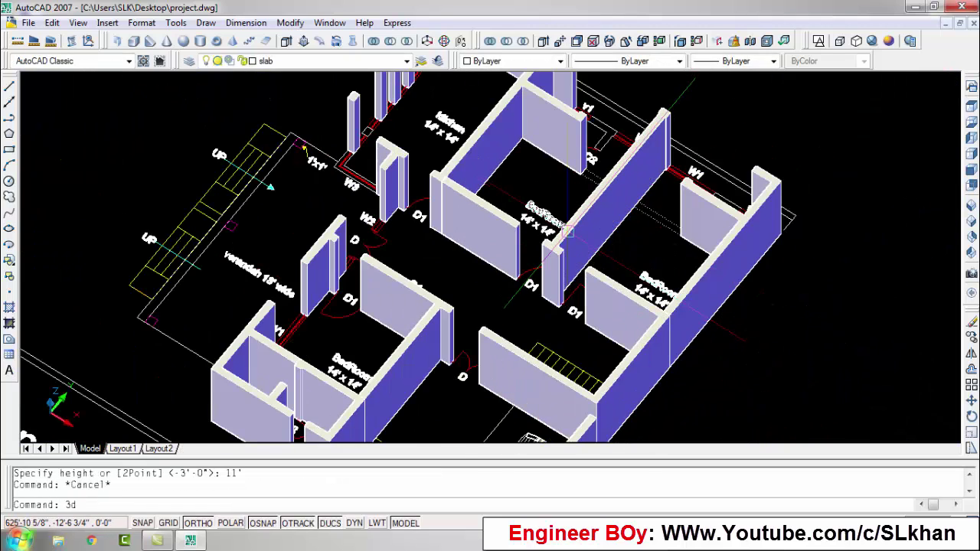
# Orbit the model to view the walls from below.
pyautogui.write('o')
pyautogui.press('Return')
pyautogui.moveTo(568, 230); pyautogui.dragTo(258, 359)
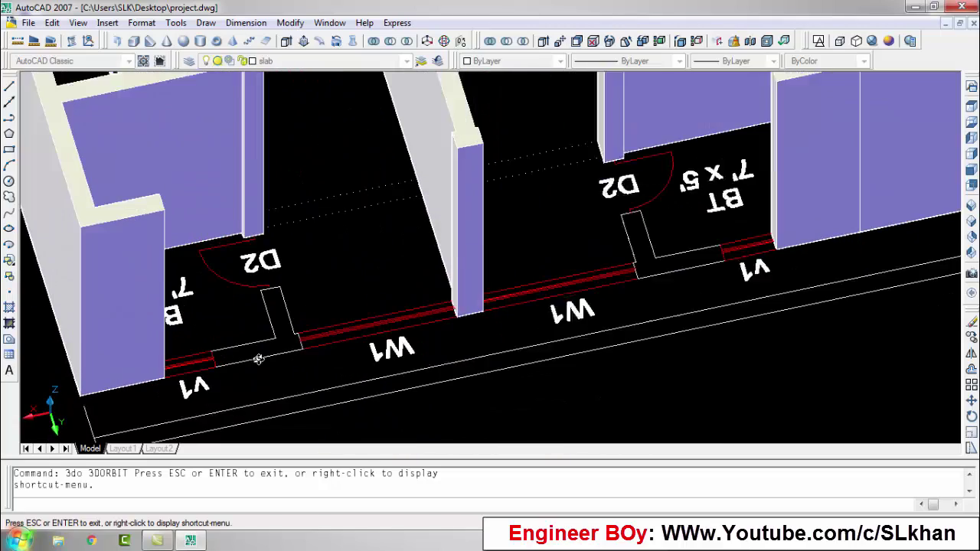
# Select the outline under window W1 for extrusion.
pyautogui.press('Escape')
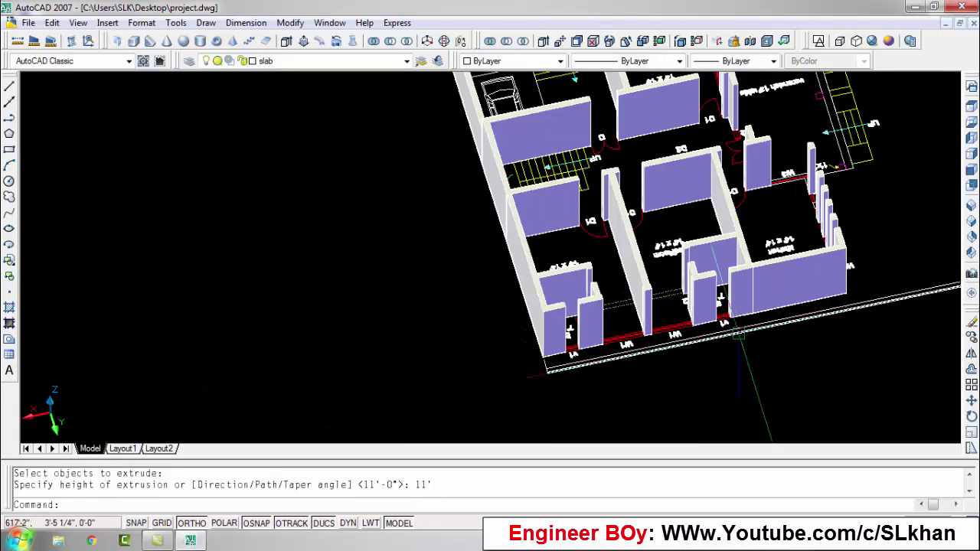
pyautogui.write('ext')
pyautogui.press('Return')
pyautogui.click(630, 295)
pyautogui.press('Return')
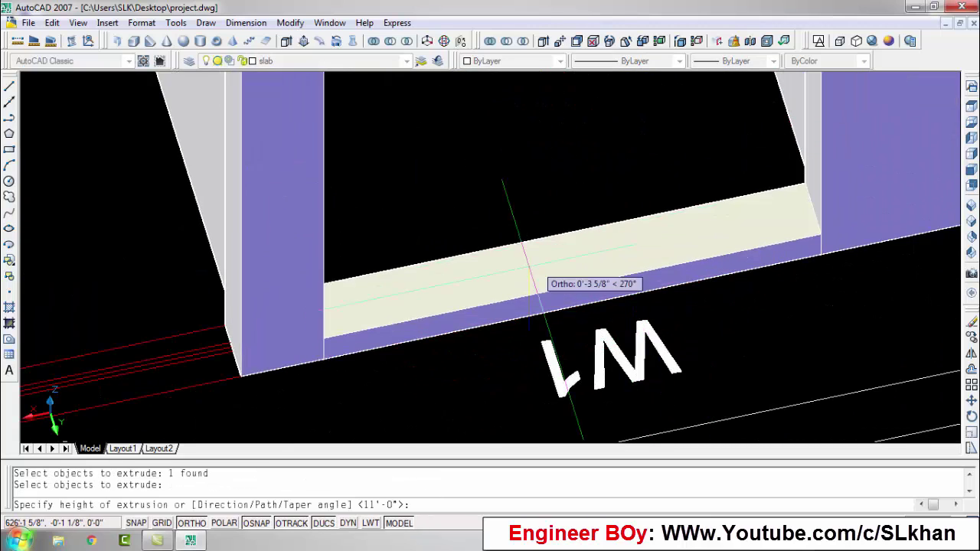
pyautogui.scroll(-4, 643, 241)
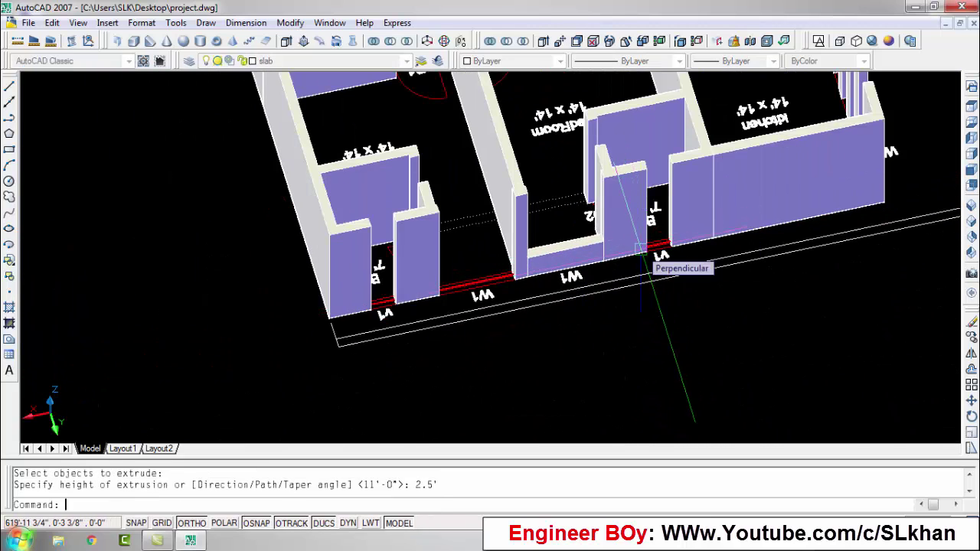
pyautogui.scroll(3, 582, 245)
# Select the outline under window V1, then cancel the unwanted extrusion.
pyautogui.press('Return')
pyautogui.click(357, 345)
pyautogui.press('Return')
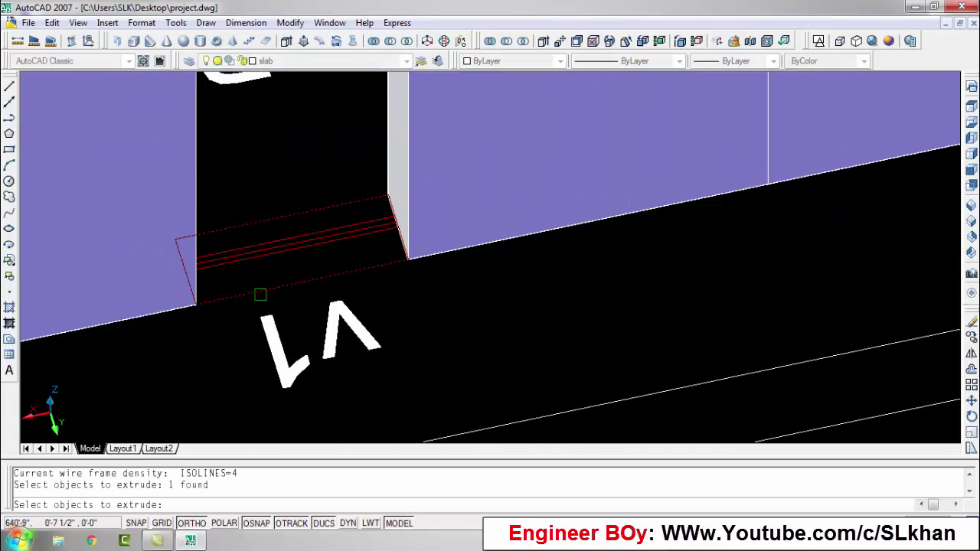
pyautogui.scroll(-3, 310, 290)
pyautogui.press('Escape')
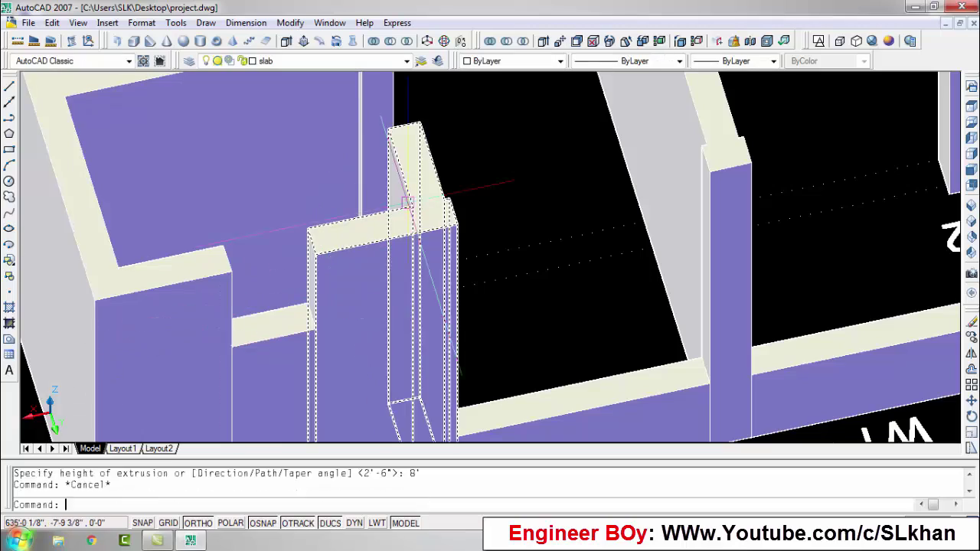
pyautogui.press('Escape')
pyautogui.scroll(3, 339, 288)
pyautogui.scroll(-2, 369, 288)
# Start a lintel box and cancel the misplaced first corner.
pyautogui.write('box')
pyautogui.press('Return')
pyautogui.click(656, 203)
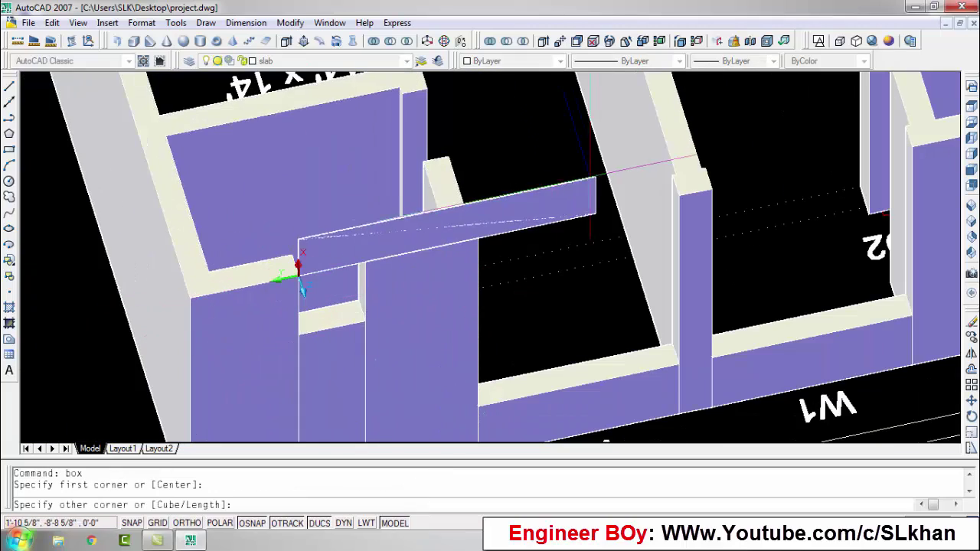
pyautogui.scroll(-3, 300, 273)
pyautogui.scroll(5, 491, 176)
pyautogui.press('Escape')
pyautogui.press('Return')
pyautogui.scroll(-2, 491, 191)
# Draw the lintel box above the front-wall opening and repeat it along W1.
pyautogui.click(456, 194)
pyautogui.scroll(-3, 229, 94)
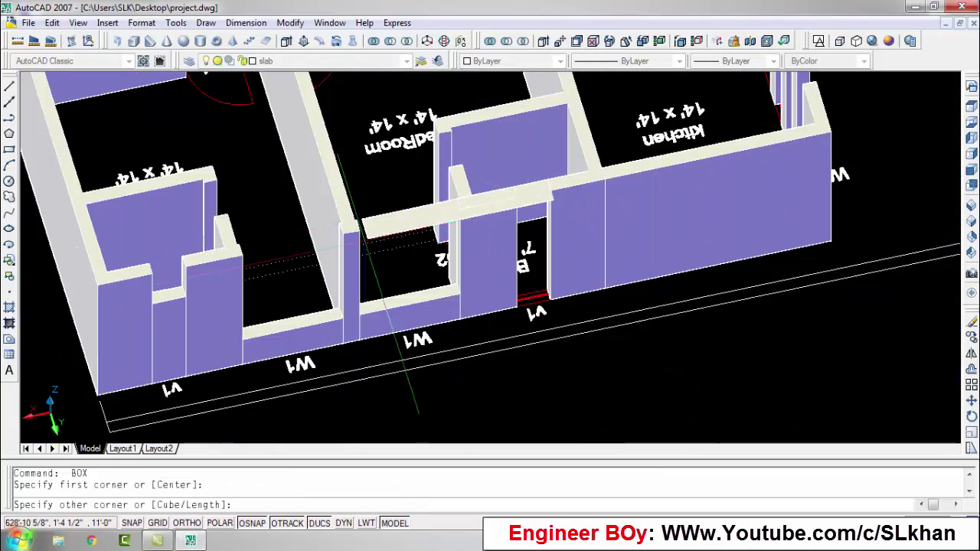
pyautogui.scroll(3, 131, 183)
pyautogui.click(148, 304)
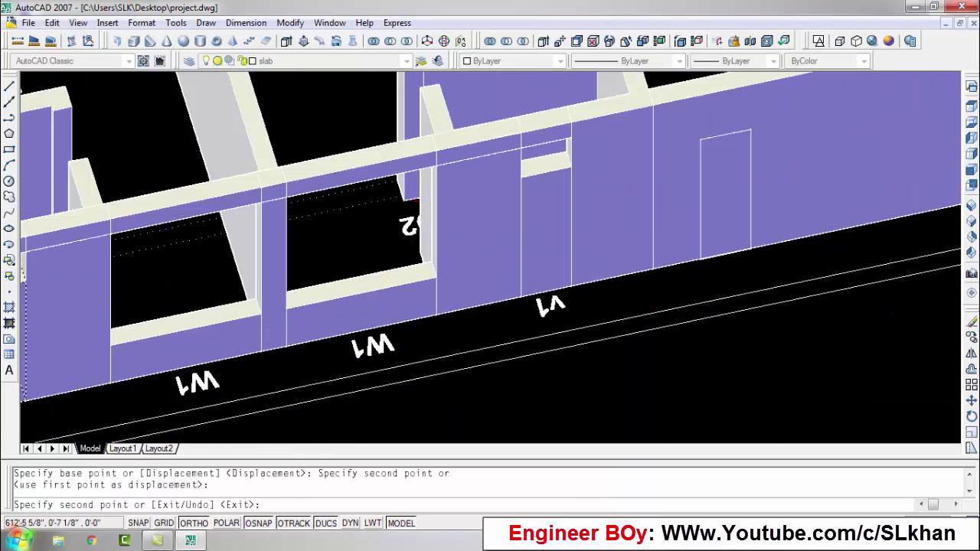
pyautogui.press('Escape')
pyautogui.scroll(-5, 480, 321)
pyautogui.scroll(-2, 480, 321)
# Orbit toward W3 and create a closed BOUNDARY inside the outline beside wall W3.
pyautogui.press('Return')
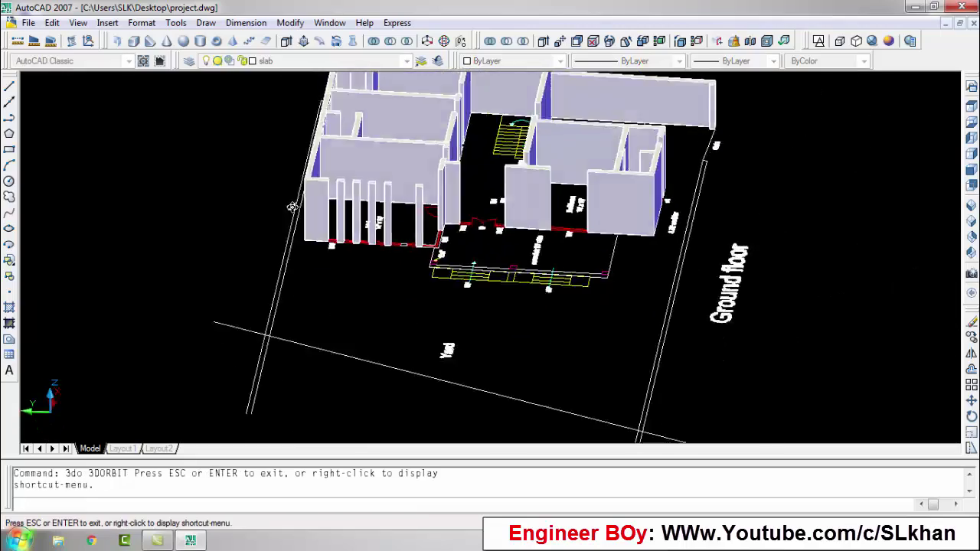
pyautogui.moveTo(482, 297); pyautogui.dragTo(536, 229)
pyautogui.scroll(5, 490, 260)
pyautogui.write('bo')
pyautogui.press('Return')
pyautogui.click(469, 123)
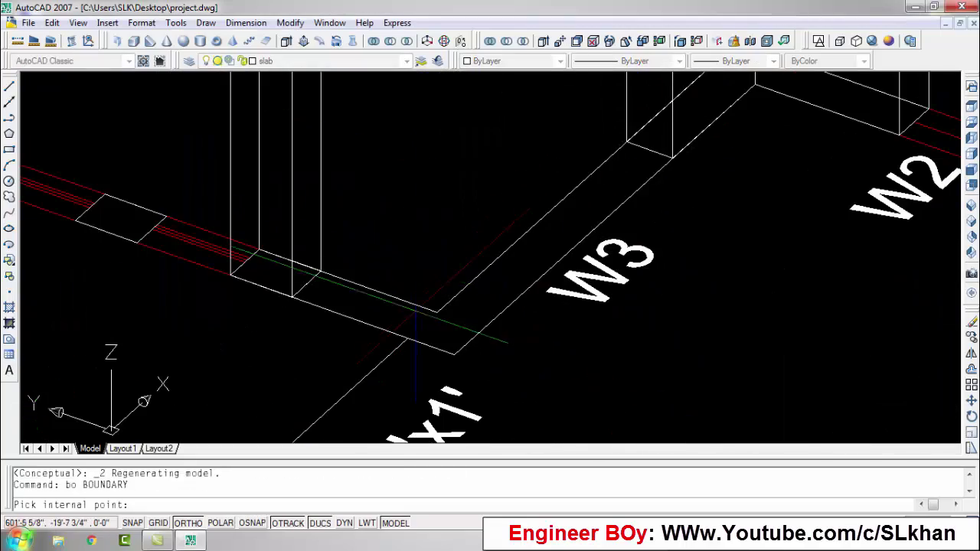
pyautogui.click(536, 344)
pyautogui.press('Return')
# Extrude the new boundary outline 2.5' high.
pyautogui.write('t')
pyautogui.press('Return')
pyautogui.click(499, 305)
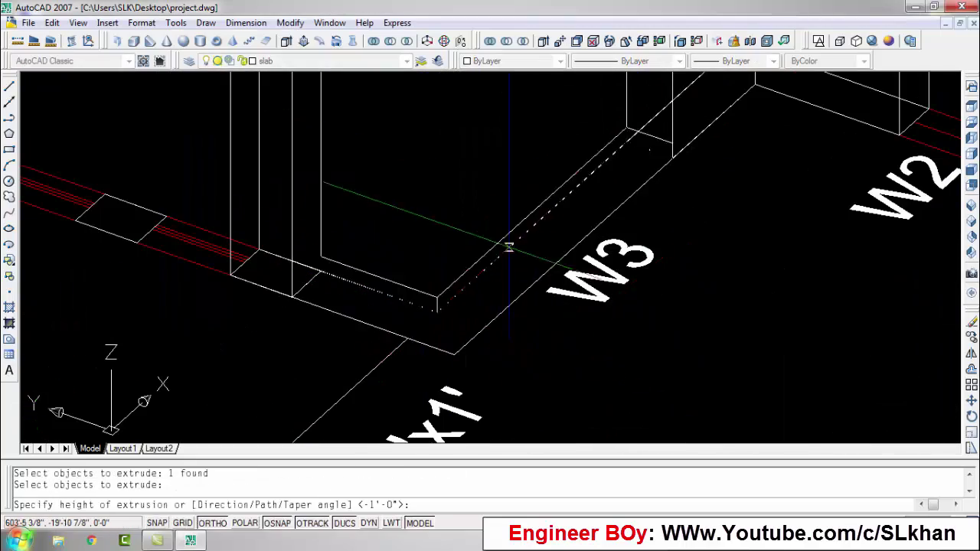
pyautogui.write("2.5'")
pyautogui.press('Return')
pyautogui.scroll(-4, 570, 337)
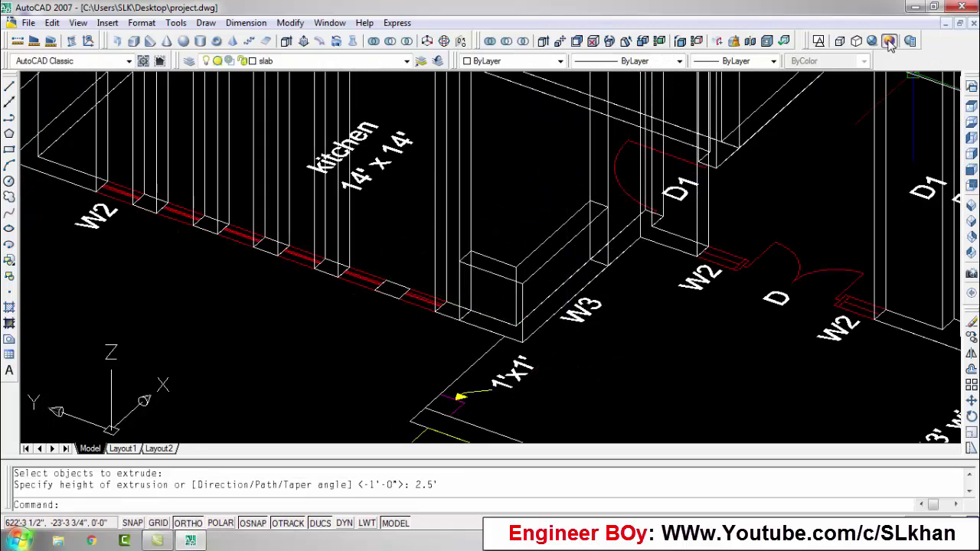
# Switch the model to the Conceptual shaded visual style.
pyautogui.click(888, 42)
pyautogui.scroll(-3, 512, 327)
pyautogui.scroll(3, 511, 327)
pyautogui.scroll(3, 511, 327)
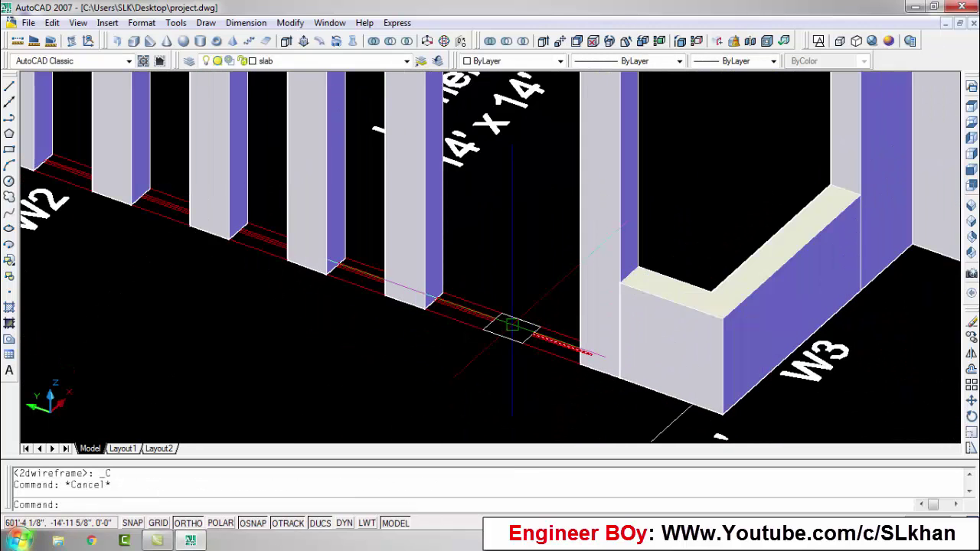
pyautogui.write('ext')
# Extrude the small square 2'-6" high.
pyautogui.press('Return')
pyautogui.click(510, 329)
pyautogui.press('Return')
pyautogui.scroll(-4, 511, 330)
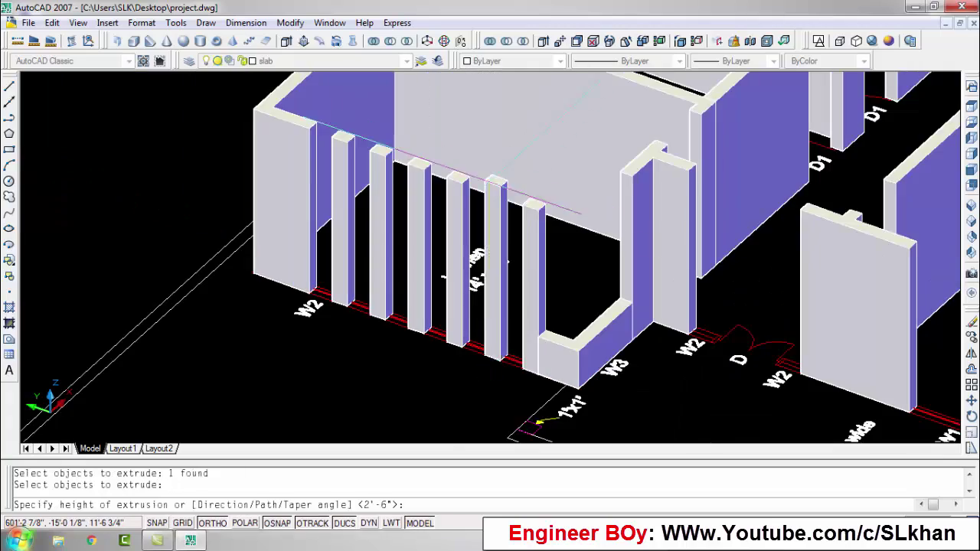
pyautogui.scroll(4, 511, 329)
pyautogui.press('Return')
# Extrude the wall outline 2 units high.
pyautogui.write('ext')
pyautogui.press('Return')
pyautogui.scroll(4, 536, 298)
pyautogui.click(449, 280)
pyautogui.press('Return')
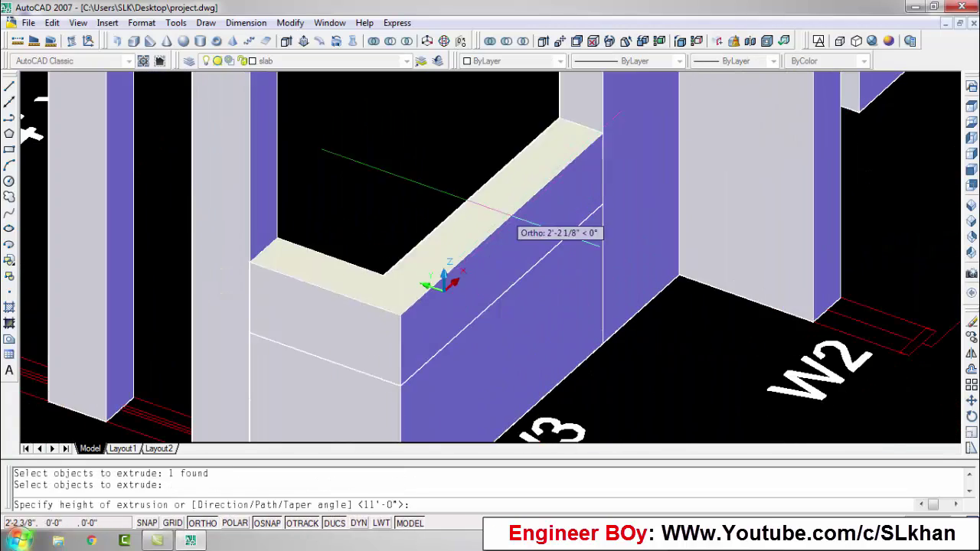
pyautogui.scroll(4, 490, 306)
pyautogui.scroll(4, 484, 285)
pyautogui.scroll(-4, 367, 210)
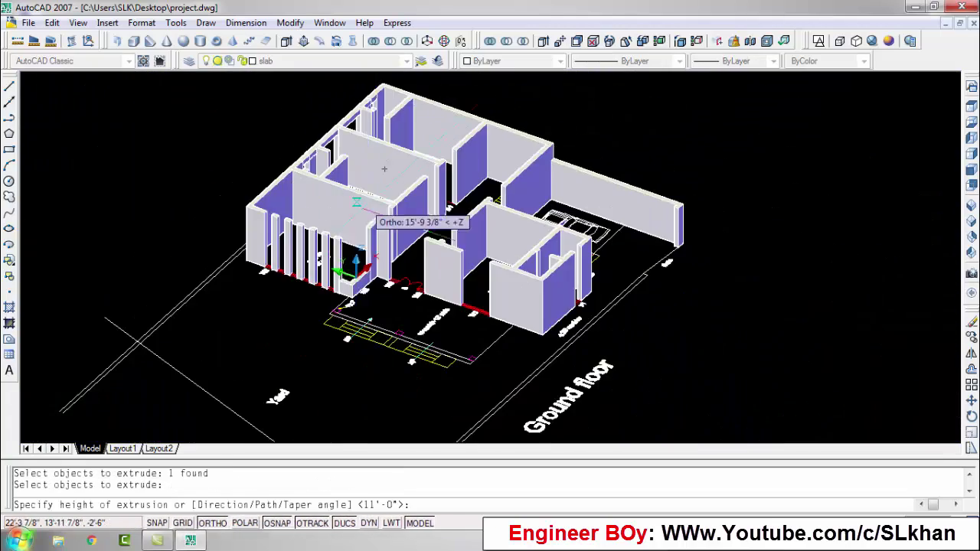
pyautogui.scroll(4, 381, 234)
pyautogui.write('2')
pyautogui.press('Return')
pyautogui.scroll(3, 411, 297)
# Select the L-shaped wall piece and start moving it.
pyautogui.click(357, 312)
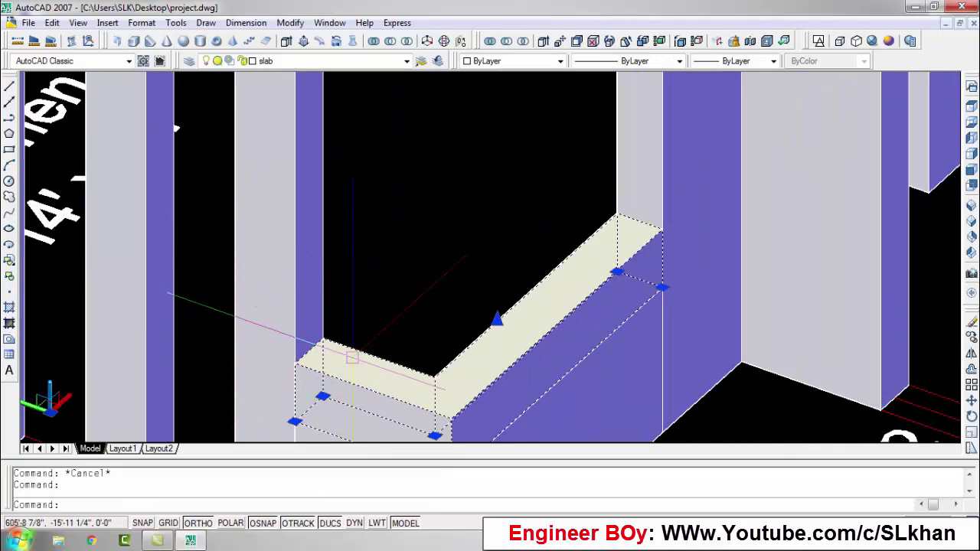
pyautogui.write('m')
pyautogui.press('Return')
pyautogui.scroll(2, 328, 264)
# Place the L-shaped piece on top of the columns.
pyautogui.click(329, 264)
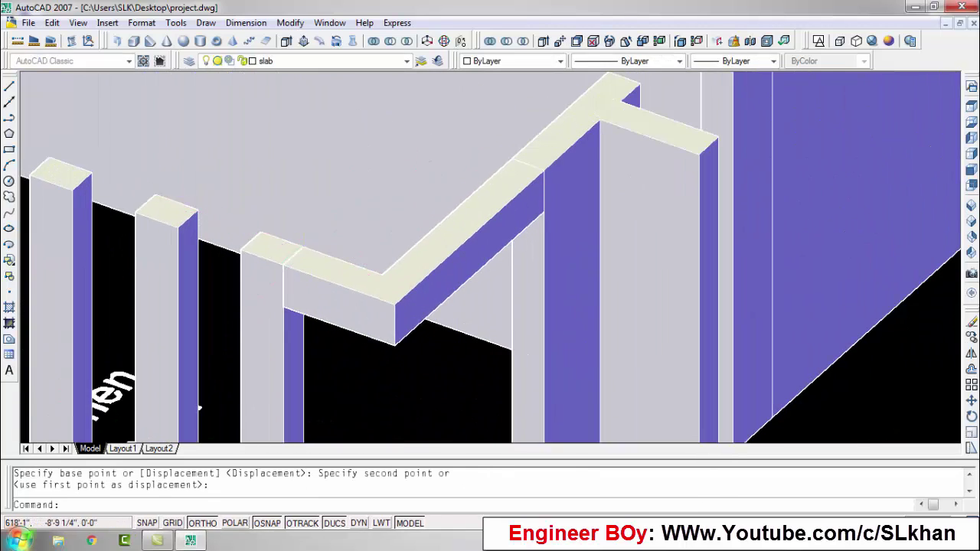
pyautogui.scroll(-5, 329, 265)
pyautogui.scroll(3, 459, 306)
pyautogui.press('Escape')
pyautogui.scroll(4, 360, 231)
pyautogui.click(360, 231)
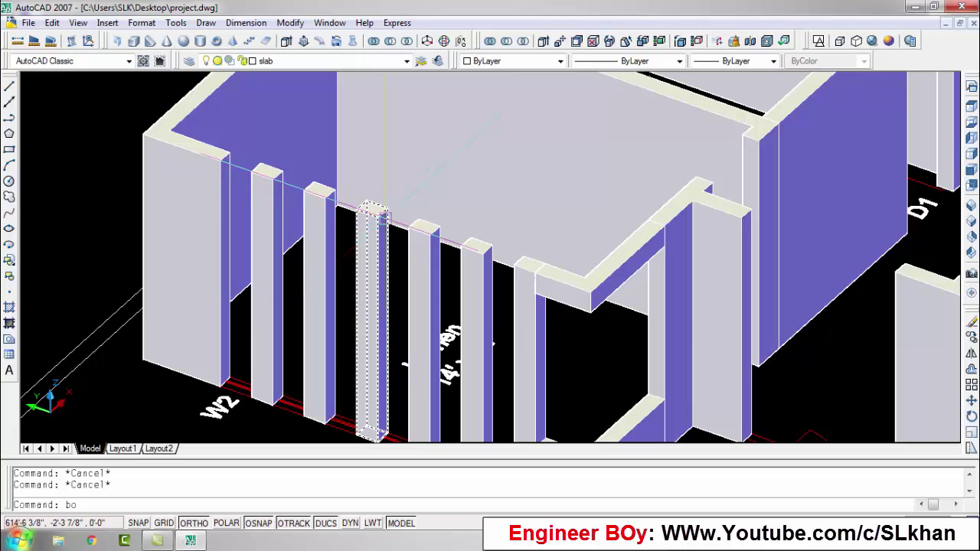
pyautogui.press('x')
# Draw a beam box across the column tops, hanging 12 below them.
pyautogui.press('Return')
pyautogui.scroll(4, 375, 214)
pyautogui.click(197, 126)
pyautogui.scroll(-3, 197, 127)
pyautogui.scroll(3, 190, 135)
pyautogui.press('Escape')
pyautogui.press('Return')
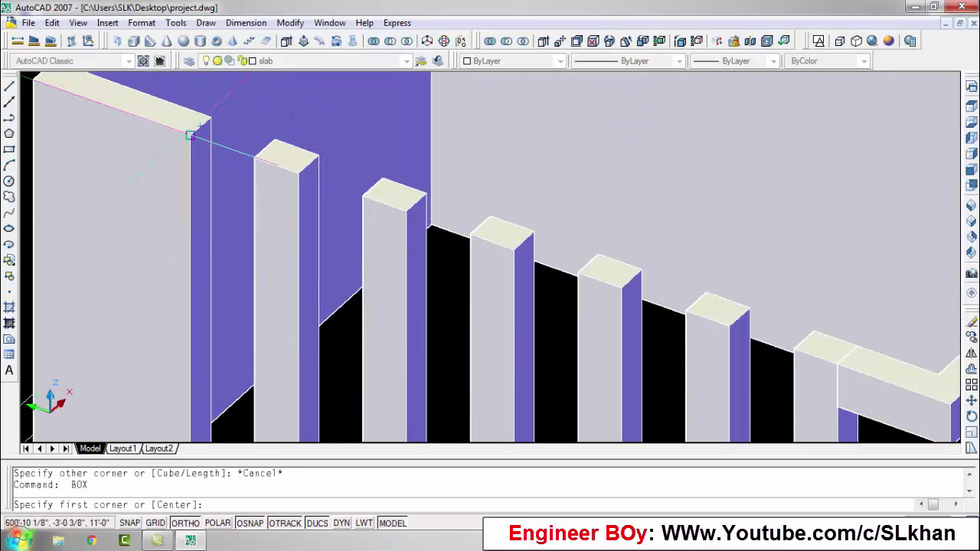
pyautogui.click(189, 136)
pyautogui.scroll(-3, 189, 136)
pyautogui.scroll(5, 766, 344)
pyautogui.click(799, 357)
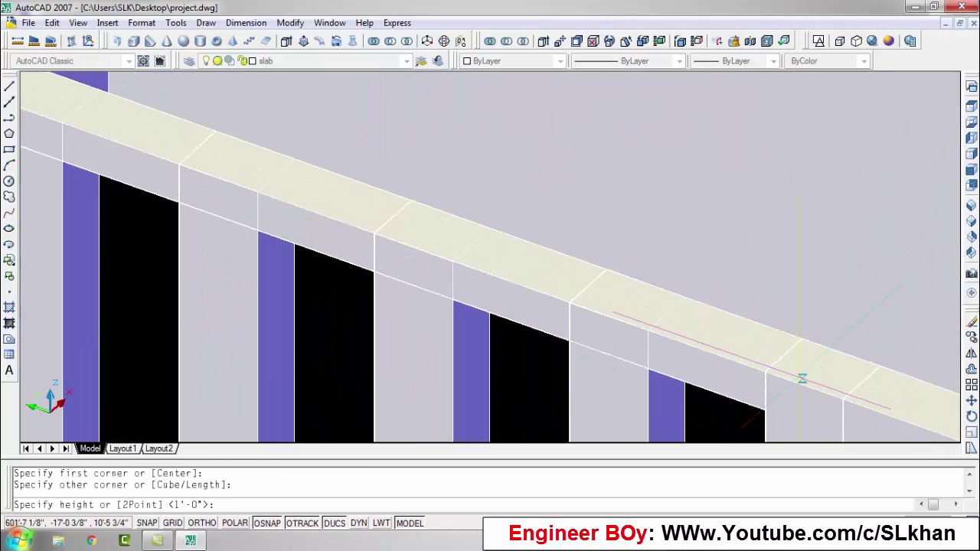
pyautogui.write('-12')
pyautogui.press('Return')
pyautogui.scroll(-5, 801, 374)
pyautogui.scroll(5, 460, 322)
# Draw a 2.5-high low-wall box between the column bases.
pyautogui.press('Return')
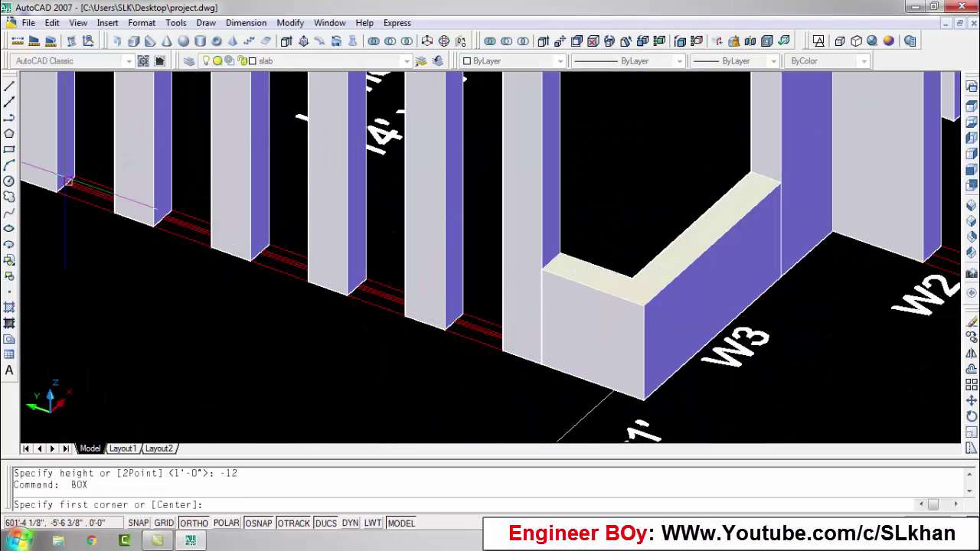
pyautogui.click(376, 329)
pyautogui.click(503, 345)
pyautogui.write('2.5')
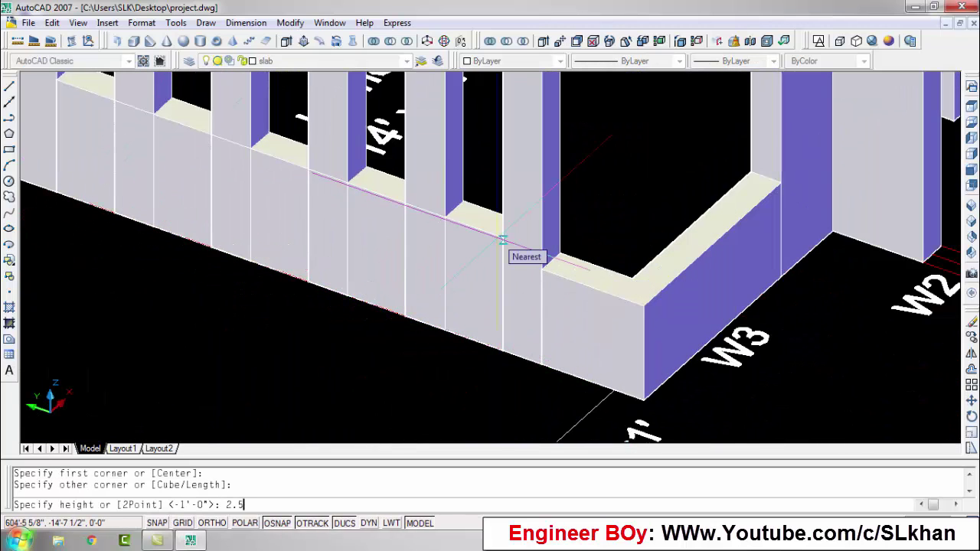
pyautogui.press('Return')
pyautogui.press('Escape')
pyautogui.scroll(-5, 502, 240)
pyautogui.scroll(5, 517, 246)
# Draw a 2.5-high box filling the opening, then view from southwest isometric.
pyautogui.press('Return')
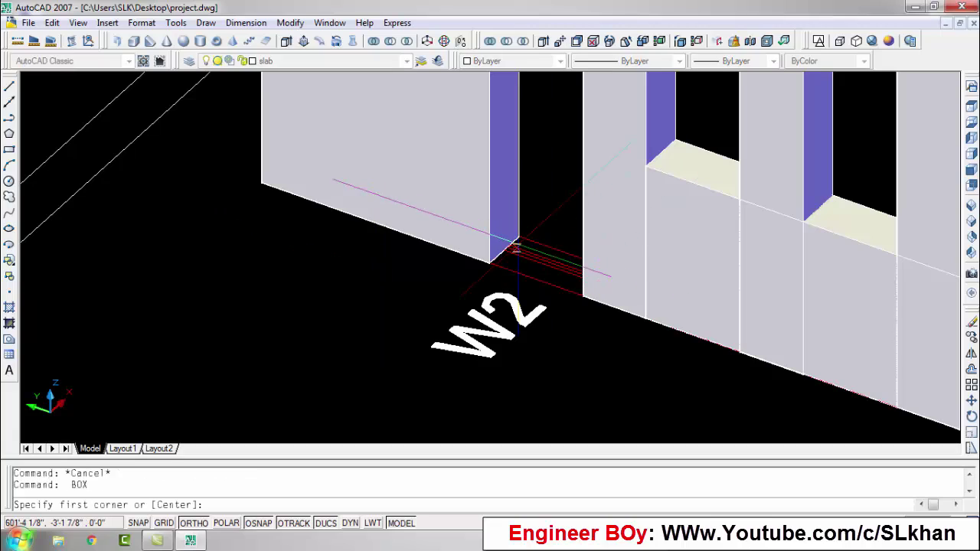
pyautogui.click(583, 296)
pyautogui.press('Return')
pyautogui.click(659, 40)
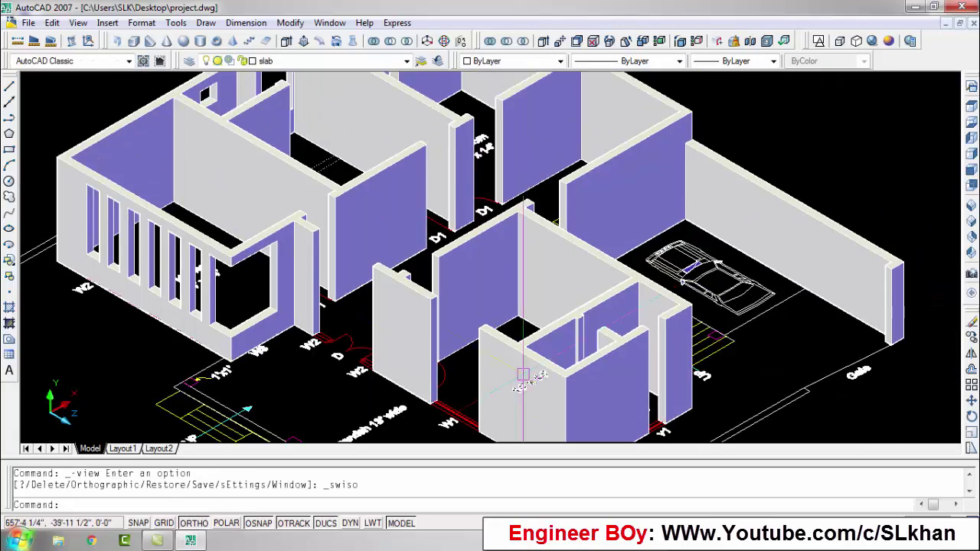
pyautogui.scroll(3, 400, 278)
pyautogui.scroll(3, 401, 277)
pyautogui.scroll(1, 400, 278)
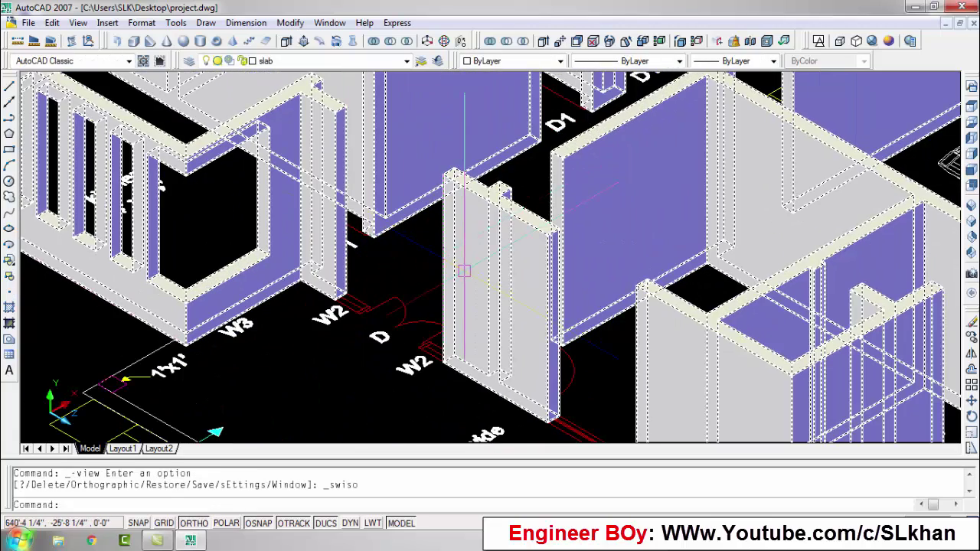
pyautogui.scroll(3, 405, 168)
pyautogui.scroll(2, 405, 169)
# Draw a lintel box 2 units high with BOX.
pyautogui.press('Escape')
pyautogui.press('Escape')
pyautogui.write('box')
pyautogui.press('Return')
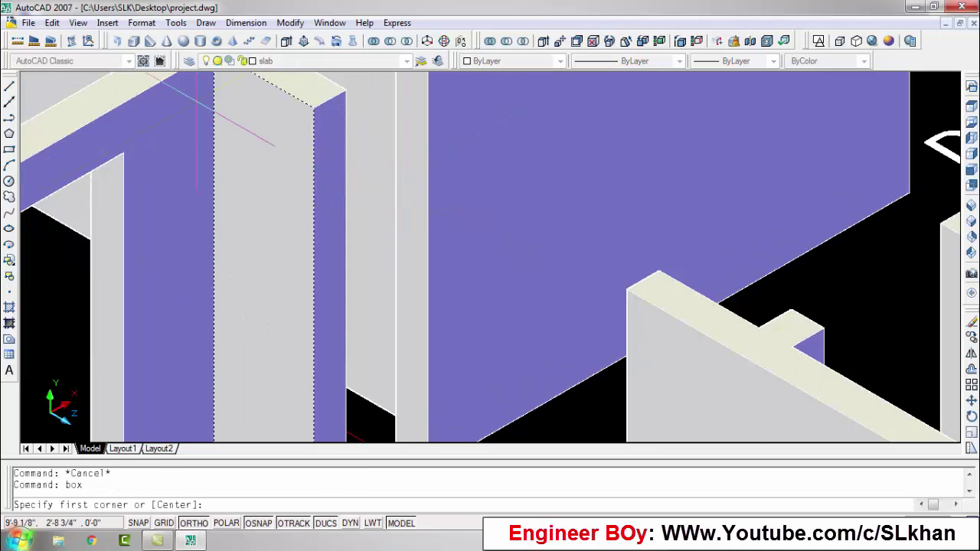
pyautogui.click(340, 93)
pyautogui.click(627, 290)
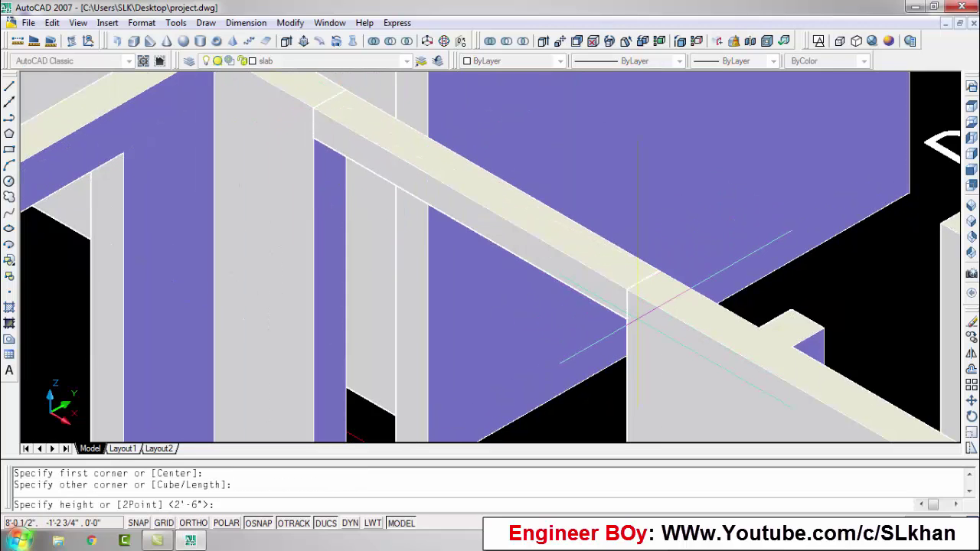
pyautogui.write('-12')
pyautogui.press('Return')
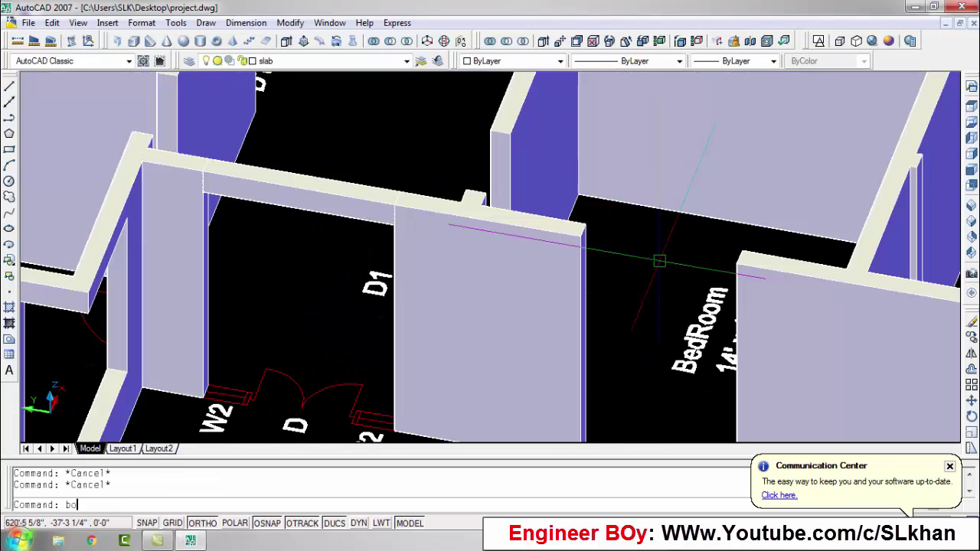
# Draw the lintel box above the door and the 8'-high box beside window V1.
pyautogui.press('Return')
pyautogui.click(674, 255)
pyautogui.click(640, 290)
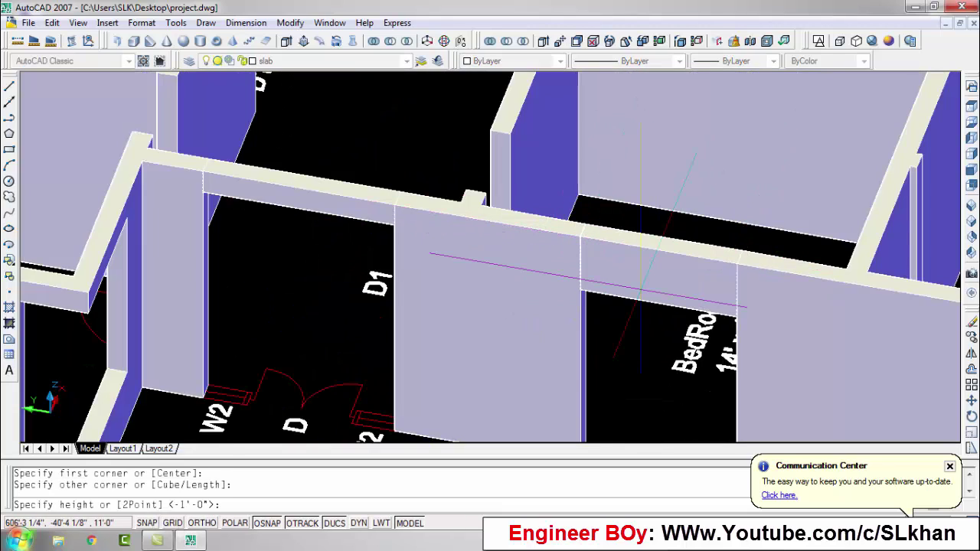
pyautogui.write('-12')
pyautogui.press('Return')
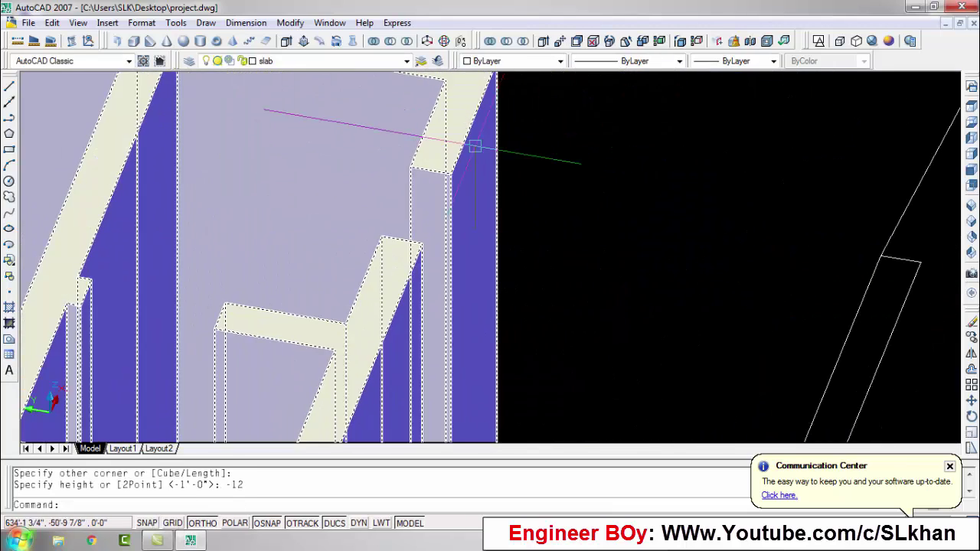
pyautogui.press('Return')
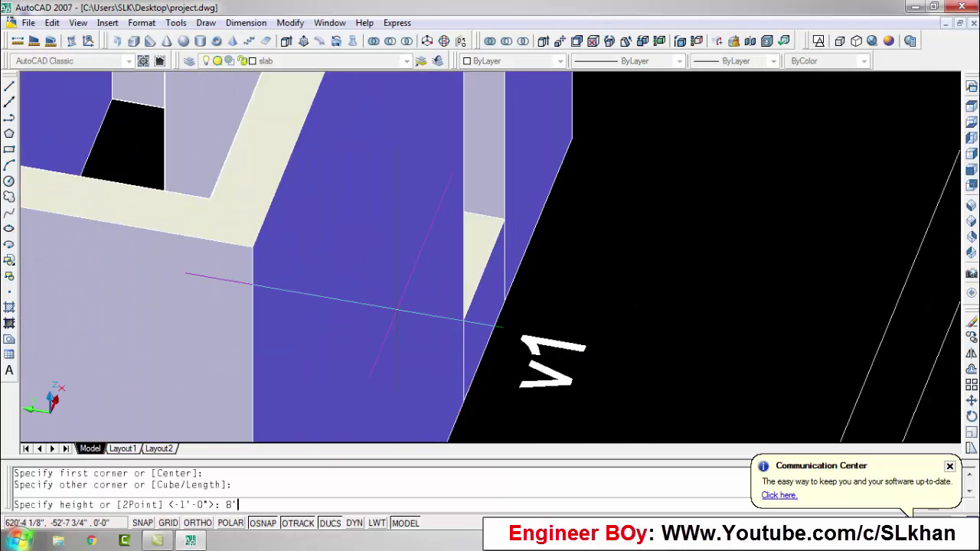
pyautogui.press('Return')
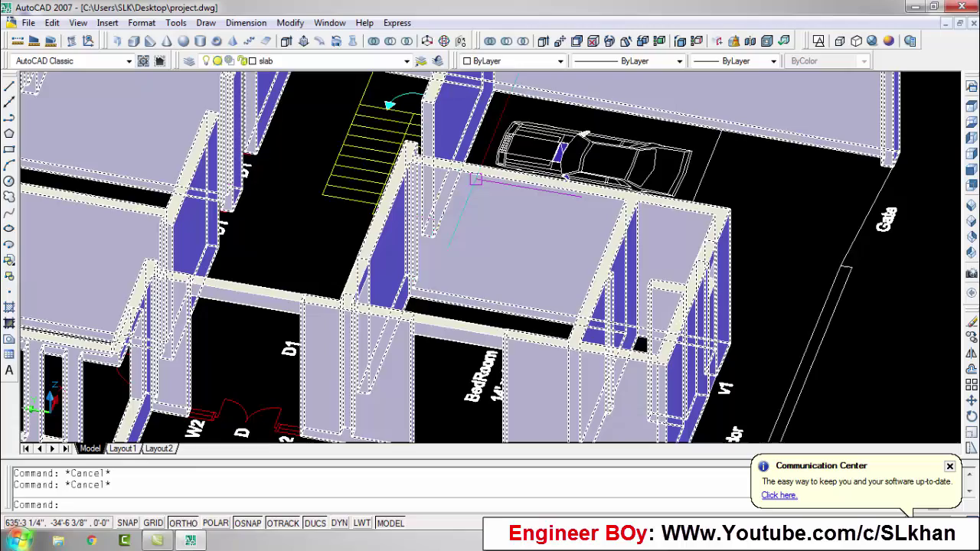
# Orbit to an overall view of the house and open the layer list.
pyautogui.write('3do')
pyautogui.press('Return')
pyautogui.moveTo(437, 207)
pyautogui.mouseDown()
pyautogui.moveTo(385, 184)
pyautogui.moveTo(471, 195)
pyautogui.moveTo(476, 188)
pyautogui.mouseUp()
pyautogui.press('Escape')
pyautogui.click(285, 62)
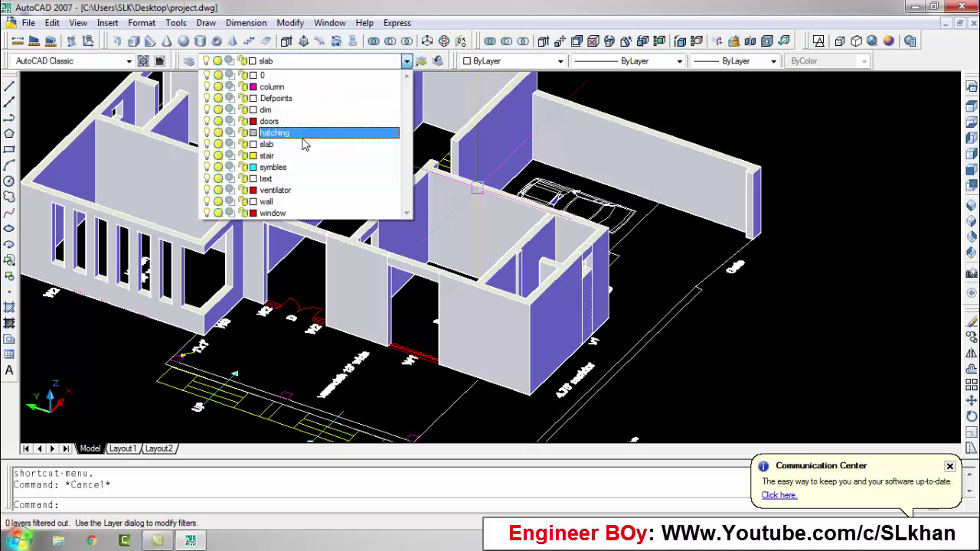
# Make layer 0 current and orbit the model to look over the walls.
pyautogui.click(289, 77)
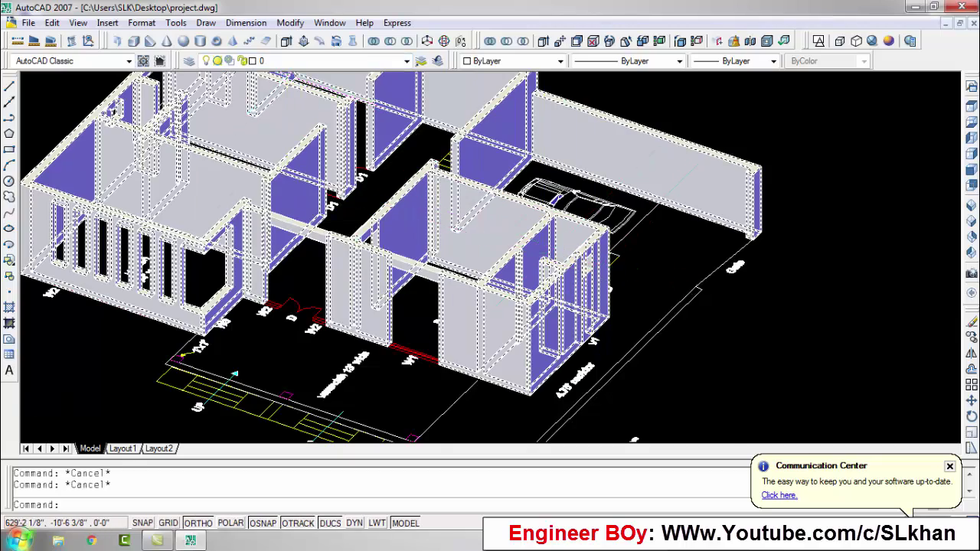
pyautogui.scroll(5, 284, 175)
pyautogui.write('o')
pyautogui.press('Return')
pyautogui.scroll(-5, 464, 280)
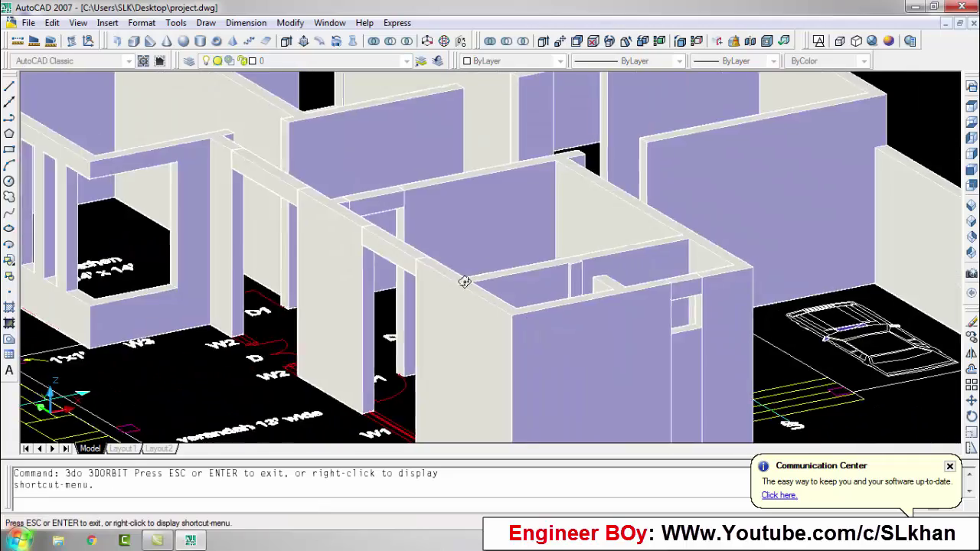
pyautogui.moveTo(464, 280); pyautogui.dragTo(442, 248)
pyautogui.scroll(5, 580, 237)
pyautogui.scroll(2, 581, 239)
pyautogui.press('Escape')
# Start a lintel box at the wall top, cancelling the unfinished attempts.
pyautogui.write('b')
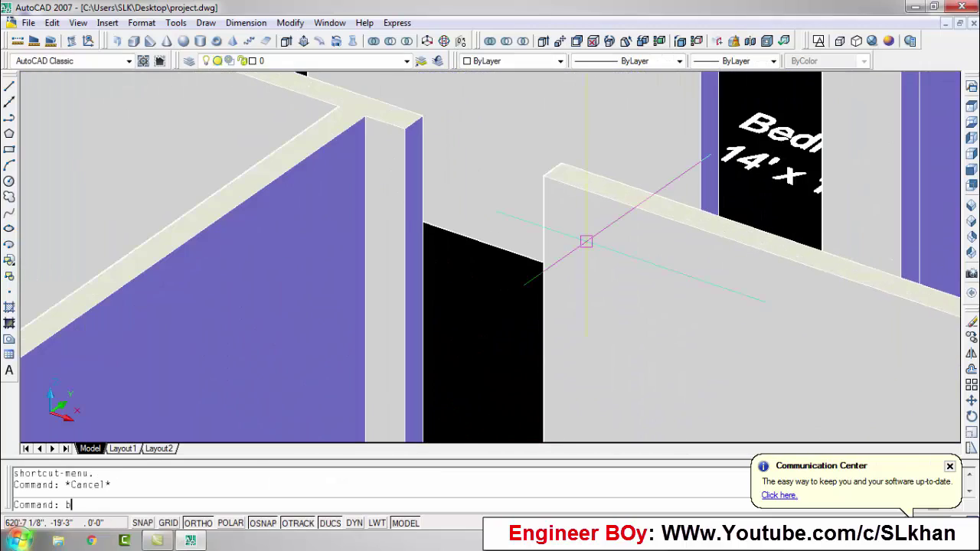
pyautogui.write('ox')
pyautogui.press('Return')
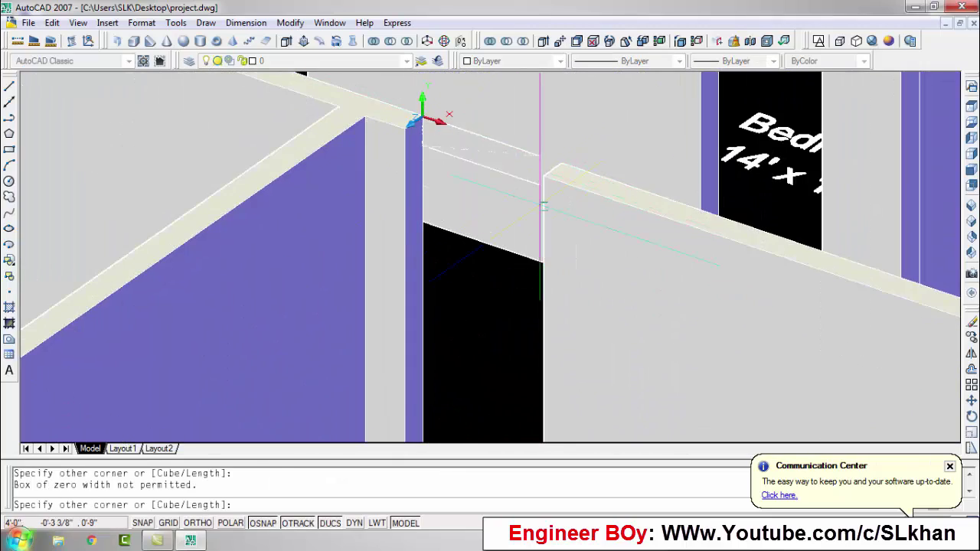
pyautogui.press('Escape')
pyautogui.press('Return')
pyautogui.click(404, 129)
pyautogui.write('-12')
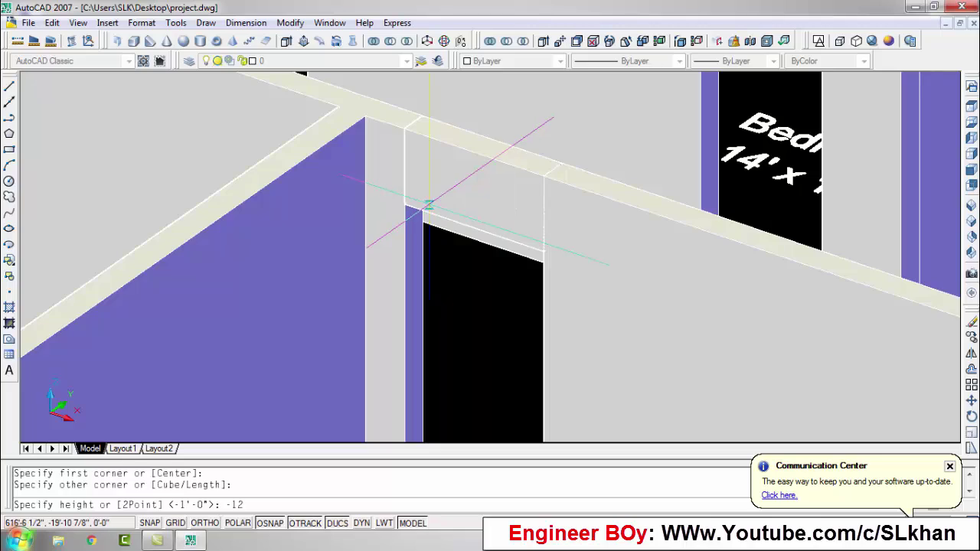
pyautogui.scroll(-3, 429, 205)
pyautogui.scroll(-3, 459, 252)
pyautogui.press('Escape')
pyautogui.scroll(4, 651, 368)
pyautogui.scroll(2, 680, 405)
# Draw a 12-deep lintel box from the opening's top edge.
pyautogui.press('Return')
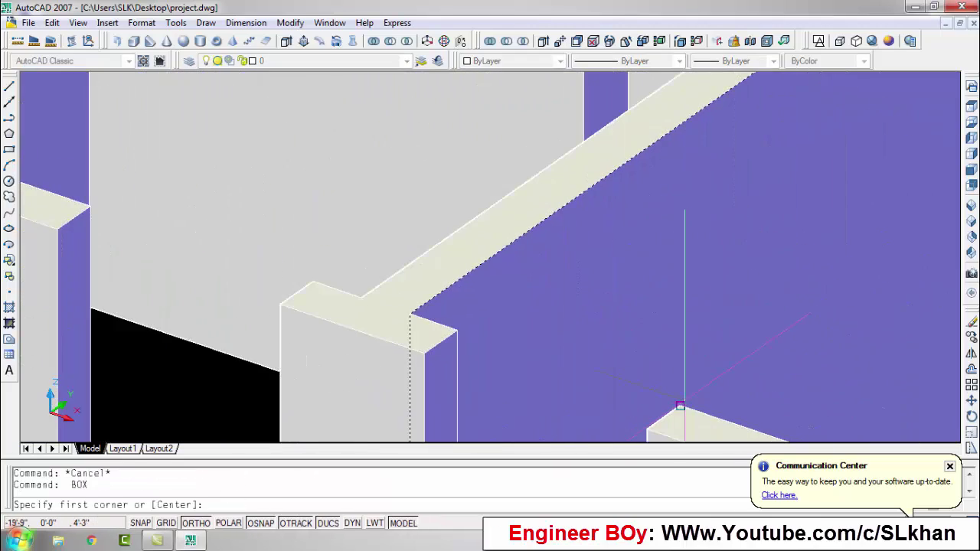
pyautogui.scroll(-2, 680, 405)
pyautogui.press('Escape')
pyautogui.press('Return')
pyautogui.click(663, 281)
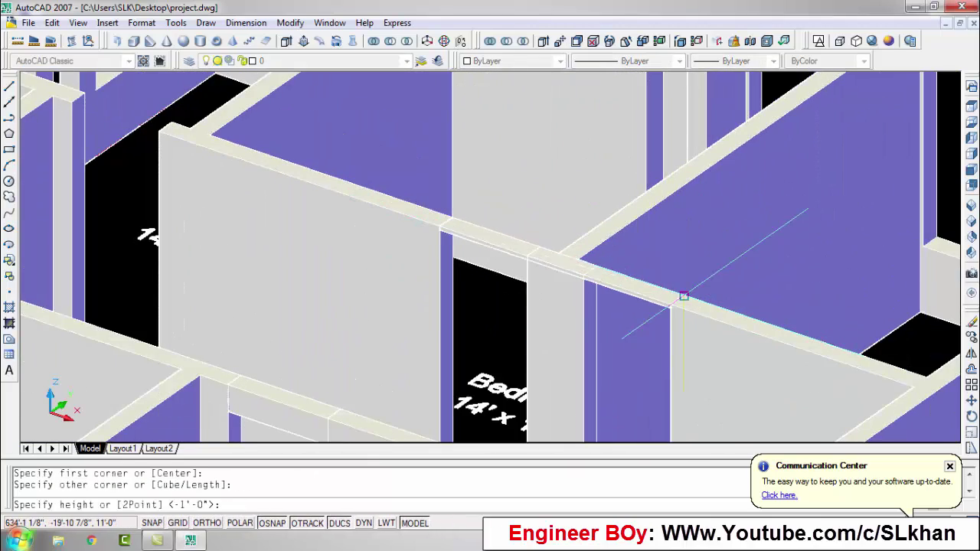
pyautogui.write('-12')
pyautogui.press('Return')
pyautogui.scroll(-2, 607, 240)
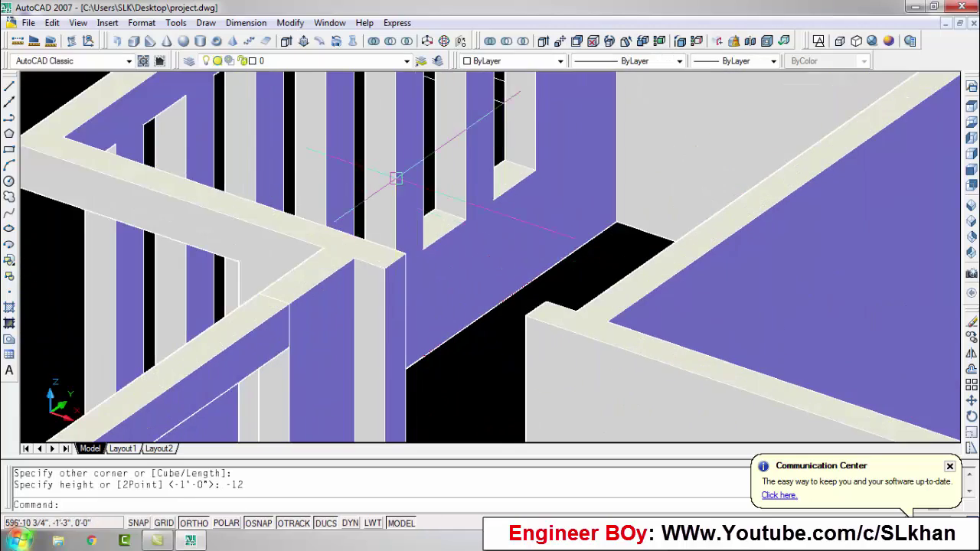
# Add another -12 lintel box across the next opening.
pyautogui.press('Return')
pyautogui.click(546, 301)
pyautogui.write('-12')
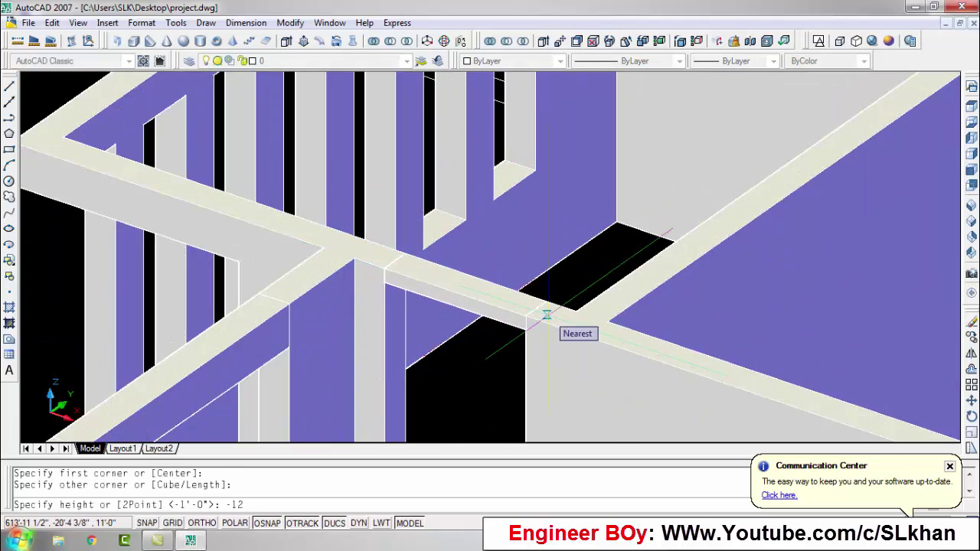
pyautogui.press('Return')
pyautogui.scroll(-2, 547, 314)
pyautogui.scroll(-2, 547, 313)
pyautogui.scroll(5, 714, 185)
# Draw the next lintel box corner to corner with height -12.
pyautogui.press('Return')
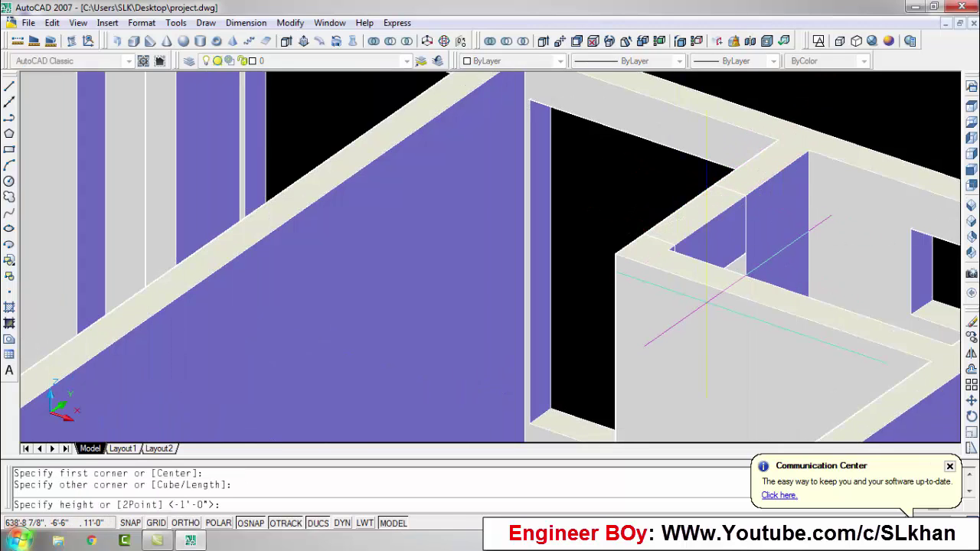
pyautogui.write('-12')
pyautogui.press('Return')
pyautogui.scroll(-2, 705, 304)
pyautogui.press('Return')
pyautogui.click(181, 142)
pyautogui.scroll(-2, 181, 142)
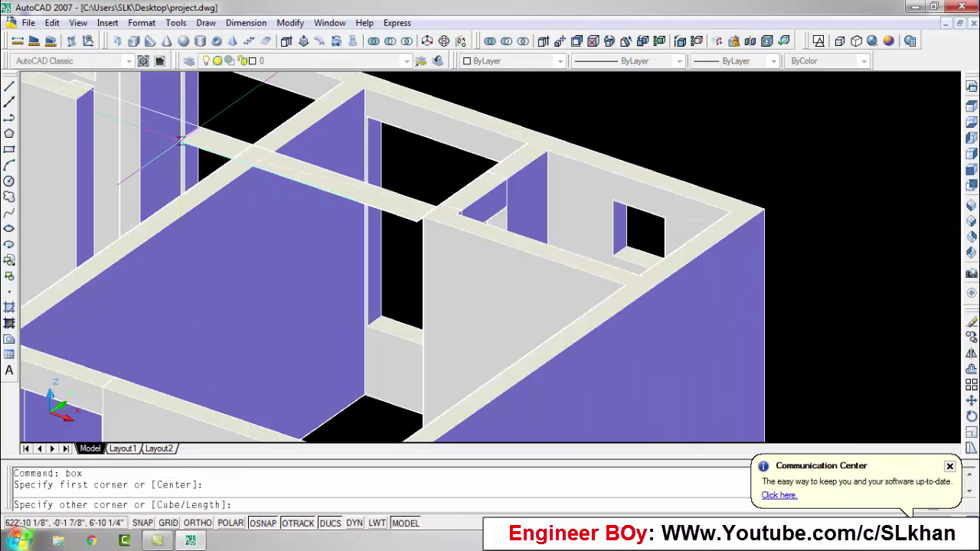
pyautogui.click(76, 98)
pyautogui.scroll(2, 339, 132)
pyautogui.scroll(2, 339, 133)
pyautogui.scroll(-2, 339, 133)
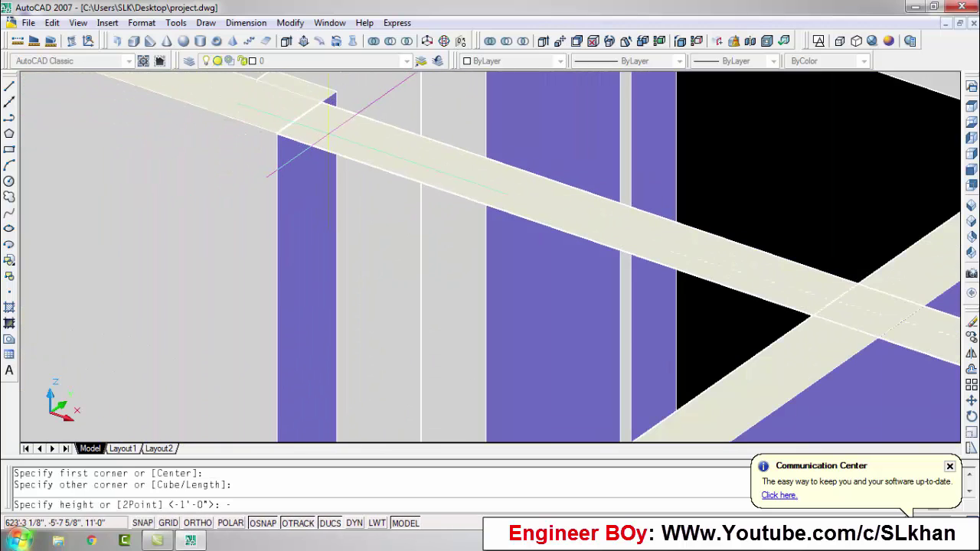
pyautogui.write('-12')
pyautogui.press('Return')
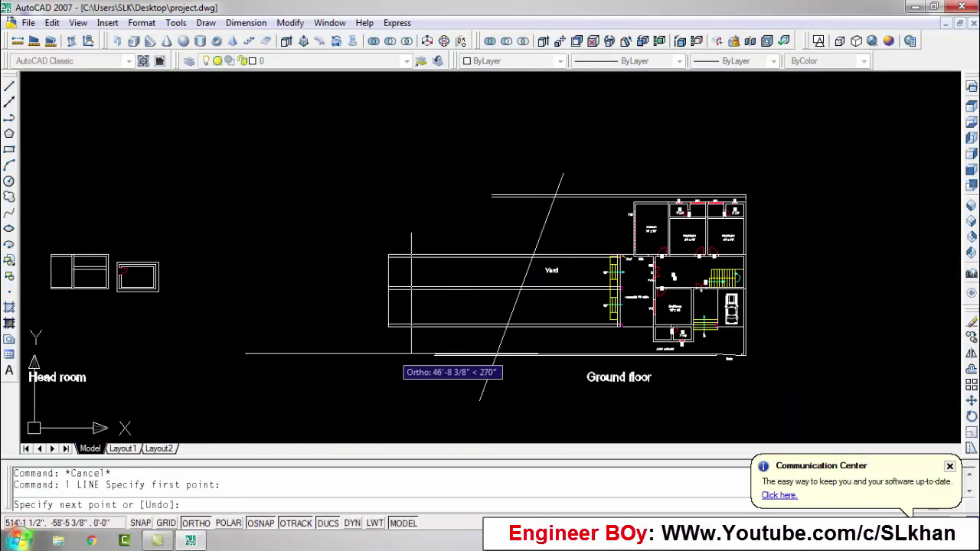
# Trim away the old lines left of the diagonal and another line end.
pyautogui.scroll(3, 490, 306)
pyautogui.write('tr')
pyautogui.press('Return')
pyautogui.press('Return')
pyautogui.moveTo(536, 191); pyautogui.dragTo(460, 382)
pyautogui.press('Escape')
pyautogui.click(738, 182)
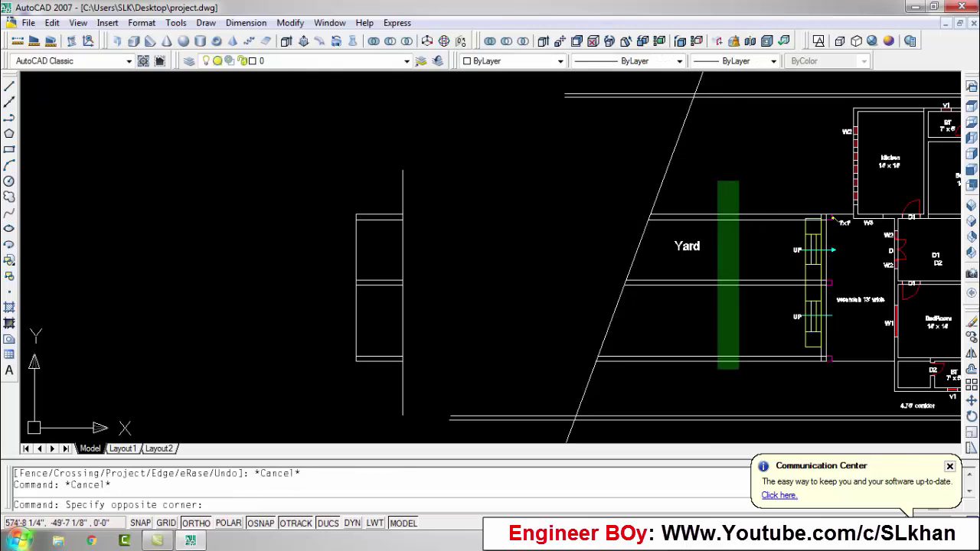
# Erase the six selected dashed lines.
pyautogui.write('e')
pyautogui.press('Return')
pyautogui.scroll(2, 402, 321)
pyautogui.scroll(-1, 434, 221)
# Draw a 12-inch line and a flattened shallow arc for the arch profile.
pyautogui.write('l')
pyautogui.press('Return')
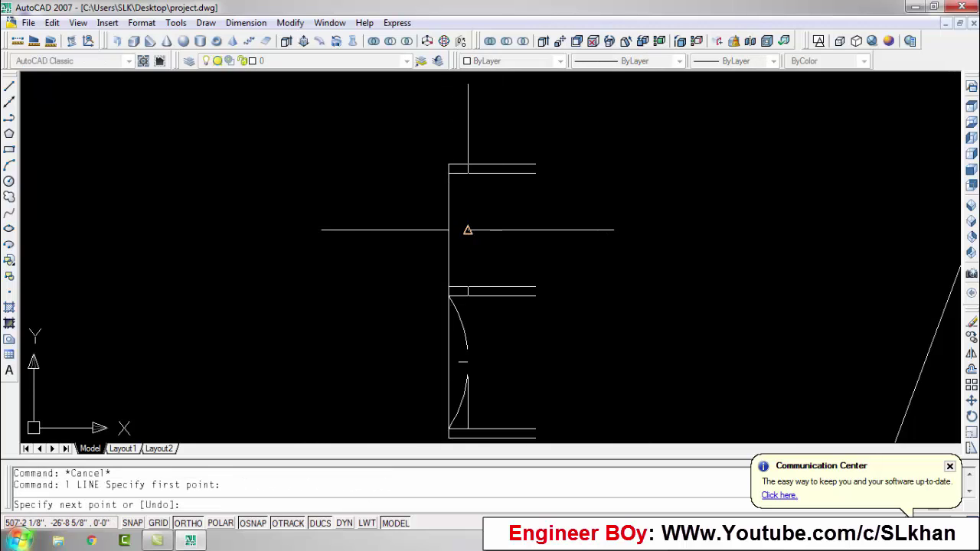
pyautogui.press('Return')
pyautogui.press('Return')
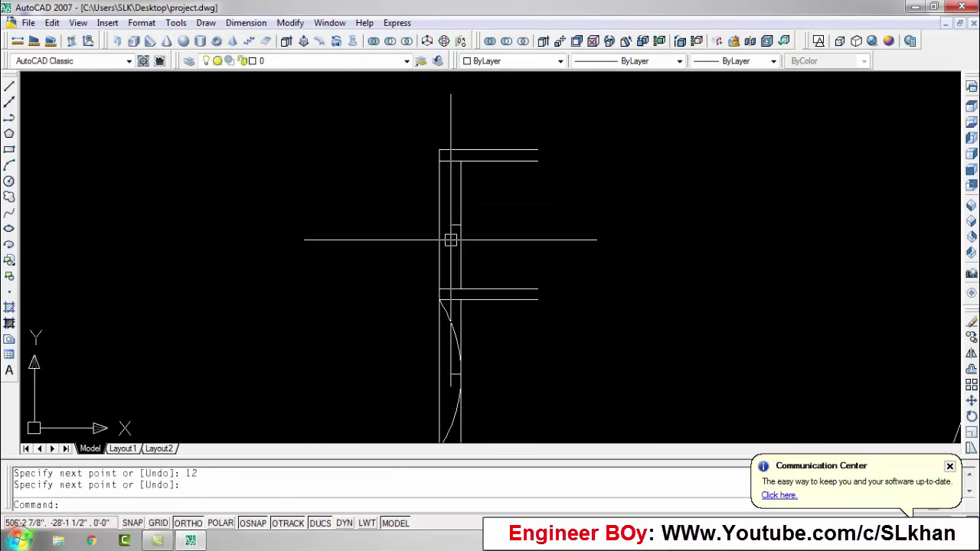
pyautogui.write('a')
pyautogui.press('Return')
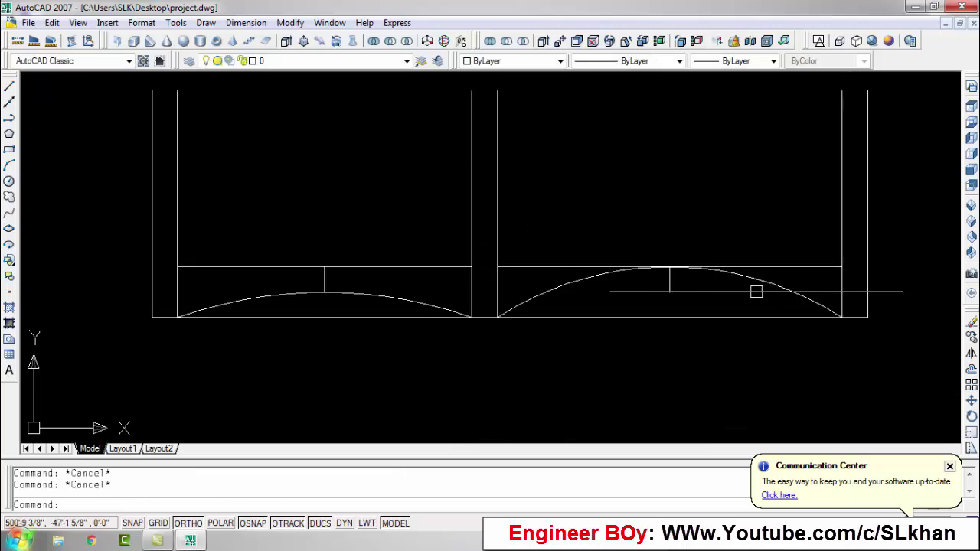
pyautogui.click(669, 266)
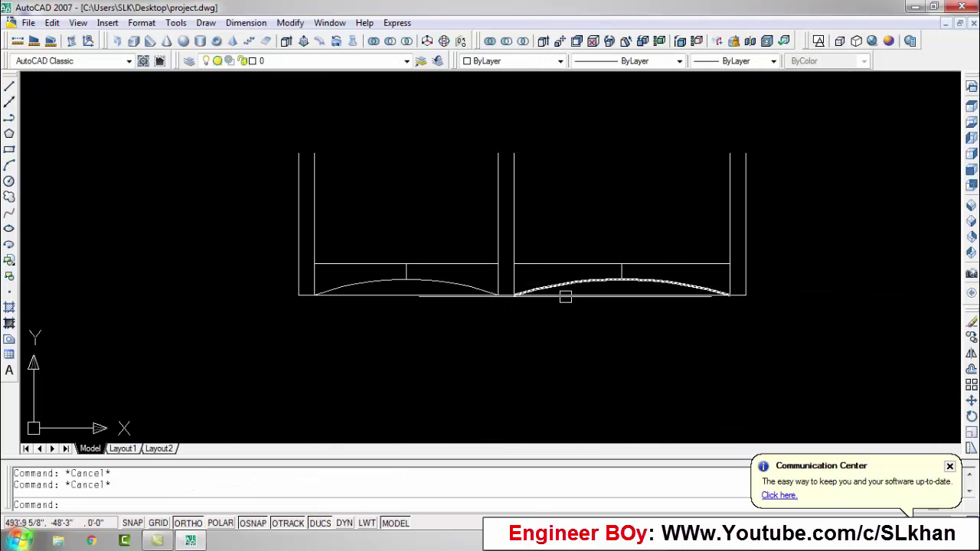
pyautogui.moveTo(643, 353); pyautogui.dragTo(540, 324, button='middle')
pyautogui.moveTo(410, 324); pyautogui.dragTo(579, 319, button='middle')
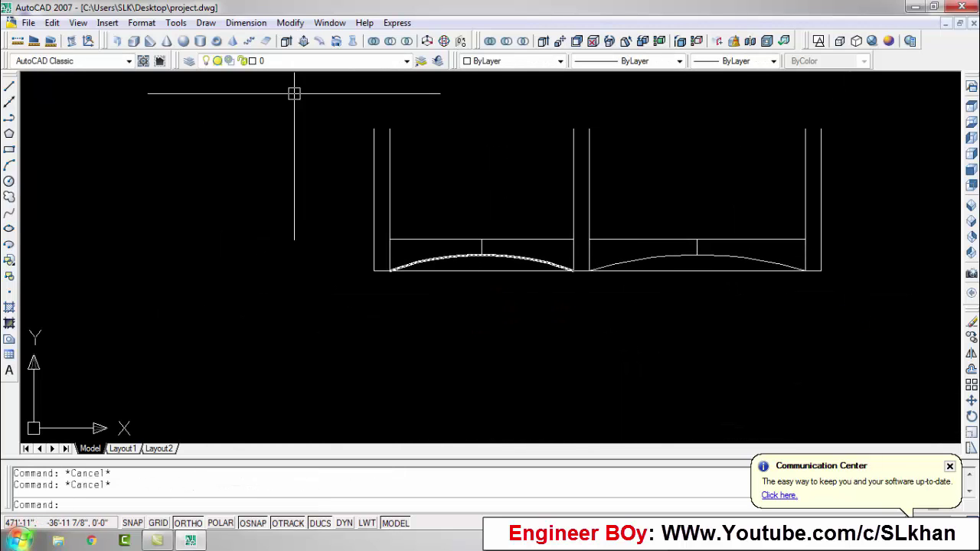
# Extend the horizontal top line and remaining line ends across both bays.
pyautogui.click(205, 22)
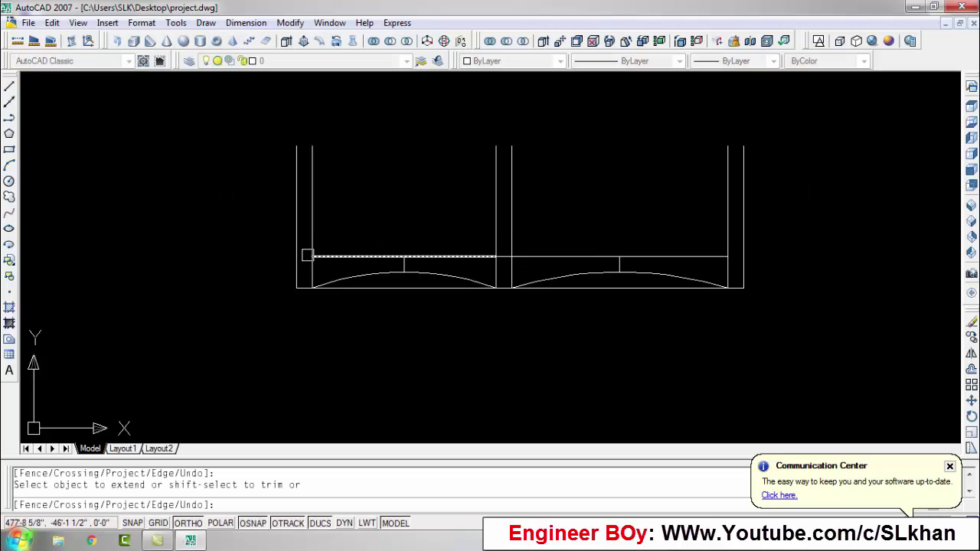
pyautogui.click(801, 173)
pyautogui.click(268, 207)
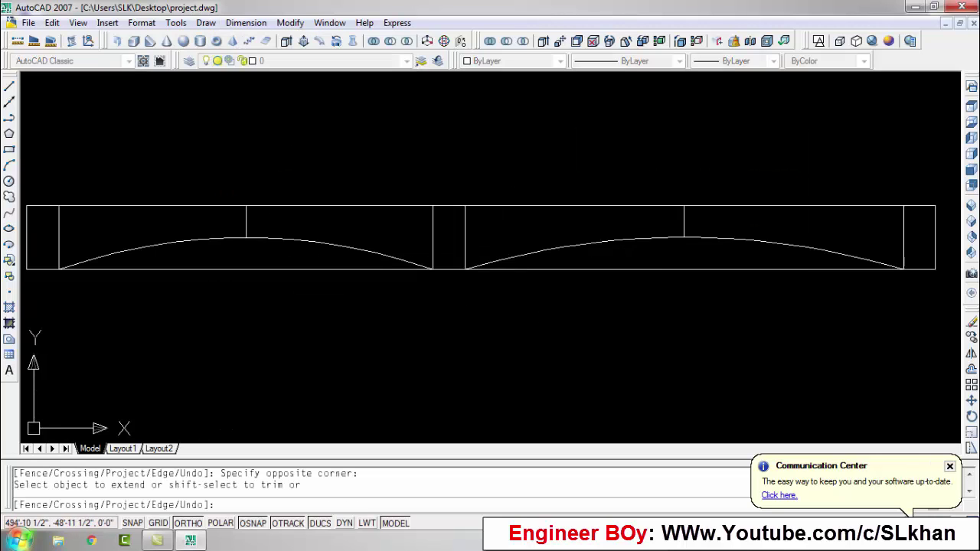
pyautogui.press('Escape')
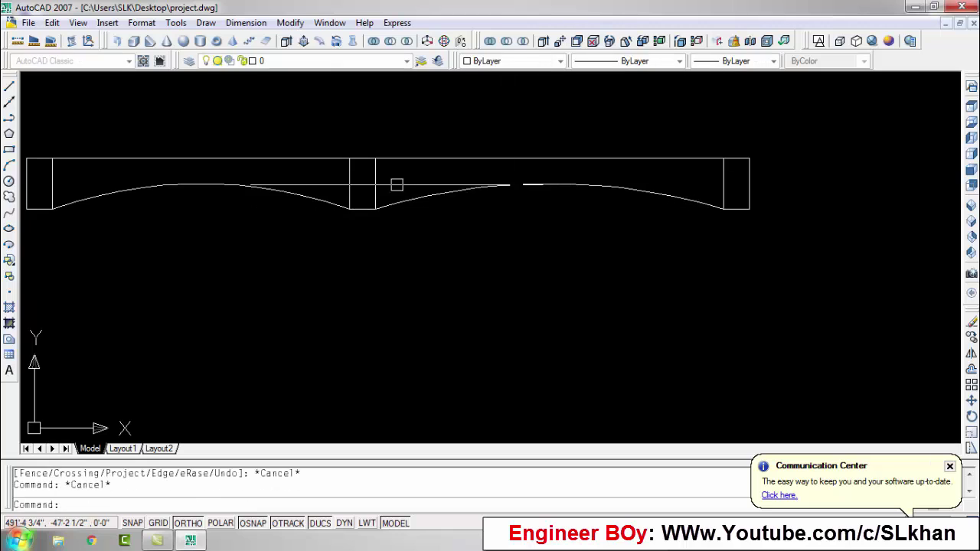
# Erase the extra vertical line, leaving the beam outline ready for a boundary.
pyautogui.write('e')
pyautogui.press('Return')
pyautogui.scroll(2, 245, 209)
pyautogui.scroll(-2, 146, 260)
pyautogui.scroll(2, 709, 249)
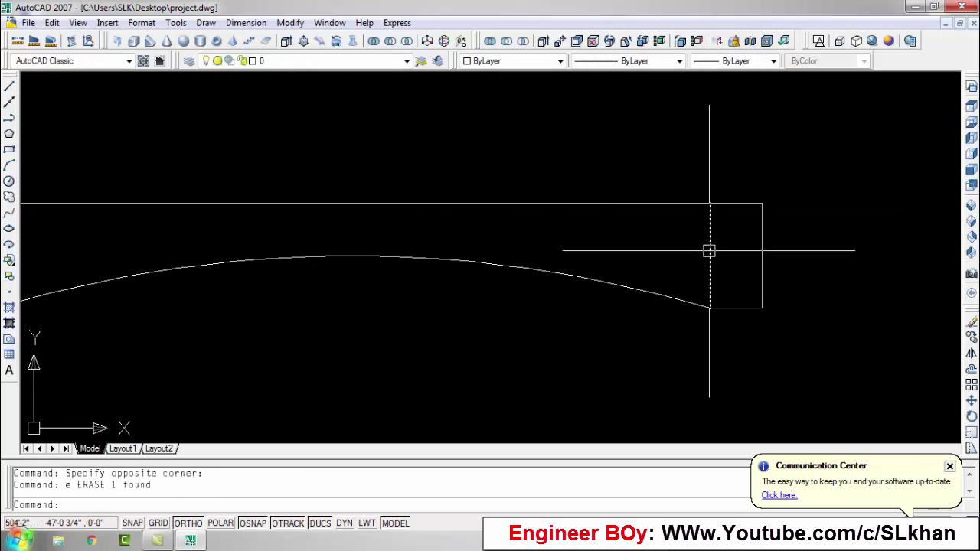
pyautogui.press('Escape')
pyautogui.press('Return')
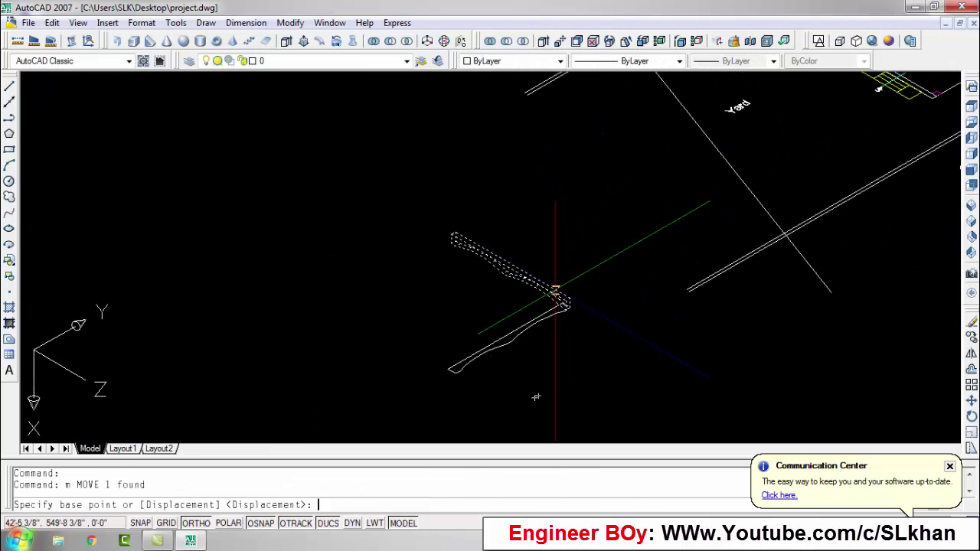
# Extrude the beam outline and move the beam onto the verandah pillars.
pyautogui.scroll(5, 561, 306)
pyautogui.press('Return')
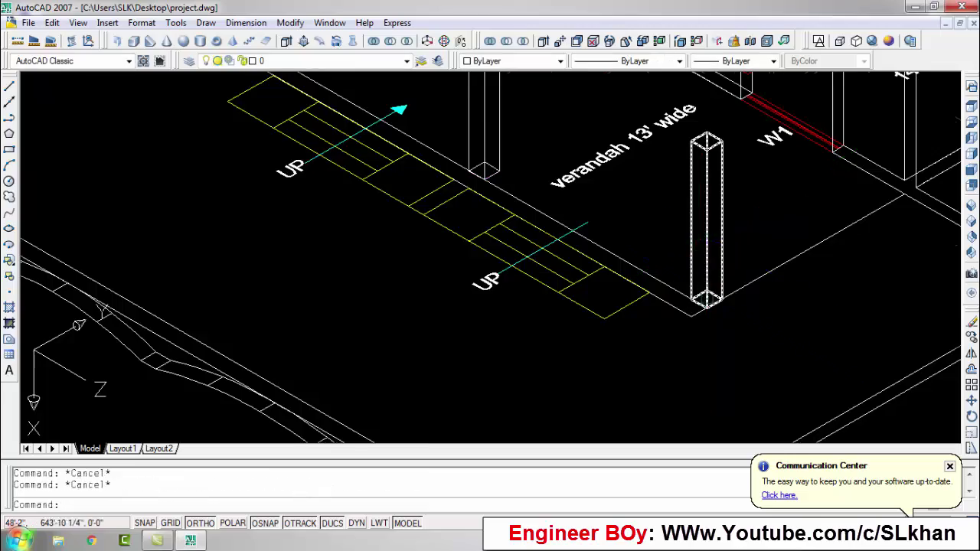
pyautogui.scroll(-5, 705, 299)
pyautogui.click(470, 295)
pyautogui.write('m')
pyautogui.press('Return')
pyautogui.scroll(10, 535, 406)
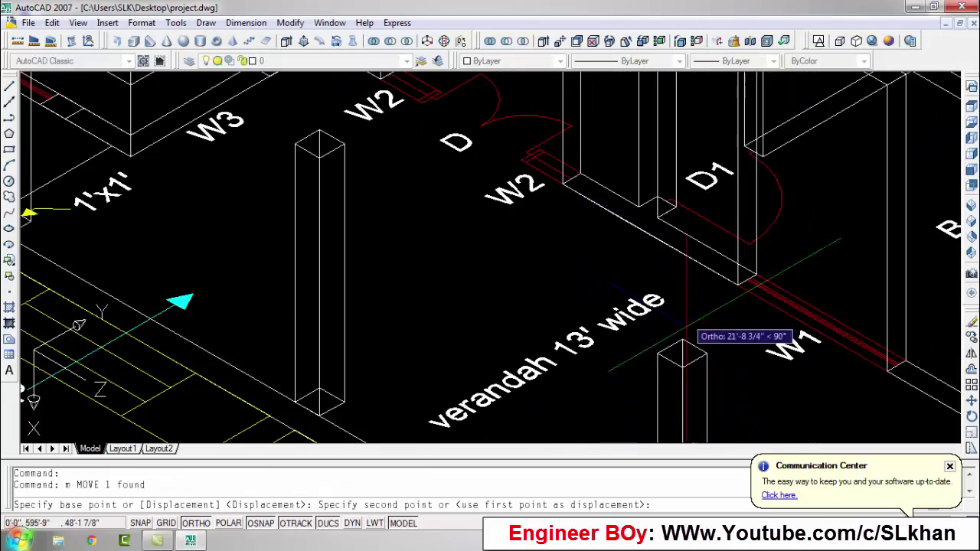
pyautogui.click(680, 321)
pyautogui.scroll(-5, 536, 306)
pyautogui.press('Escape')
pyautogui.press('Escape')
# Orbit the 3D view to check the beam sits over the pillars.
pyautogui.write('3do')
pyautogui.press('Return')
pyautogui.moveTo(581, 291)
pyautogui.mouseDown()
pyautogui.moveTo(621, 313)
pyautogui.moveTo(582, 306)
pyautogui.mouseUp()
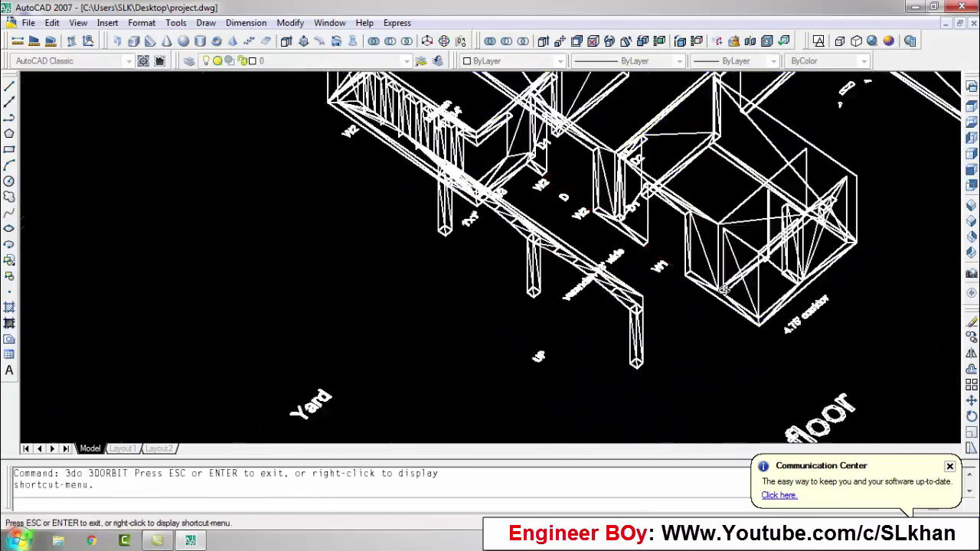
pyautogui.press('Escape')
pyautogui.scroll(-3, 616, 313)
pyautogui.scroll(-3, 668, 290)
# Draw a 12-inch line segment and end the arc at its endpoint.
pyautogui.write('12')
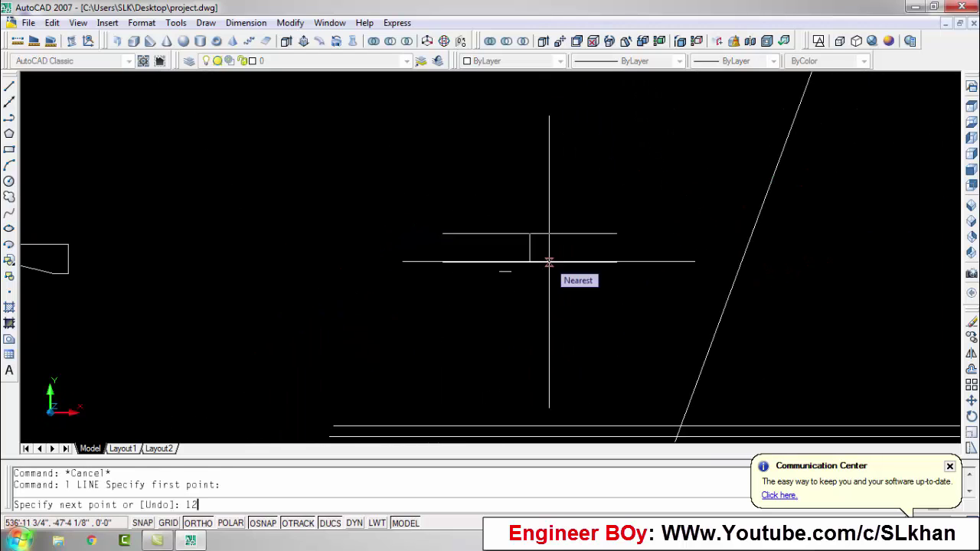
pyautogui.press('Return')
pyautogui.write('a')
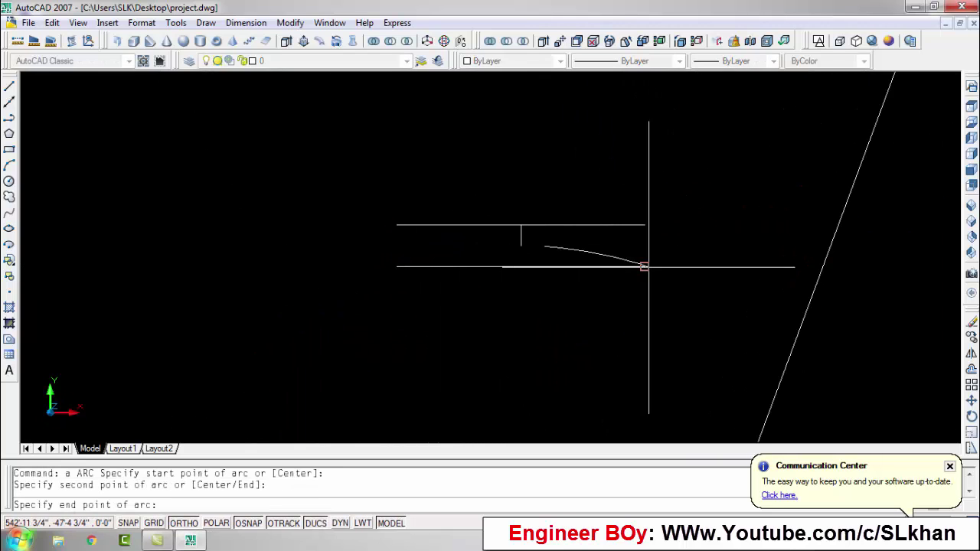
pyautogui.click(644, 267)
pyautogui.press('Escape')
# Close the arch outline with top and left edge lines from the arc's end.
pyautogui.write('l')
pyautogui.press('Return')
pyautogui.click(643, 266)
pyautogui.click(396, 221)
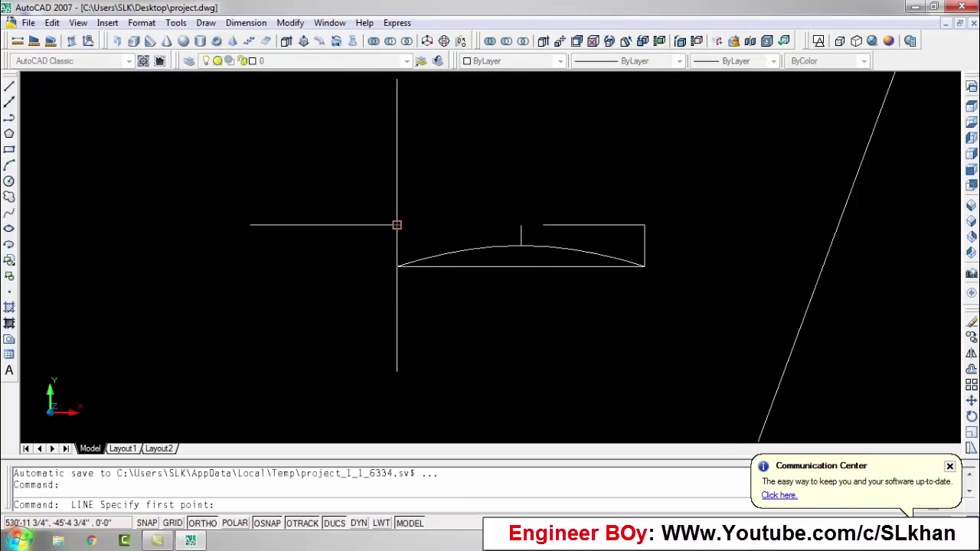
pyautogui.click(404, 261)
pyautogui.press('Return')
pyautogui.scroll(5, 405, 262)
pyautogui.scroll(-2, 406, 292)
pyautogui.click(585, 287)
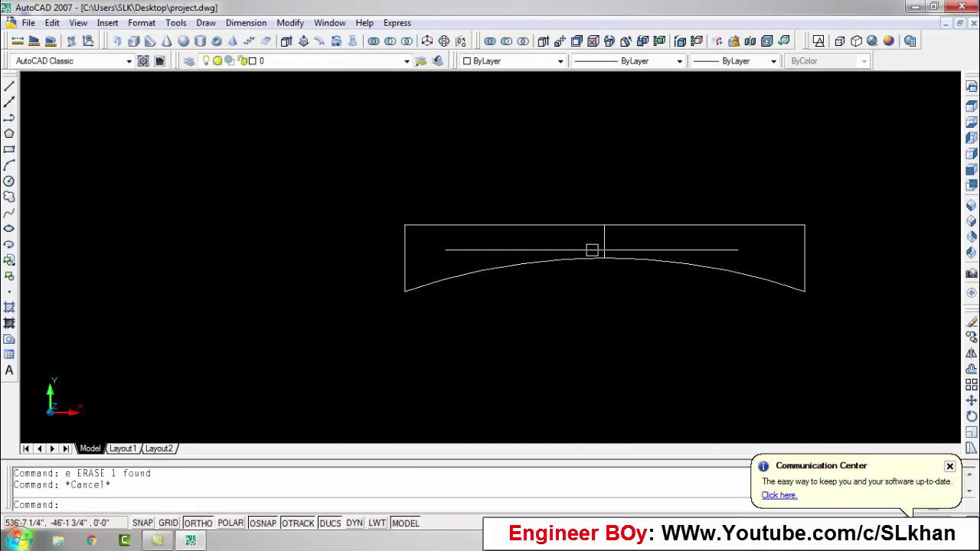
pyautogui.scroll(-2, 487, 287)
pyautogui.press('Escape')
pyautogui.press('Escape')
# Create a boundary inside the arch outline and extrude it 12.
pyautogui.write('bo')
pyautogui.press('Return')
pyautogui.click(496, 260)
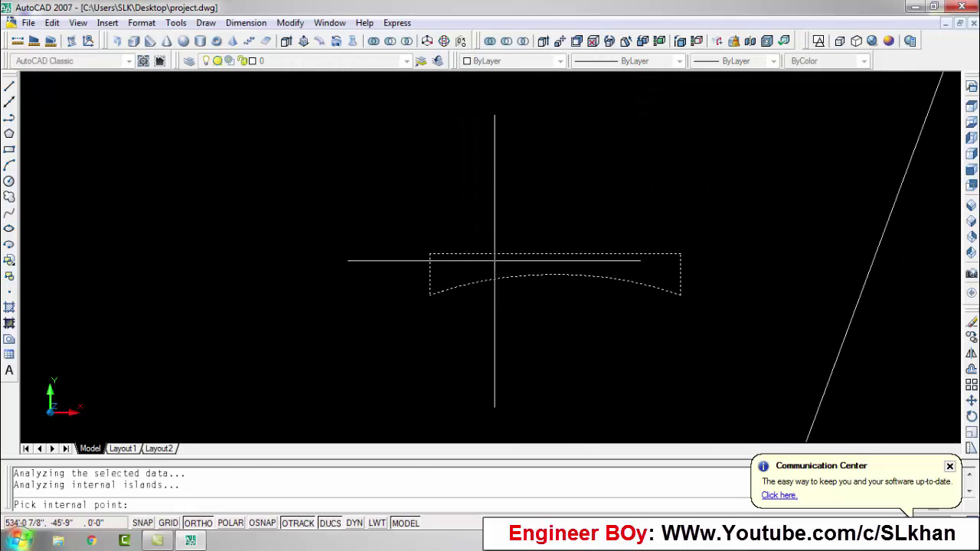
pyautogui.press('Escape')
pyautogui.press('Escape')
pyautogui.write('ext')
pyautogui.press('Return')
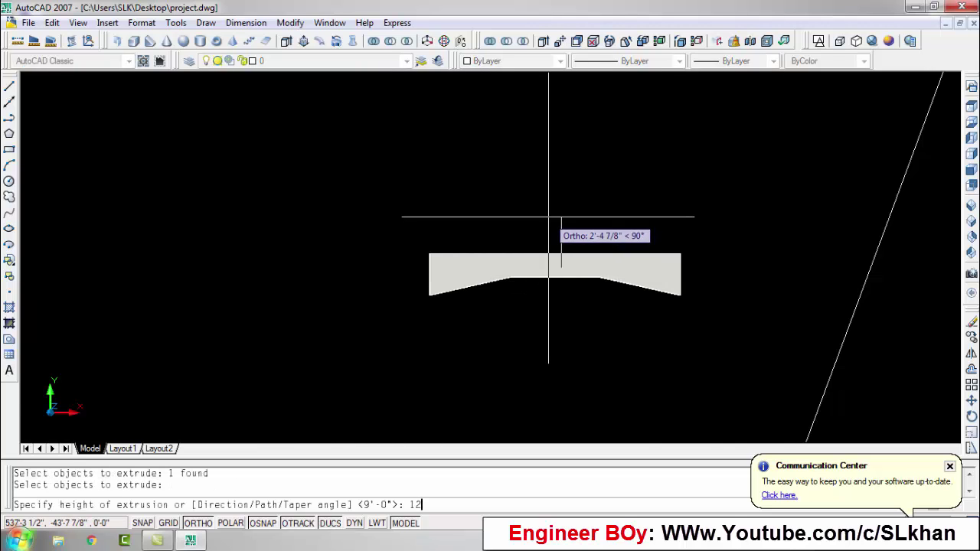
pyautogui.scroll(-5, 549, 217)
pyautogui.scroll(4, 693, 245)
pyautogui.scroll(3, 698, 249)
pyautogui.press('Escape')
pyautogui.press('Escape')
# Measure a distance with DIST and switch to SW Isometric view.
pyautogui.write('d')
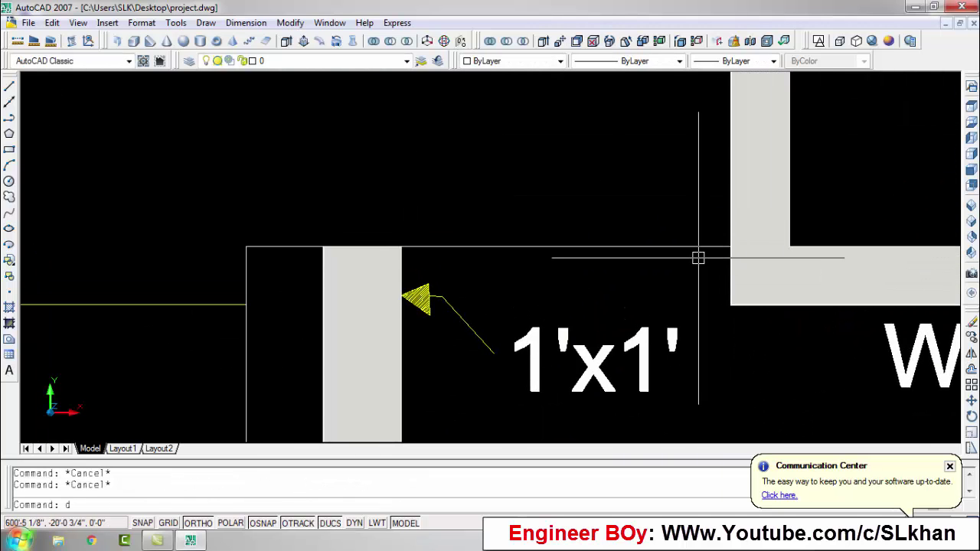
pyautogui.write('i')
pyautogui.press('Return')
pyautogui.click(729, 236)
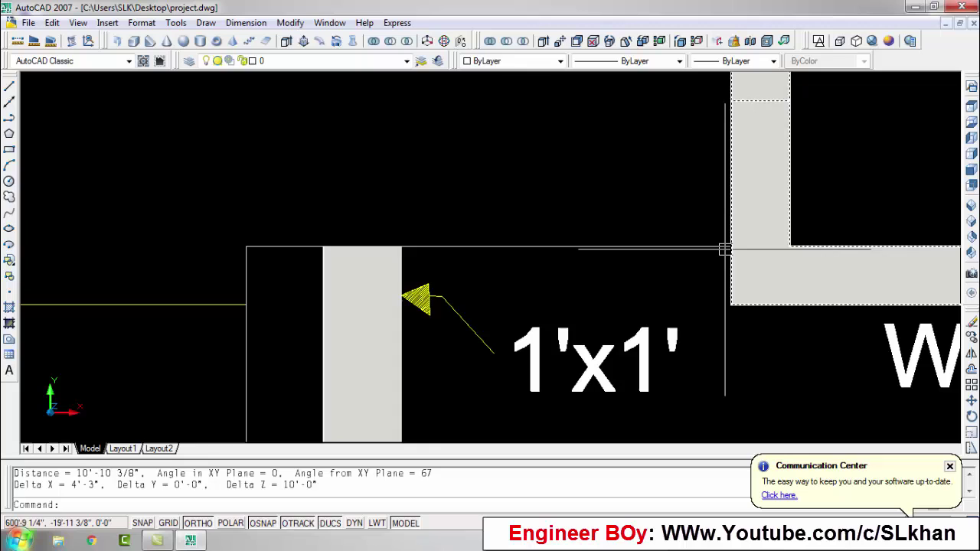
pyautogui.click(973, 229)
pyautogui.scroll(5, 719, 241)
# Rotate the UCS about X and start rotating the arched beam upright.
pyautogui.scroll(3, 715, 237)
pyautogui.write('ucs')
pyautogui.press('Return')
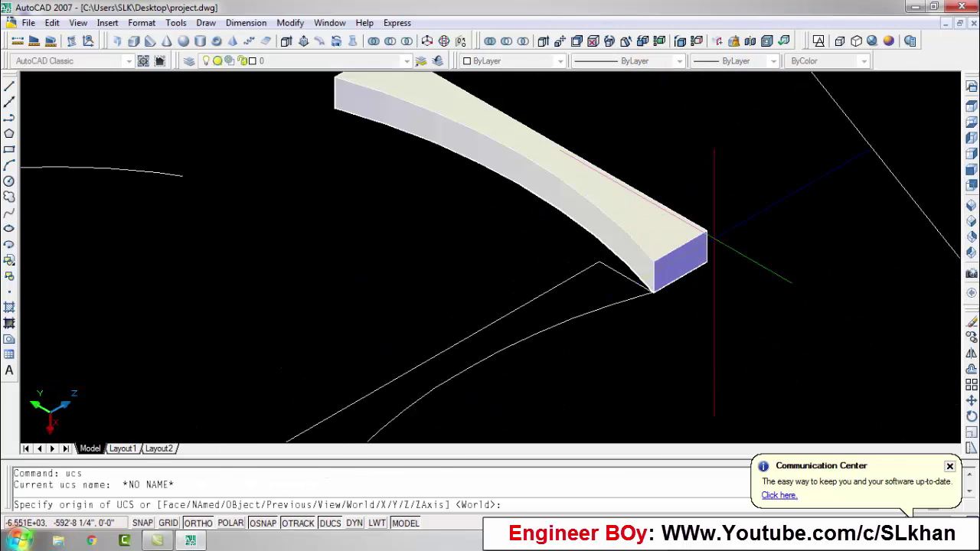
pyautogui.write('x')
pyautogui.press('Return')
pyautogui.press('Return')
pyautogui.write('ro')
pyautogui.press('Return')
pyautogui.click(706, 261)
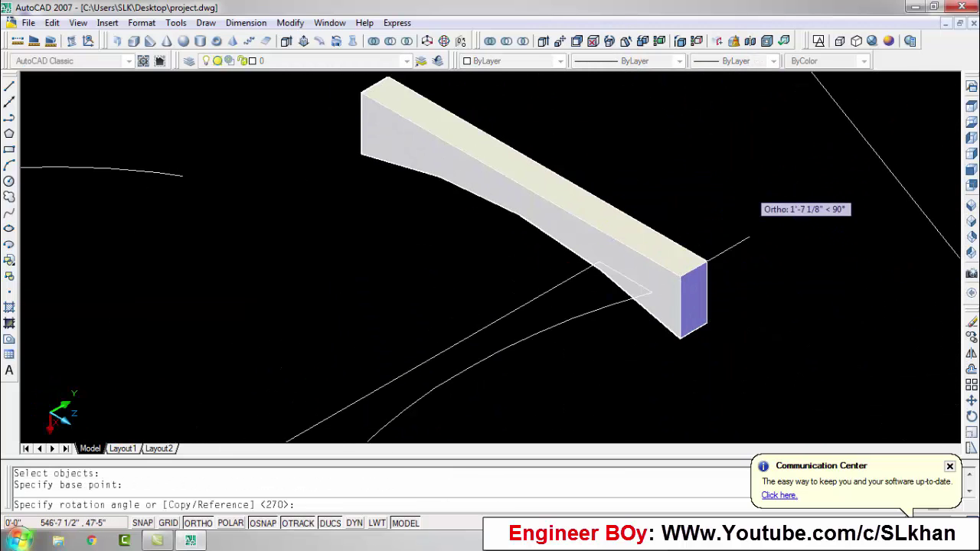
pyautogui.scroll(-5, 683, 276)
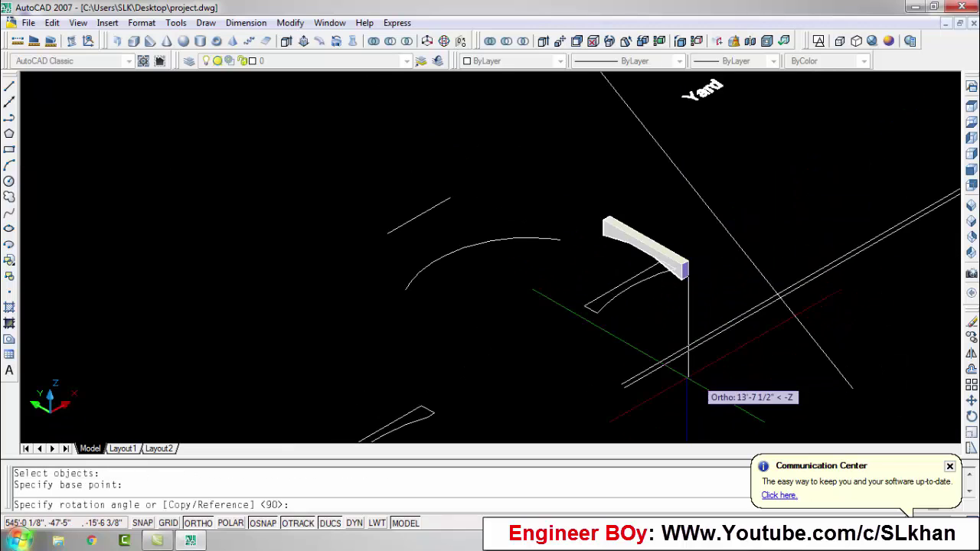
pyautogui.press('Escape')
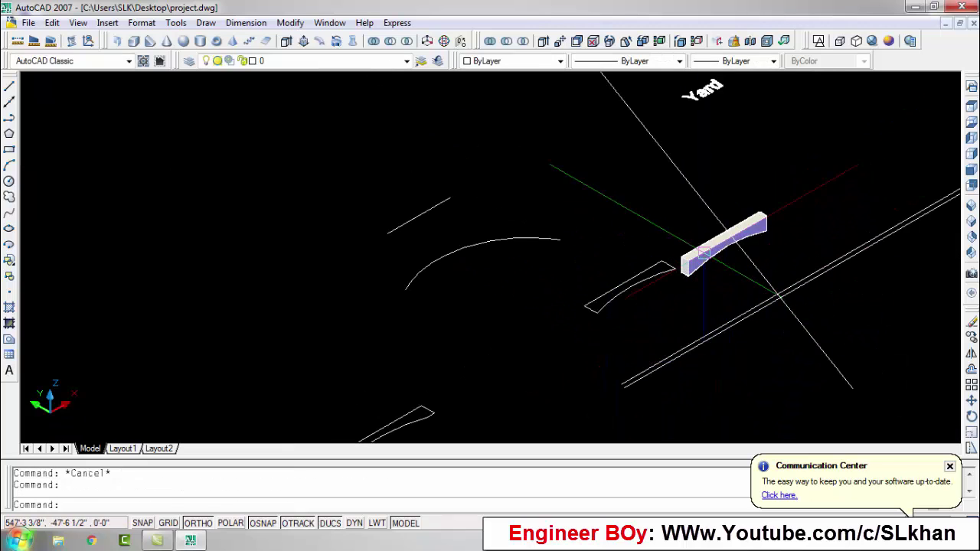
# Move the arched beam down onto the verandah pillars.
pyautogui.scroll(5, 681, 253)
pyautogui.write('m')
pyautogui.press('Return')
pyautogui.click(706, 267)
pyautogui.scroll(-5, 706, 266)
pyautogui.scroll(5, 712, 223)
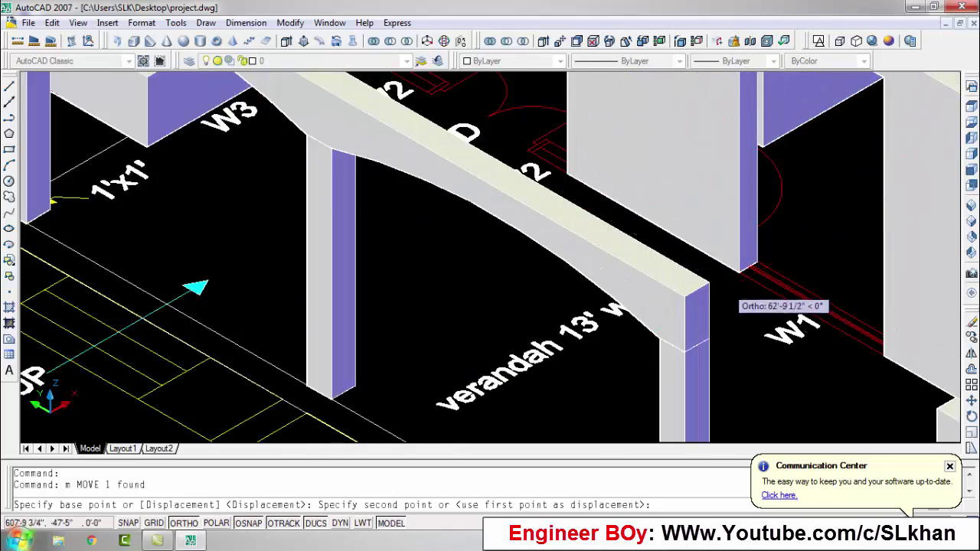
pyautogui.click(712, 224)
# Orbit the model to inspect the beam junction.
pyautogui.write('3do')
pyautogui.press('Return')
pyautogui.moveTo(463, 315)
pyautogui.mouseDown()
pyautogui.moveTo(607, 223)
pyautogui.moveTo(470, 273)
pyautogui.mouseUp()
pyautogui.press('Escape')
pyautogui.press('Escape')
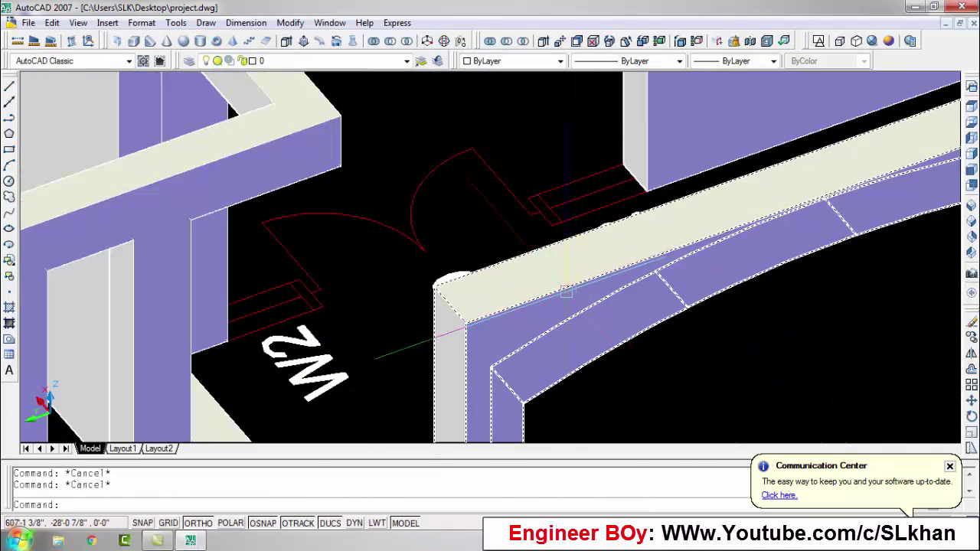
# Draw a short line at the beam junction, then cancel a second line.
pyautogui.write('l')
pyautogui.press('Return')
pyautogui.click(432, 277)
pyautogui.press('Return')
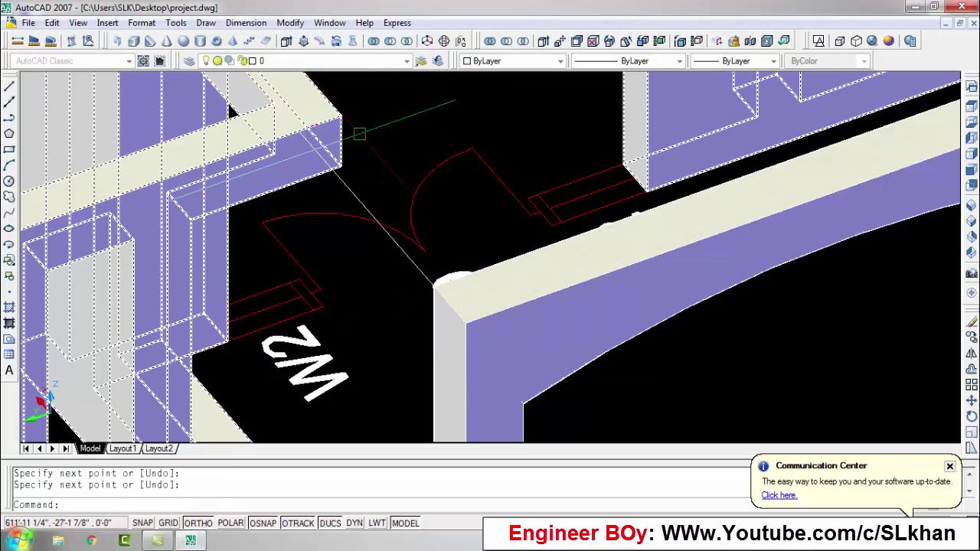
pyautogui.press('Return')
pyautogui.click(341, 120)
pyautogui.press('Escape')
# Select the wall piece at the junction and cancel the follow-up command.
pyautogui.click(574, 287)
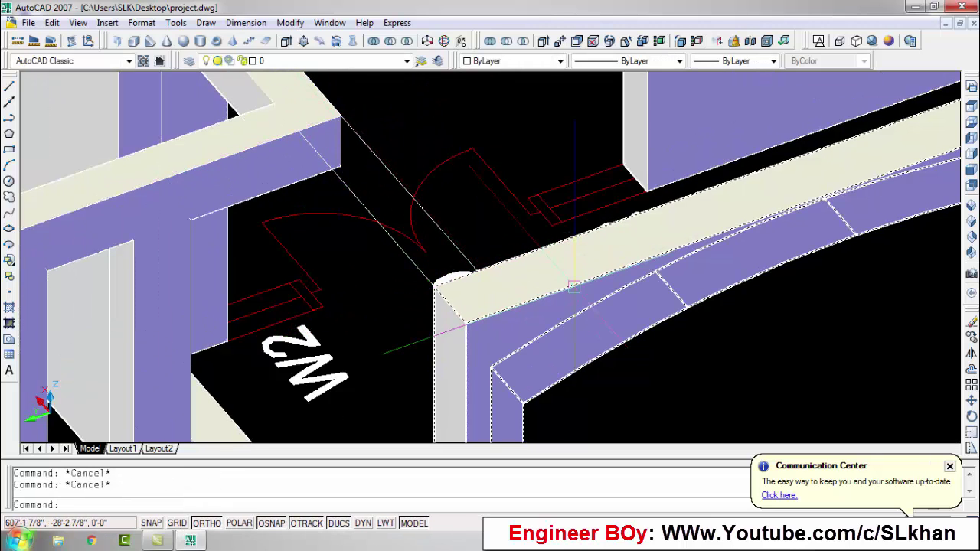
pyautogui.write('box')
pyautogui.press('Return')
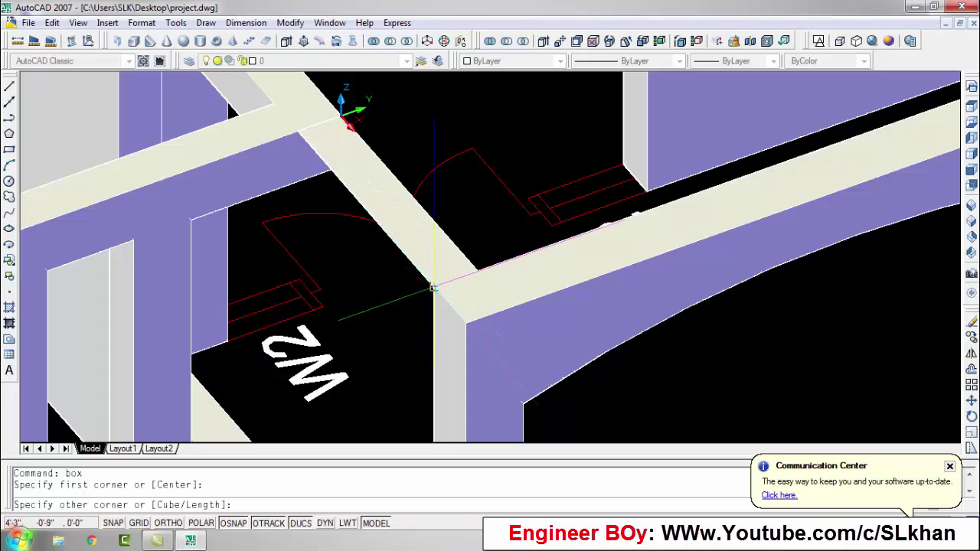
pyautogui.press('Escape')
pyautogui.press('Escape')
pyautogui.scroll(-5, 626, 348)
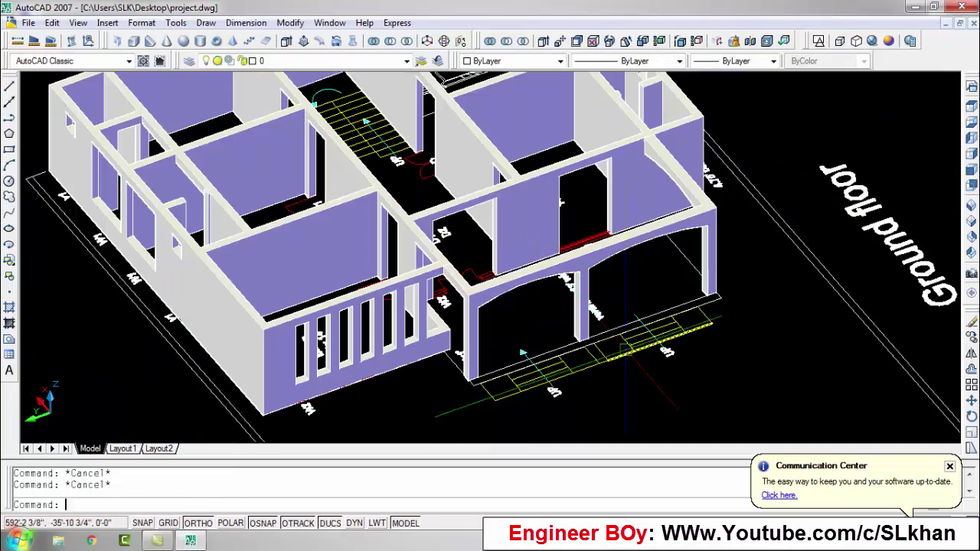
# Orbit the view and fill a door-opening top with a box of height -4'.
pyautogui.write('3do')
pyautogui.press('Return')
pyautogui.moveTo(611, 346)
pyautogui.mouseDown()
pyautogui.moveTo(377, 299)
pyautogui.moveTo(453, 302)
pyautogui.mouseUp()
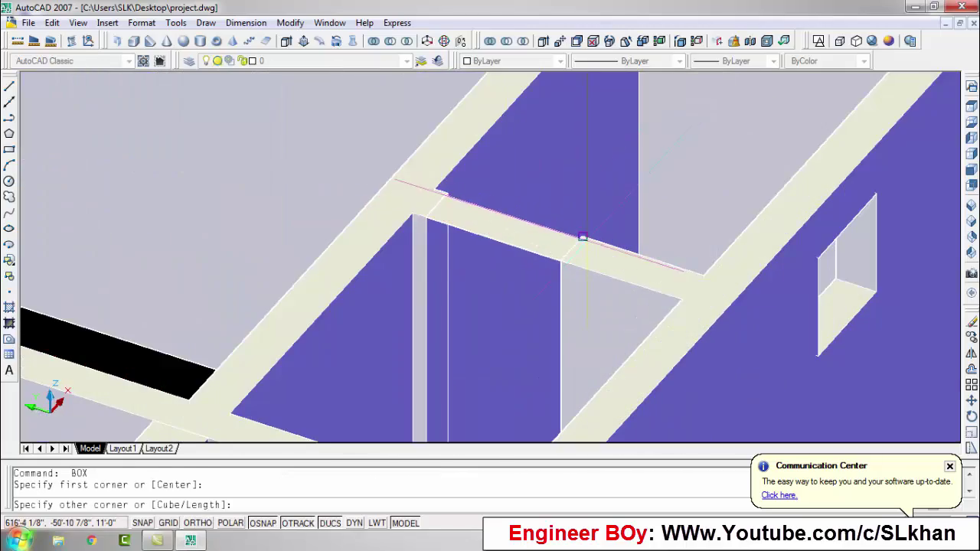
pyautogui.click(583, 238)
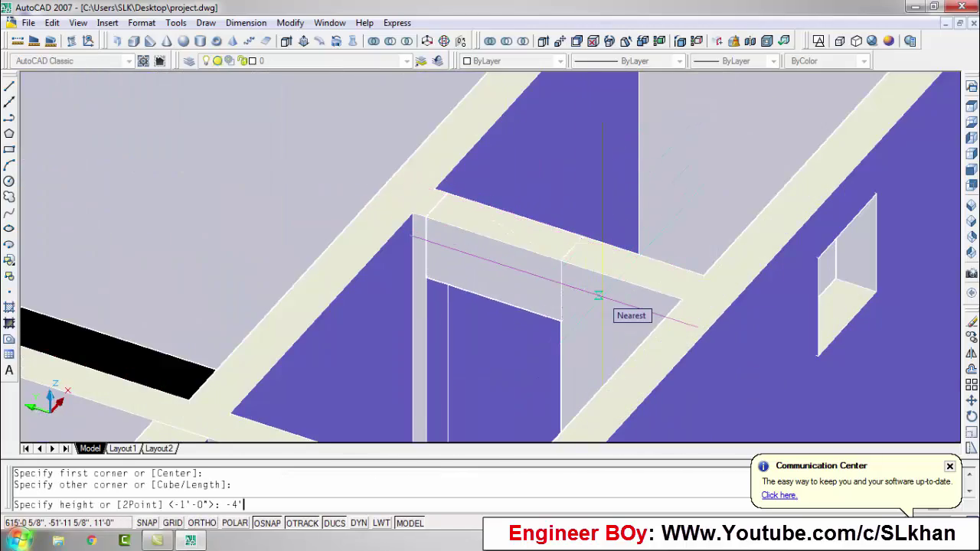
pyautogui.press('Return')
pyautogui.scroll(-5, 598, 295)
pyautogui.scroll(-3, 535, 229)
pyautogui.scroll(8, 492, 146)
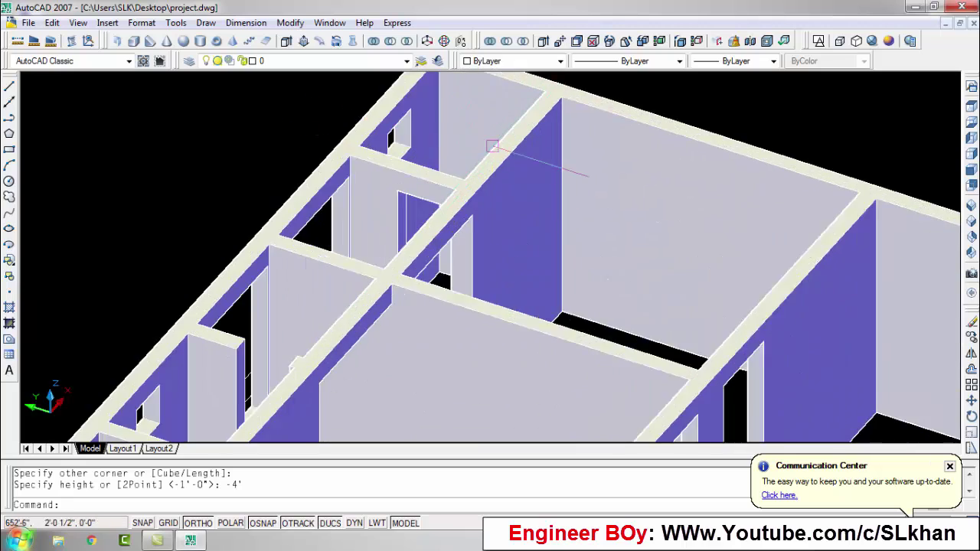
pyautogui.write("-3'")
# Add lintel boxes of heights -3' and -4' over the other door openings.
pyautogui.press('Return')
pyautogui.write('-4')
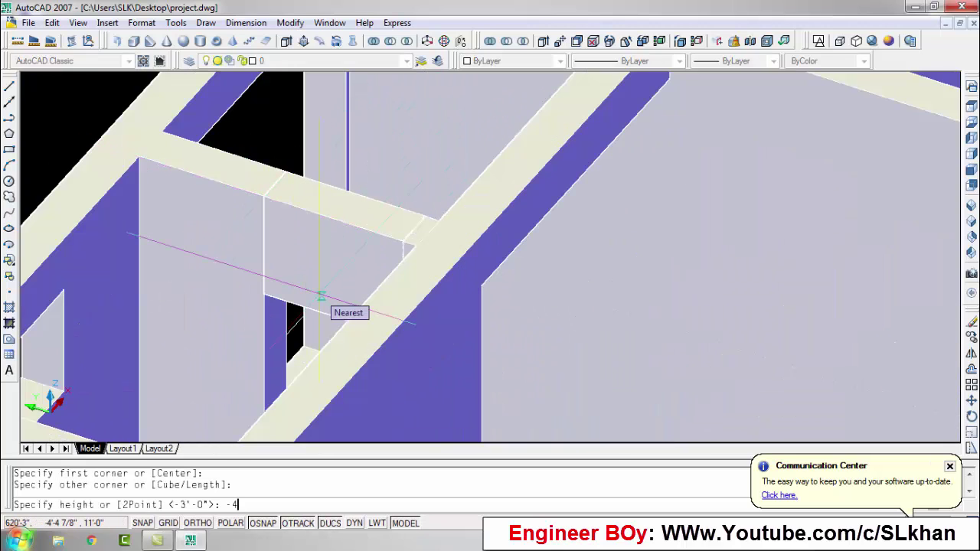
pyautogui.write("'")
pyautogui.press('Return')
pyautogui.scroll(-4, 320, 295)
pyautogui.press('Escape')
pyautogui.press('Escape')
pyautogui.scroll(6, 332, 298)
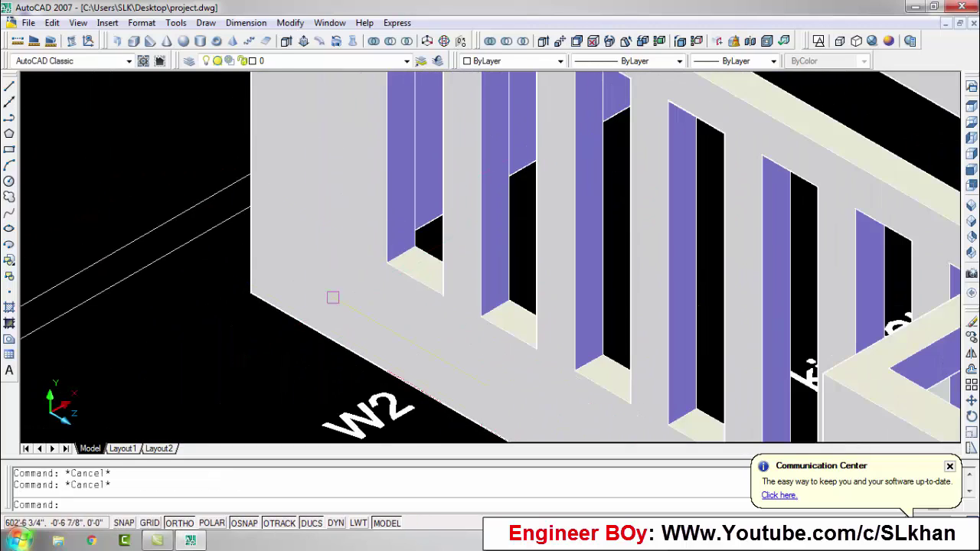
# Give the window polyline a 1 1/2" global width and 7'-6" thickness.
pyautogui.hotkey('ctrl', '1')
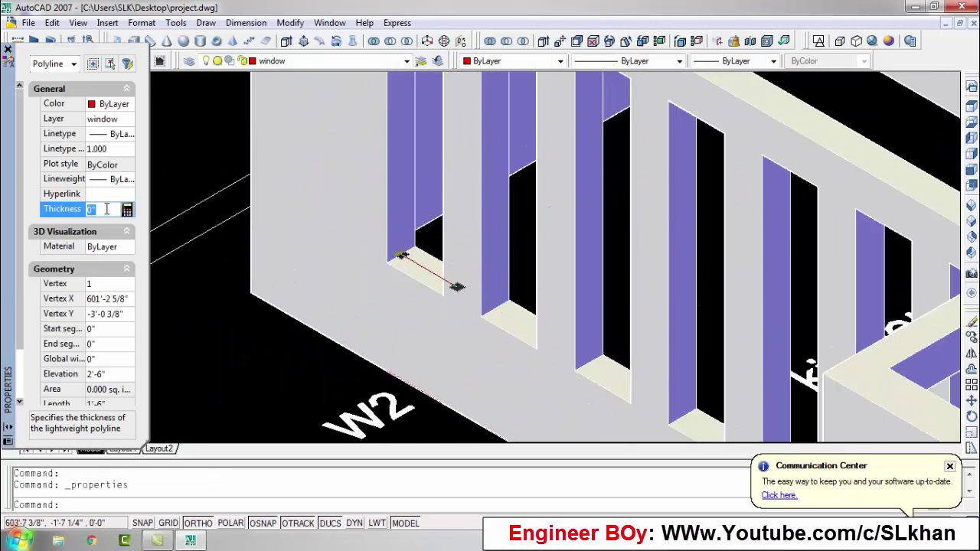
pyautogui.write("6'")
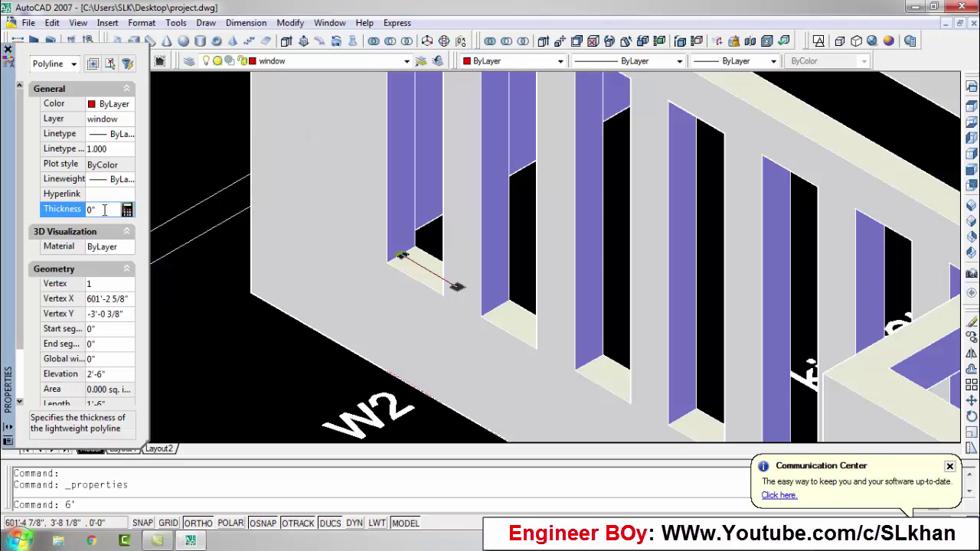
pyautogui.click(110, 369)
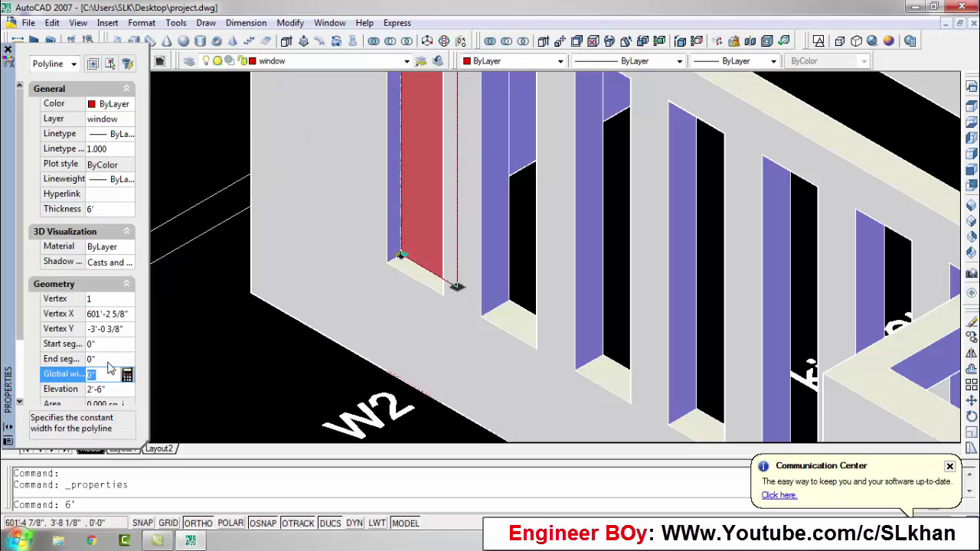
pyautogui.write('1.5')
pyautogui.press('Tab')
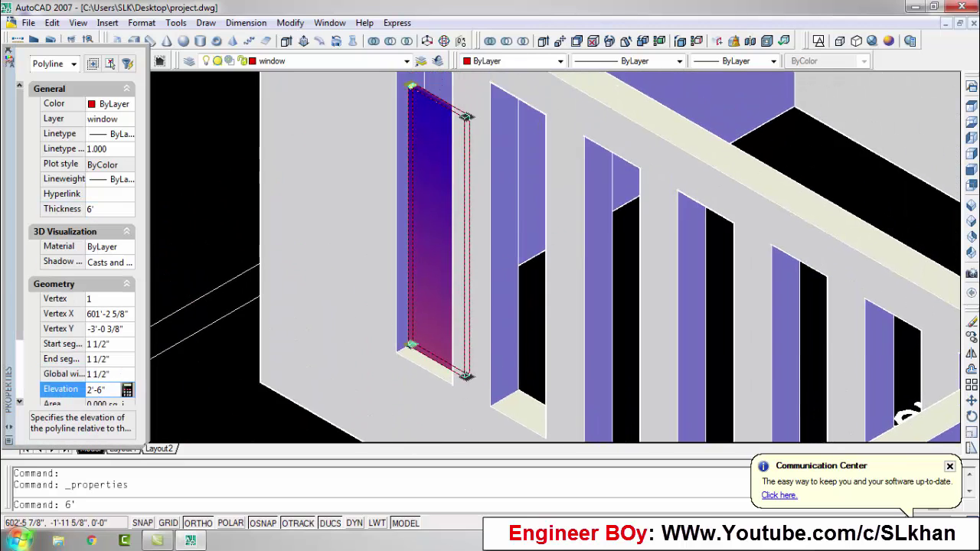
pyautogui.scroll(5, 428, 253)
pyautogui.click(106, 210)
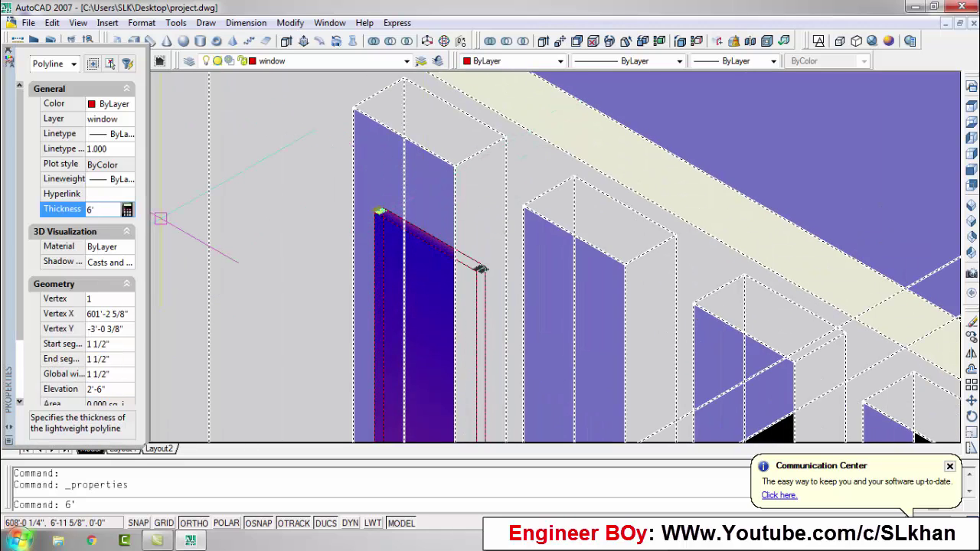
pyautogui.write("7.5'")
pyautogui.press('Return')
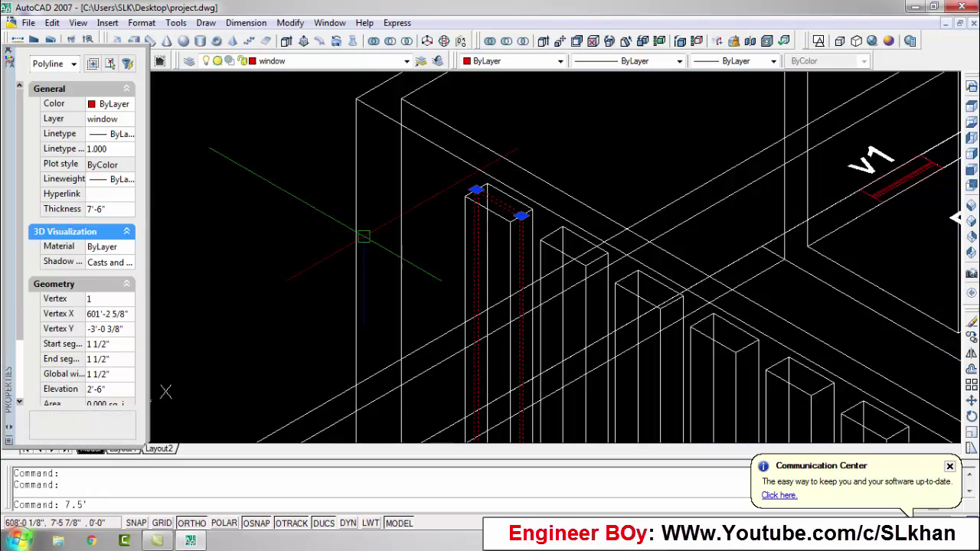
pyautogui.click(11, 54)
# Copy the red window bar into the two neighbouring wall openings.
pyautogui.scroll(3, 429, 253)
pyautogui.click(425, 226)
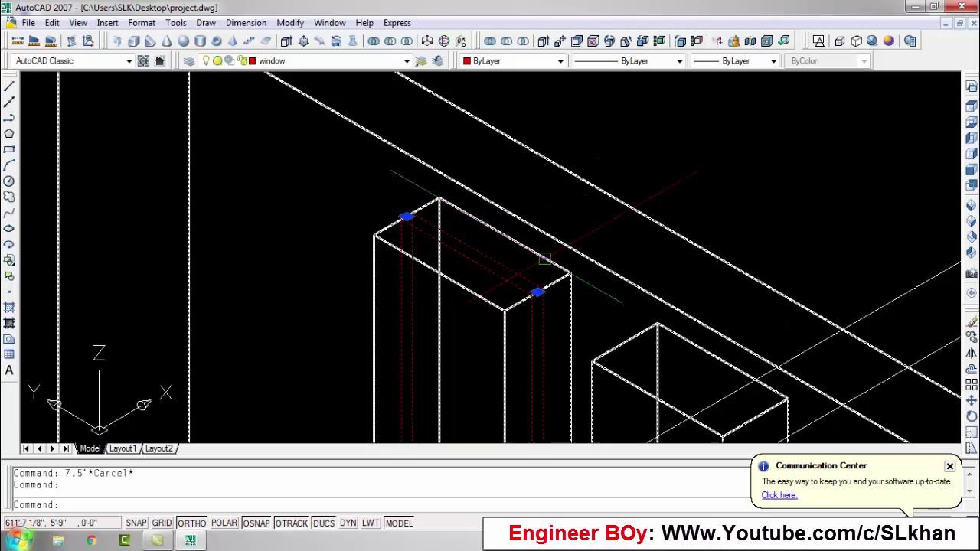
pyautogui.write('co')
pyautogui.press('Return')
pyautogui.click(657, 323)
pyautogui.scroll(-2, 597, 275)
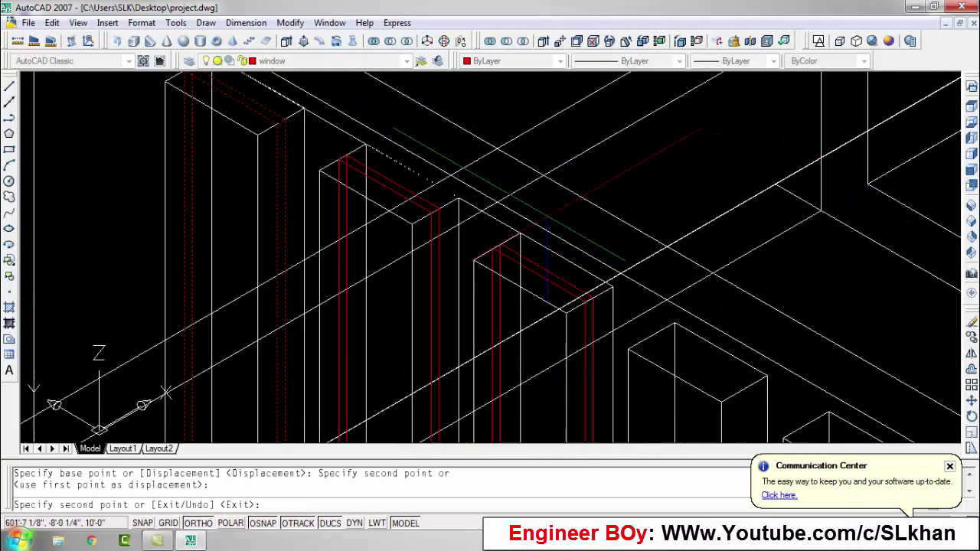
pyautogui.click(520, 232)
pyautogui.scroll(-1, 497, 234)
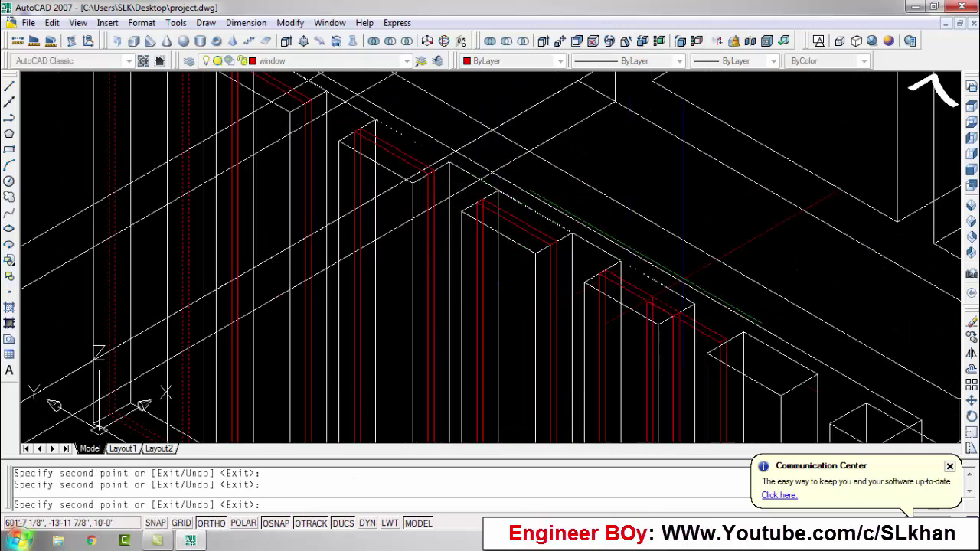
pyautogui.scroll(-3, 743, 332)
pyautogui.scroll(3, 490, 245)
pyautogui.press('Escape')
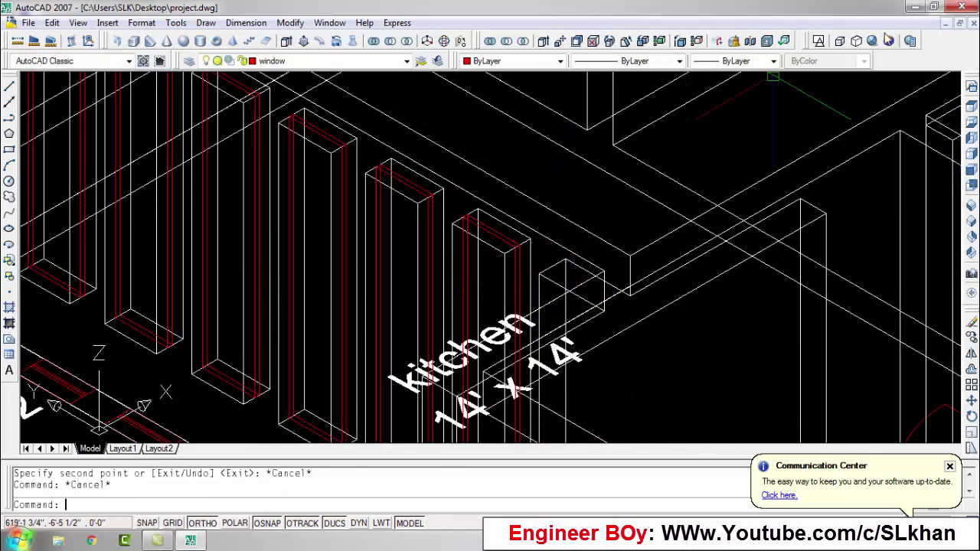
pyautogui.click(888, 40)
# Attempt to join the red lines, then cancel the failed join.
pyautogui.write('j')
pyautogui.press('Return')
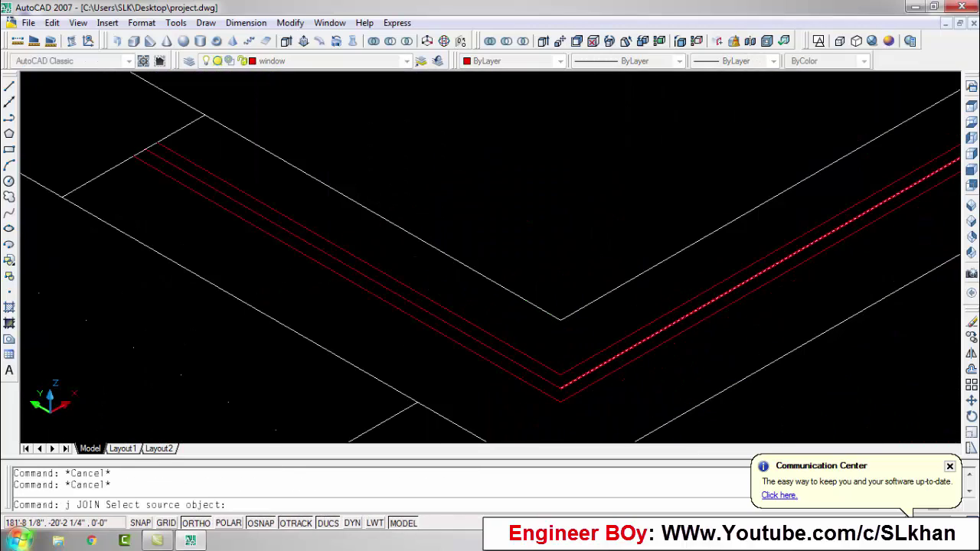
pyautogui.press('Return')
pyautogui.press('Escape')
pyautogui.scroll(2, 536, 381)
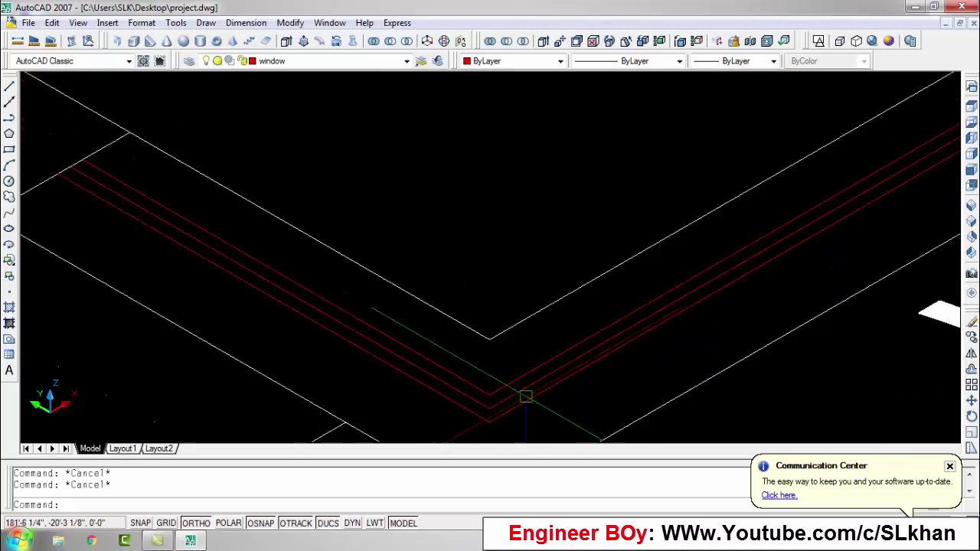
# Trace the new window panel's outline across the wall opening.
pyautogui.write('pl')
pyautogui.press('Return')
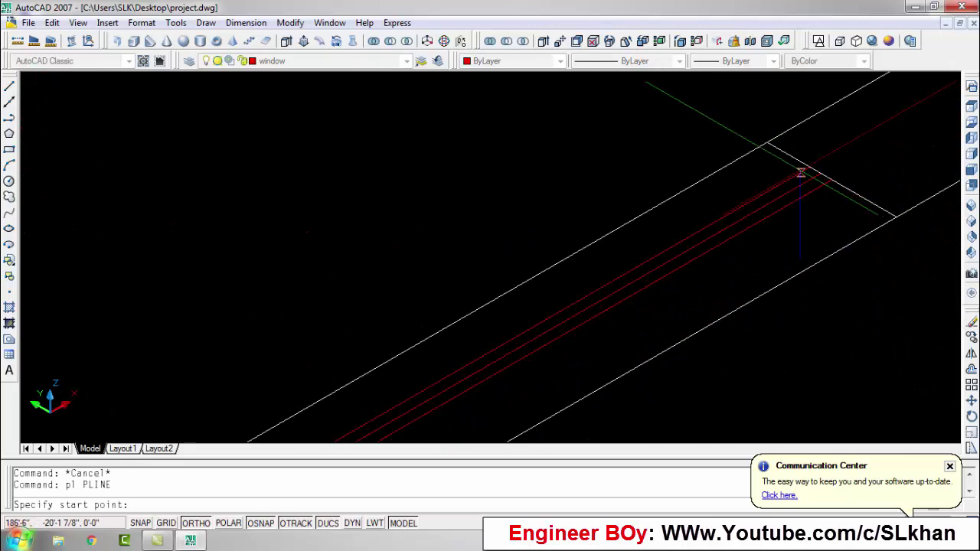
pyautogui.click(623, 321)
pyautogui.click(318, 153)
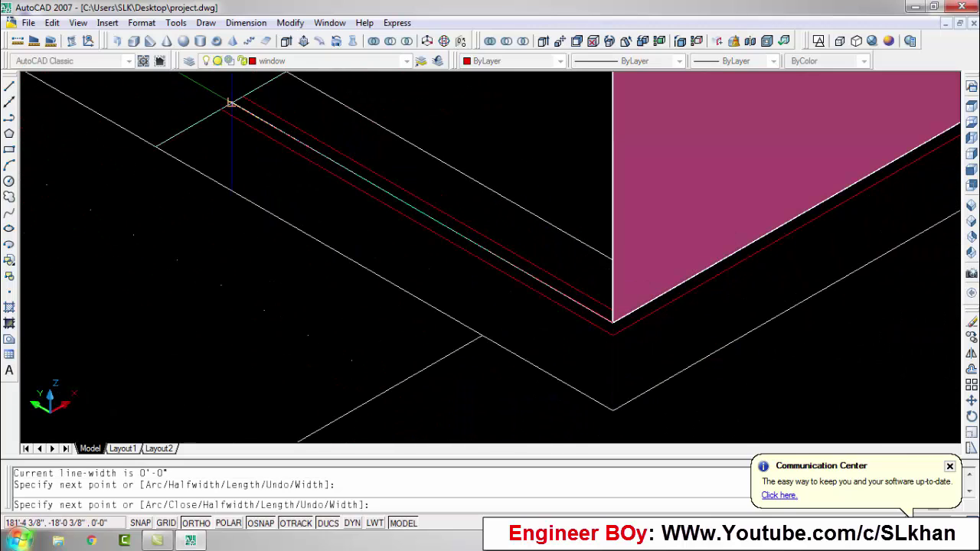
pyautogui.press('Escape')
pyautogui.scroll(-3, 230, 102)
pyautogui.scroll(3, 306, 229)
# Move the new panel from its bottom corner, then cancel the move.
pyautogui.write('m')
pyautogui.press('Return')
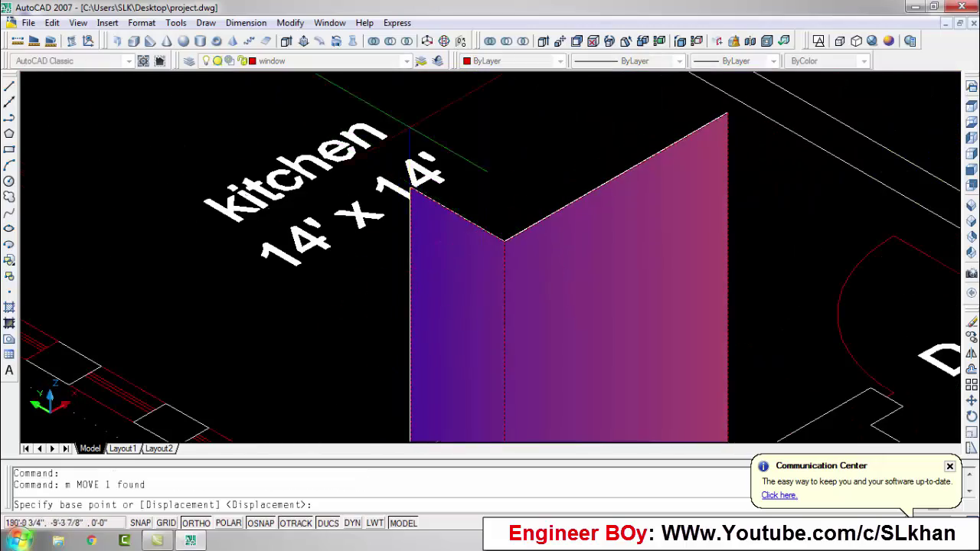
pyautogui.scroll(3, 414, 436)
pyautogui.scroll(2, 429, 275)
pyautogui.click(428, 275)
pyautogui.scroll(-5, 429, 275)
pyautogui.scroll(-3, 230, 291)
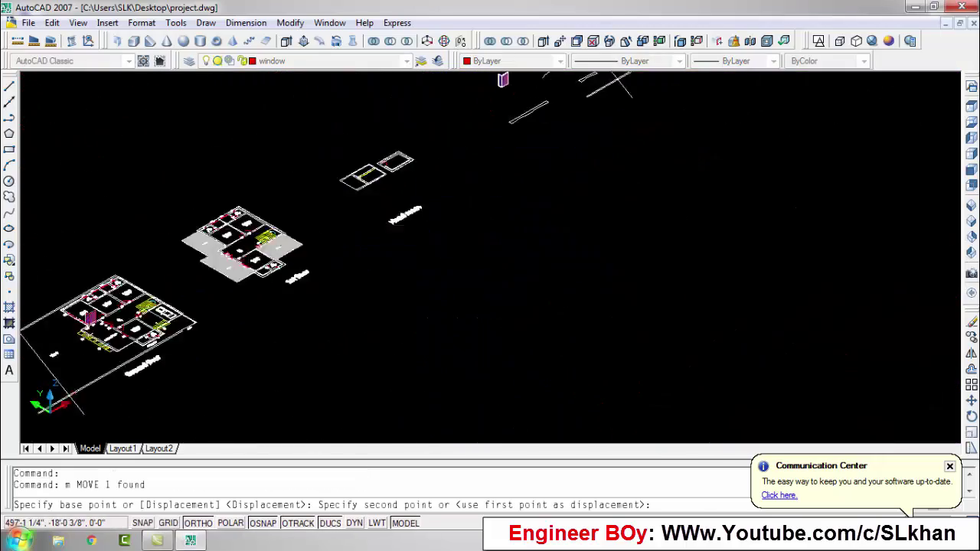
pyautogui.scroll(3, 536, 154)
pyautogui.scroll(3, 597, 245)
pyautogui.scroll(3, 614, 269)
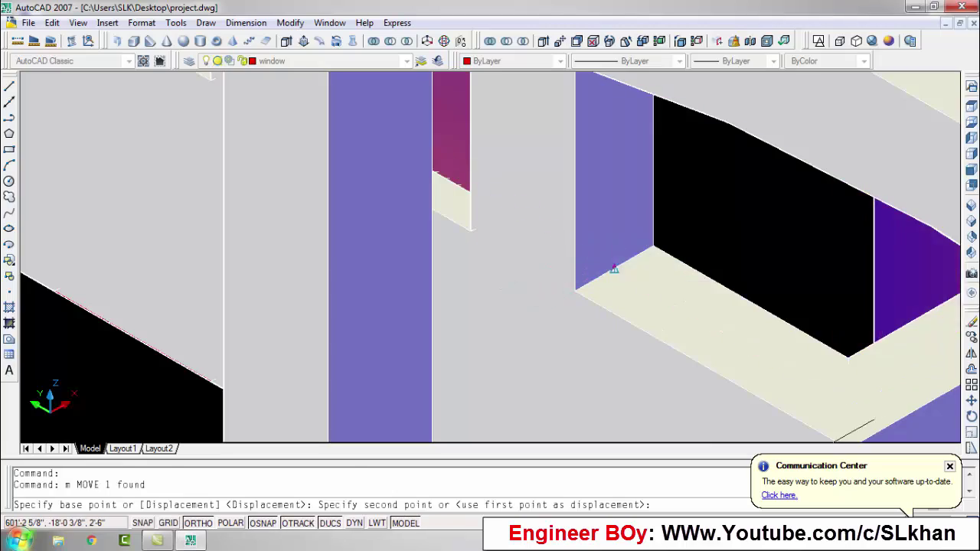
pyautogui.scroll(-5, 614, 269)
pyautogui.press('Escape')
pyautogui.press('Escape')
pyautogui.write('ma')
pyautogui.press('Return')
# Match another window's appearance to the finished window.
pyautogui.scroll(5, 430, 209)
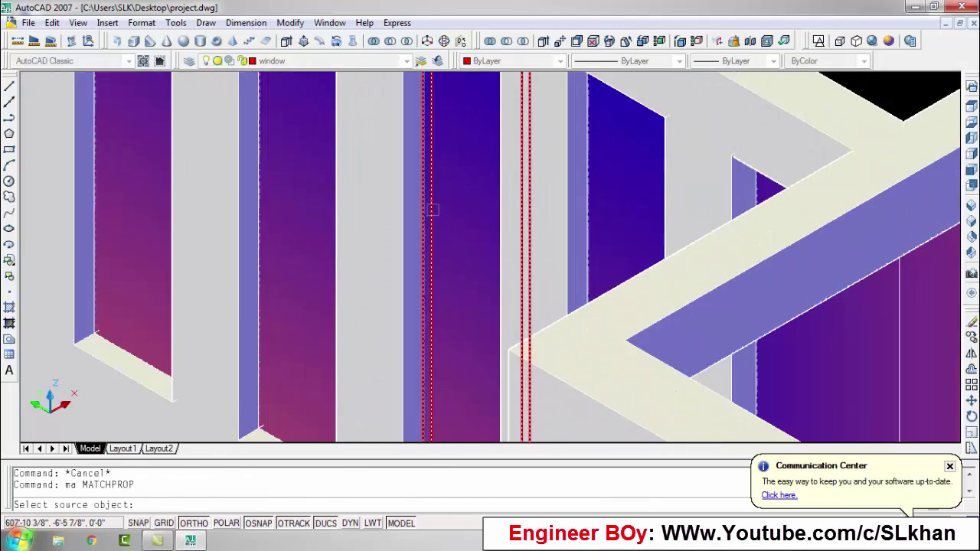
pyautogui.click(430, 208)
pyautogui.scroll(-5, 430, 209)
pyautogui.click(535, 245)
pyautogui.press('Escape')
pyautogui.press('Escape')
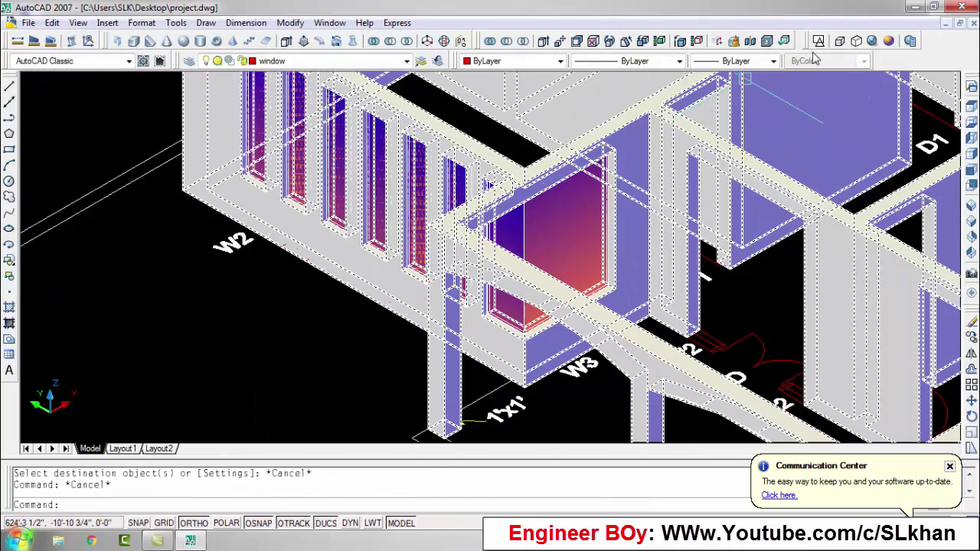
# Orbit the model to inspect the house from another angle.
pyautogui.write('3do')
pyautogui.press('Return')
pyautogui.scroll(-5, 489, 260)
pyautogui.moveTo(429, 291); pyautogui.dragTo(678, 300)
pyautogui.scroll(5, 678, 301)
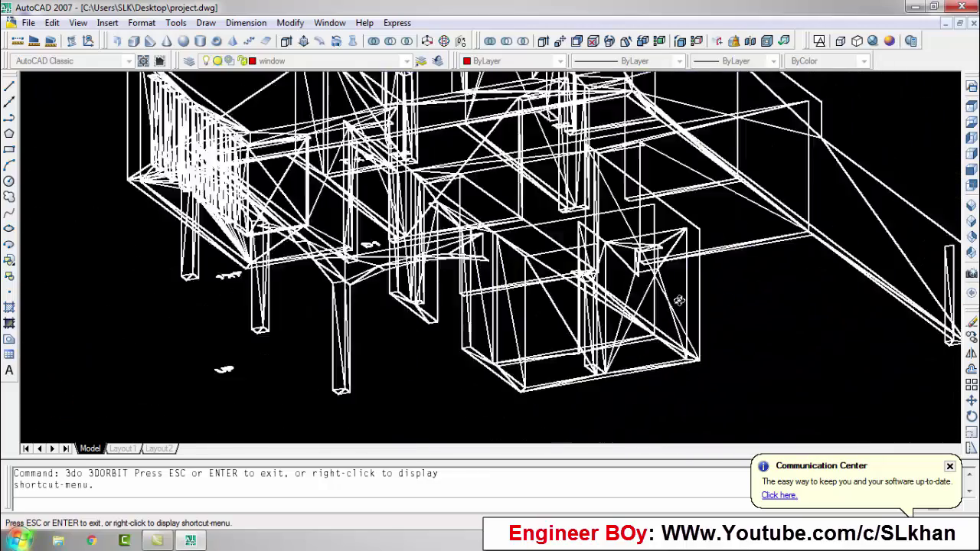
pyautogui.scroll(5, 678, 301)
pyautogui.press('Escape')
# Make ventilator the current layer.
pyautogui.click(406, 60)
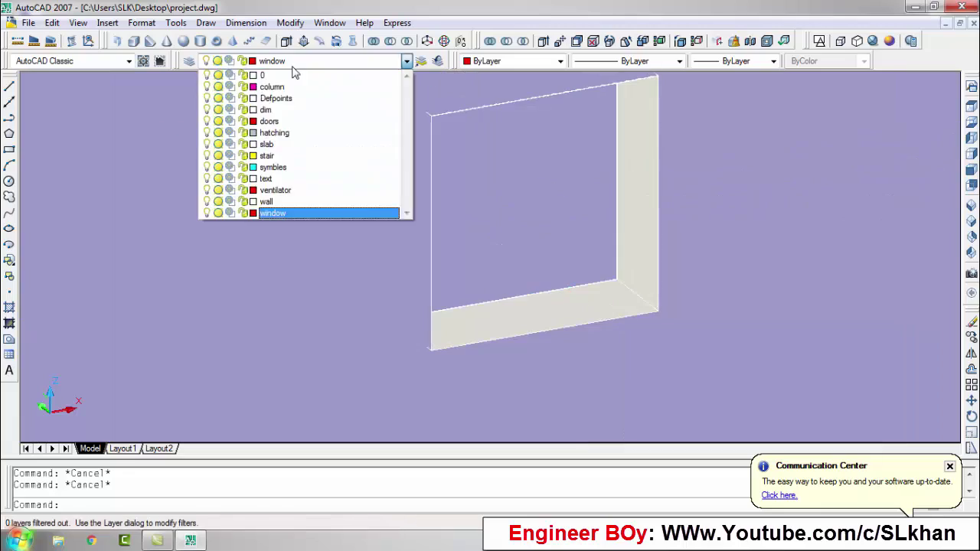
pyautogui.click(264, 186)
pyautogui.scroll(-5, 761, 284)
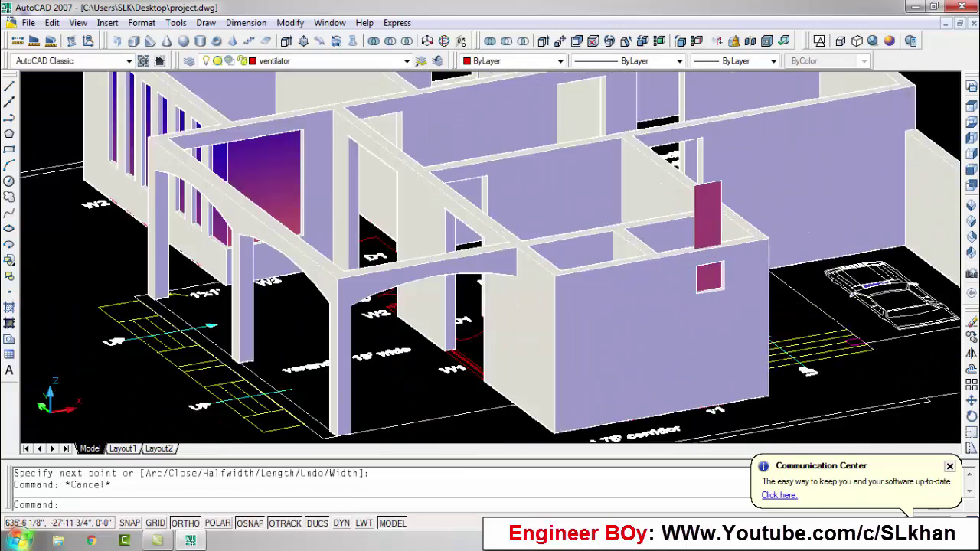
pyautogui.scroll(5, 666, 230)
pyautogui.scroll(3, 636, 231)
# Set the ventilator outline's thickness to 2' in Properties.
pyautogui.doubleClick(636, 231)
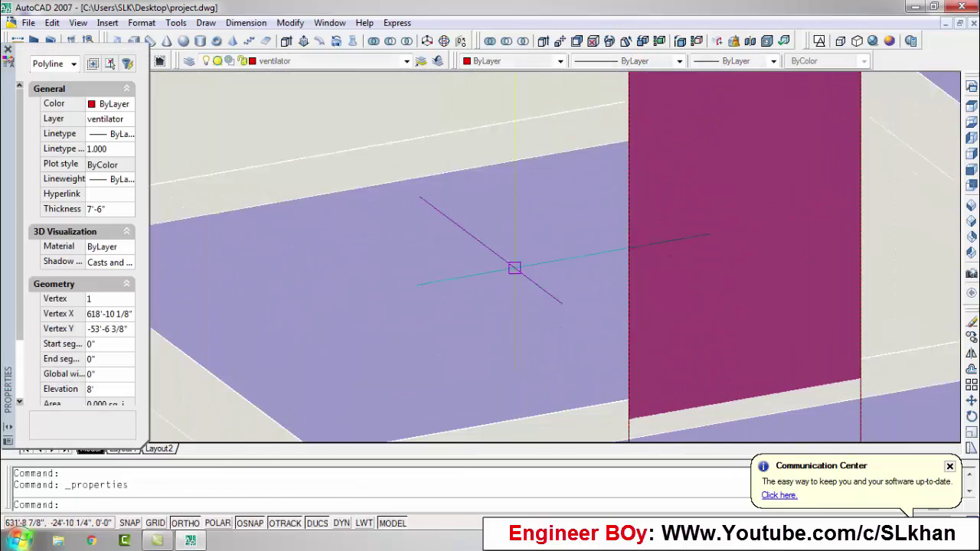
pyautogui.click(99, 209)
pyautogui.press('Return')
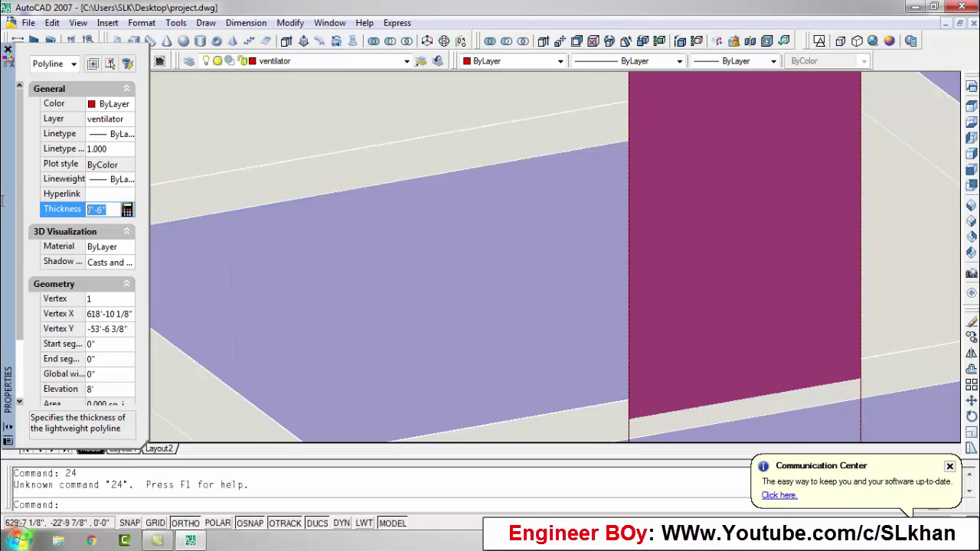
pyautogui.write('24')
pyautogui.press('Return')
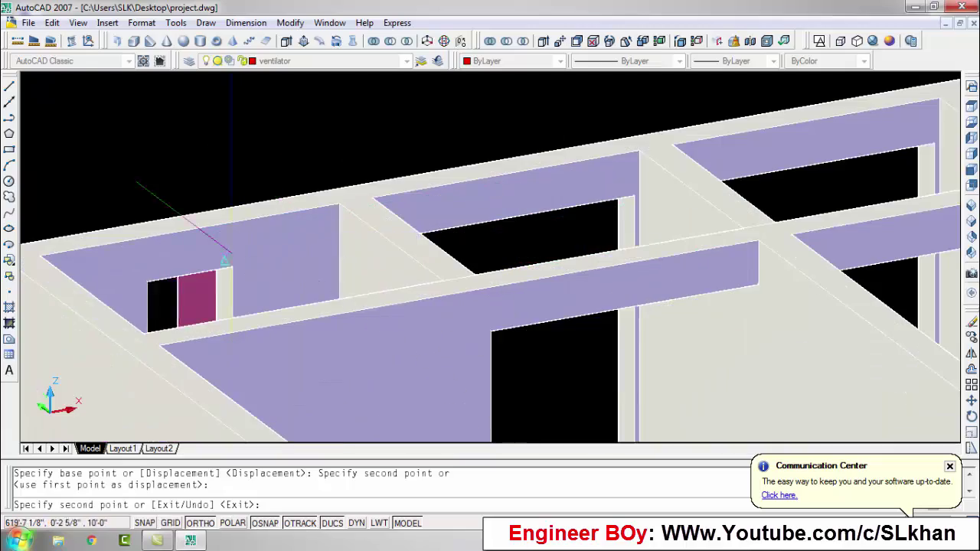
pyautogui.scroll(-10, 468, 190)
pyautogui.press('Escape')
pyautogui.press('Escape')
# Orbit the house to a new viewing angle.
pyautogui.write('3do')
pyautogui.press('Return')
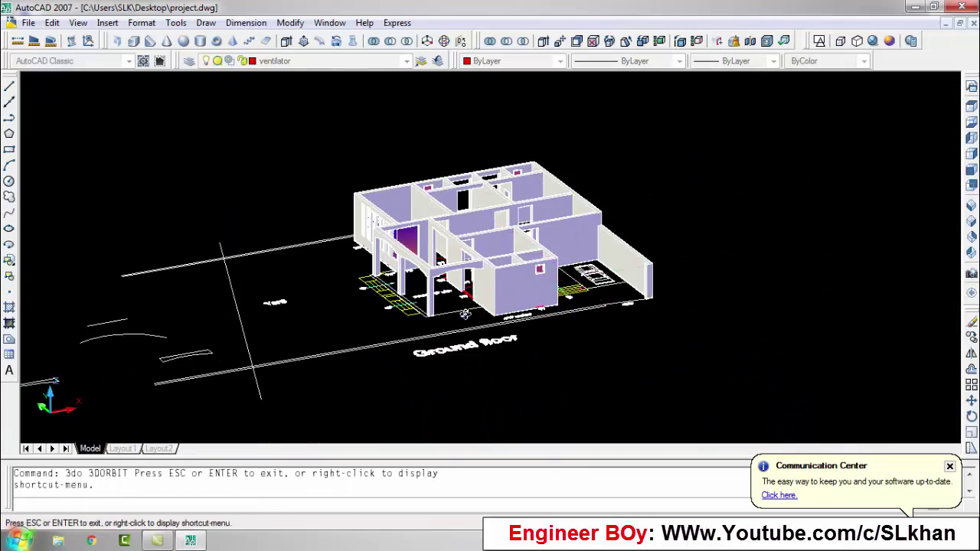
pyautogui.moveTo(291, 276); pyautogui.dragTo(229, 284)
pyautogui.scroll(8, 608, 345)
pyautogui.scroll(3, 587, 290)
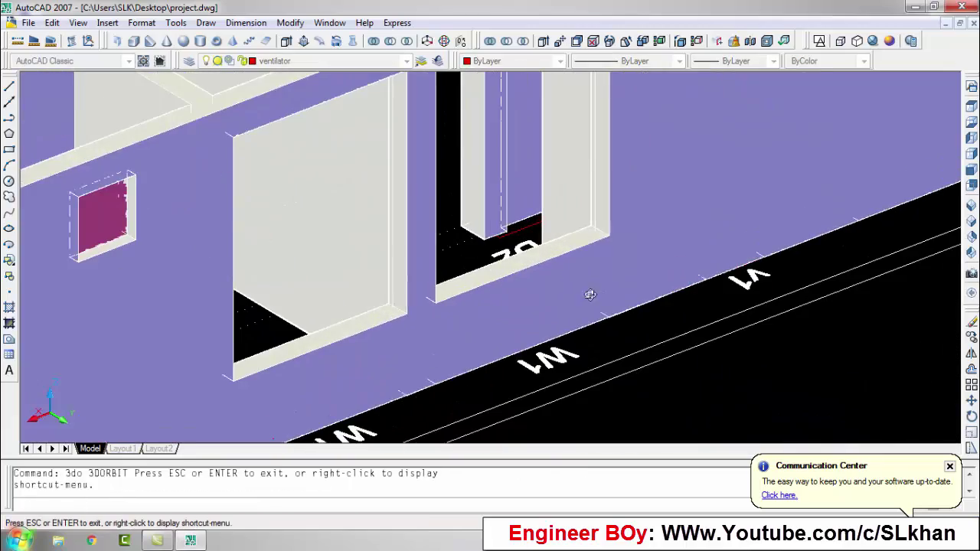
pyautogui.press('Escape')
pyautogui.press('Escape')
# Place a ventilator outline point in the wall and end the polyline.
pyautogui.scroll(3, 397, 309)
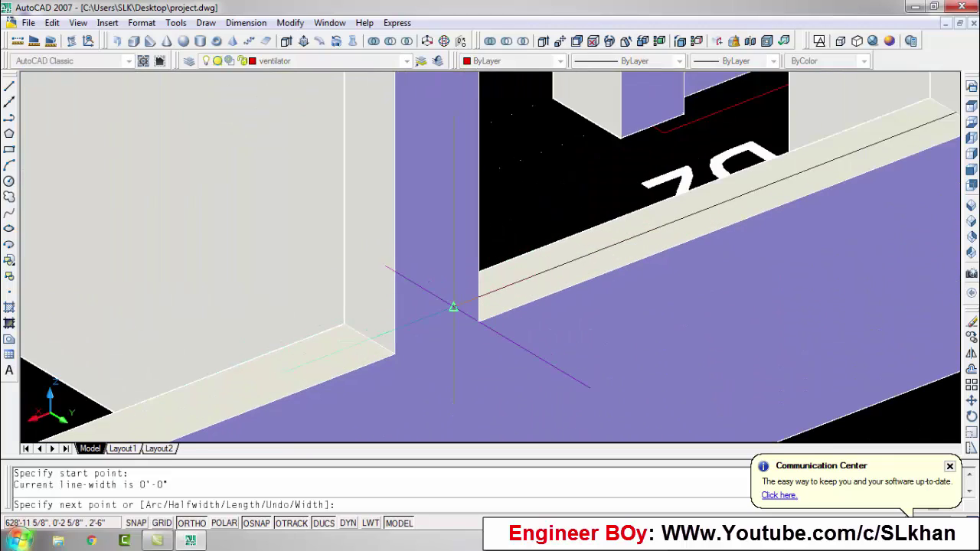
pyautogui.click(452, 306)
pyautogui.scroll(-3, 421, 321)
pyautogui.press('Return')
pyautogui.press('Return')
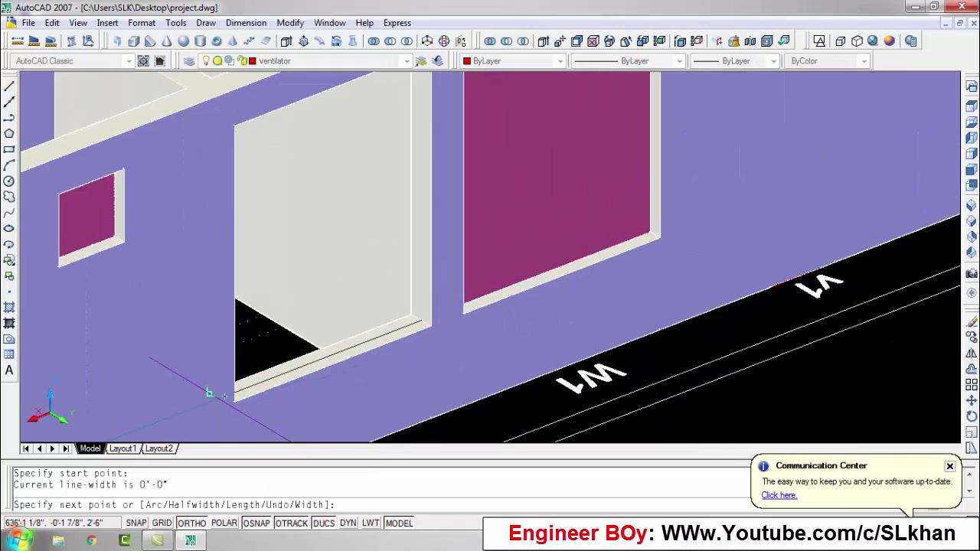
pyautogui.scroll(-4, 209, 393)
pyautogui.scroll(-4, 460, 345)
pyautogui.press('Escape')
pyautogui.press('Escape')
pyautogui.scroll(-3, 642, 339)
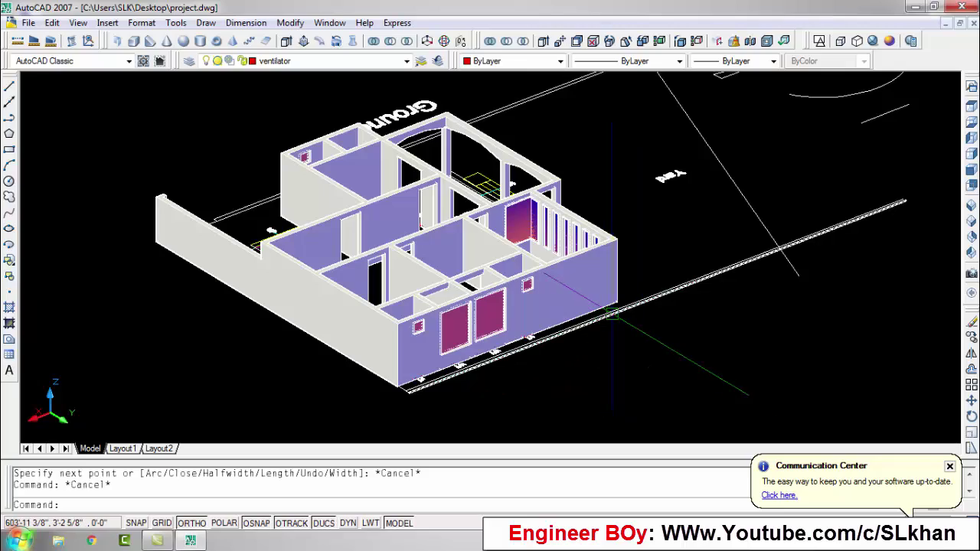
# Orbit the house to view the front wall.
pyautogui.write('o')
pyautogui.press('Return')
pyautogui.moveTo(613, 310); pyautogui.dragTo(419, 253)
pyautogui.scroll(5, 420, 253)
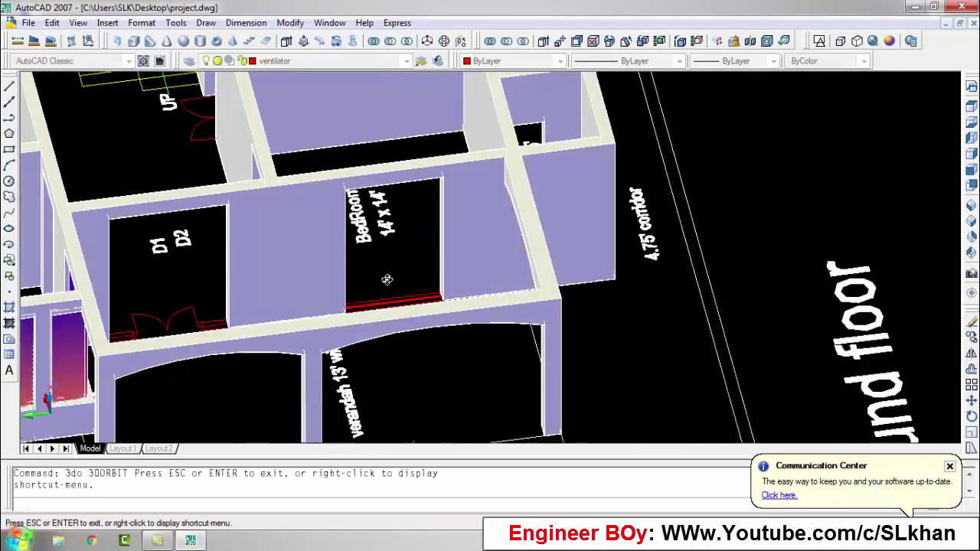
pyautogui.press('Escape')
pyautogui.write('e')
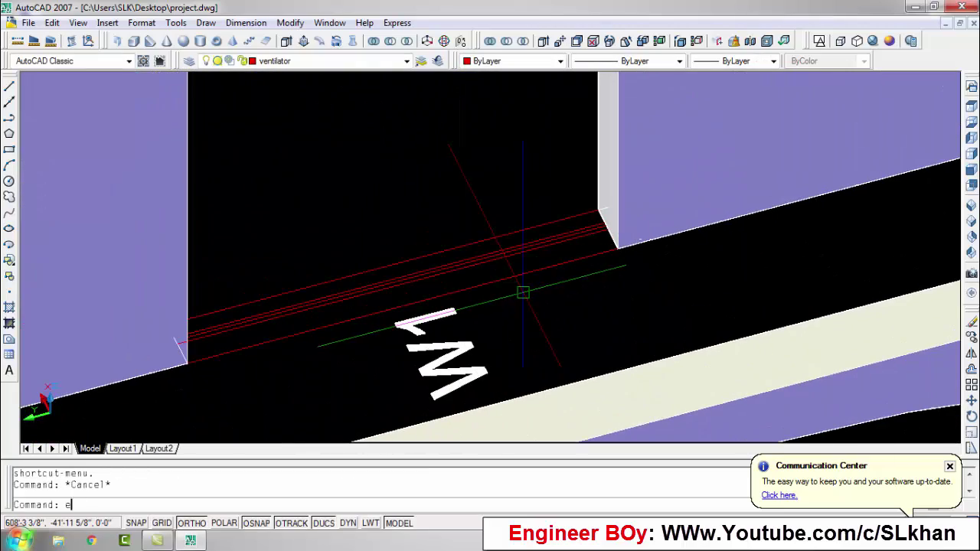
# Extrude the red outline under the front opening 2.5' into a wall.
pyautogui.write('xt')
pyautogui.press('Return')
pyautogui.click(499, 273)
pyautogui.press('Return')
pyautogui.write("2.5'")
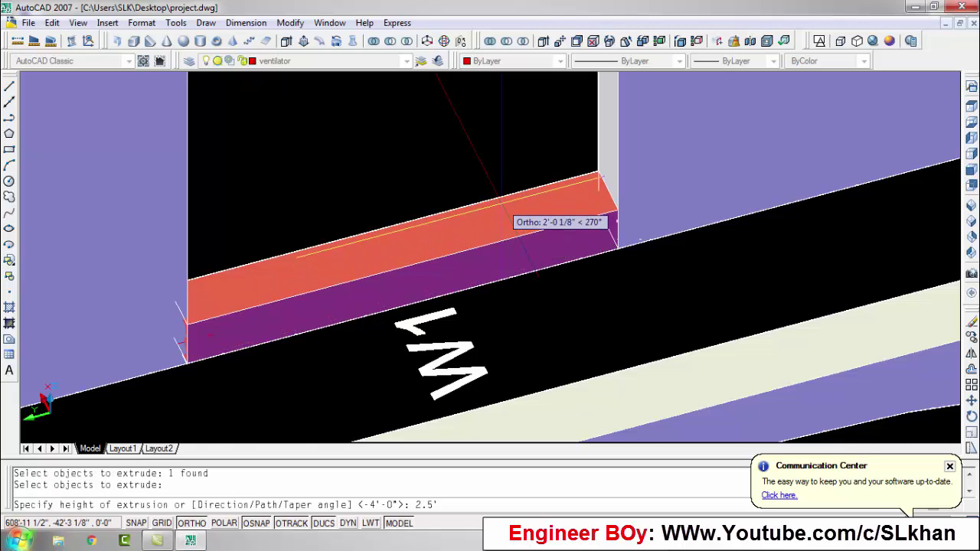
pyautogui.press('Return')
pyautogui.press('Escape')
pyautogui.write('pl')
pyautogui.press('Return')
pyautogui.press('Escape')
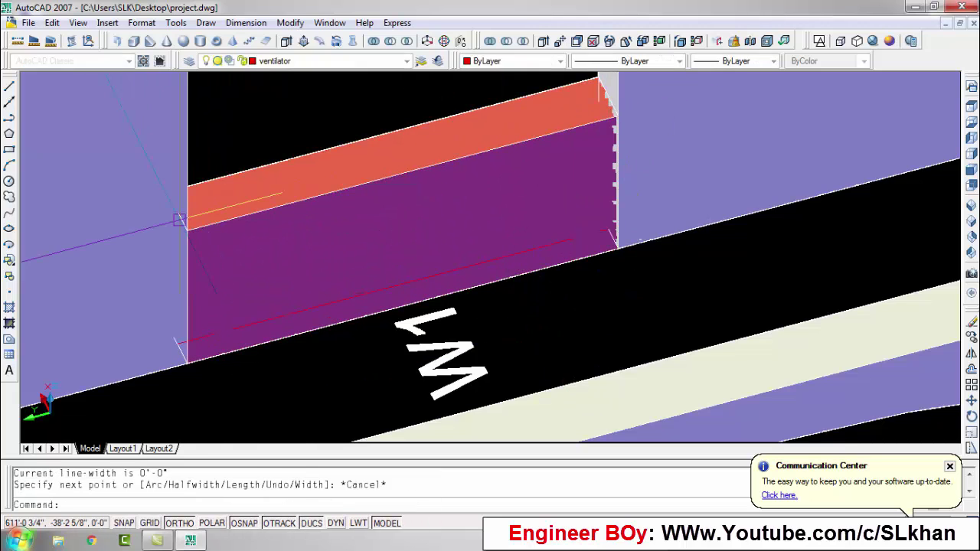
pyautogui.press('Return')
# Match the new wall's properties to an existing surrounding wall.
pyautogui.press('Escape')
pyautogui.write('m')
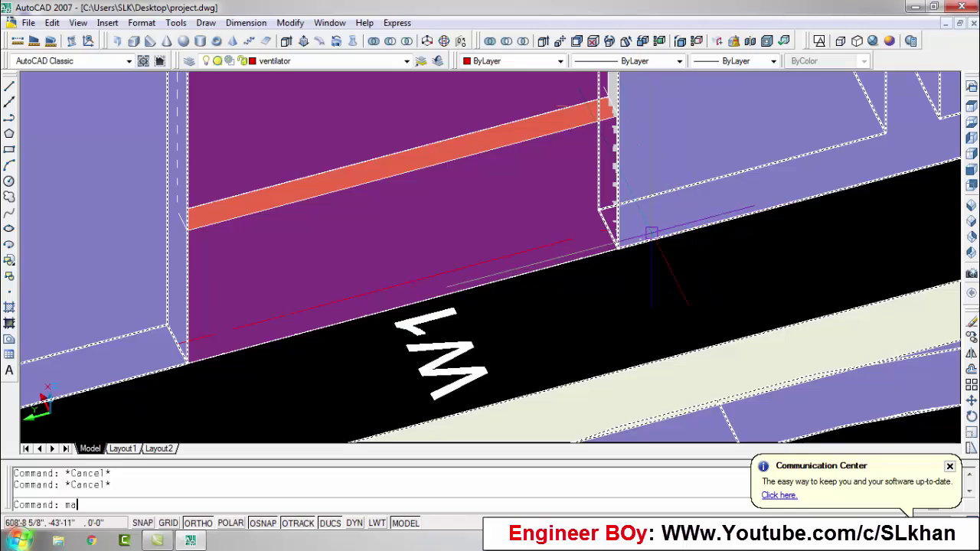
pyautogui.write('a')
pyautogui.press('Return')
pyautogui.click(651, 232)
pyautogui.click(564, 248)
pyautogui.press('Escape')
pyautogui.press('Escape')
pyautogui.press('Escape')
pyautogui.scroll(-3, 622, 294)
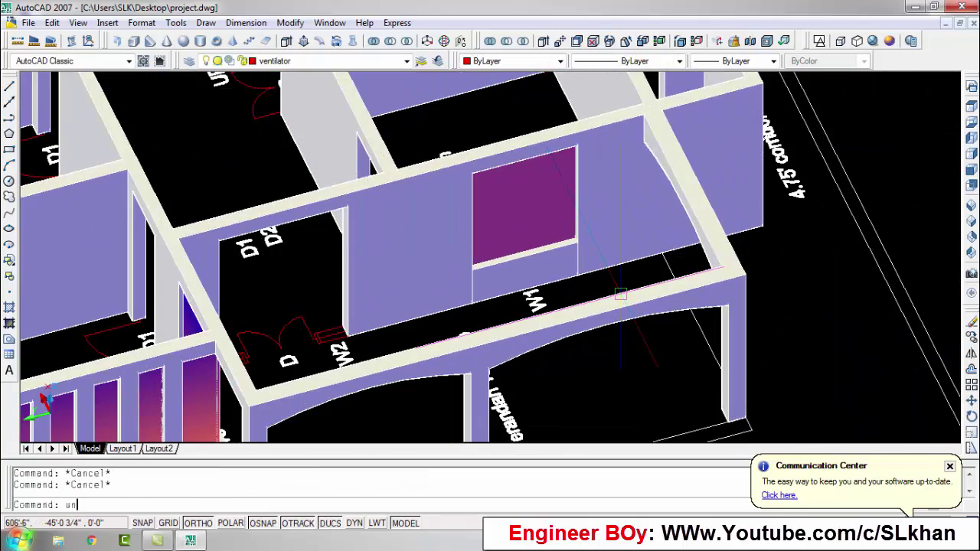
# Union the new wall with the surrounding walls into one solid.
pyautogui.write('i')
pyautogui.press('Return')
pyautogui.click(620, 293)
pyautogui.press('Return')
pyautogui.scroll(-5, 694, 322)
# Orbit the whole house, ending near a top-down view of the stairs.
pyautogui.write('3d')
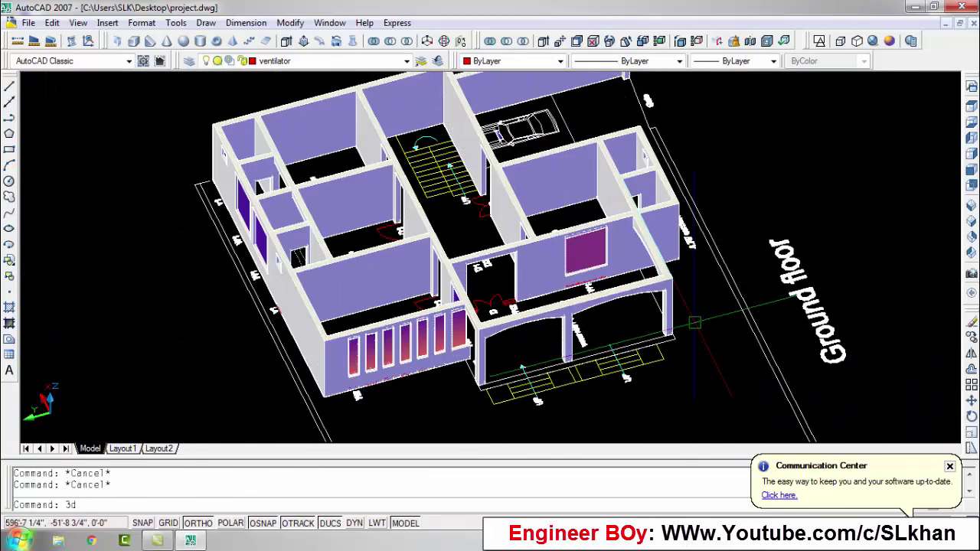
pyautogui.write('o')
pyautogui.press('Return')
pyautogui.moveTo(694, 322); pyautogui.dragTo(385, 280)
pyautogui.scroll(3, 303, 265)
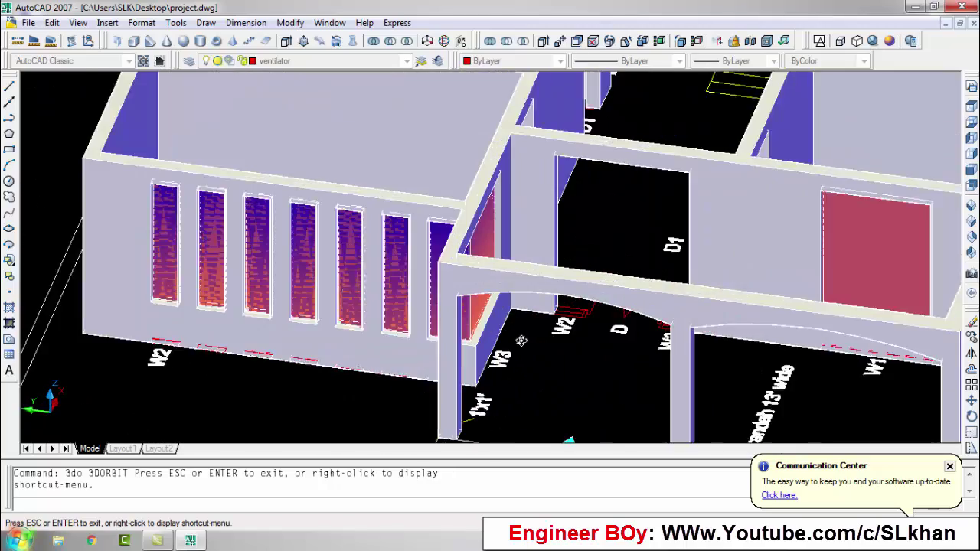
pyautogui.scroll(2, 329, 276)
pyautogui.scroll(-1, 383, 291)
pyautogui.scroll(2, 420, 302)
pyautogui.scroll(-4, 419, 301)
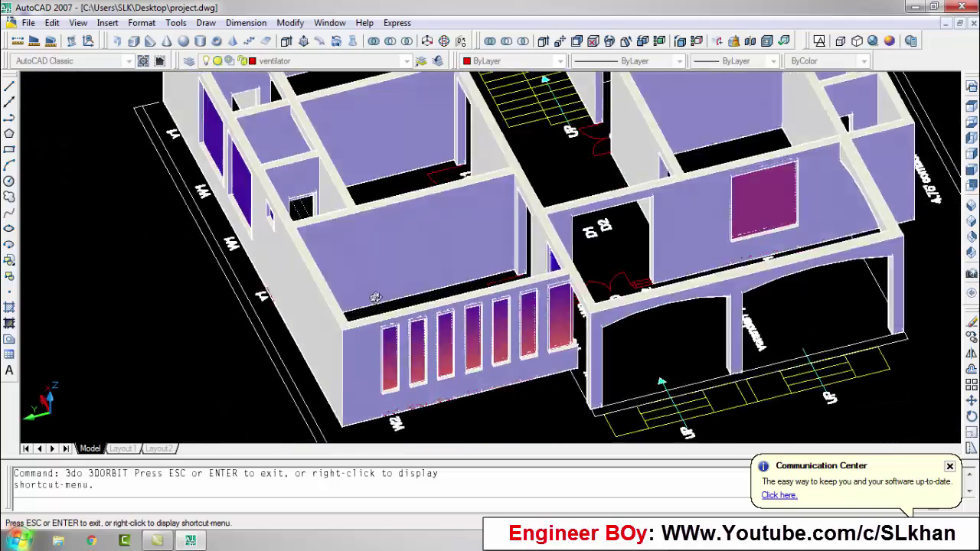
pyautogui.moveTo(419, 302)
pyautogui.mouseDown()
pyautogui.moveTo(499, 278)
pyautogui.moveTo(459, 230)
pyautogui.mouseUp()
pyautogui.scroll(4, 499, 278)
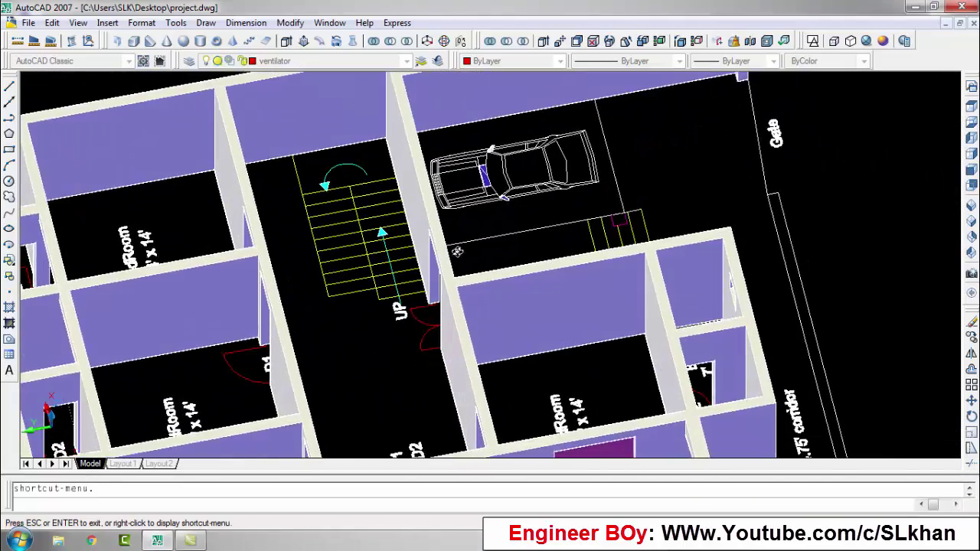
# Copy the staircase plan to a spot beside the house.
pyautogui.scroll(2, 459, 230)
pyautogui.press('Escape')
pyautogui.click(398, 375)
pyautogui.click(219, 210)
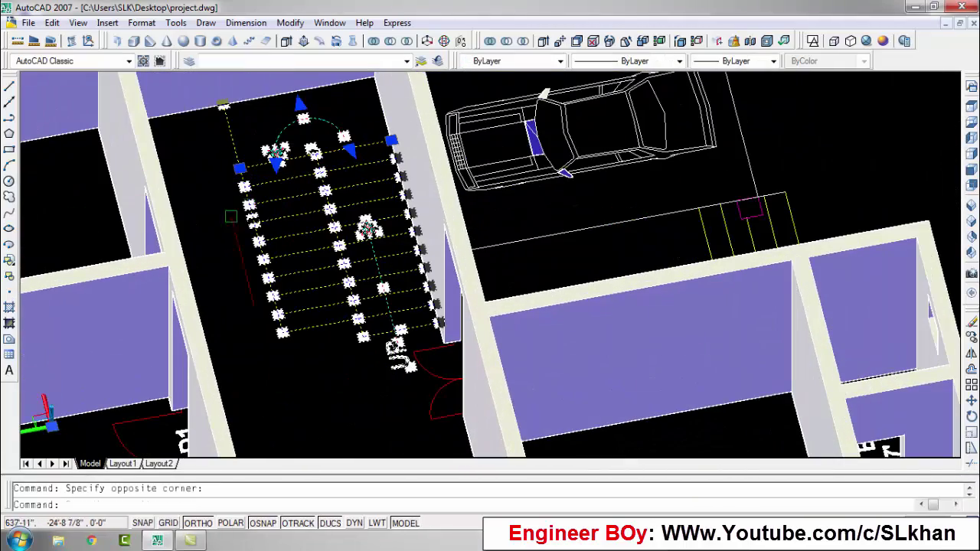
pyautogui.write('co')
pyautogui.press('Return')
pyautogui.click(295, 159)
pyautogui.scroll(-5, 306, 229)
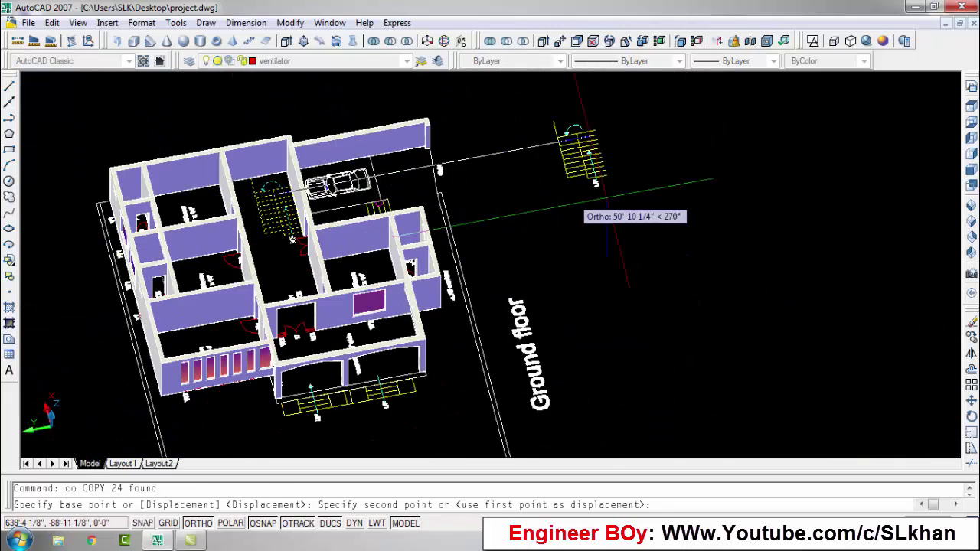
pyautogui.click(581, 176)
pyautogui.press('Escape')
# Erase the UP arrow and its label from the copied stair plan.
pyautogui.press('Delete')
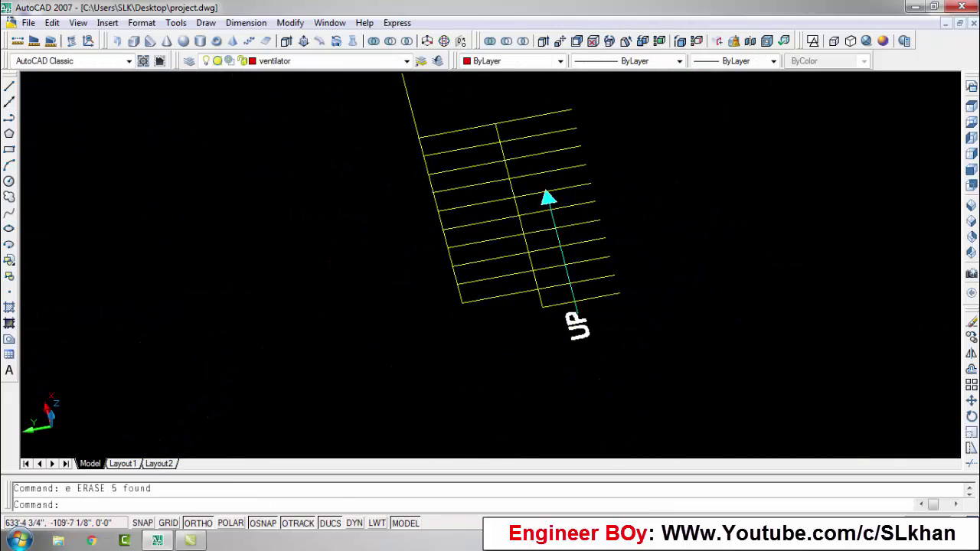
pyautogui.scroll(2, 527, 392)
pyautogui.scroll(2, 534, 291)
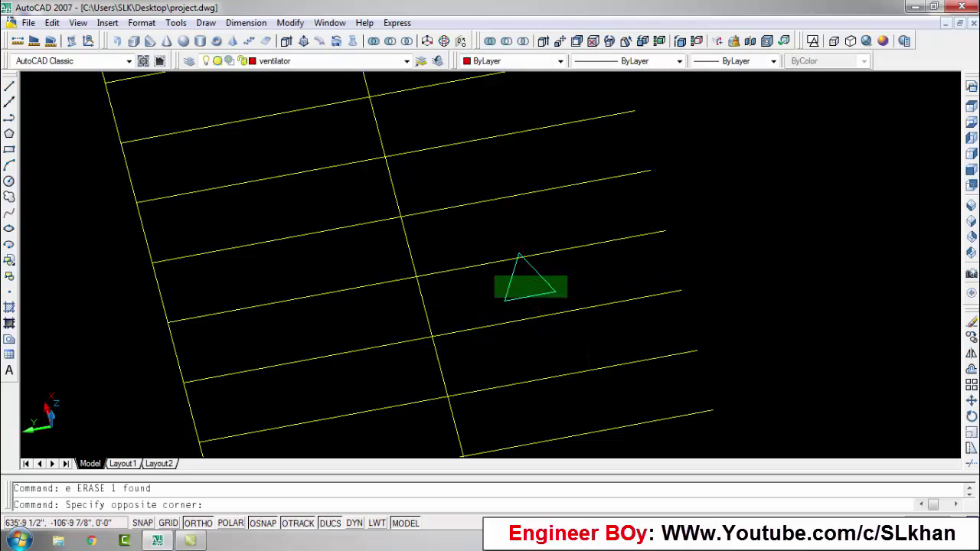
pyautogui.scroll(-3, 495, 297)
pyautogui.scroll(-5, 918, 230)
pyautogui.scroll(5, 903, 222)
pyautogui.scroll(3, 803, 157)
# Make 'stair' the current layer with the whole copied stair plan in view.
pyautogui.press('Escape')
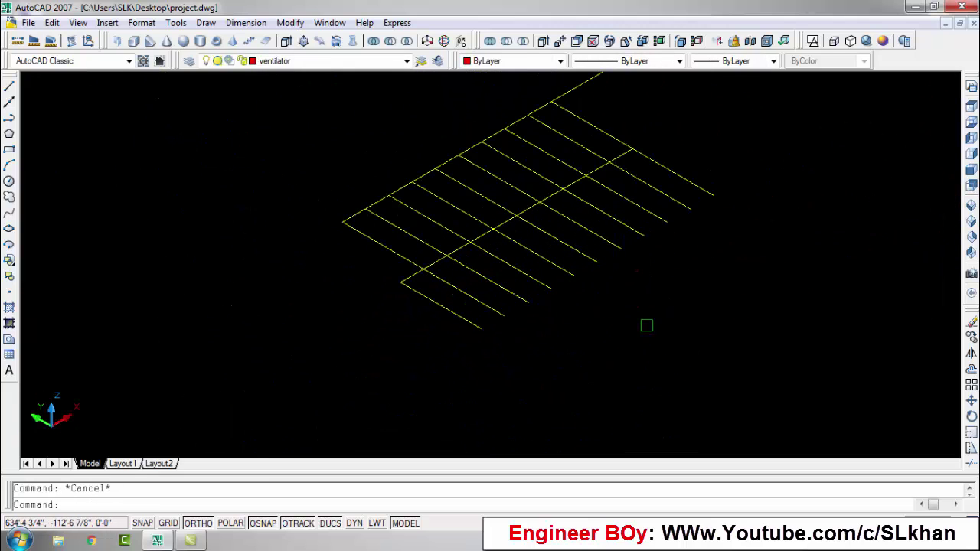
pyautogui.moveTo(647, 325); pyautogui.dragTo(573, 383, button='middle')
pyautogui.press('Escape')
pyautogui.click(295, 64)
pyautogui.click(264, 167)
pyautogui.moveTo(588, 225); pyautogui.dragTo(520, 270, button='middle')
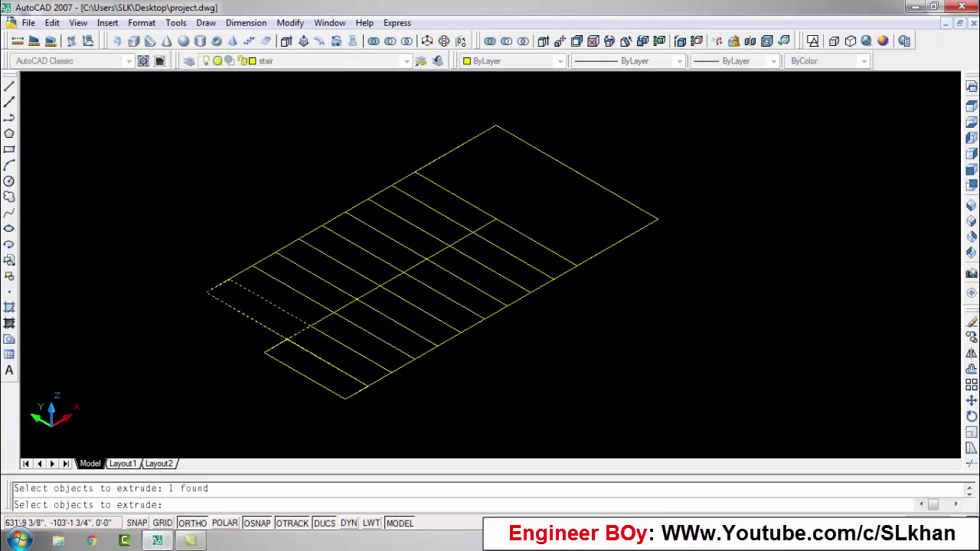
# Extrude the first two step outlines to a height of 6.
pyautogui.press('Return')
pyautogui.scroll(-8, 443, 283)
pyautogui.write('6')
pyautogui.press('Return')
pyautogui.scroll(5, 443, 280)
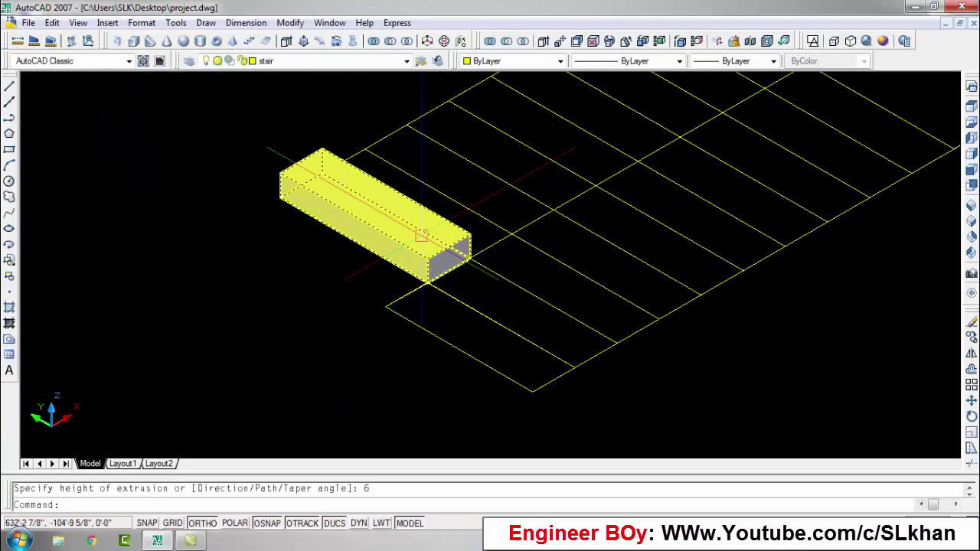
pyautogui.press('Return')
pyautogui.scroll(3, 441, 279)
pyautogui.write('6')
pyautogui.press('Return')
pyautogui.scroll(2, 460, 245)
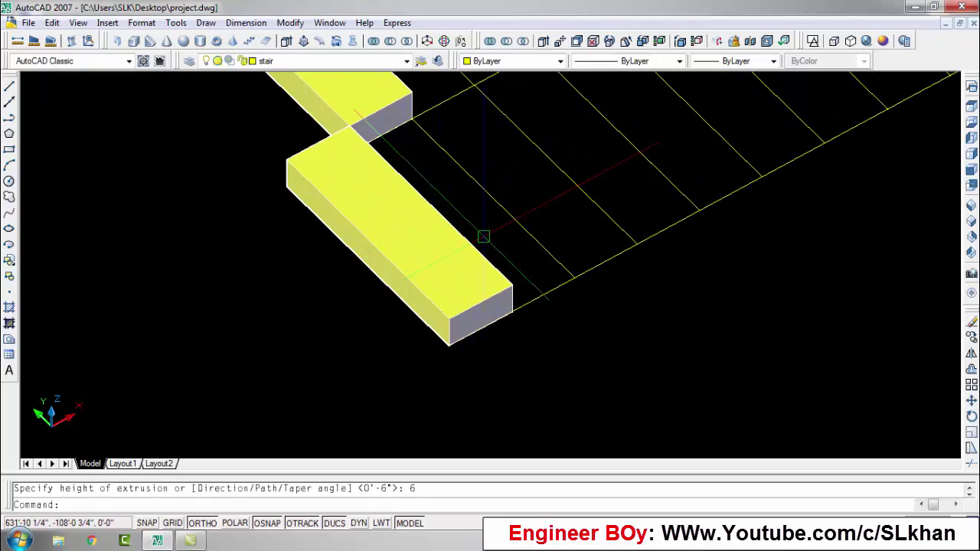
# Copy the step block one step higher and erase the extra copied box.
pyautogui.write('co')
pyautogui.press('Return')
pyautogui.click(512, 310)
pyautogui.click(498, 271)
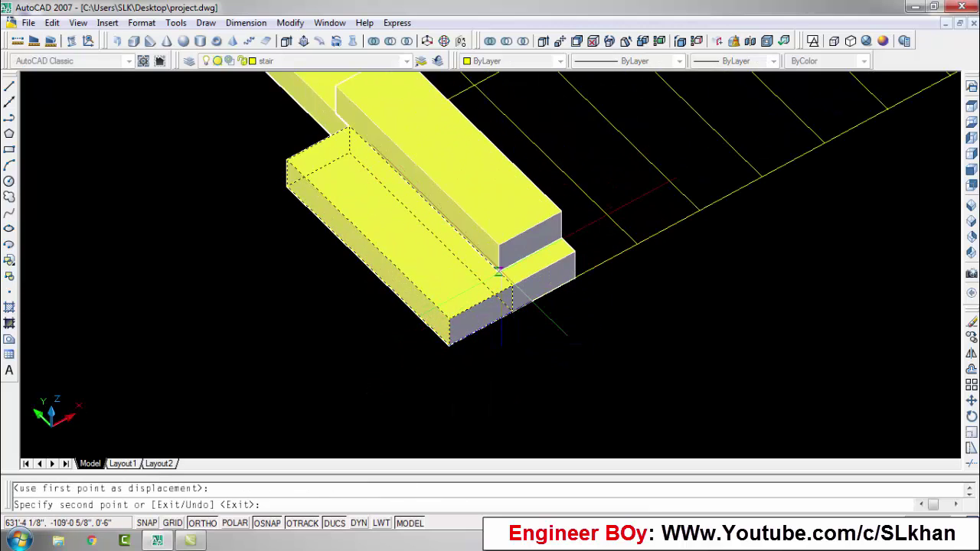
pyautogui.press('Escape')
pyautogui.moveTo(559, 239); pyautogui.dragTo(539, 284, button='middle')
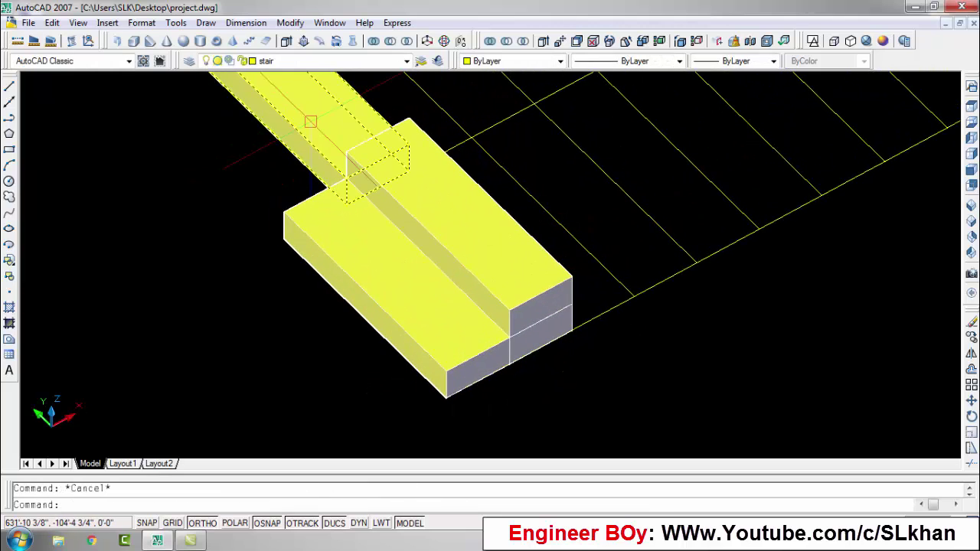
pyautogui.press('Delete')
pyautogui.scroll(5, 379, 382)
# Draw a circular post on the step corner and extrude it 3 feet high.
pyautogui.write('c')
pyautogui.press('Return')
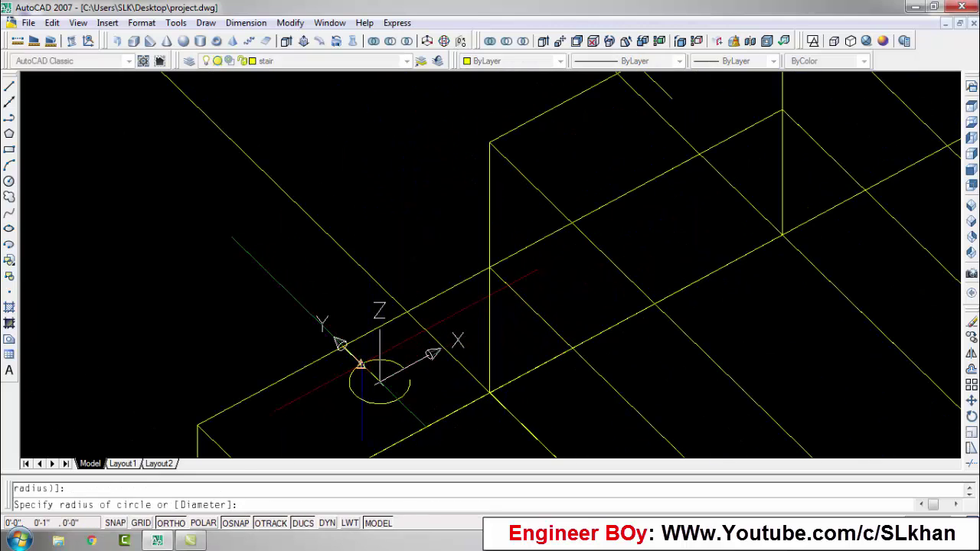
pyautogui.moveTo(361, 364); pyautogui.dragTo(290, 509, button='middle')
pyautogui.click(573, 218)
pyautogui.scroll(-3, 573, 218)
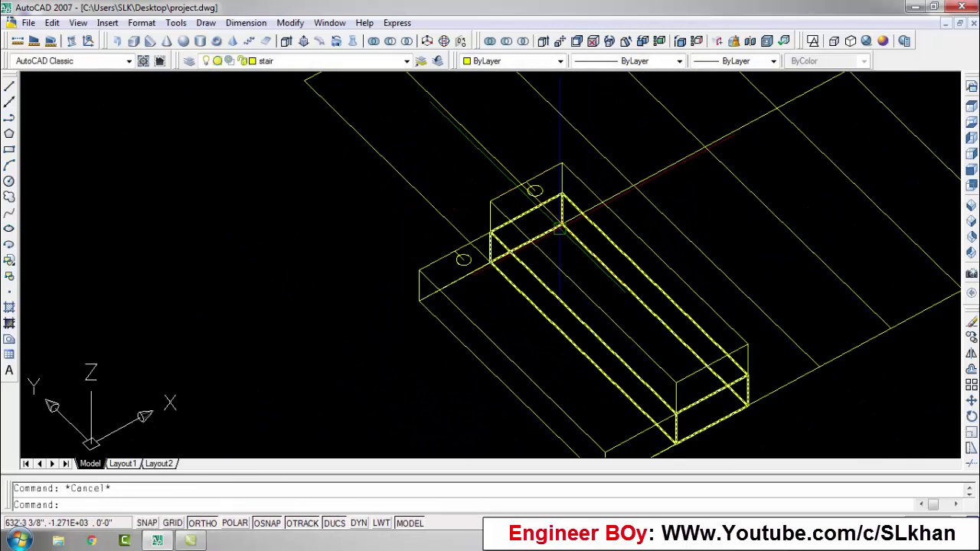
pyautogui.write('ext')
pyautogui.press('Return')
pyautogui.click(595, 190)
pyautogui.scroll(3, 478, 247)
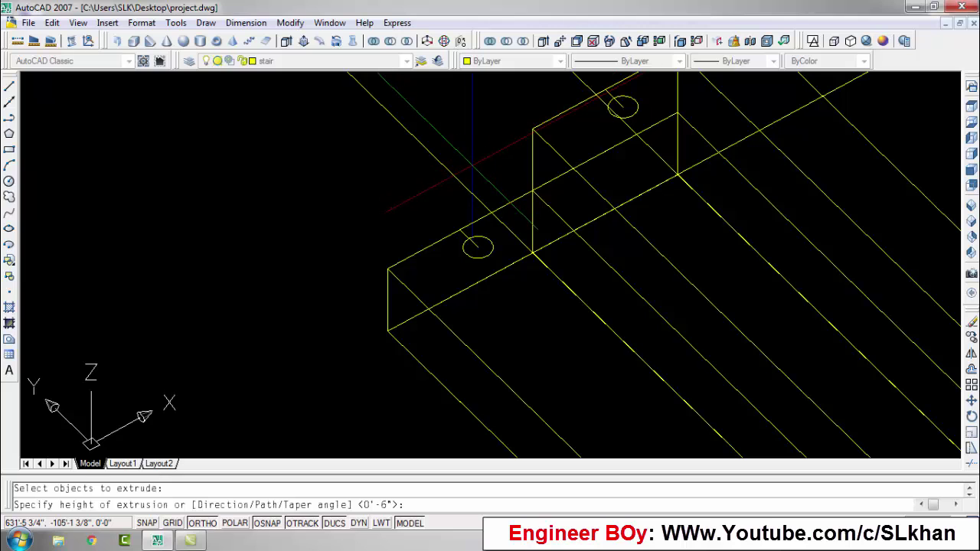
pyautogui.write("3'")
pyautogui.press('Return')
pyautogui.scroll(-4, 523, 344)
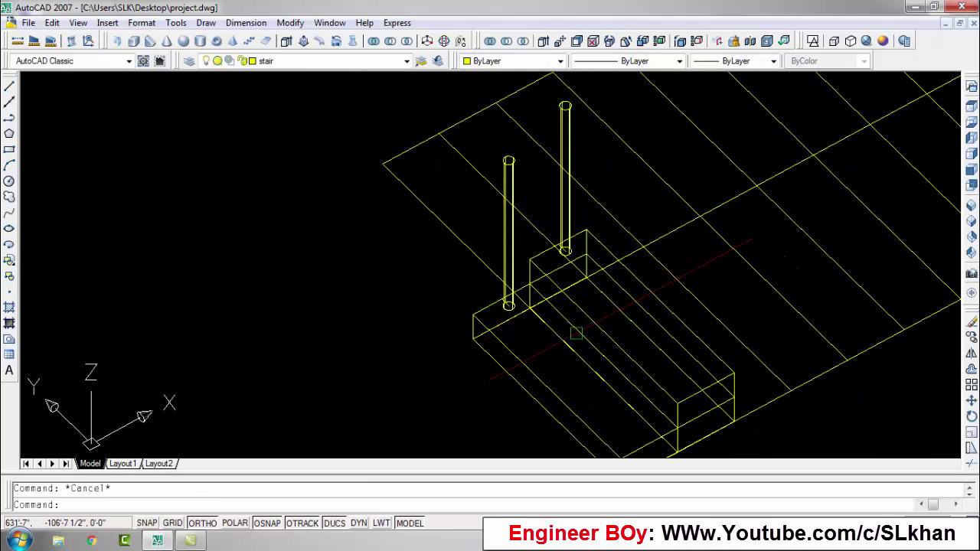
pyautogui.write('uni')
# Union the step with its post and copy the railed step upward.
pyautogui.press('Return')
pyautogui.click(544, 368)
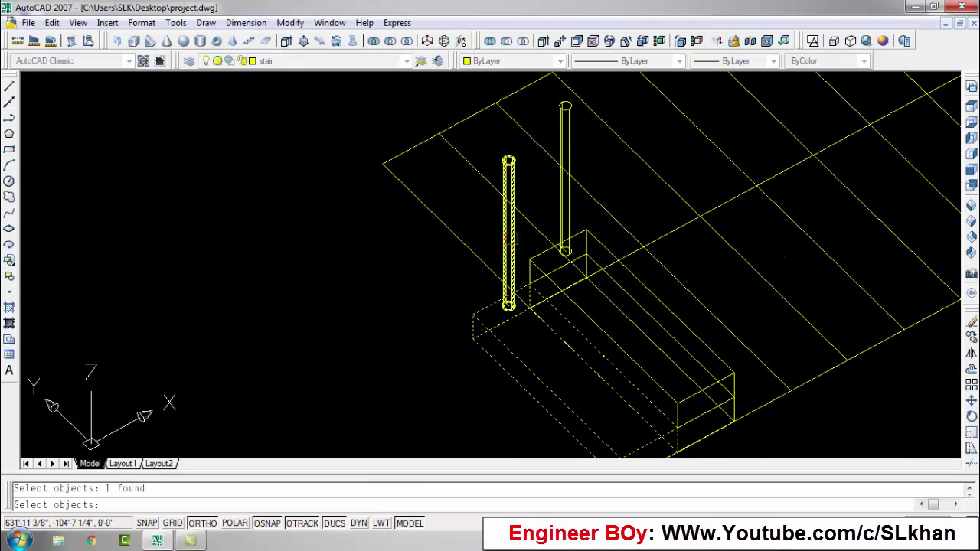
pyautogui.press('Return')
pyautogui.write('o')
pyautogui.press('Return')
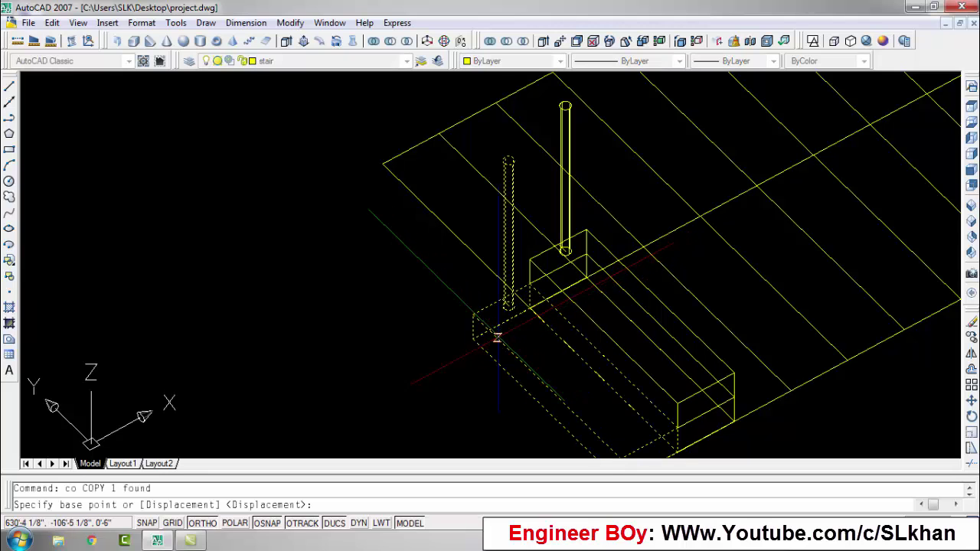
pyautogui.click(472, 339)
pyautogui.click(642, 175)
pyautogui.scroll(-3, 641, 175)
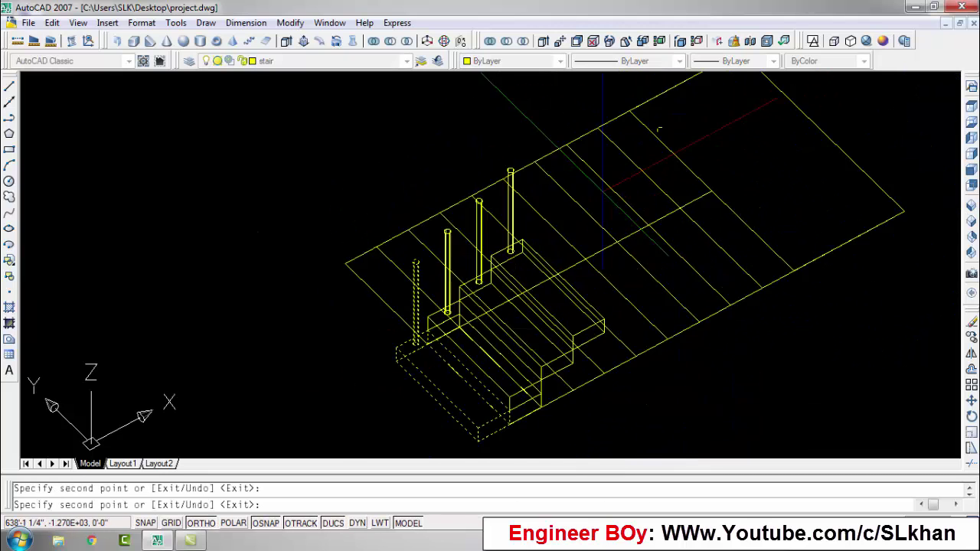
pyautogui.scroll(2, 492, 253)
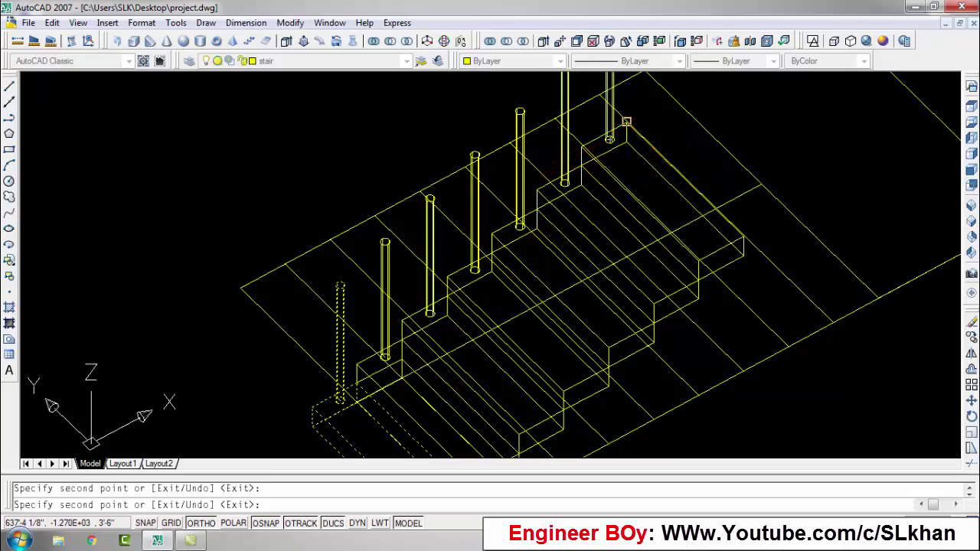
pyautogui.scroll(6, 626, 122)
pyautogui.scroll(-3, 607, 146)
pyautogui.scroll(3, 608, 158)
pyautogui.scroll(-3, 656, 153)
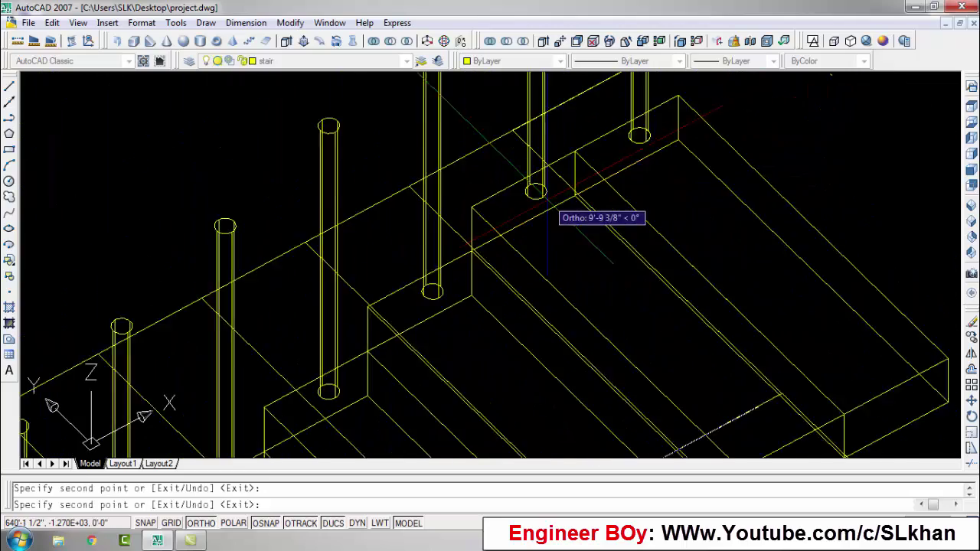
pyautogui.scroll(-4, 547, 208)
pyautogui.scroll(-2, 636, 138)
pyautogui.scroll(-2, 665, 175)
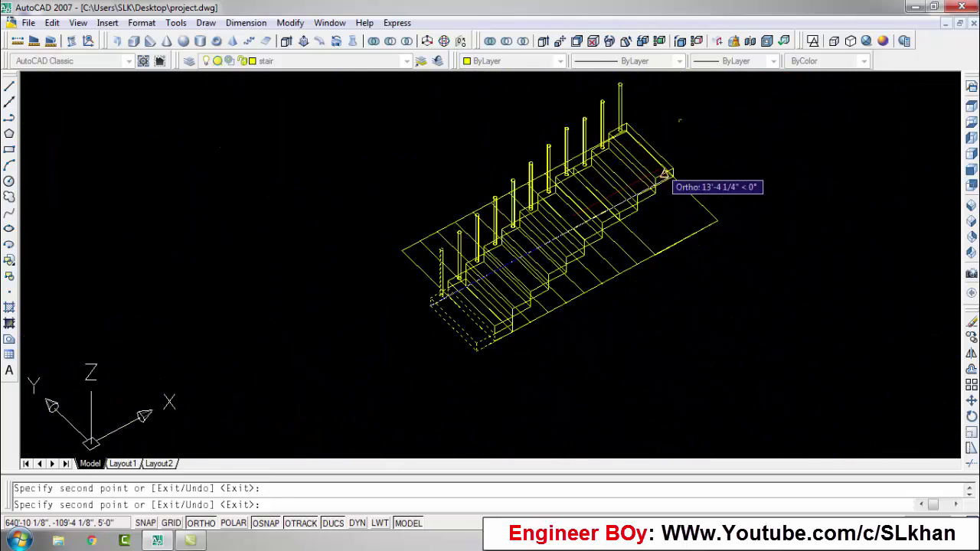
pyautogui.press('Escape')
# Apply the Conceptual visual style and orbit to a low side view of the stair.
pyautogui.keyDown('shift'); pyautogui.moveTo(667, 278); pyautogui.dragTo(725, 175, button='middle'); pyautogui.keyUp('shift')
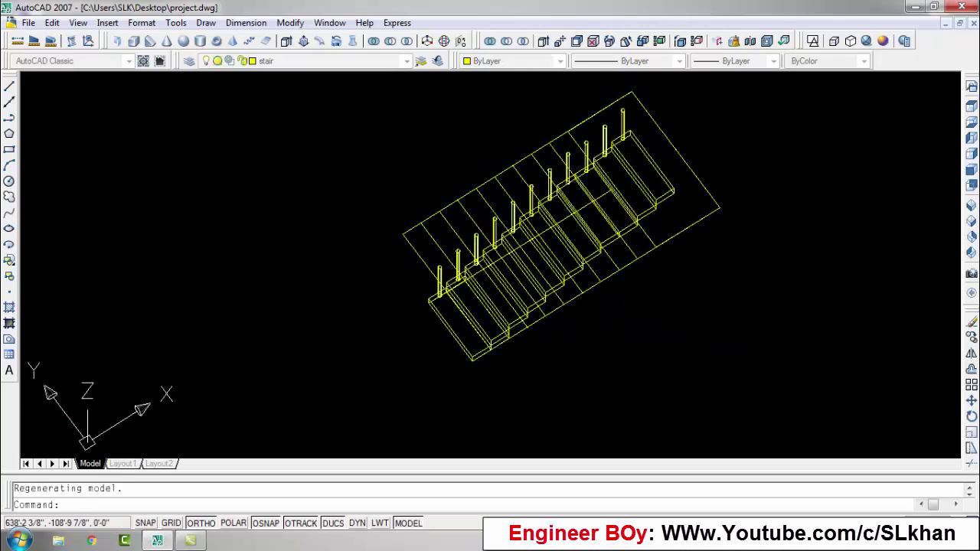
pyautogui.write('e')
pyautogui.click(881, 42)
pyautogui.write('3d')
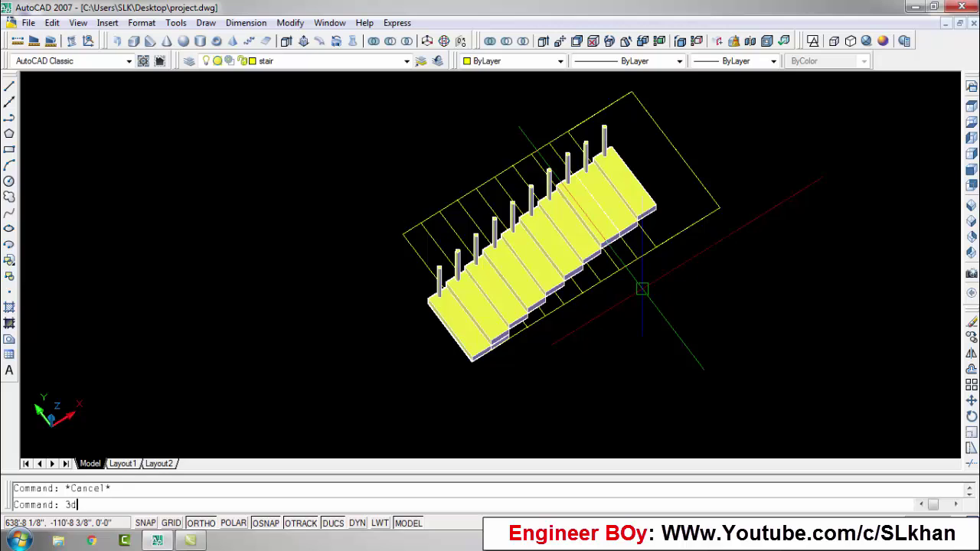
pyautogui.keyDown('shift'); pyautogui.moveTo(641, 289); pyautogui.dragTo(662, 405, button='middle'); pyautogui.keyUp('shift')
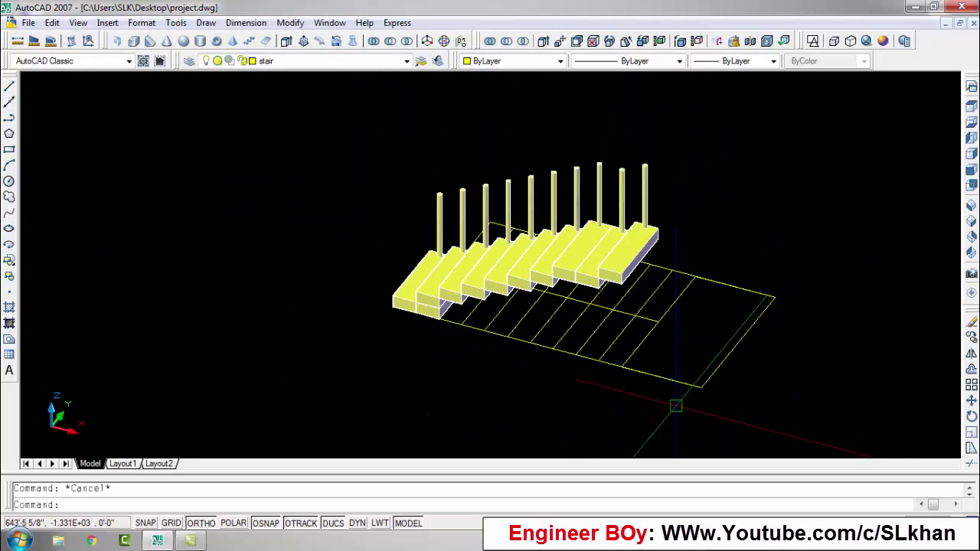
pyautogui.write('ext')
pyautogui.press('Return')
# Extrude the landing slab 8 thick and lift it onto the top step.
pyautogui.write('8')
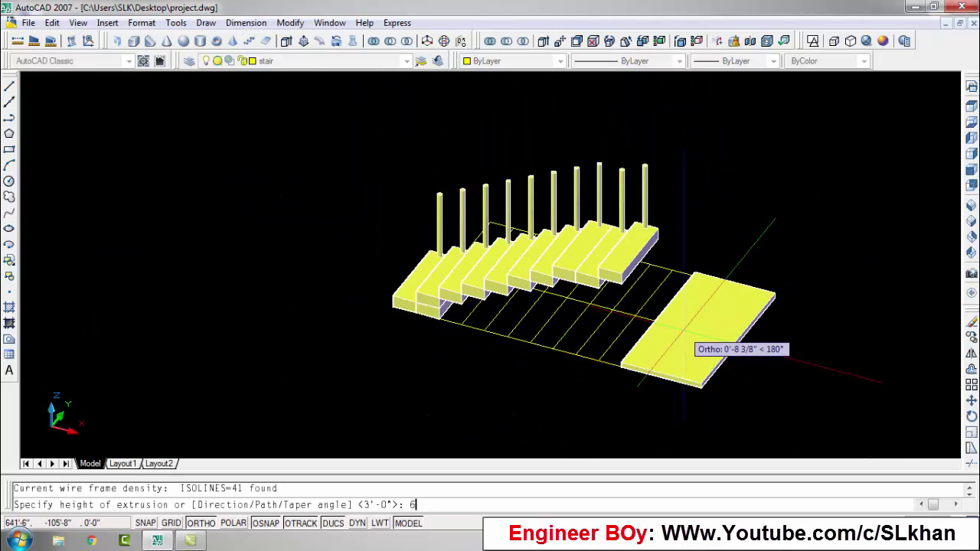
pyautogui.press('Return')
pyautogui.scroll(3, 692, 340)
pyautogui.click(564, 364)
pyautogui.scroll(3, 564, 161)
pyautogui.click(574, 134)
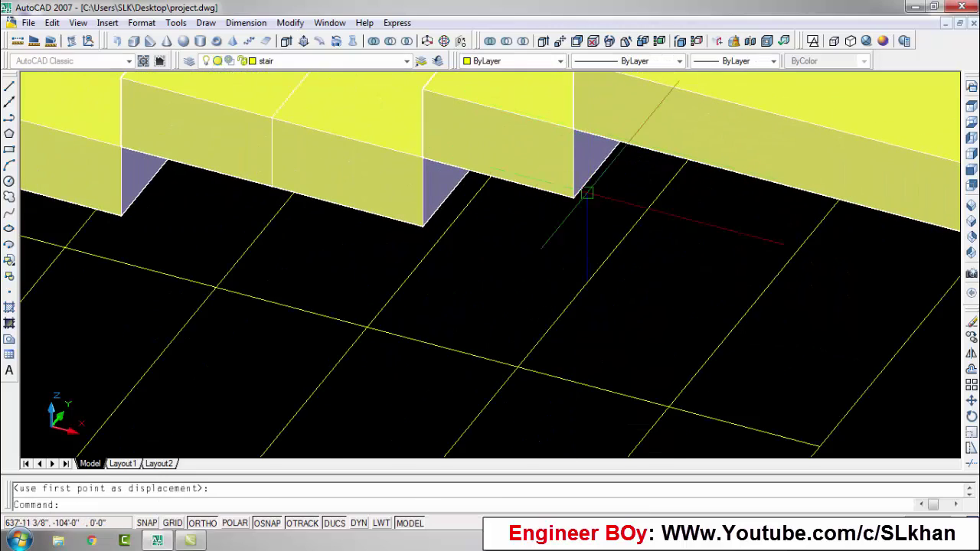
pyautogui.scroll(-3, 616, 306)
pyautogui.scroll(-3, 605, 261)
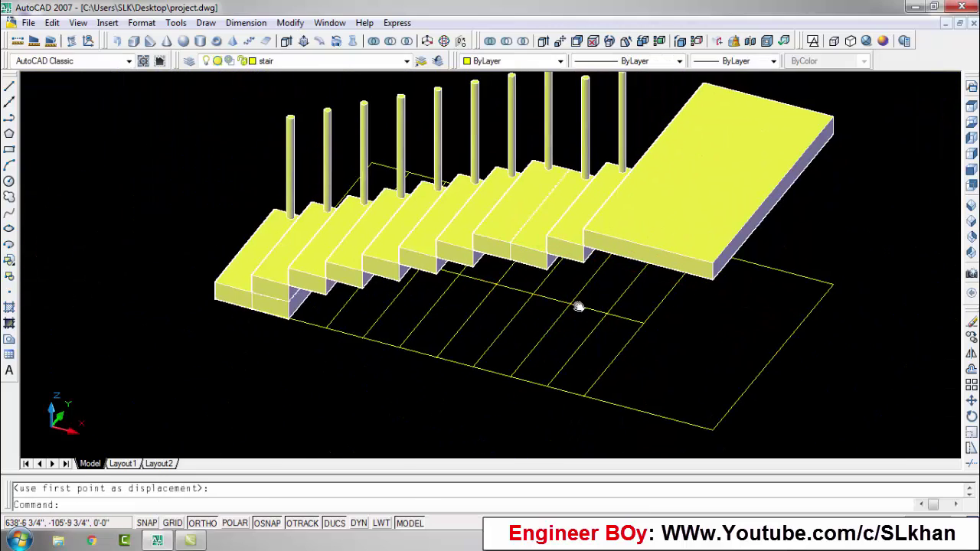
pyautogui.scroll(4, 580, 306)
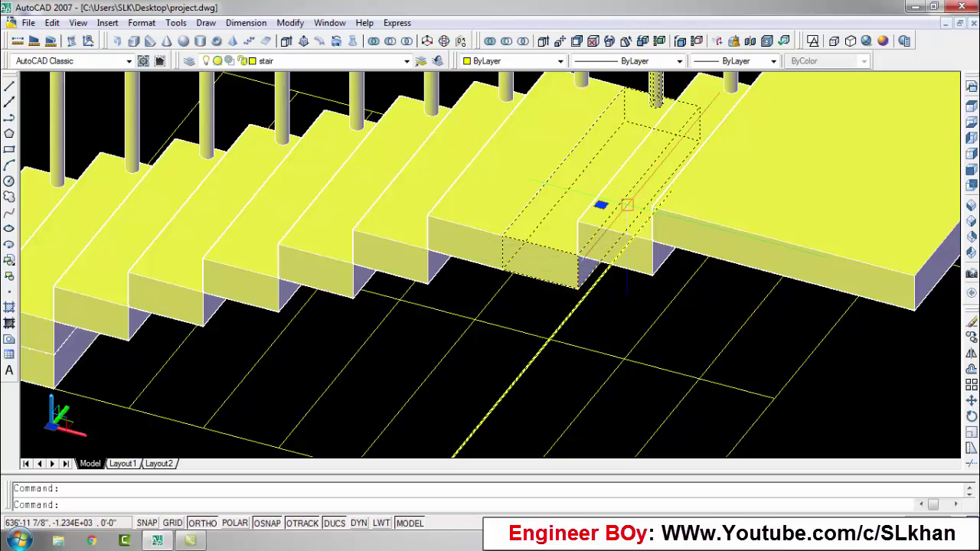
# Begin moving the landing pieces, then cancel the move.
pyautogui.write('m')
pyautogui.press('Return')
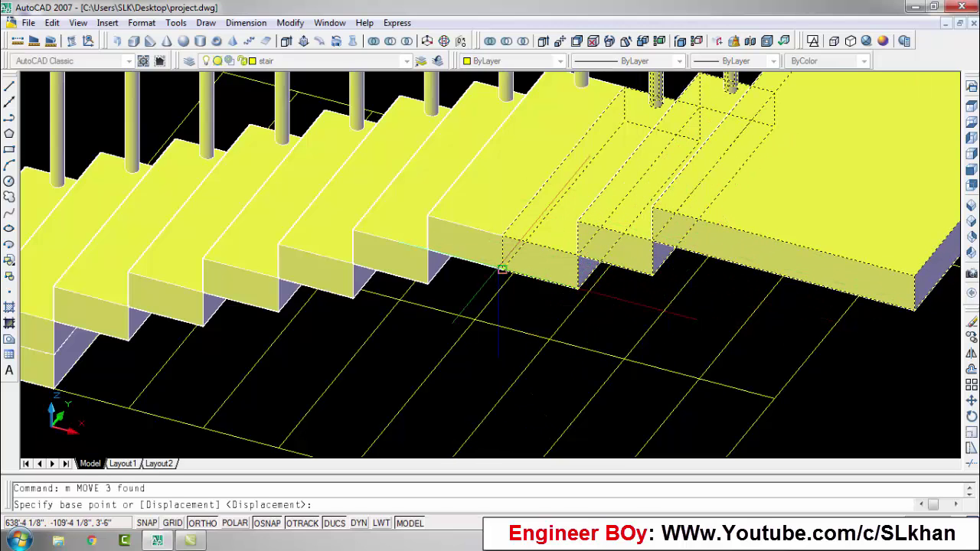
pyautogui.scroll(-1, 536, 229)
pyautogui.click(482, 230)
pyautogui.press('Escape')
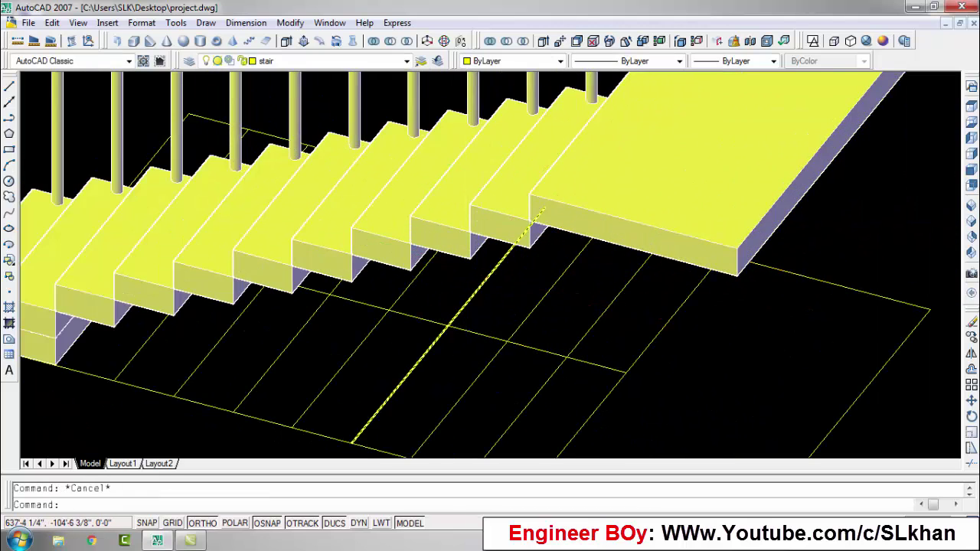
pyautogui.scroll(-2, 491, 303)
# Orbit the stair to view the landing and flight from the opposite side.
pyautogui.write('o')
pyautogui.press('Return')
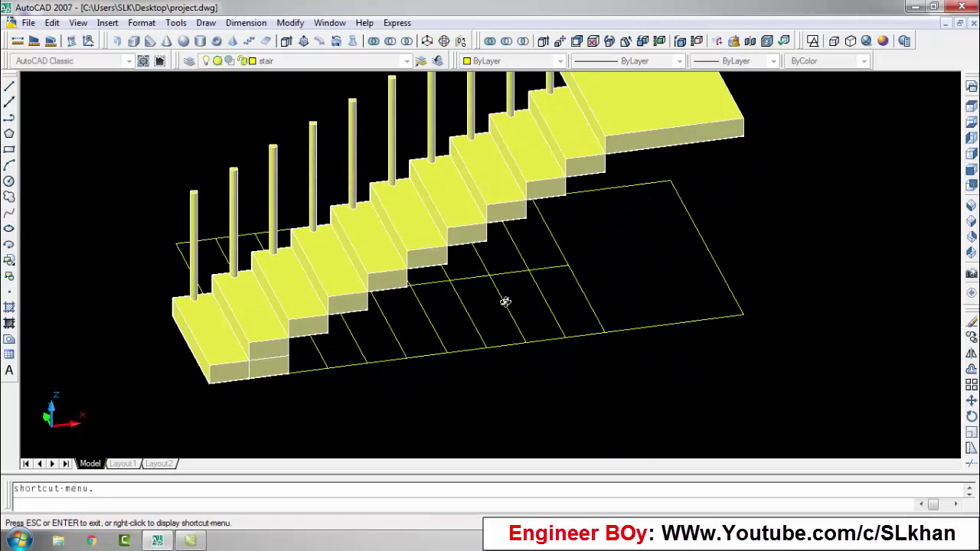
pyautogui.moveTo(506, 301); pyautogui.dragTo(588, 170)
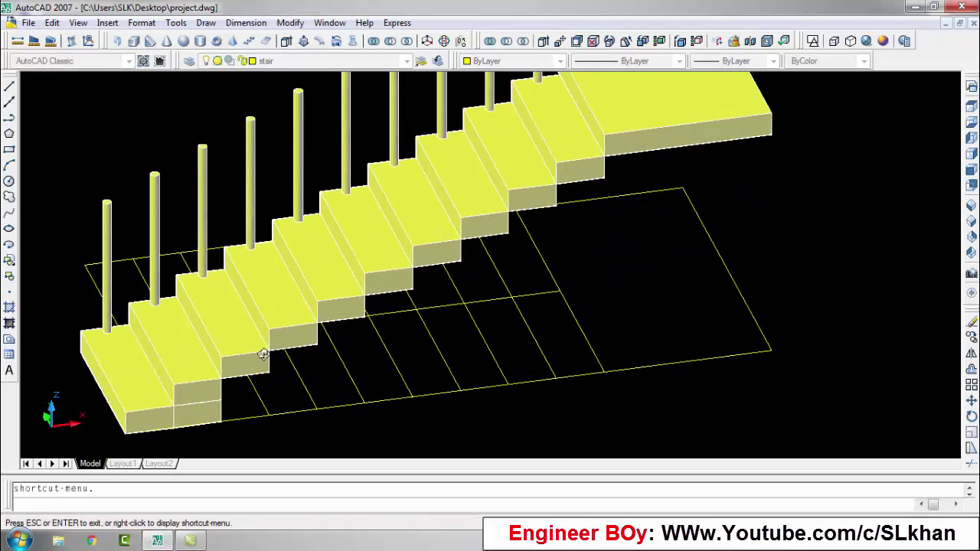
pyautogui.moveTo(707, 137); pyautogui.dragTo(596, 282)
pyautogui.press('Escape')
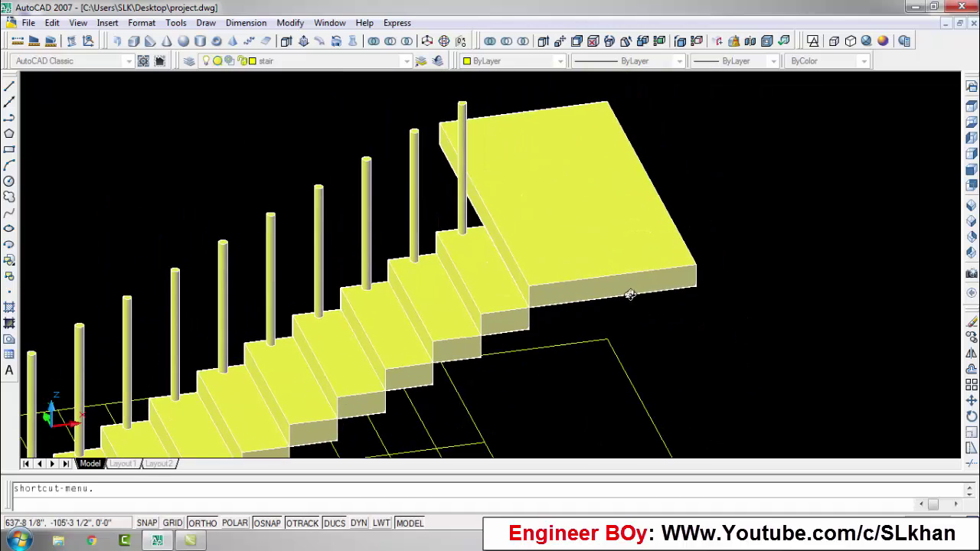
pyautogui.moveTo(582, 300); pyautogui.dragTo(556, 192, button='middle')
pyautogui.press('Escape')
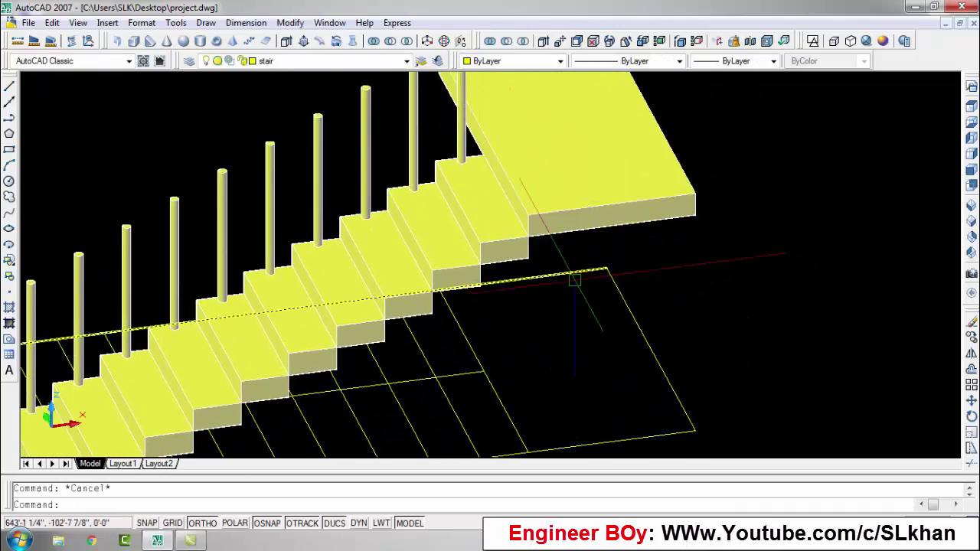
pyautogui.scroll(-2, 594, 277)
pyautogui.moveTo(496, 283)
pyautogui.mouseDown()
pyautogui.moveTo(658, 306)
pyautogui.moveTo(438, 280)
pyautogui.moveTo(398, 291)
pyautogui.moveTo(334, 331)
pyautogui.moveTo(326, 350)
pyautogui.mouseUp()
pyautogui.press('Return')
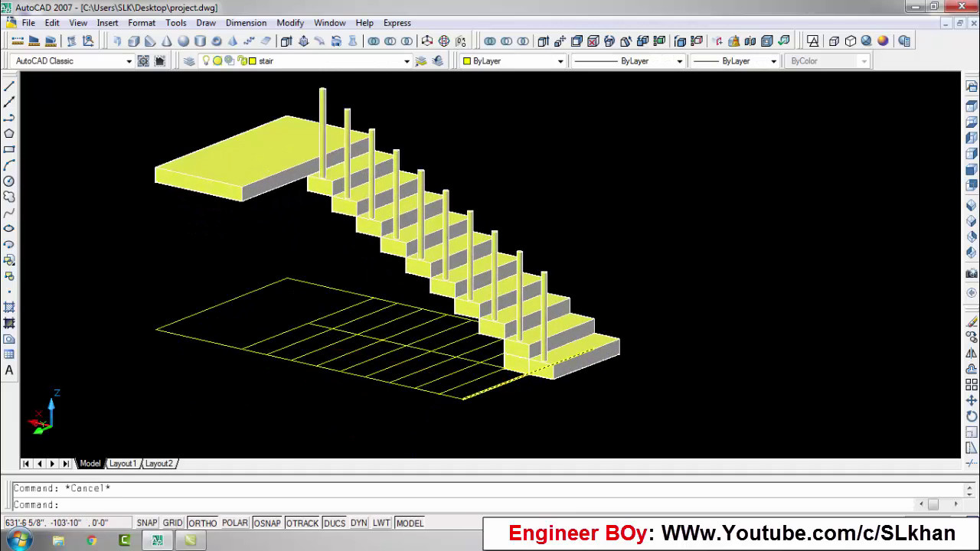
# Copy the step and post twice, stepping up from the landing.
pyautogui.scroll(3, 349, 198)
pyautogui.write('o')
pyautogui.press('Return')
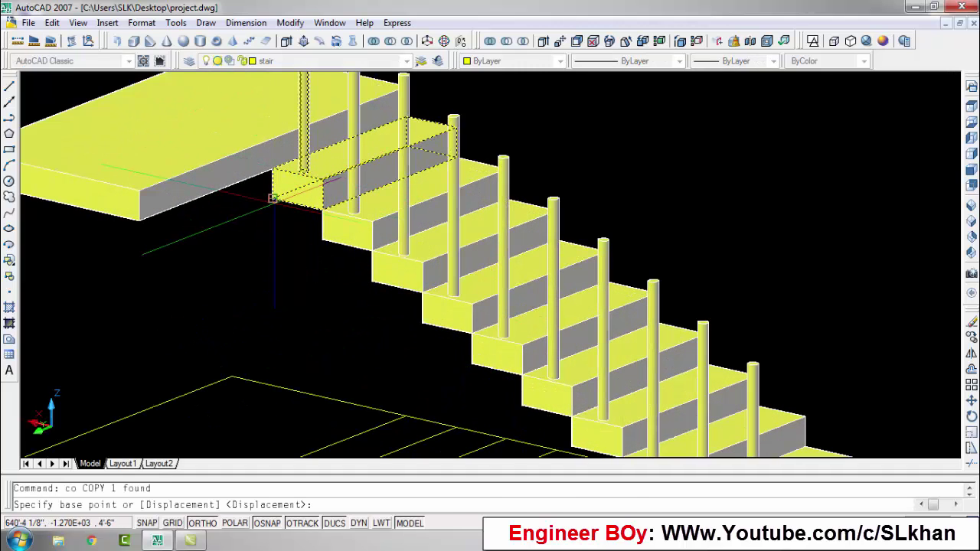
pyautogui.click(139, 190)
pyautogui.click(189, 172)
pyautogui.click(240, 153)
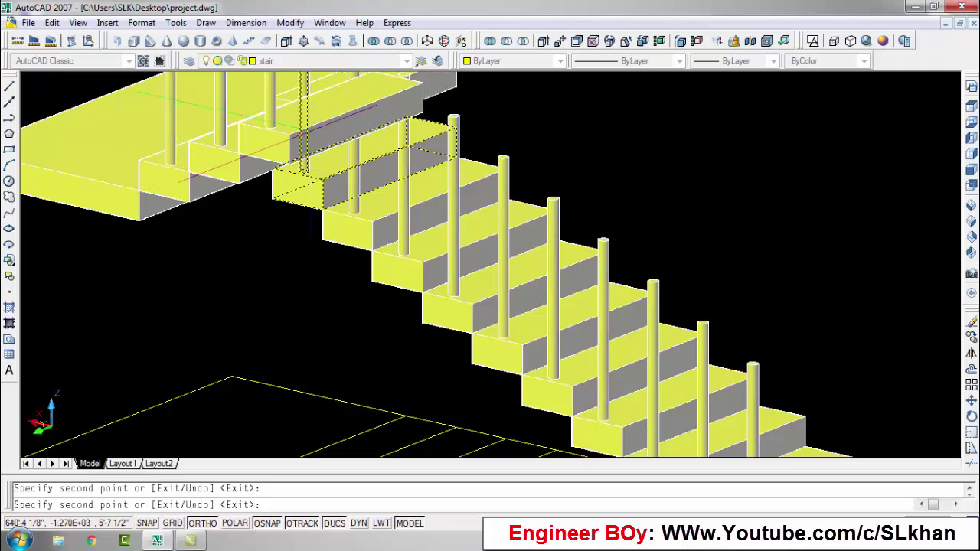
pyautogui.scroll(-3, 367, 153)
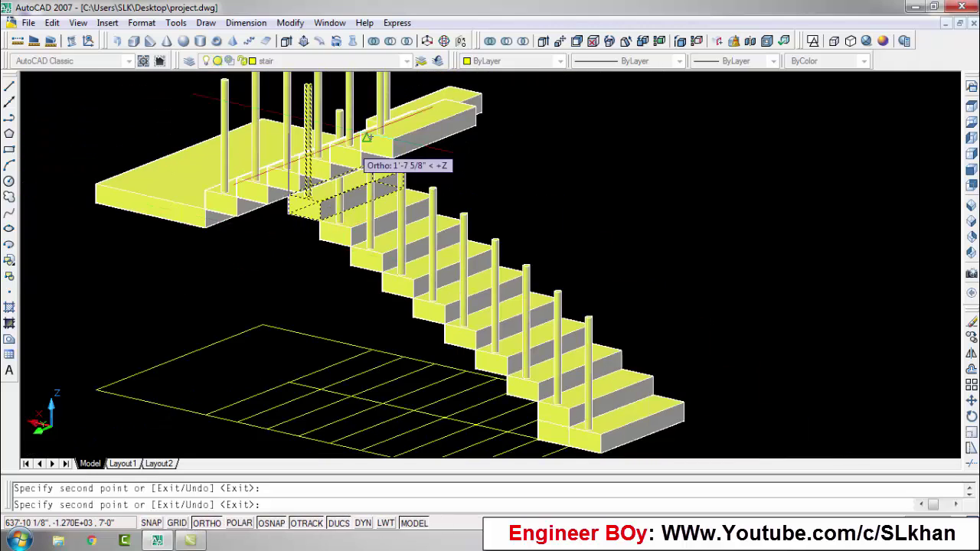
pyautogui.scroll(3, 411, 149)
pyautogui.scroll(-3, 475, 192)
pyautogui.press('Escape')
# Orbit around the stair to check the new flight.
pyautogui.write('o')
pyautogui.press('Return')
pyautogui.moveTo(459, 268); pyautogui.dragTo(498, 360)
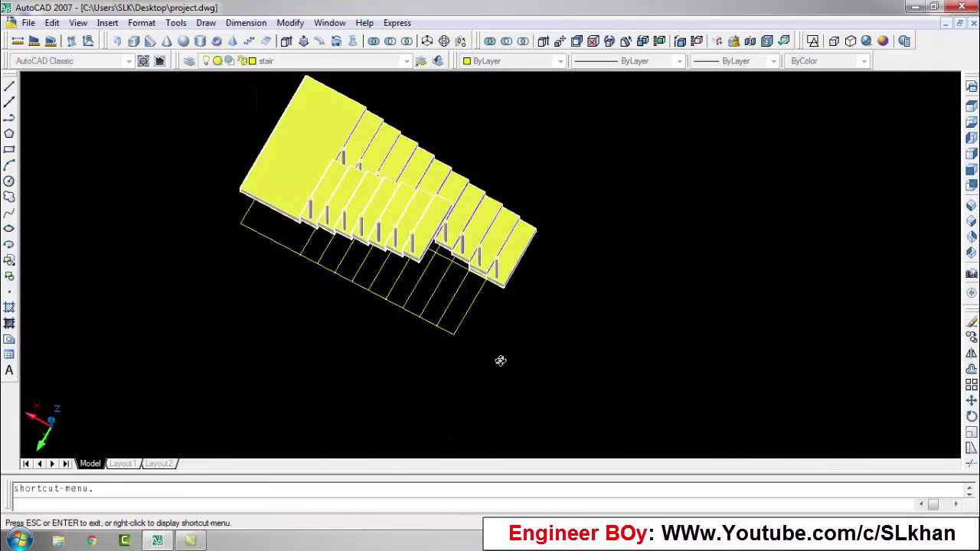
pyautogui.press('Escape')
pyautogui.scroll(3, 449, 121)
pyautogui.scroll(2, 423, 163)
# Add one more step copy at the top of the second flight.
pyautogui.write('co')
pyautogui.press('Return')
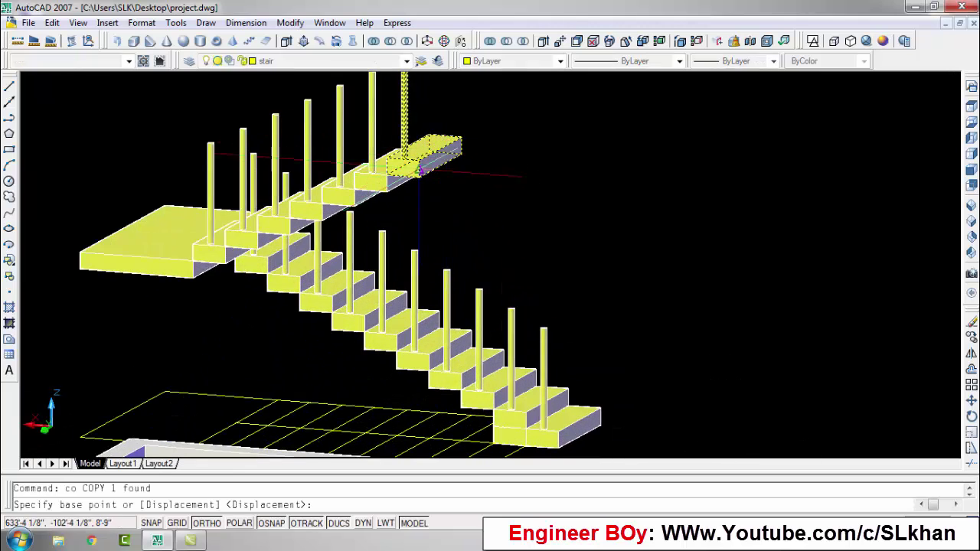
pyautogui.scroll(3, 410, 172)
pyautogui.click(437, 148)
pyautogui.click(410, 169)
pyautogui.scroll(-1, 409, 169)
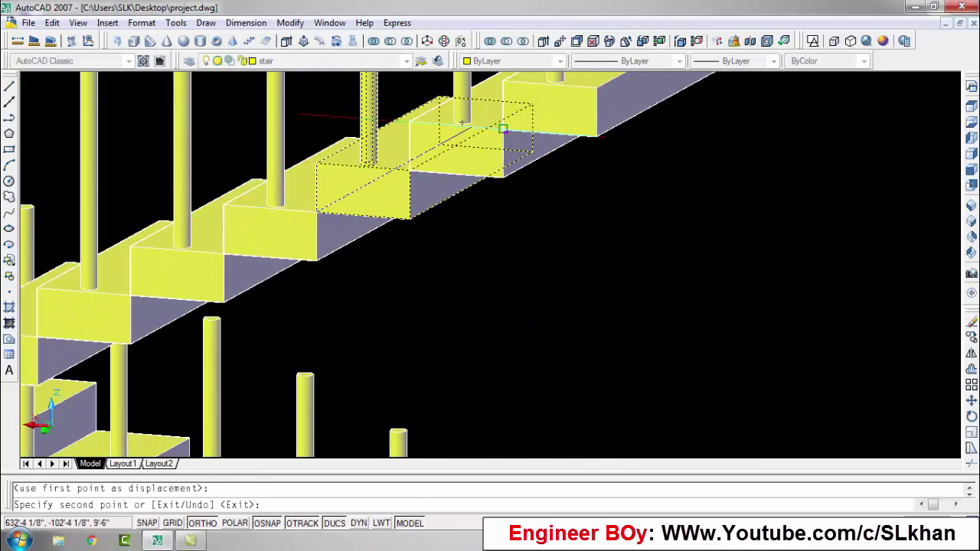
pyautogui.scroll(-2, 429, 183)
pyautogui.scroll(-2, 475, 207)
pyautogui.press('Escape')
# Pan the view across the finished dog-legged staircase.
pyautogui.write('p')
pyautogui.press('Return')
pyautogui.moveTo(491, 212)
pyautogui.mouseDown()
pyautogui.moveTo(332, 273)
pyautogui.moveTo(193, 225)
pyautogui.moveTo(376, 269)
pyautogui.moveTo(418, 376)
pyautogui.moveTo(393, 276)
pyautogui.mouseUp()
pyautogui.press('Escape')
pyautogui.scroll(-3, 816, 215)
# Set an SW Isometric wireframe view and window-select the whole railed stair.
pyautogui.click(970, 106)
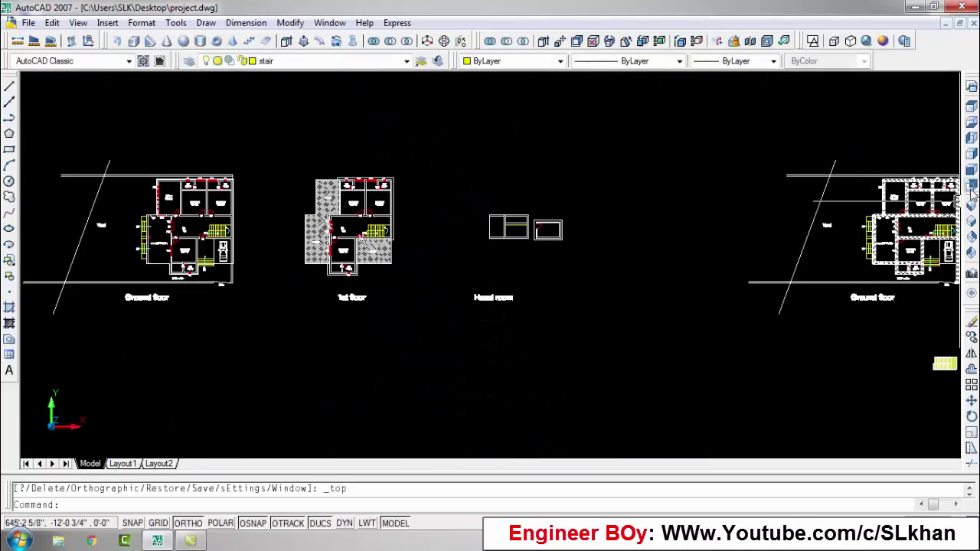
pyautogui.click(971, 205)
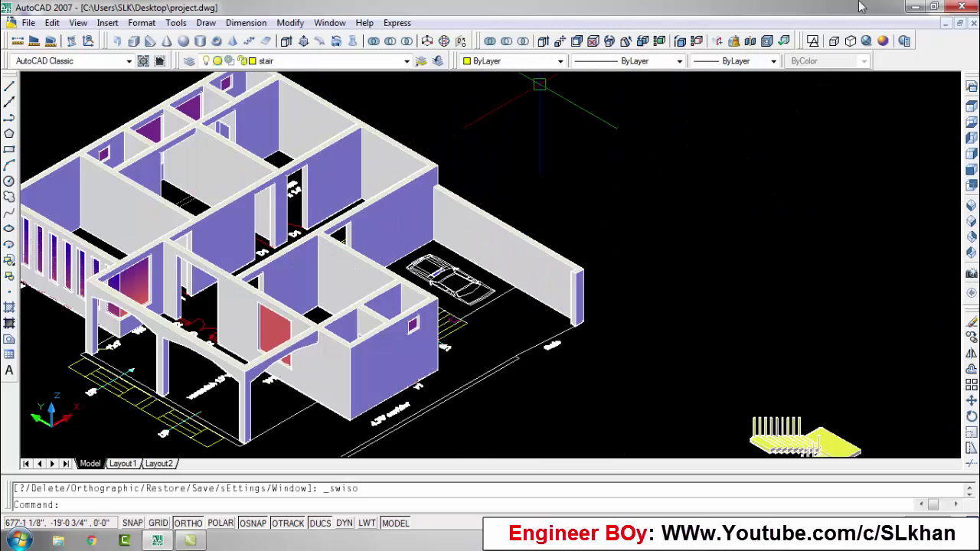
pyautogui.click(812, 41)
pyautogui.click(752, 292)
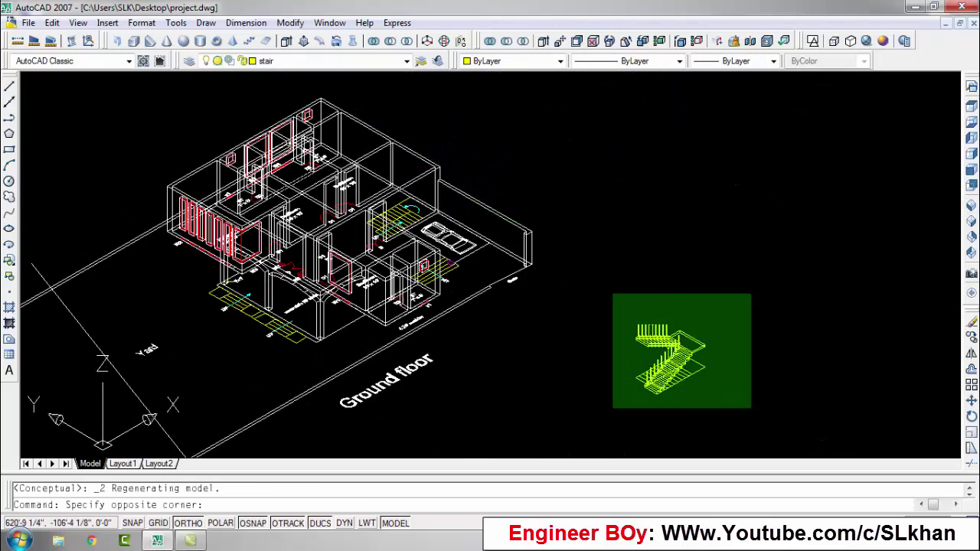
pyautogui.click(612, 409)
# Move the stair from its base point into the stairwell corner beside the car porch.
pyautogui.write('m')
pyautogui.press('Return')
pyautogui.scroll(3, 666, 352)
pyautogui.click(674, 322)
pyautogui.scroll(-2, 811, 429)
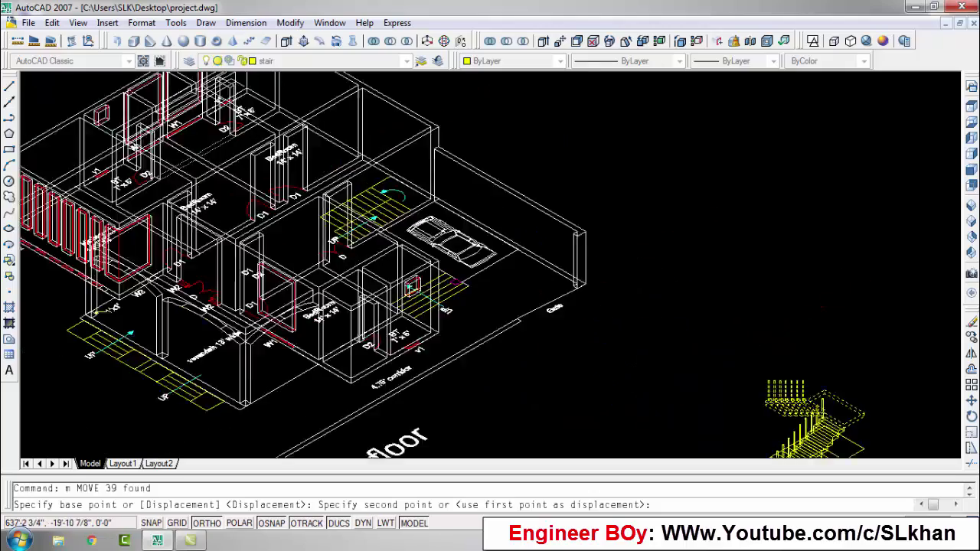
pyautogui.scroll(3, 413, 193)
pyautogui.click(535, 222)
pyautogui.scroll(-3, 647, 210)
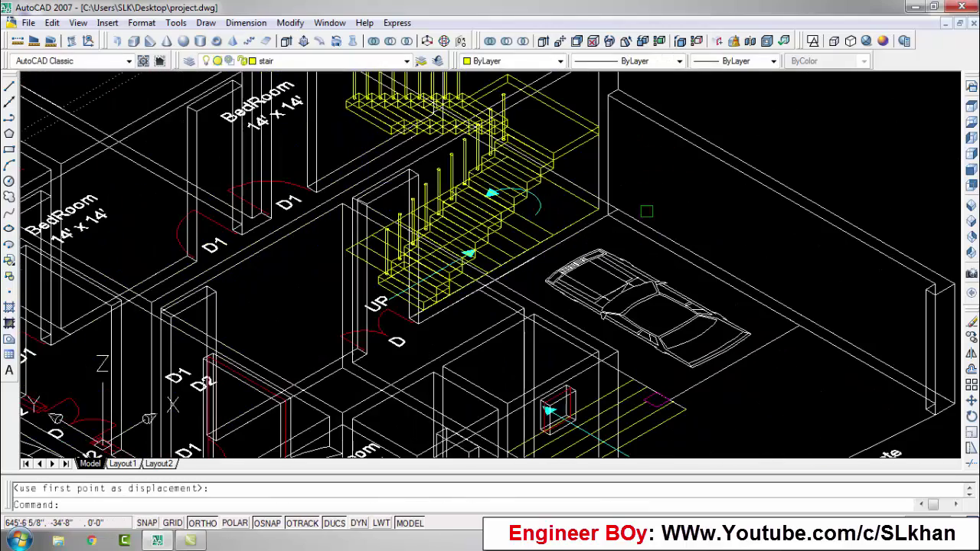
# Shade the model and orbit to check the stair inside the house.
pyautogui.click(884, 41)
pyautogui.moveTo(453, 219)
pyautogui.keyDown('shift'); pyautogui.mouseDown(button='middle')
pyautogui.moveTo(409, 178)
pyautogui.moveTo(466, 212)
pyautogui.moveTo(505, 197)
pyautogui.moveTo(707, 179)
pyautogui.mouseUp(button='middle'); pyautogui.keyUp('shift')
pyautogui.press('Escape')
# Clear the selection and view both stair flights in wireframe, ending in isometric.
pyautogui.scroll(-3, 840, 217)
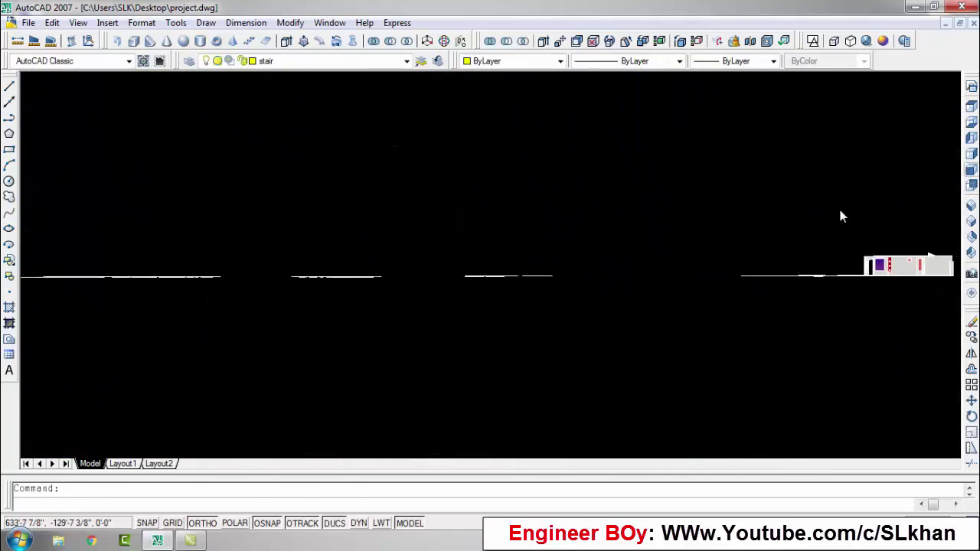
pyautogui.click(970, 169)
pyautogui.click(812, 41)
pyautogui.press('Escape')
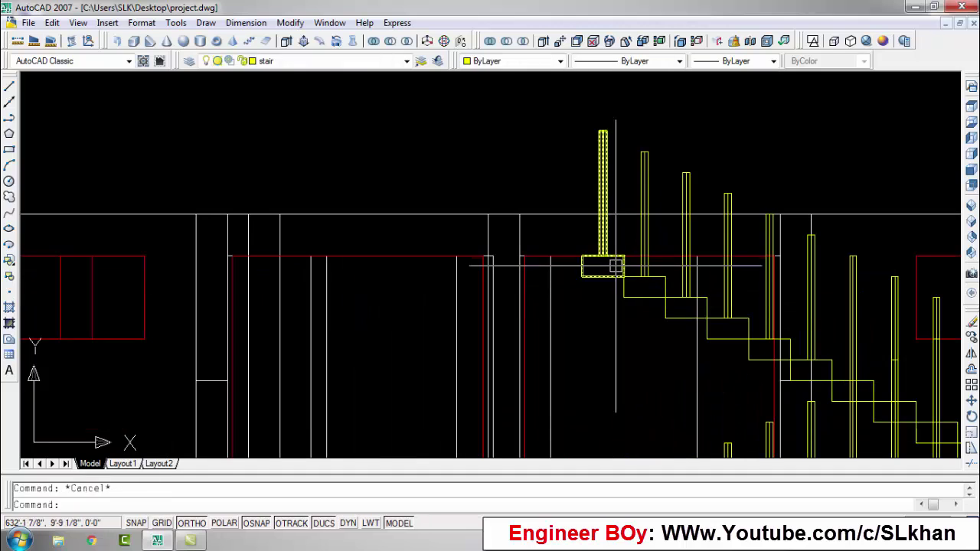
pyautogui.press('Escape')
pyautogui.scroll(-3, 689, 192)
pyautogui.moveTo(721, 229); pyautogui.dragTo(722, 164, button='middle')
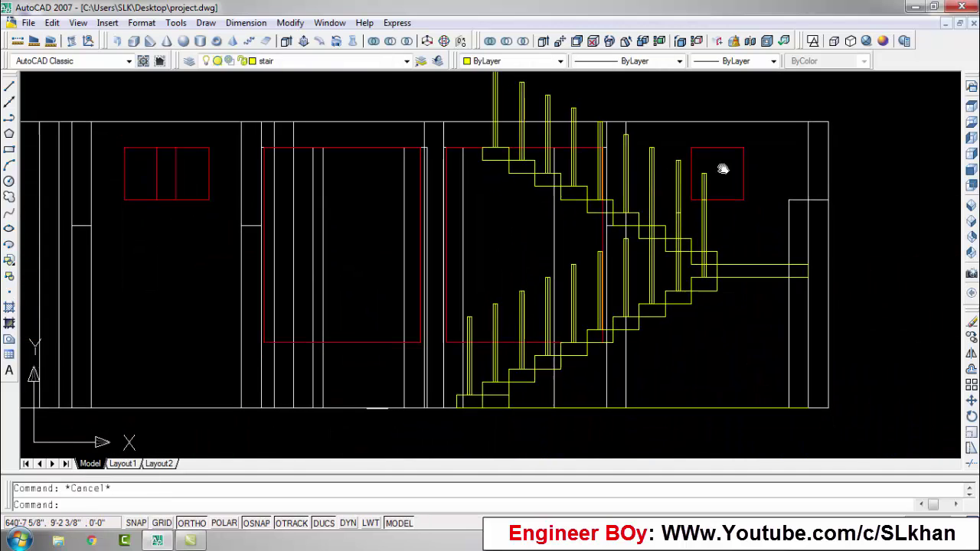
pyautogui.click(970, 207)
# Undo the recent stair changes and bring the yellow stair back into view.
pyautogui.write('u')
pyautogui.press('Return')
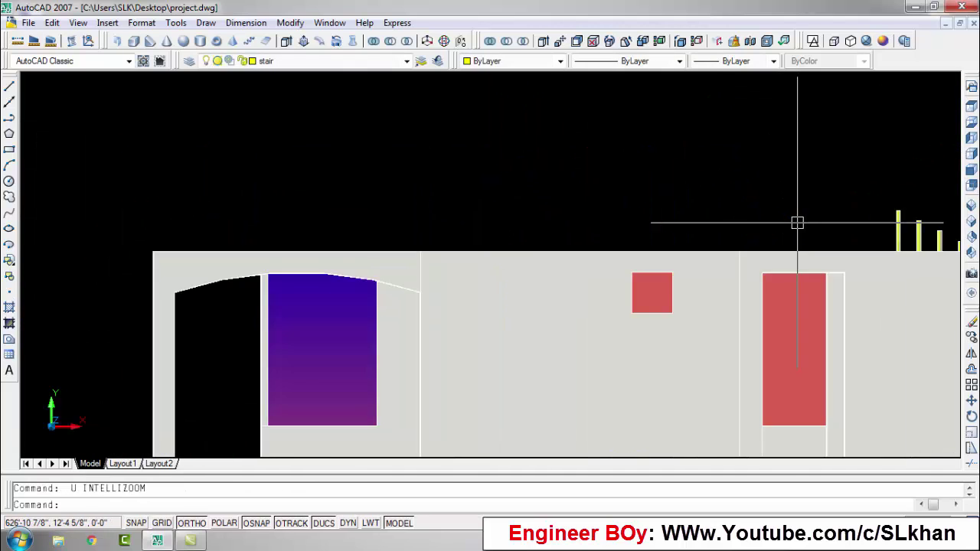
pyautogui.press('Return')
# Try copying the upper steps from a picked base point, then cancel the copy.
pyautogui.press('Return')
pyautogui.moveTo(796, 222); pyautogui.dragTo(628, 191, button='middle')
pyautogui.scroll(5, 469, 287)
pyautogui.press('Escape')
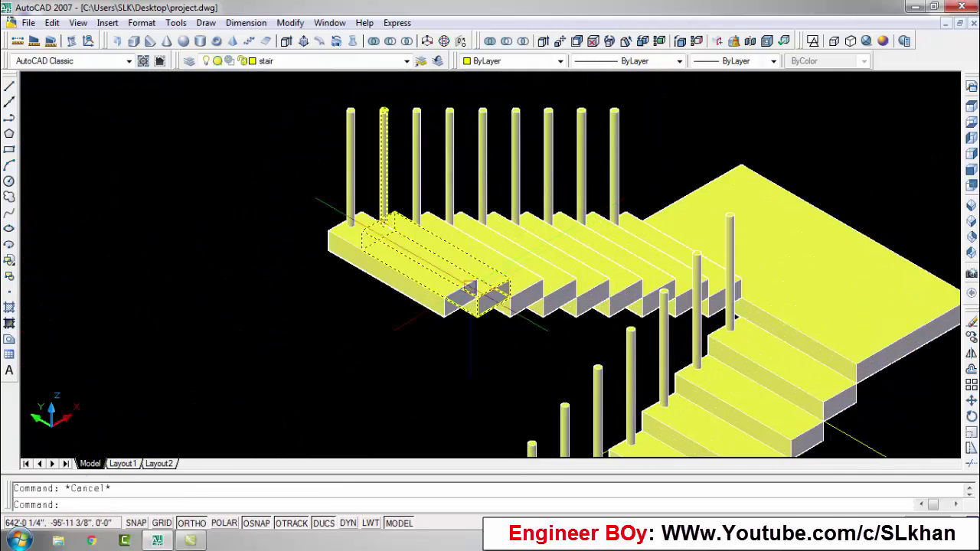
pyautogui.scroll(3, 517, 311)
pyautogui.write('co')
pyautogui.press('Return')
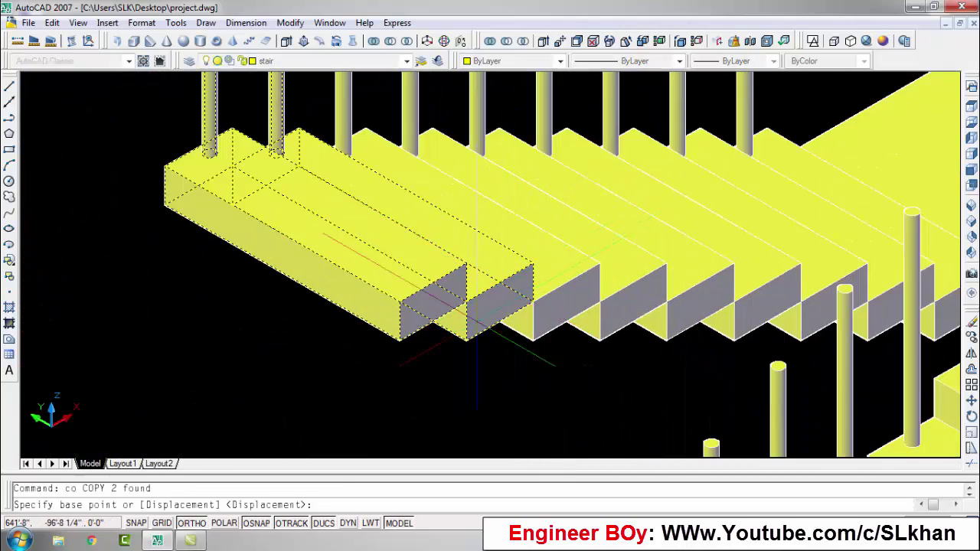
pyautogui.scroll(3, 528, 296)
pyautogui.click(531, 295)
pyautogui.scroll(-3, 348, 298)
pyautogui.press('Escape')
pyautogui.scroll(-5, 430, 215)
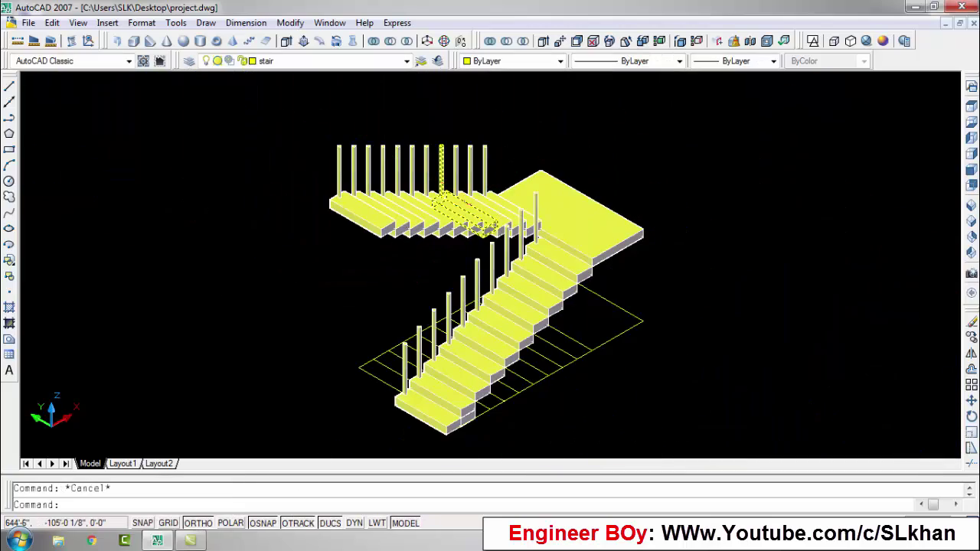
pyautogui.scroll(-2, 680, 336)
pyautogui.write('3d')
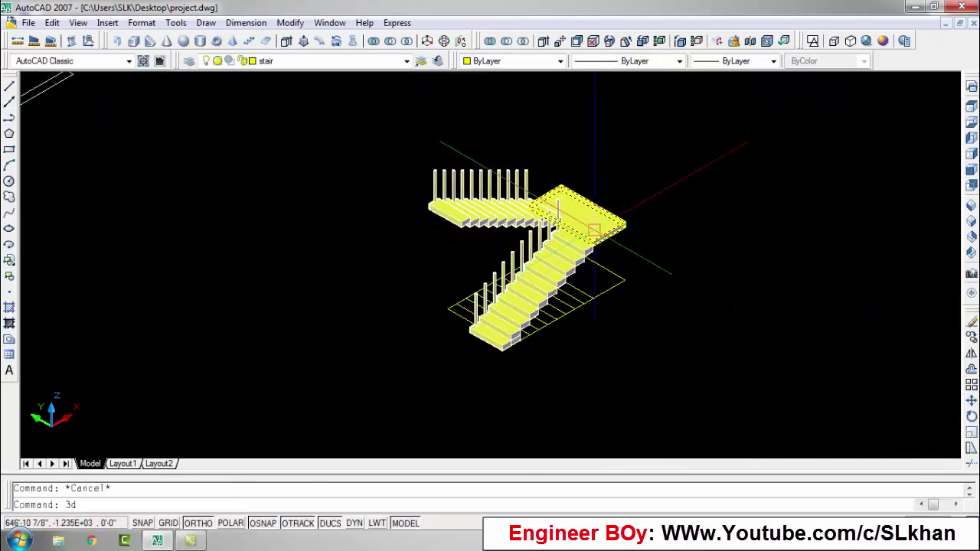
# Start 3D Orbit with the O alias.
pyautogui.write('o')
pyautogui.press('Return')
pyautogui.scroll(-3, 593, 230)
# Orbit and zoom in closer on the upper flight of the stair.
pyautogui.scroll(-2, 544, 339)
pyautogui.scroll(5, 417, 274)
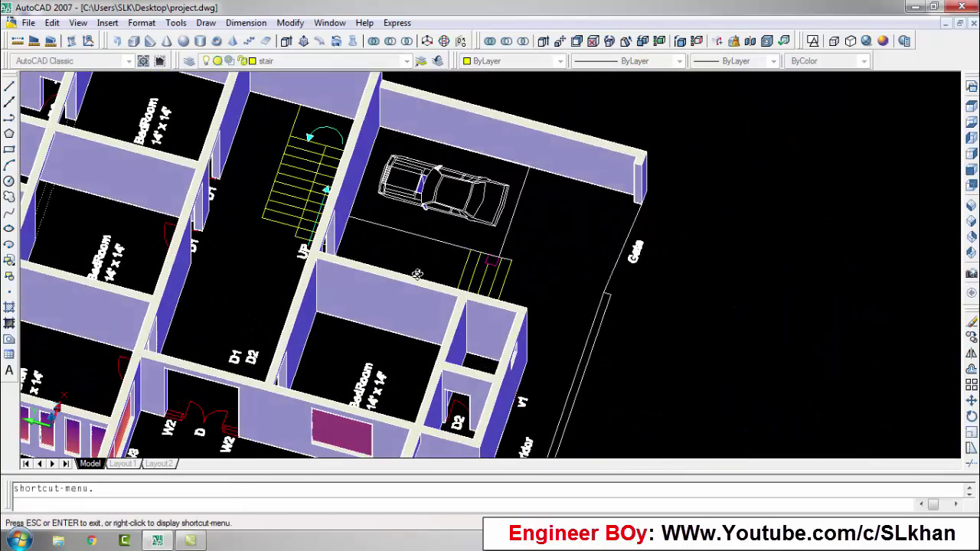
pyautogui.moveTo(417, 275); pyautogui.dragTo(306, 184)
pyautogui.scroll(-2, 258, 104)
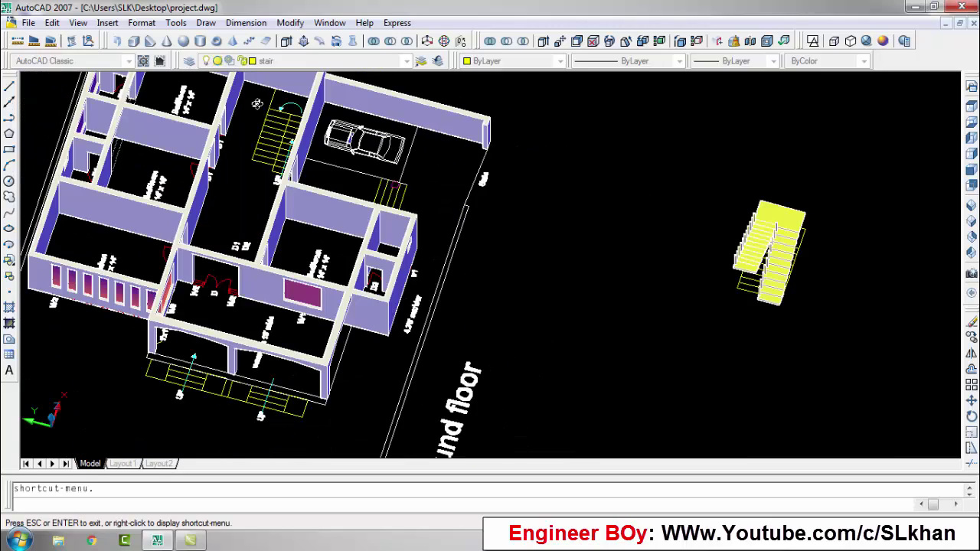
pyautogui.press('Escape')
pyautogui.scroll(5, 773, 245)
pyautogui.scroll(-1, 634, 201)
pyautogui.scroll(1, 398, 312)
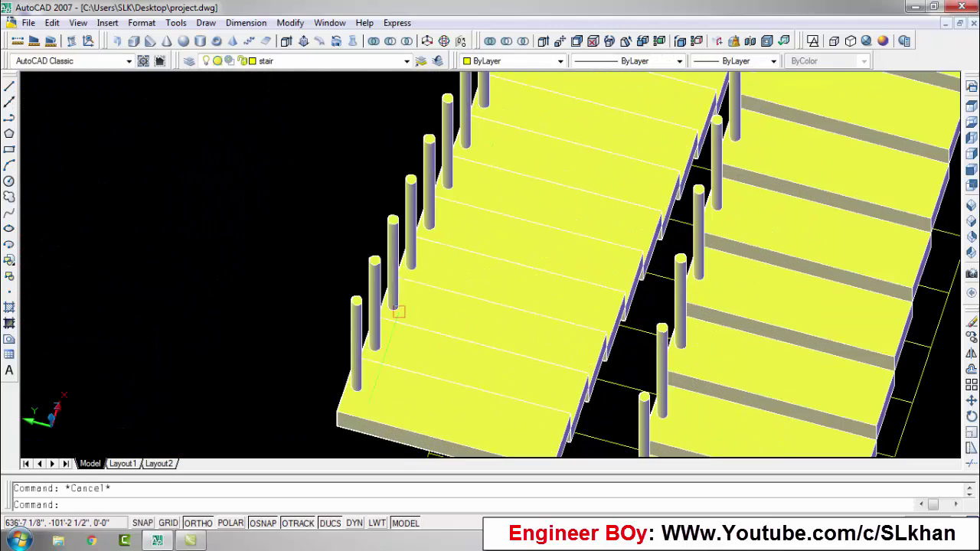
# Clear the stair selection and start a line with the L alias.
pyautogui.press('Escape')
pyautogui.scroll(-2, 459, 230)
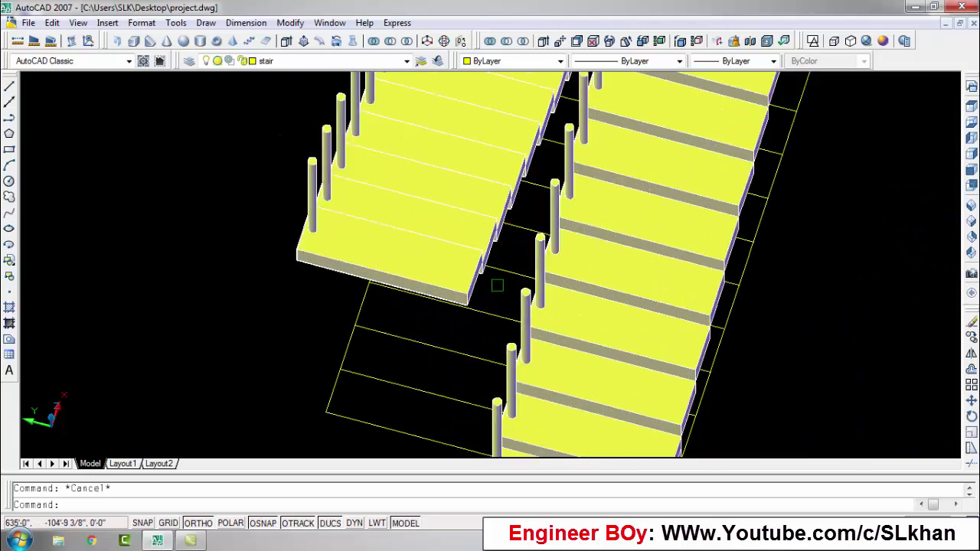
pyautogui.scroll(4, 498, 280)
pyautogui.write('l')
pyautogui.press('Return')
pyautogui.write('2')
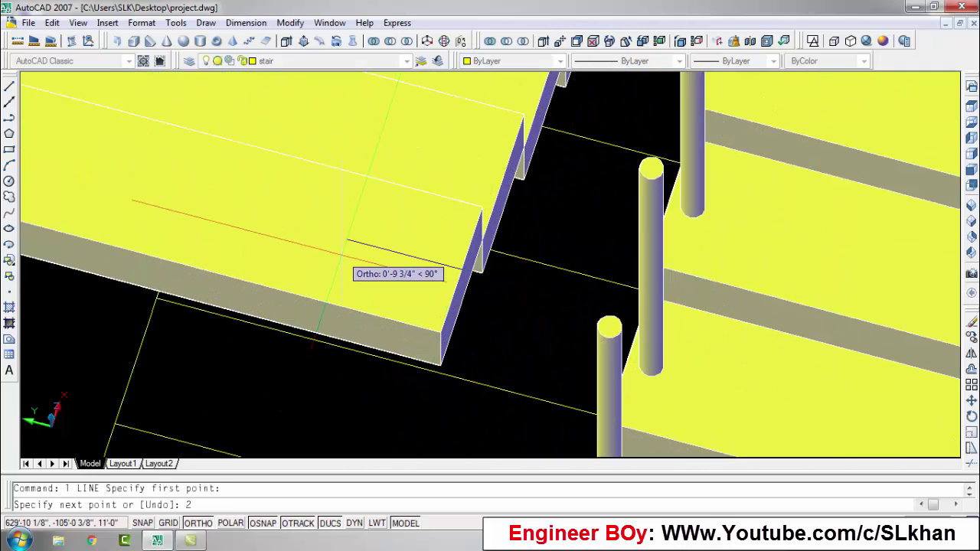
# Finish the line and draw a circle for the railing post base.
pyautogui.press('Return')
pyautogui.press('Return')
pyautogui.write('c')
pyautogui.press('Return')
pyautogui.press('Escape')
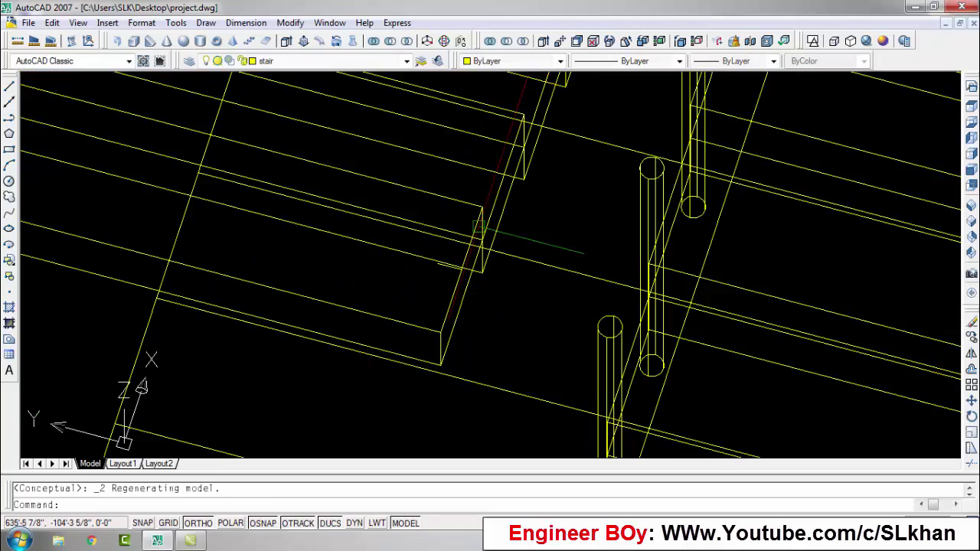
pyautogui.write('c')
pyautogui.press('Return')
pyautogui.scroll(4, 426, 261)
pyautogui.press('Return')
pyautogui.scroll(-3, 426, 261)
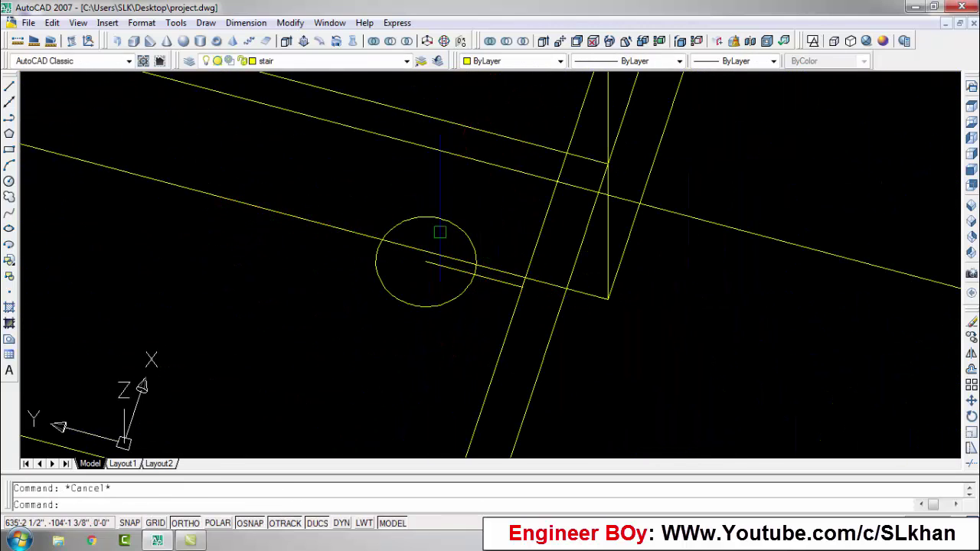
pyautogui.scroll(3, 416, 258)
# Extrude the circle into a cylindrical railing post.
pyautogui.write('ext')
pyautogui.press('Return')
pyautogui.click(414, 256)
pyautogui.write("3'")
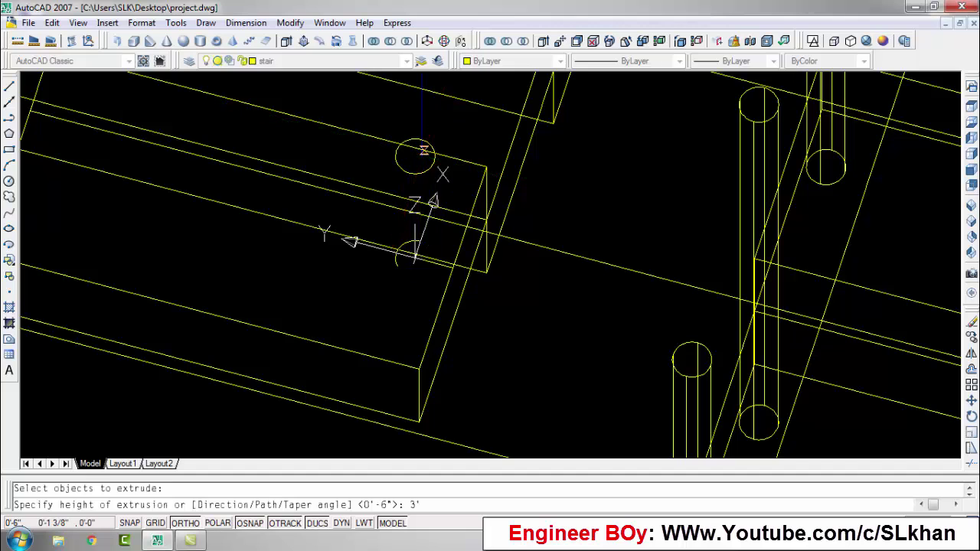
pyautogui.press('Return')
pyautogui.press('Escape')
pyautogui.scroll(-3, 414, 255)
pyautogui.scroll(2, 517, 258)
pyautogui.write('c')
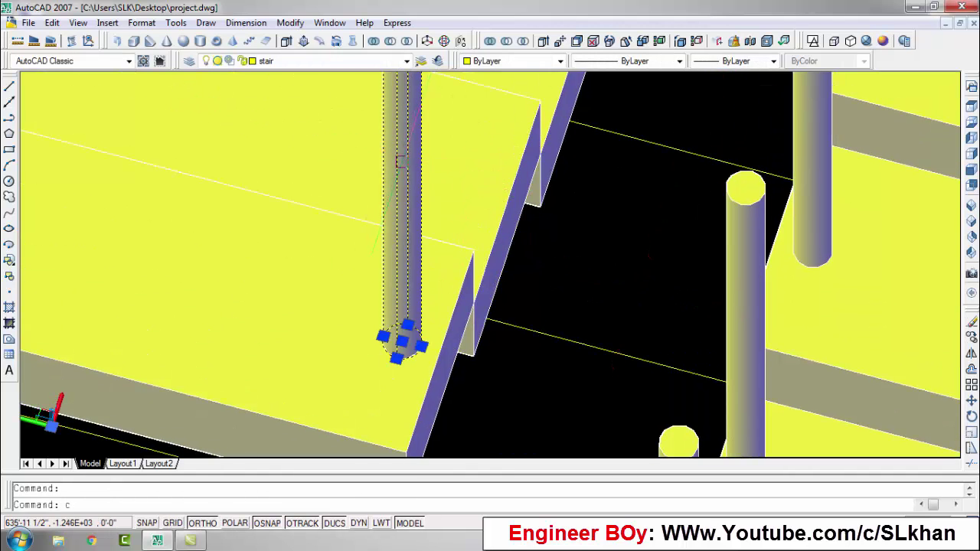
pyautogui.scroll(-2, 397, 161)
# Copy the cylinder post onto the next stair step.
pyautogui.write('o')
pyautogui.press('Return')
pyautogui.click(528, 306)
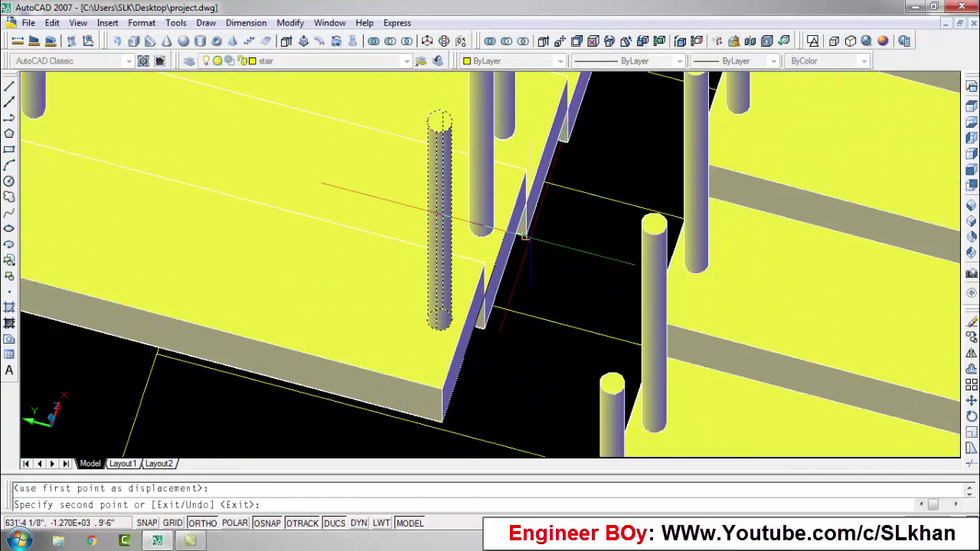
pyautogui.scroll(-2, 528, 306)
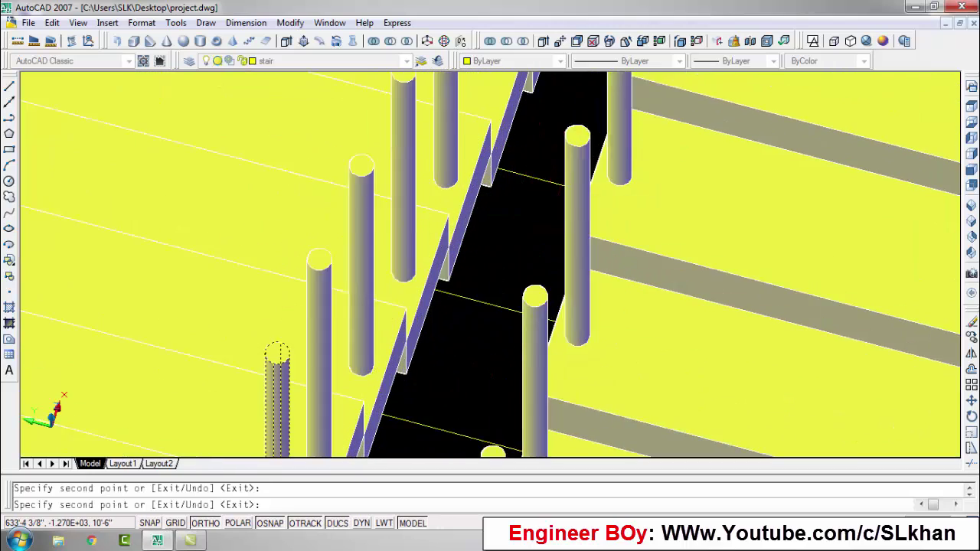
pyautogui.scroll(-2, 345, 275)
pyautogui.scroll(2, 420, 294)
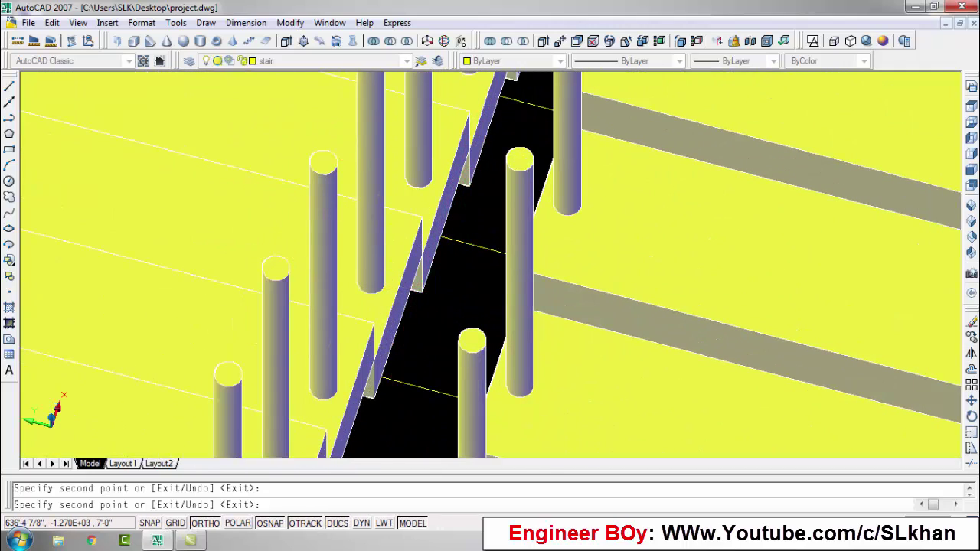
pyautogui.scroll(-2, 421, 314)
pyautogui.scroll(3, 421, 314)
pyautogui.scroll(-3, 421, 314)
pyautogui.scroll(3, 420, 312)
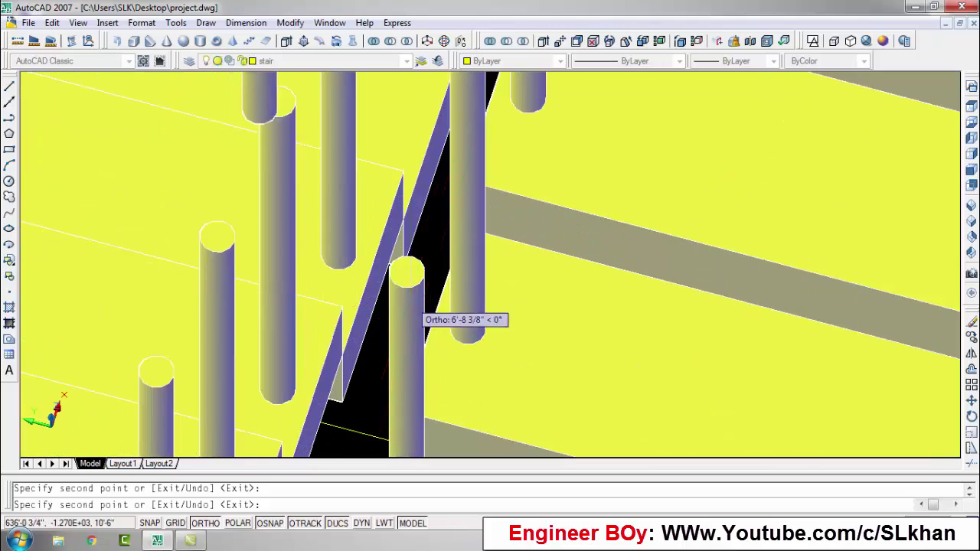
pyautogui.press('Escape')
# Orbit around the stair and copy the post onto further steps.
pyautogui.scroll(-3, 421, 313)
pyautogui.keyDown('shift'); pyautogui.moveTo(421, 314); pyautogui.dragTo(344, 291, button='middle'); pyautogui.keyUp('shift')
pyautogui.scroll(3, 313, 250)
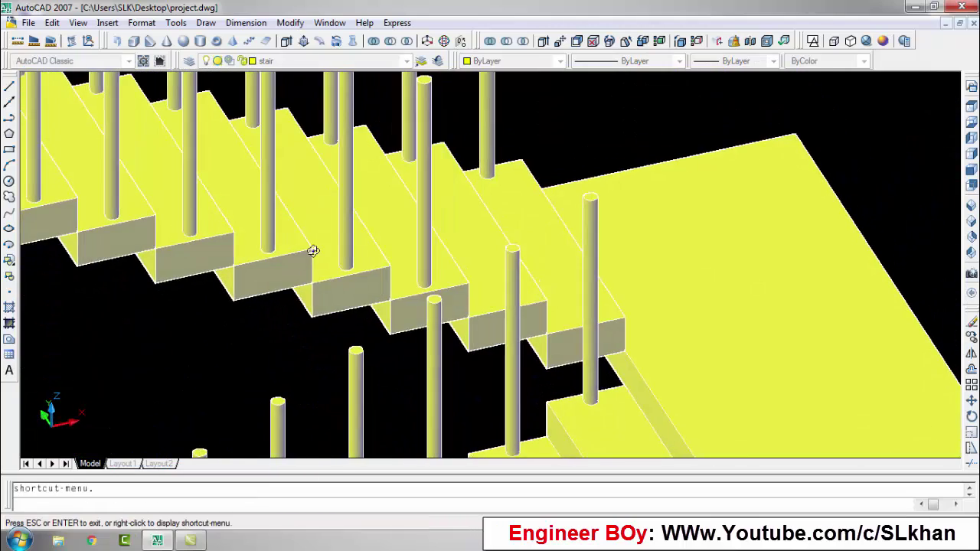
pyautogui.keyDown('shift'); pyautogui.moveTo(313, 250); pyautogui.dragTo(387, 134, button='middle'); pyautogui.keyUp('shift')
pyautogui.press('Return')
pyautogui.scroll(3, 399, 180)
pyautogui.scroll(2, 400, 180)
pyautogui.click(398, 201)
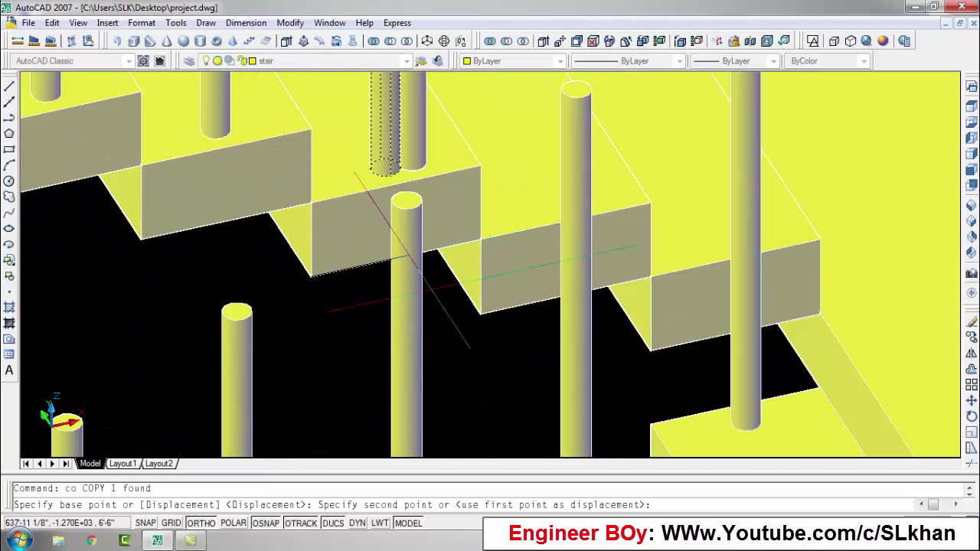
pyautogui.click(652, 349)
pyautogui.click(651, 349)
pyautogui.press('Escape')
pyautogui.scroll(-5, 728, 250)
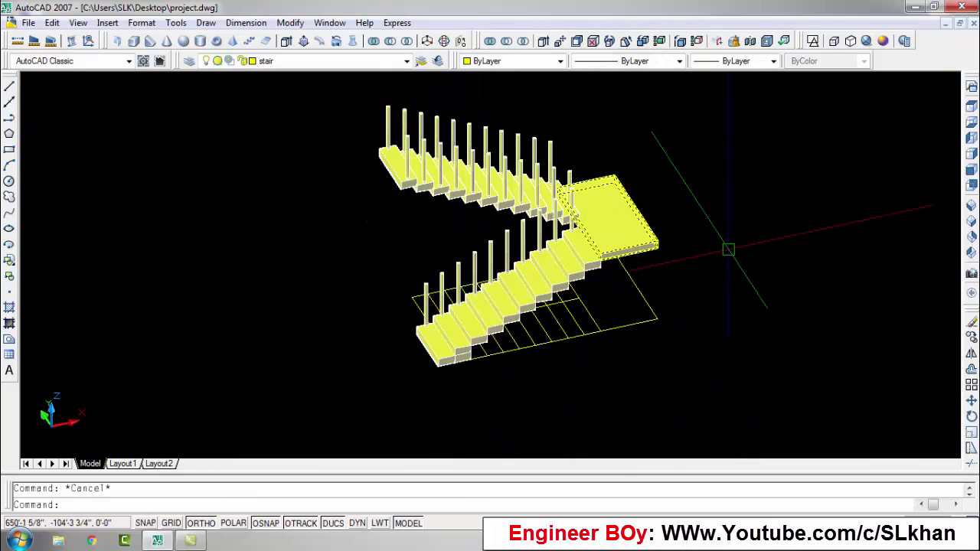
# Orbit the view toward the stair corner.
pyautogui.write('3do')
pyautogui.press('Return')
pyautogui.moveTo(725, 245); pyautogui.dragTo(833, 243)
pyautogui.press('Escape')
pyautogui.scroll(5, 466, 340)
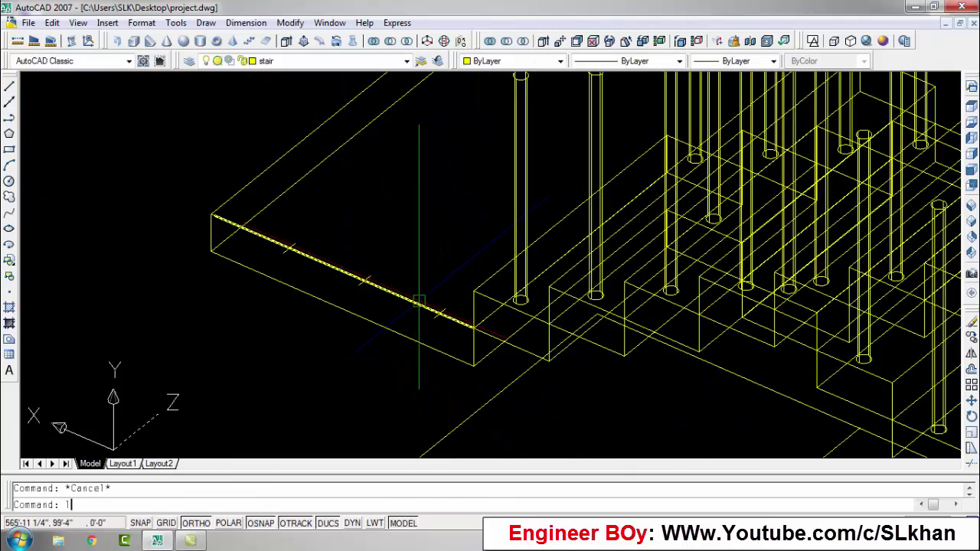
# Draw a short guide line at the landing corner.
pyautogui.press('l')
pyautogui.press('Return')
pyautogui.click(466, 339)
pyautogui.press('Return')
pyautogui.scroll(-2, 356, 221)
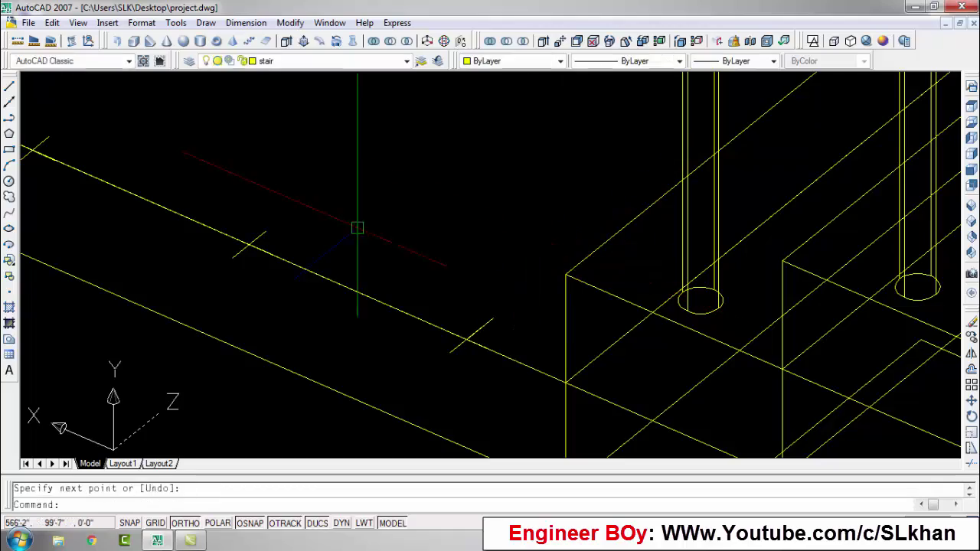
pyautogui.press('Escape')
pyautogui.scroll(-5, 311, 230)
pyautogui.scroll(-3, 576, 150)
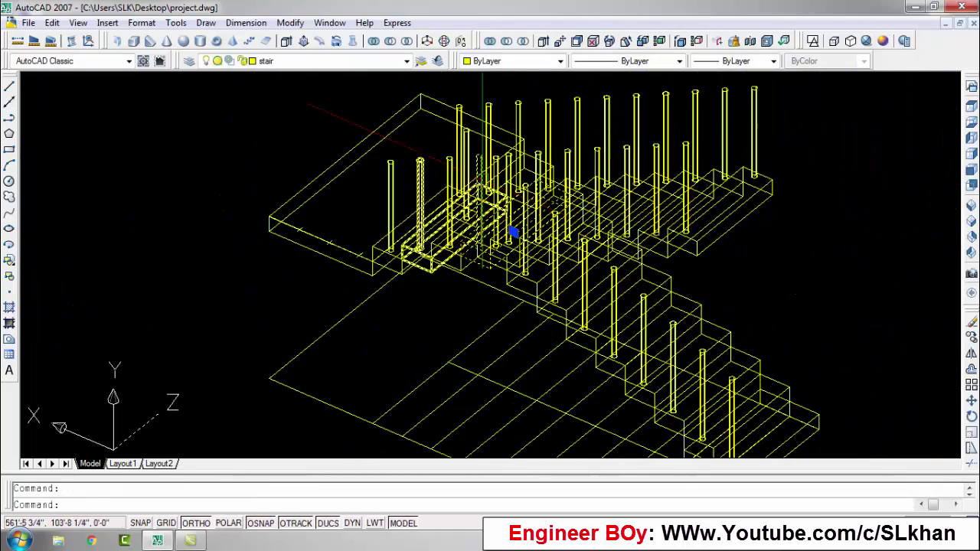
pyautogui.press('Escape')
# Copy the post from its base point using co.
pyautogui.write('co')
pyautogui.press('Return')
pyautogui.scroll(5, 768, 179)
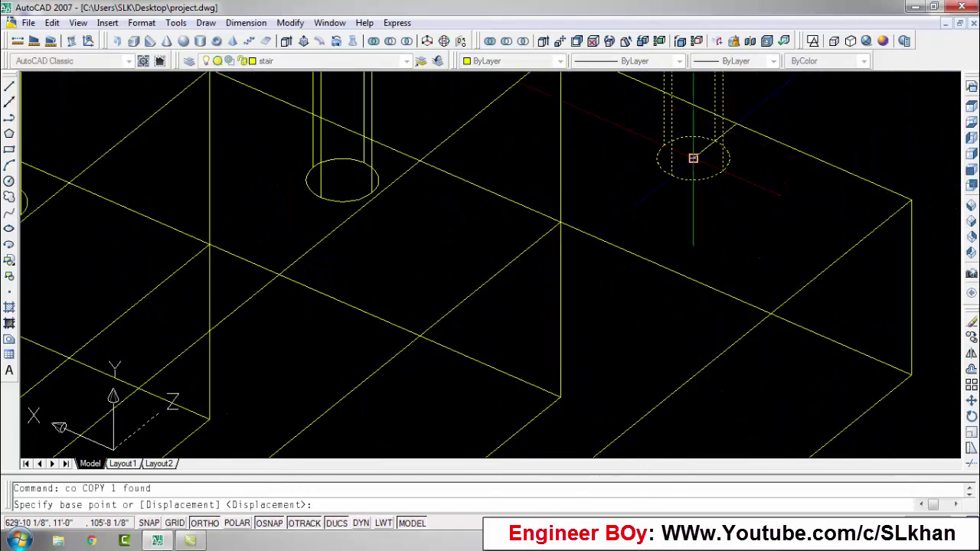
pyautogui.click(691, 157)
pyautogui.scroll(-4, 691, 158)
pyautogui.scroll(4, 308, 284)
pyautogui.press('Return')
# Reselect the post and try another copy, then cancel it.
pyautogui.click(308, 285)
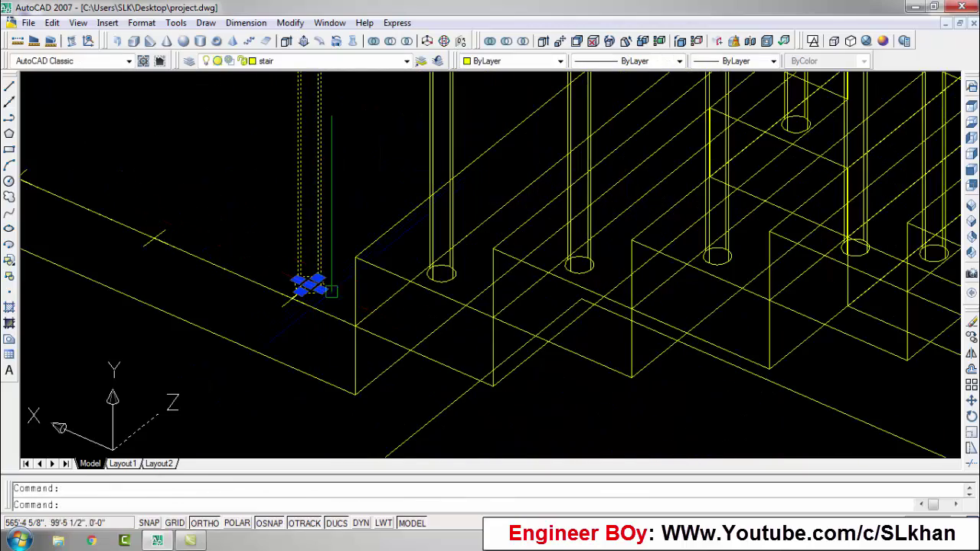
pyautogui.write('co')
pyautogui.press('Return')
pyautogui.click(281, 289)
pyautogui.scroll(-3, 423, 327)
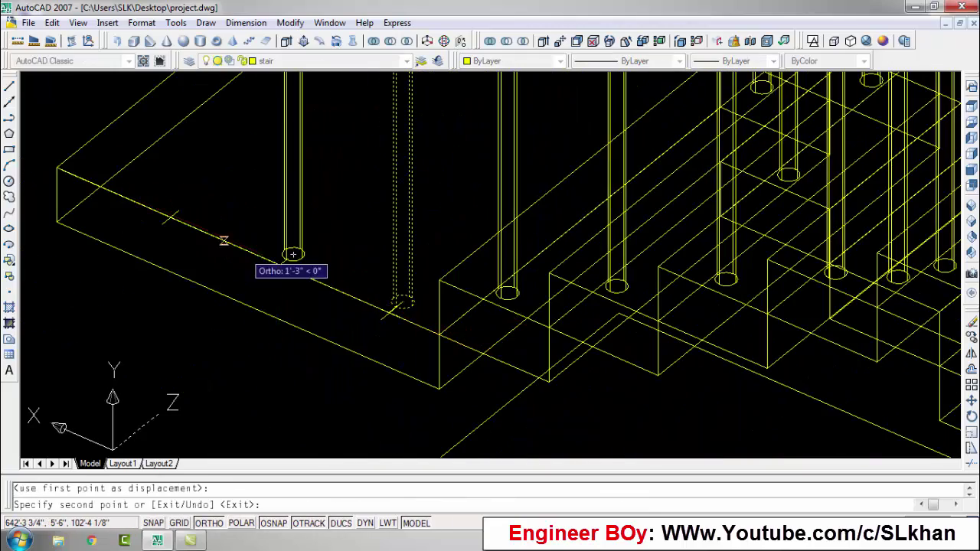
pyautogui.scroll(2, 183, 206)
pyautogui.press('Escape')
pyautogui.scroll(2, 153, 211)
# Draw a short guide segment along the landing edge.
pyautogui.write('l')
pyautogui.press('Return')
pyautogui.click(139, 214)
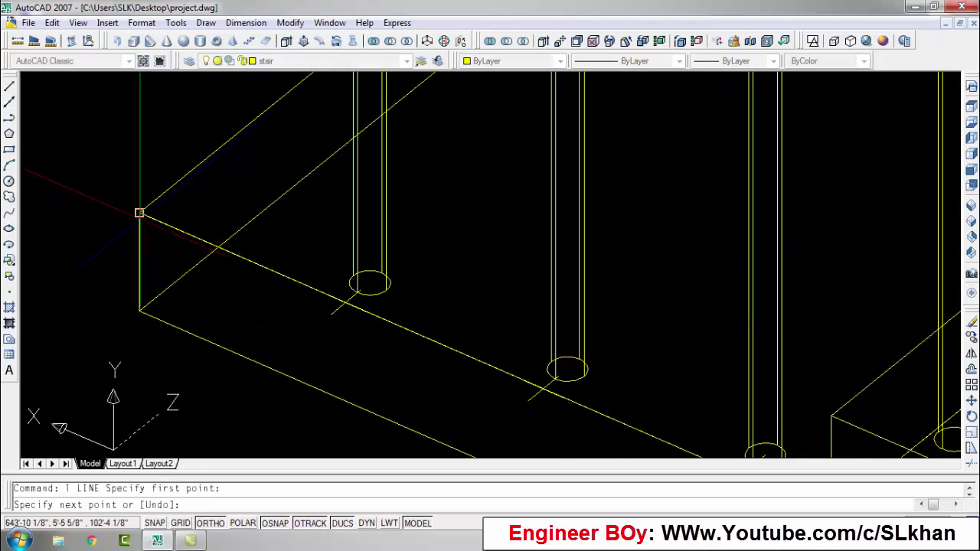
pyautogui.press('Return')
pyautogui.press('Return')
pyautogui.click(165, 193)
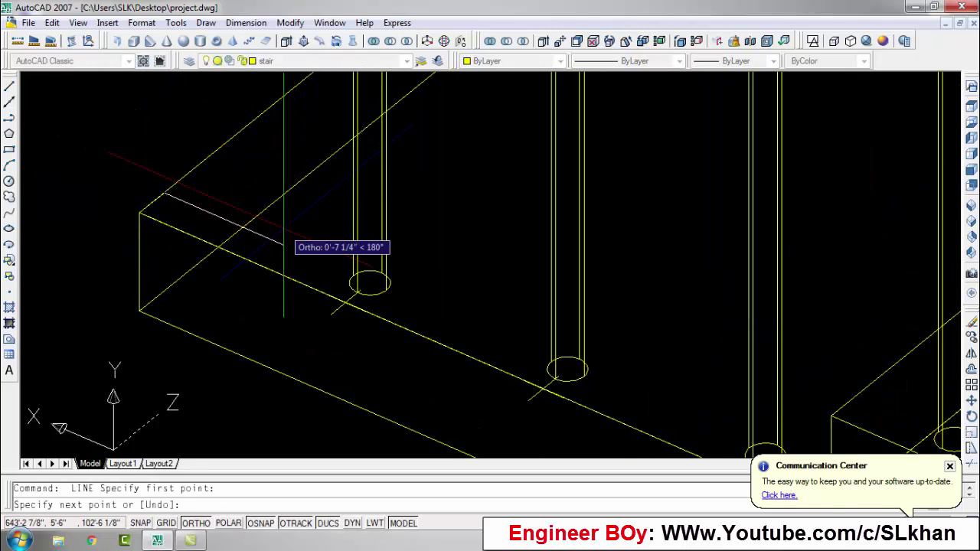
pyautogui.click(198, 207)
pyautogui.press('Return')
pyautogui.write('o')
pyautogui.press('Return')
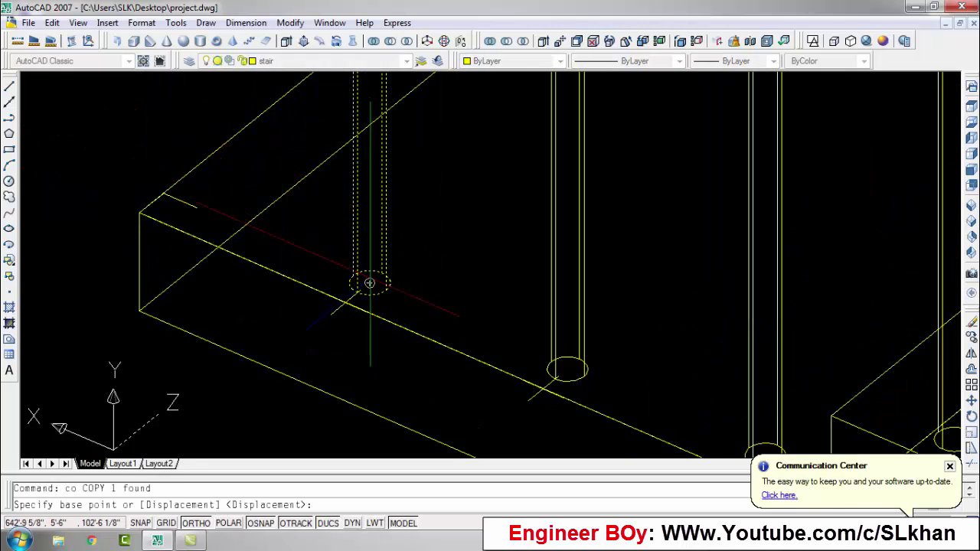
# Copy the post onto the guide mark and zoom out to the whole floor.
pyautogui.click(370, 284)
pyautogui.scroll(-5, 369, 283)
pyautogui.scroll(-3, 119, 330)
pyautogui.scroll(5, 118, 330)
pyautogui.scroll(2, 119, 329)
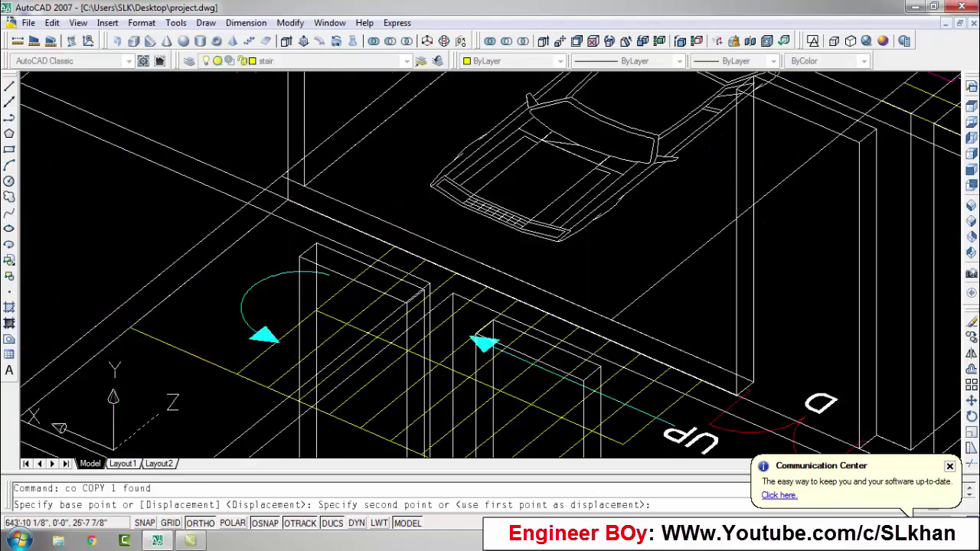
pyautogui.click(180, 256)
pyautogui.press('Escape')
pyautogui.scroll(-3, 383, 245)
pyautogui.scroll(-2, 479, 227)
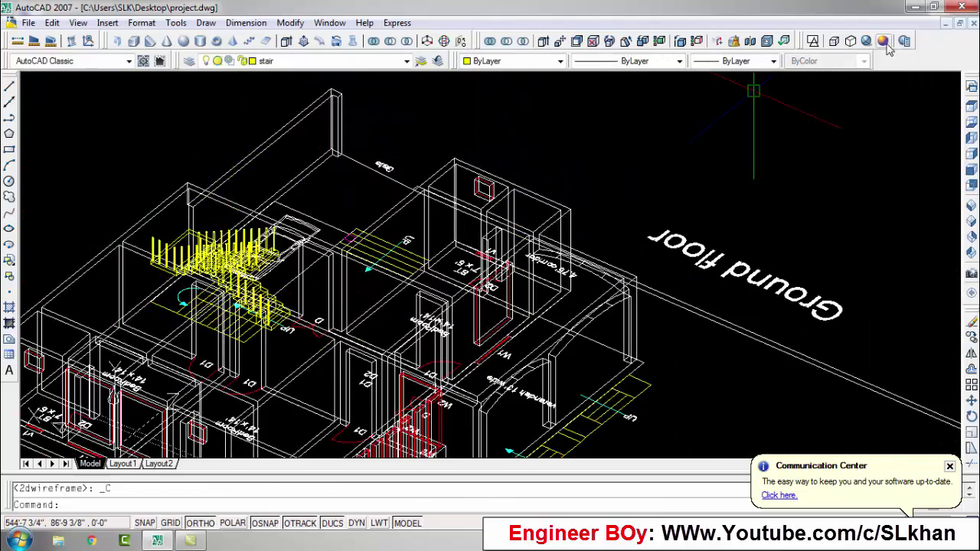
# Orbit the house, extrude the floor outline -2.5' into a plinth, and shade it Conceptual.
pyautogui.write('3do')
pyautogui.press('Return')
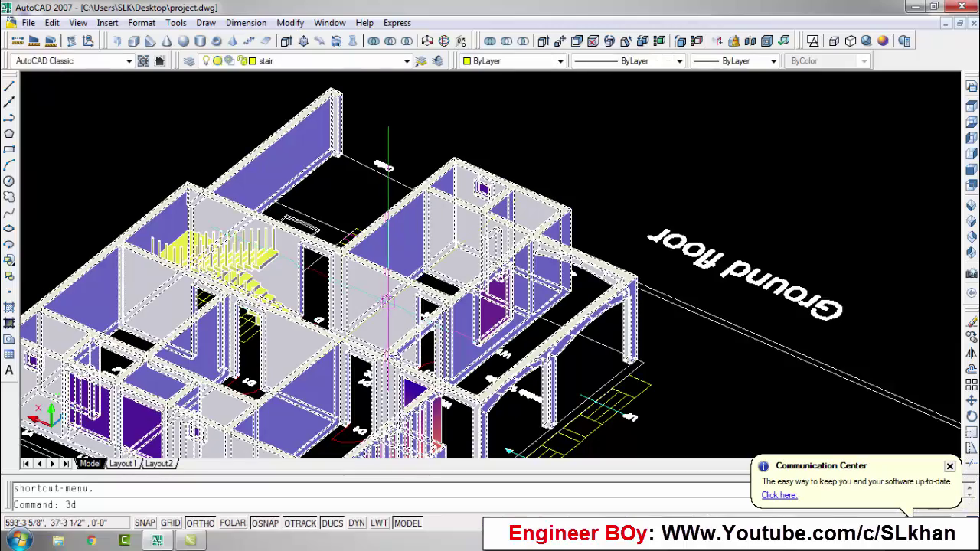
pyautogui.moveTo(350, 339)
pyautogui.mouseDown()
pyautogui.moveTo(186, 278)
pyautogui.moveTo(284, 349)
pyautogui.moveTo(532, 285)
pyautogui.moveTo(315, 340)
pyautogui.mouseUp()
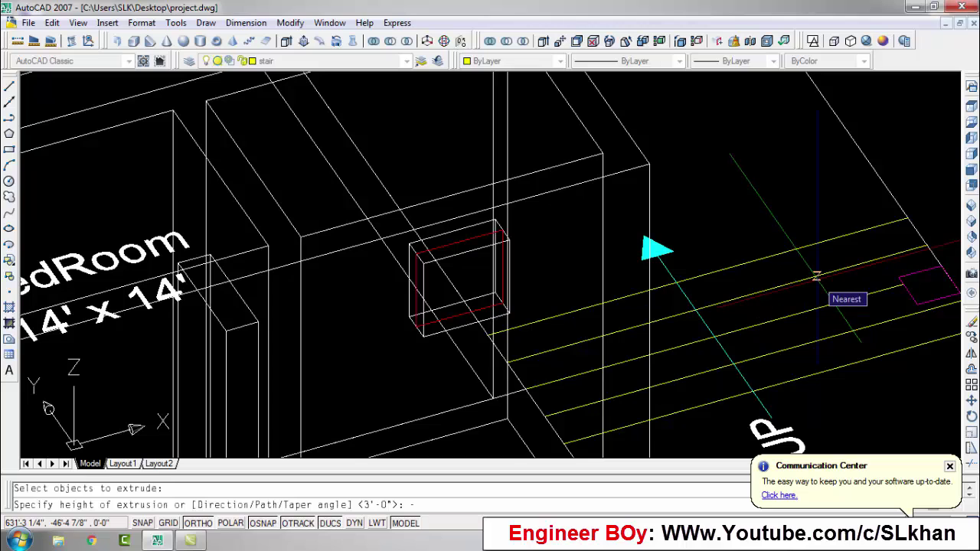
pyautogui.scroll(-5, 812, 277)
pyautogui.write("2.5'")
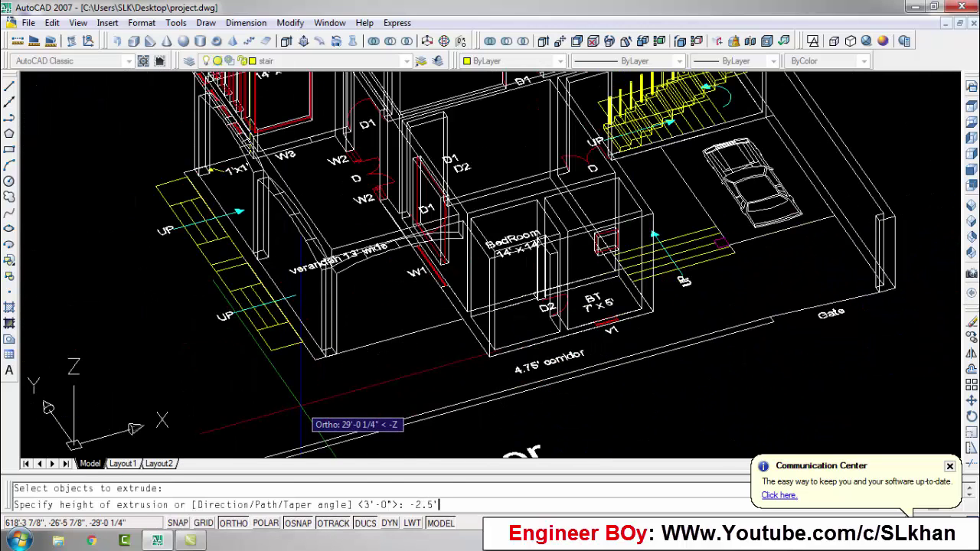
pyautogui.press('Return')
pyautogui.press('Escape')
pyautogui.click(883, 41)
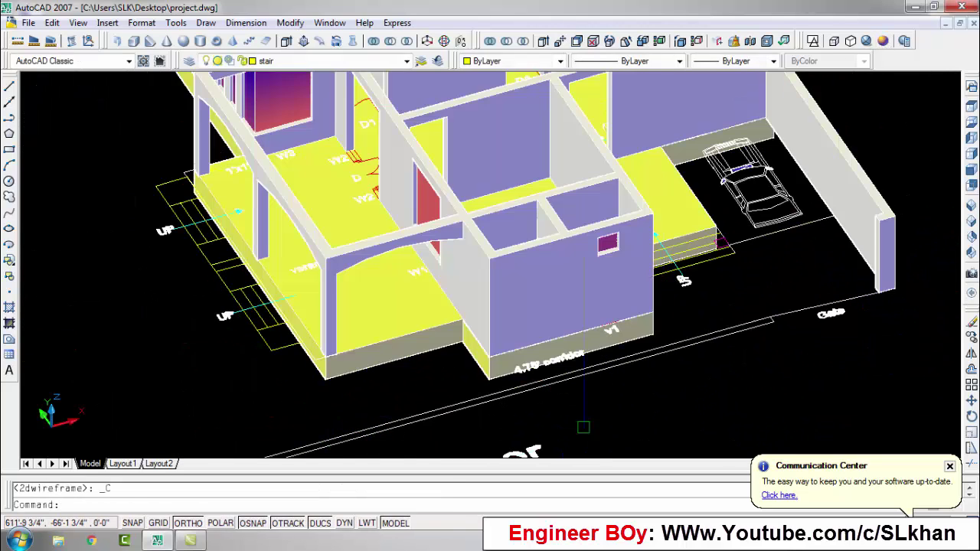
pyautogui.press('Escape')
pyautogui.write('3do')
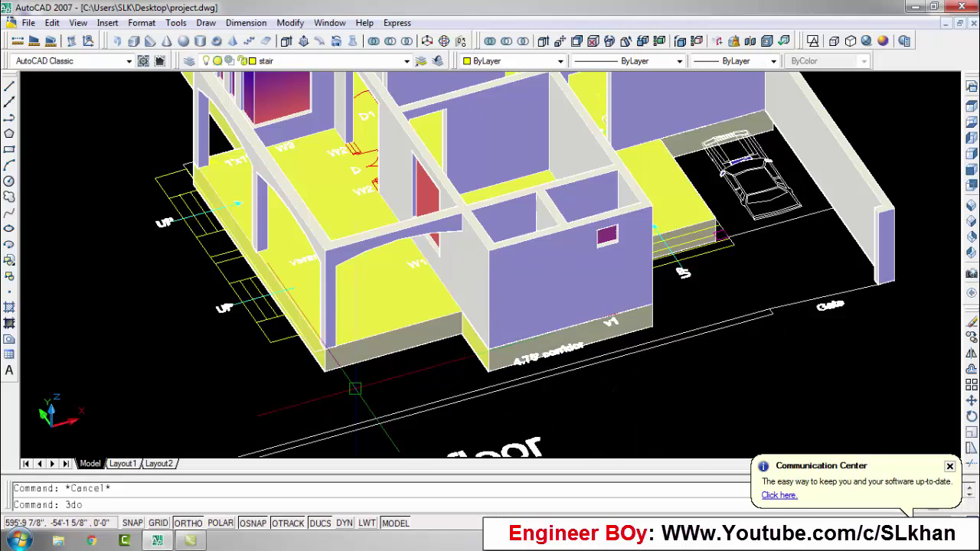
# Give the floor slab colour 31 (orange).
pyautogui.press('Return')
pyautogui.moveTo(354, 389); pyautogui.dragTo(425, 362)
pyautogui.press('Return')
pyautogui.click(435, 308)
pyautogui.click(505, 62)
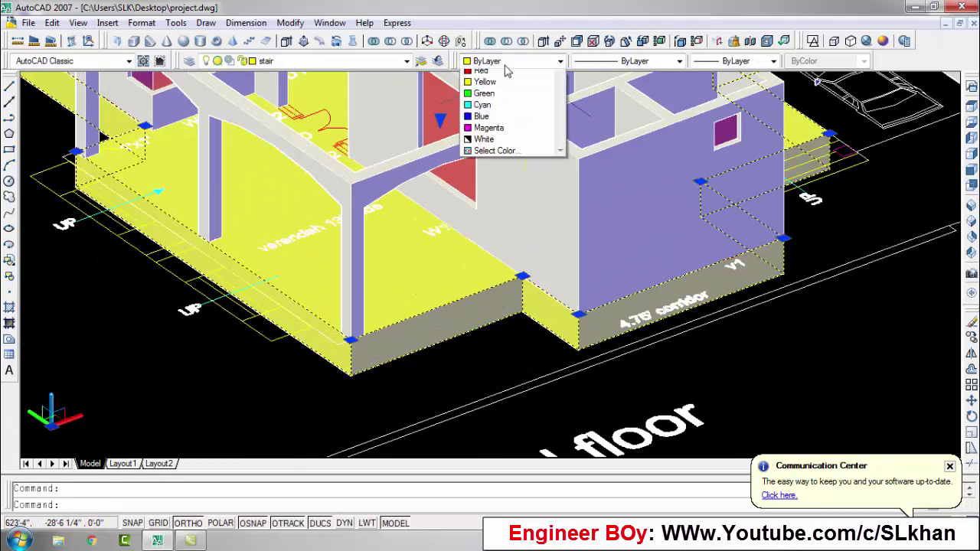
pyautogui.click(494, 185)
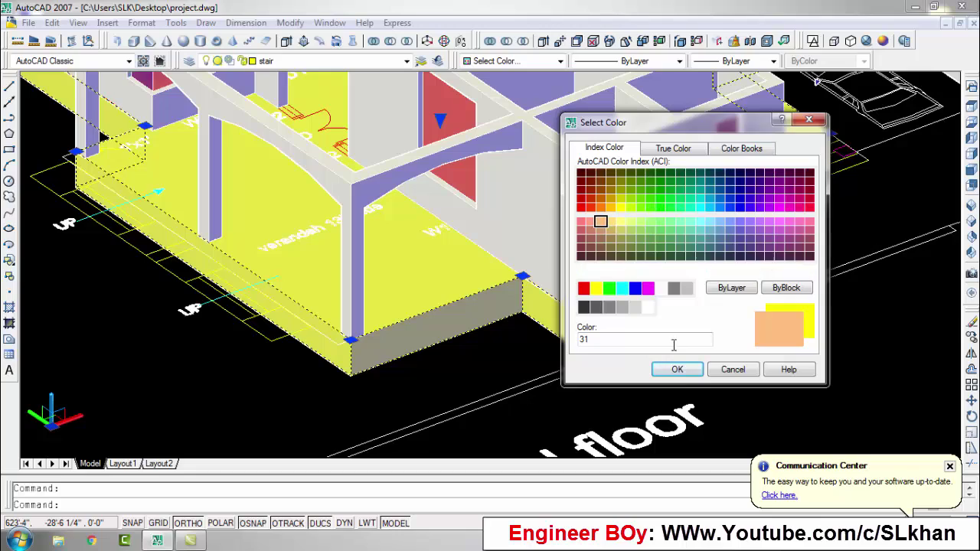
pyautogui.click(676, 369)
pyautogui.press('Escape')
# Recolour a floor face using Color Faces.
pyautogui.scroll(-3, 428, 352)
pyautogui.keyDown('shift'); pyautogui.moveTo(413, 358); pyautogui.dragTo(510, 321, button='middle'); pyautogui.keyUp('shift')
pyautogui.scroll(2, 503, 322)
pyautogui.press('Escape')
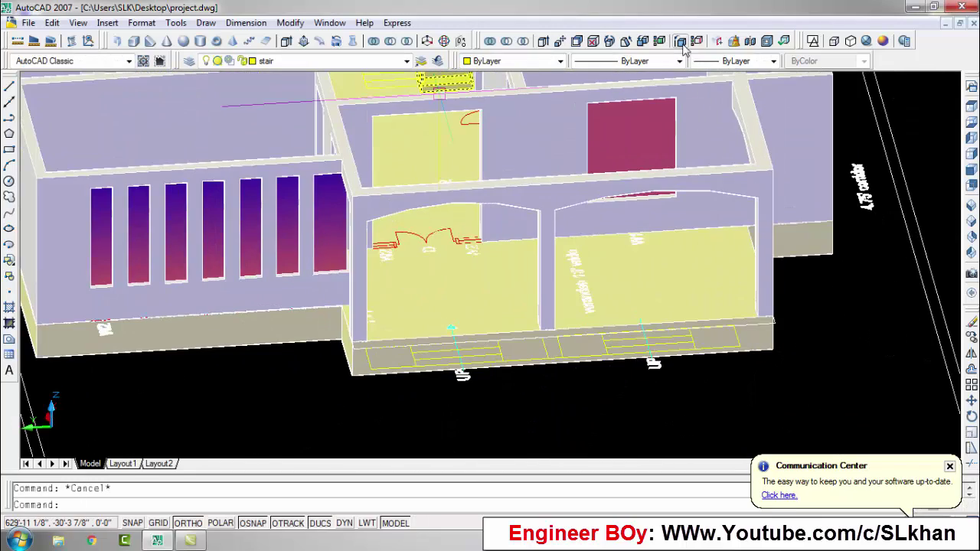
pyautogui.click(680, 40)
pyautogui.click(459, 291)
pyautogui.press('Return')
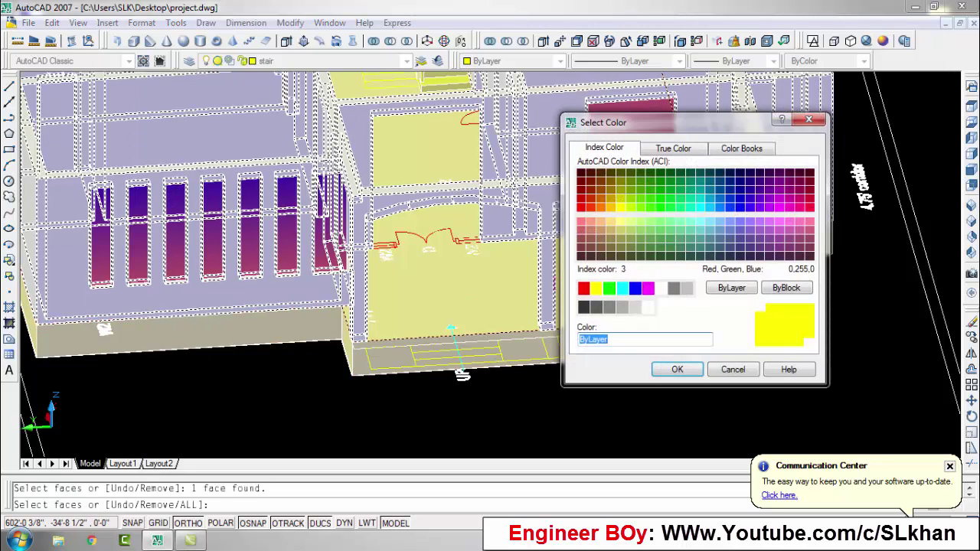
pyautogui.click(677, 370)
pyautogui.press('Escape')
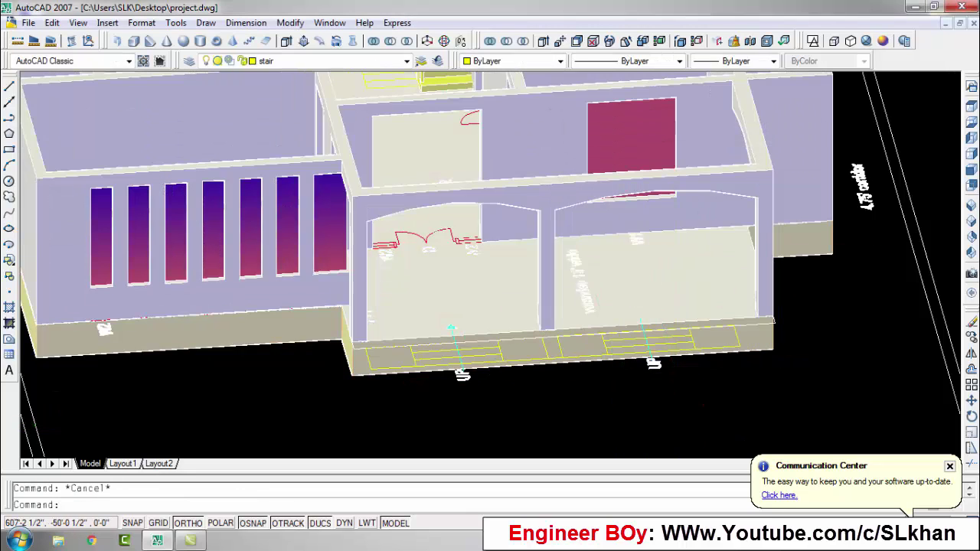
# Set the verandah floor slab colour to orange.
pyautogui.scroll(4, 697, 222)
pyautogui.click(720, 229)
pyautogui.click(513, 61)
pyautogui.click(498, 169)
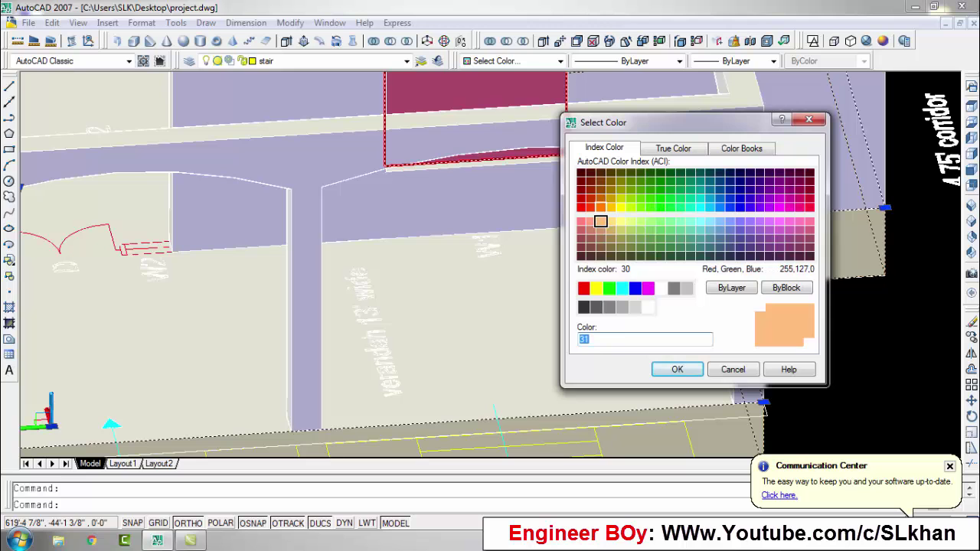
pyautogui.click(677, 370)
pyautogui.scroll(-3, 597, 230)
pyautogui.press('Escape')
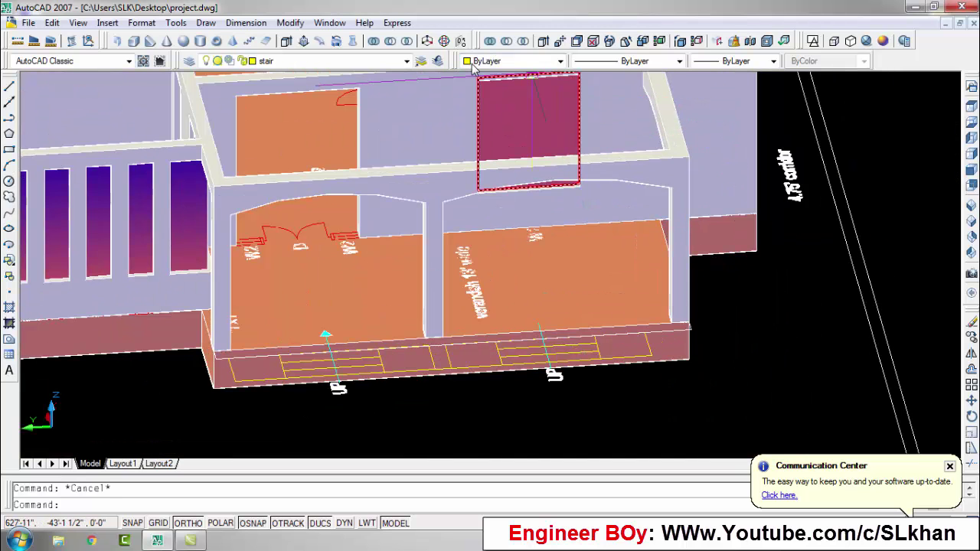
# Colour the verandah floor face white with Color Faces.
pyautogui.click(659, 40)
pyautogui.click(697, 273)
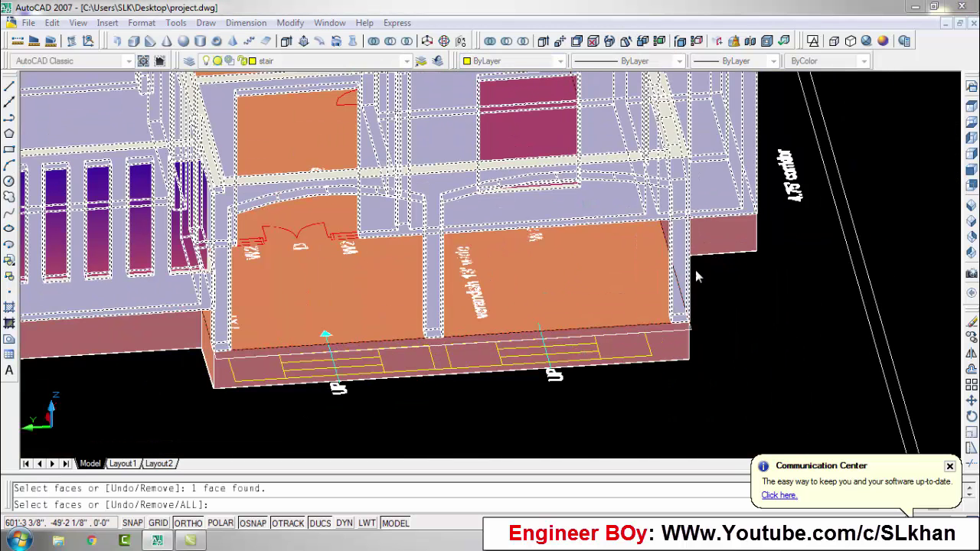
pyautogui.press('Return')
pyautogui.click(676, 369)
pyautogui.scroll(-3, 689, 306)
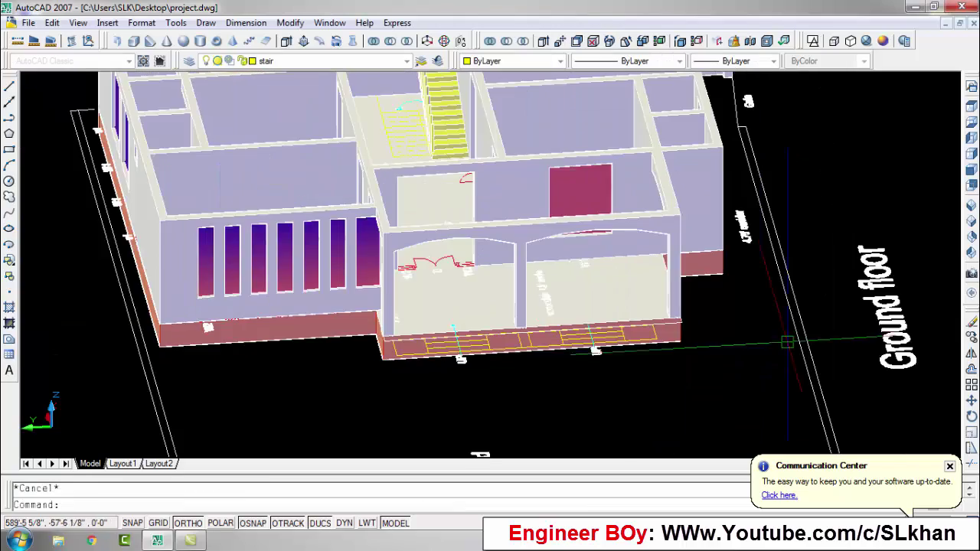
pyautogui.scroll(-2, 689, 306)
pyautogui.press('Escape')
pyautogui.press('Return')
pyautogui.moveTo(744, 354); pyautogui.dragTo(512, 370)
# Trace a closed polyline outline around the front entrance step area.
pyautogui.scroll(5, 512, 371)
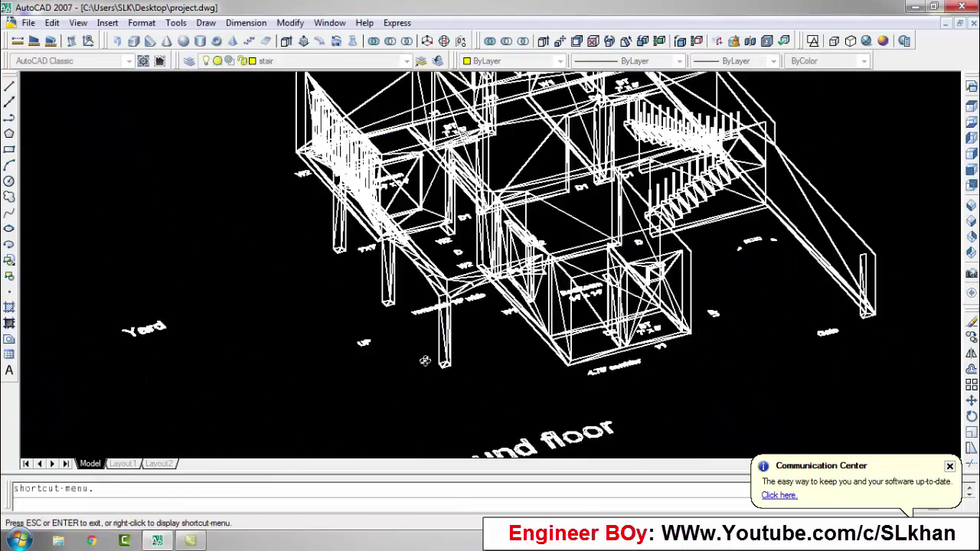
pyautogui.press('Escape')
pyautogui.scroll(3, 513, 371)
pyautogui.click(512, 371)
pyautogui.scroll(-2, 552, 398)
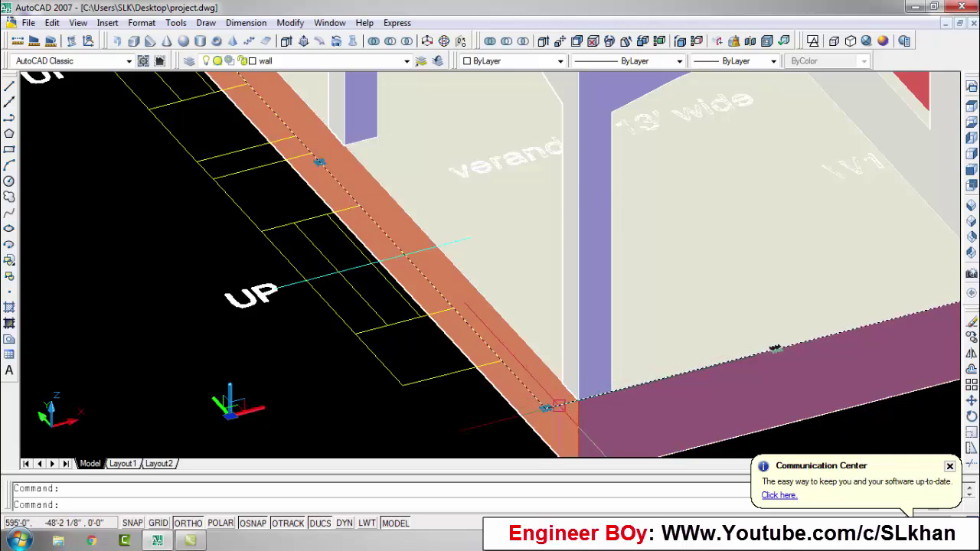
pyautogui.scroll(-3, 559, 406)
pyautogui.scroll(5, 306, 345)
pyautogui.press('Escape')
pyautogui.write('pl')
pyautogui.press('Return')
pyautogui.click(151, 335)
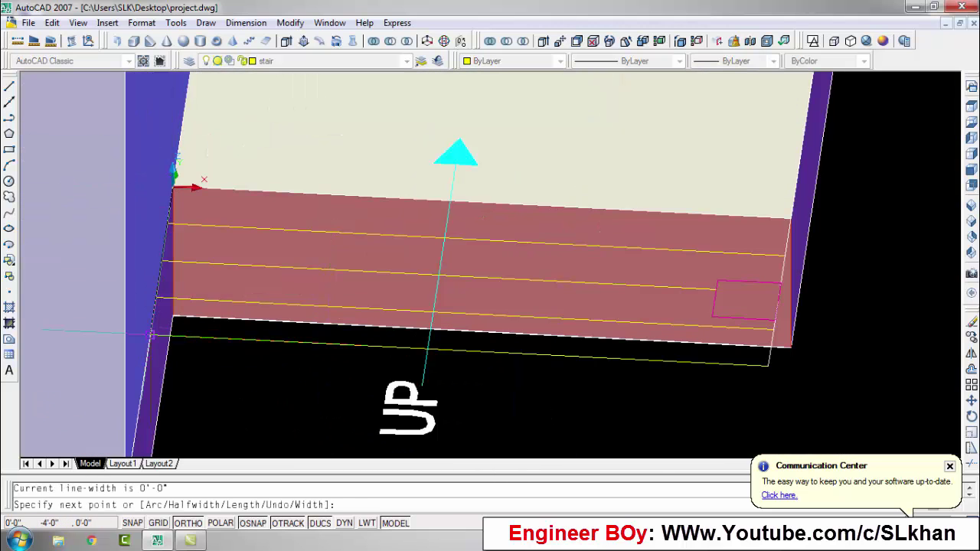
pyautogui.click(173, 186)
pyautogui.press('Return')
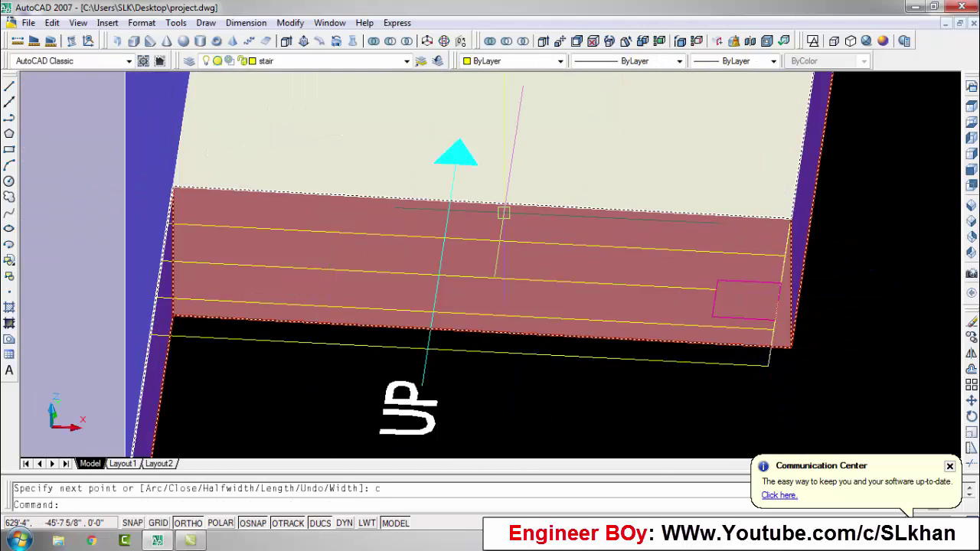
# Copy the step lines out beside the gate.
pyautogui.click(496, 239)
pyautogui.write('c')
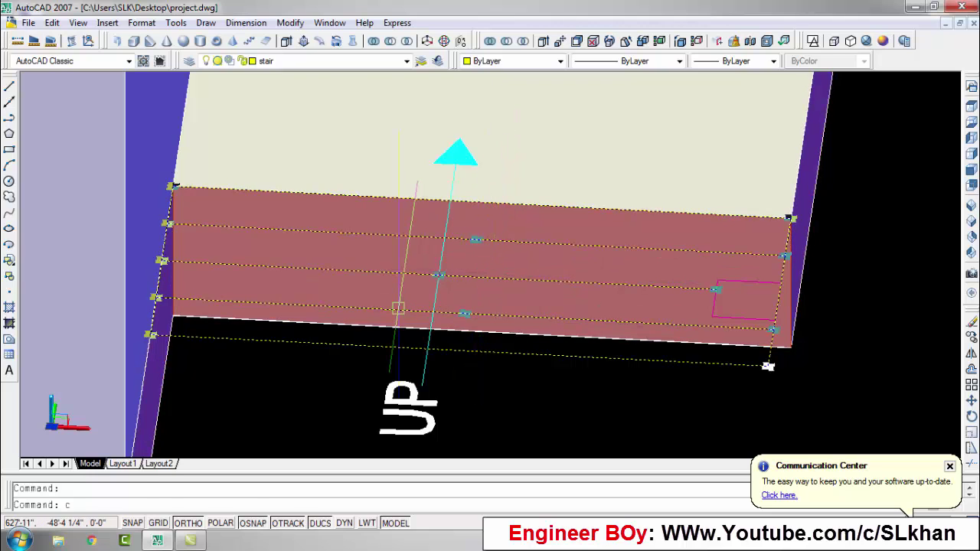
pyautogui.write('o')
pyautogui.press('Return')
pyautogui.scroll(-3, 788, 220)
pyautogui.click(887, 289)
pyautogui.press('Escape')
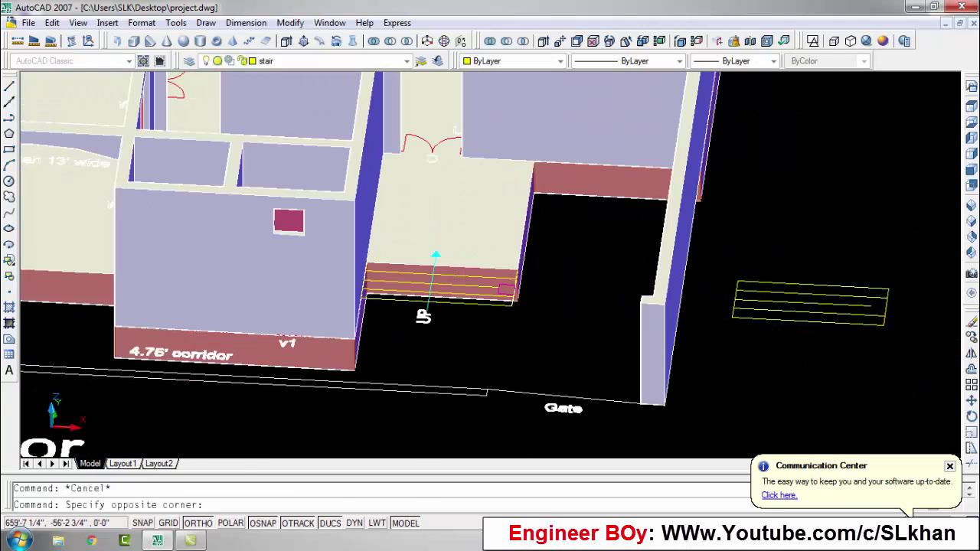
# Attempt to move, extend and add lines to the copied step lines, cancelling each.
pyautogui.moveTo(903, 264); pyautogui.dragTo(727, 329)
pyautogui.write('m')
pyautogui.press('Return')
pyautogui.scroll(3, 733, 317)
pyautogui.scroll(3, 842, 329)
pyautogui.press('Escape')
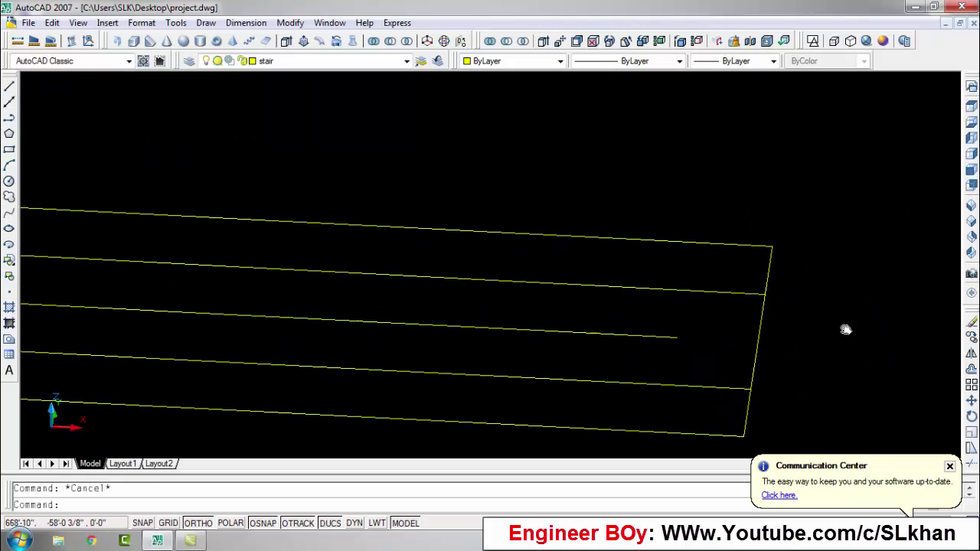
pyautogui.write('ex')
pyautogui.press('Return')
pyautogui.press('Escape')
pyautogui.press('Escape')
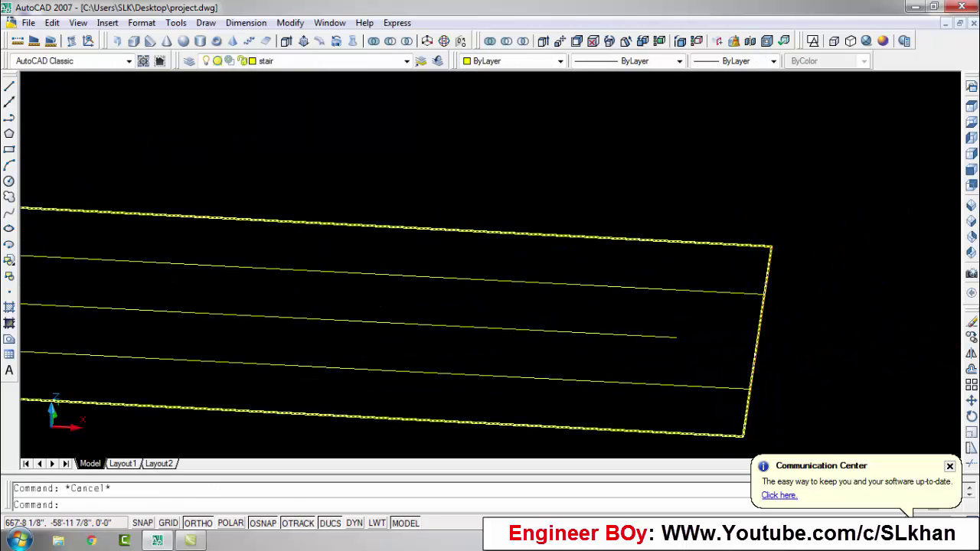
pyautogui.write('l')
pyautogui.press('Return')
pyautogui.click(676, 338)
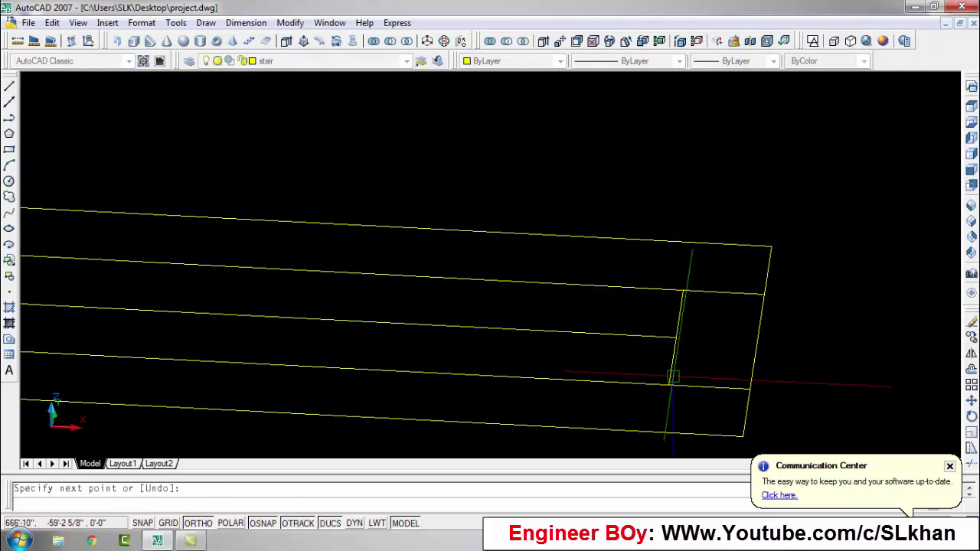
pyautogui.press('Escape')
# Run BOUNDARY with Pick Points, picking inside the bottom step strip.
pyautogui.scroll(-2, 673, 376)
pyautogui.press('Return')
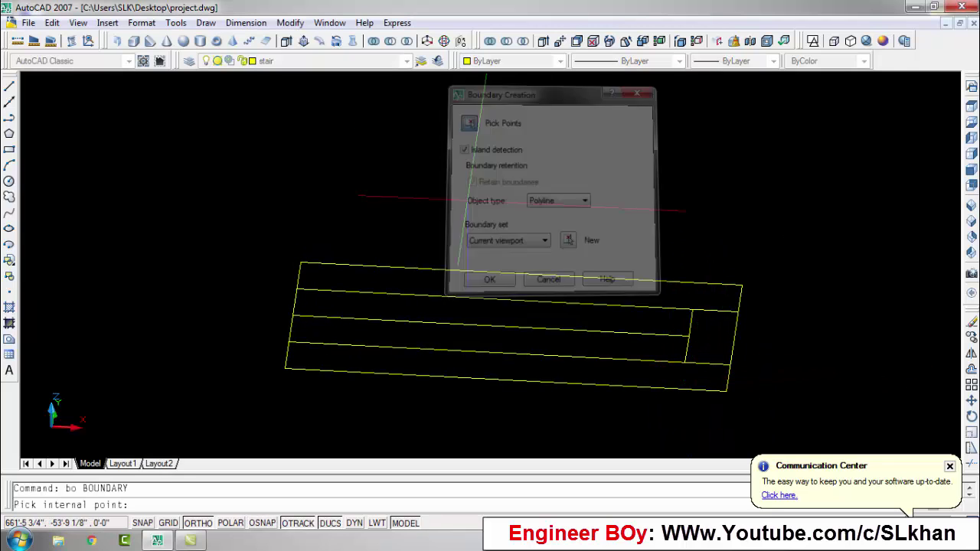
pyautogui.click(465, 103)
pyautogui.click(463, 360)
# Finish the strip boundaries and extrude the first two strips to 2.5 and 2'.
pyautogui.press('Return')
pyautogui.scroll(2, 640, 201)
pyautogui.write('ext')
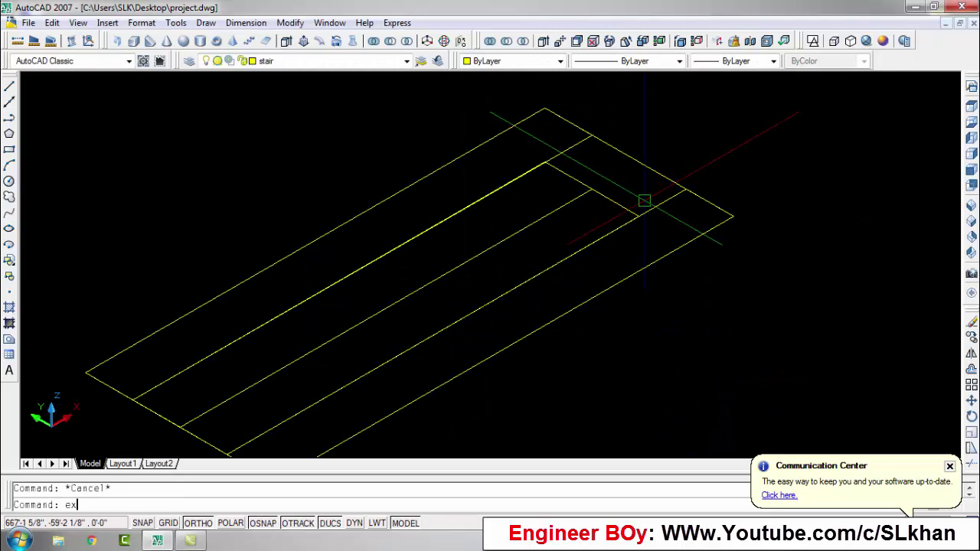
pyautogui.press('Return')
pyautogui.click(486, 148)
pyautogui.press('Return')
pyautogui.write('2.5')
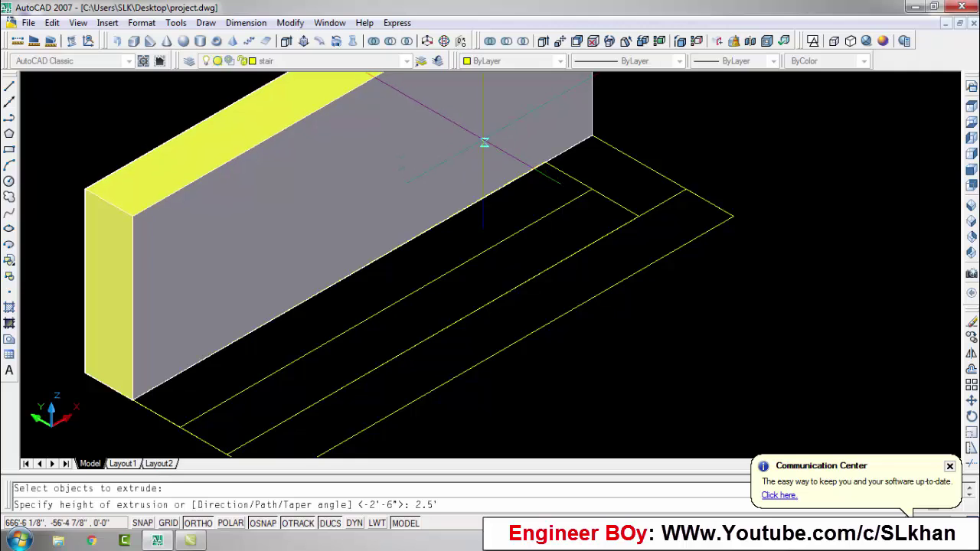
pyautogui.press('Return')
pyautogui.press('Return')
pyautogui.click(518, 223)
pyautogui.press('Return')
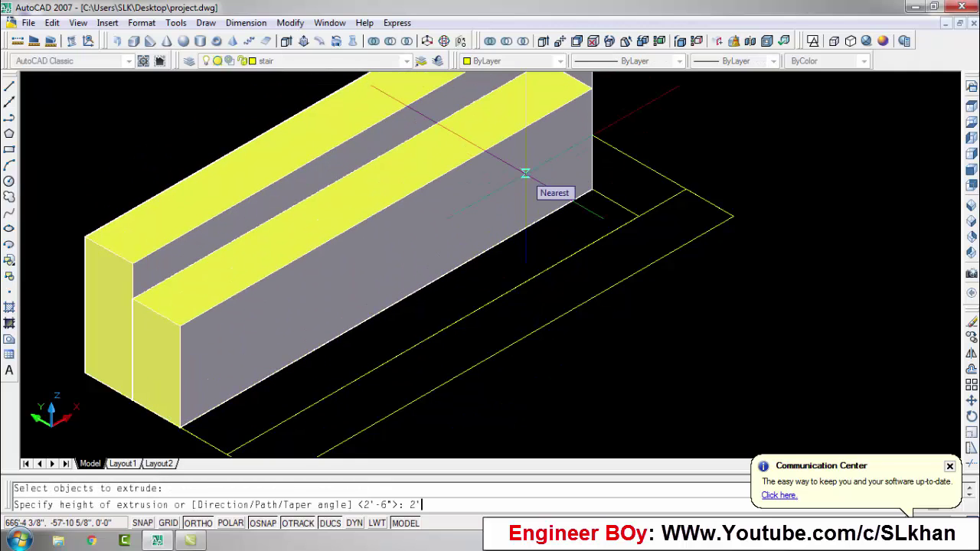
pyautogui.press('Return')
pyautogui.press('Return')
pyautogui.press('Escape')
# Extrude two more strips to heights 1.5 and 12.
pyautogui.press('Return')
pyautogui.click(612, 234)
pyautogui.press('Return')
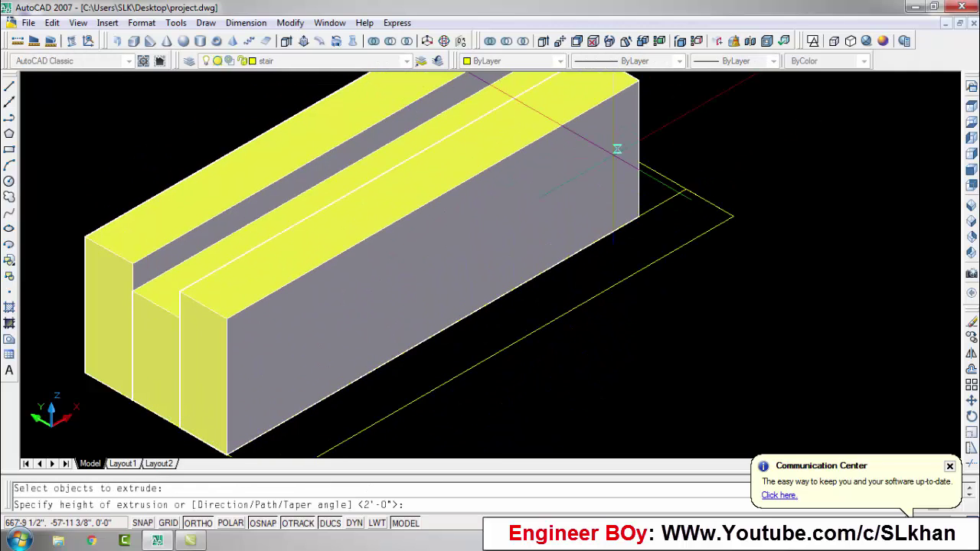
pyautogui.write('1.5')
pyautogui.press('Return')
pyautogui.press('Return')
pyautogui.click(618, 167)
pyautogui.press('Return')
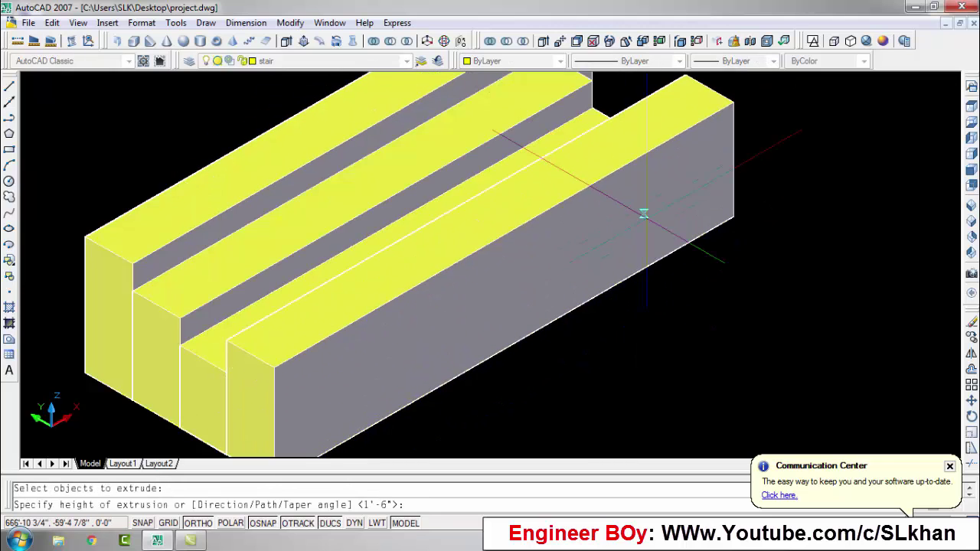
pyautogui.write('12')
pyautogui.press('Return')
pyautogui.scroll(-2, 560, 209)
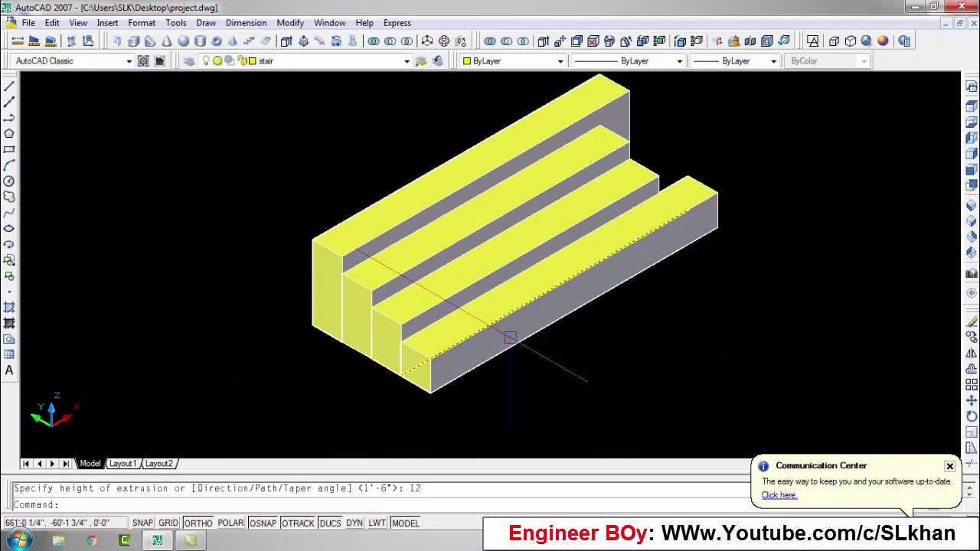
# Undo the wrong extrusions and extrude the lowest step strip 6 inches high.
pyautogui.write('u')
pyautogui.press('Return')
pyautogui.press('Return')
pyautogui.press('Return')
pyautogui.write('ext')
pyautogui.press('Return')
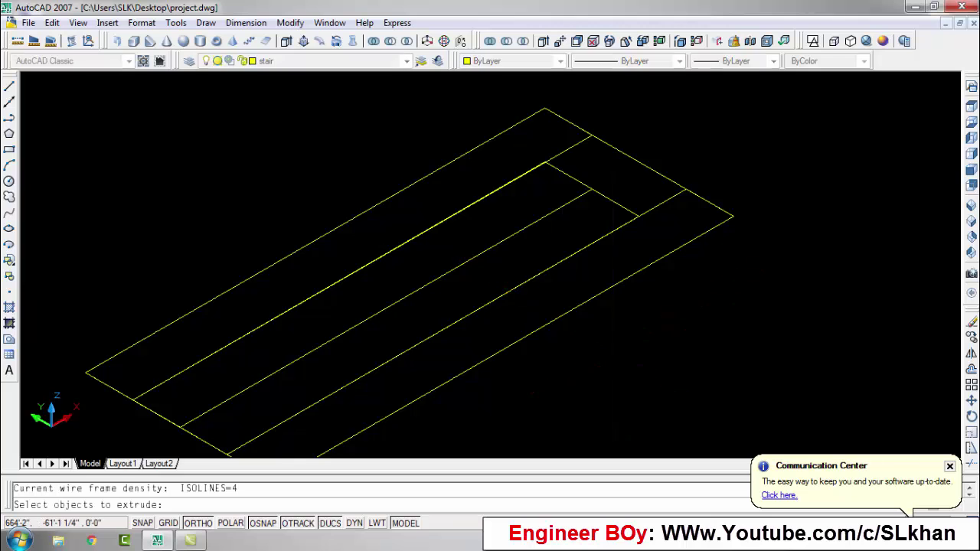
pyautogui.click(550, 255)
pyautogui.press('Return')
pyautogui.write('6')
pyautogui.press('Return')
pyautogui.click(161, 384)
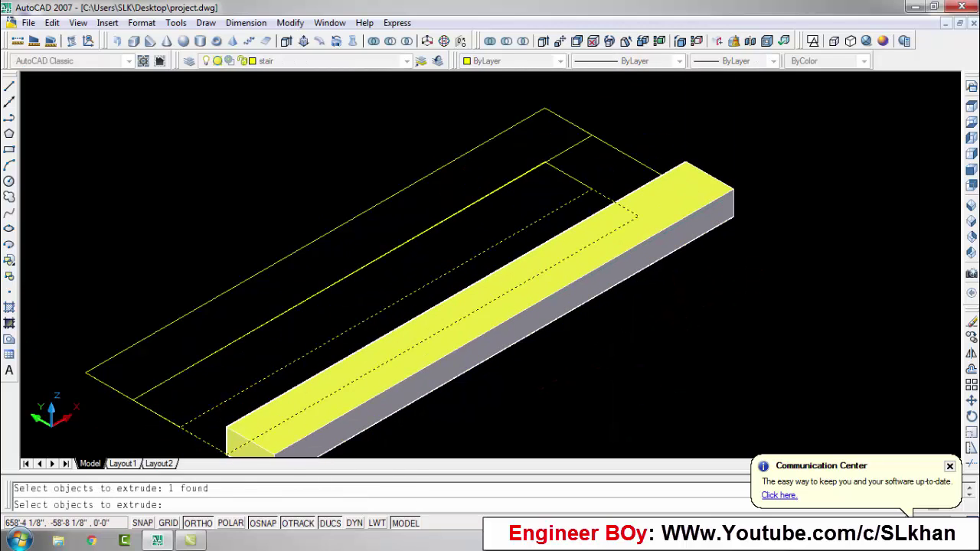
# Extrude the second, third and top step strips to 12, 18 and 24 inches.
pyautogui.press('Return')
pyautogui.write('12')
pyautogui.press('Return')
pyautogui.press('Return')
pyautogui.click(155, 411)
pyautogui.press('Return')
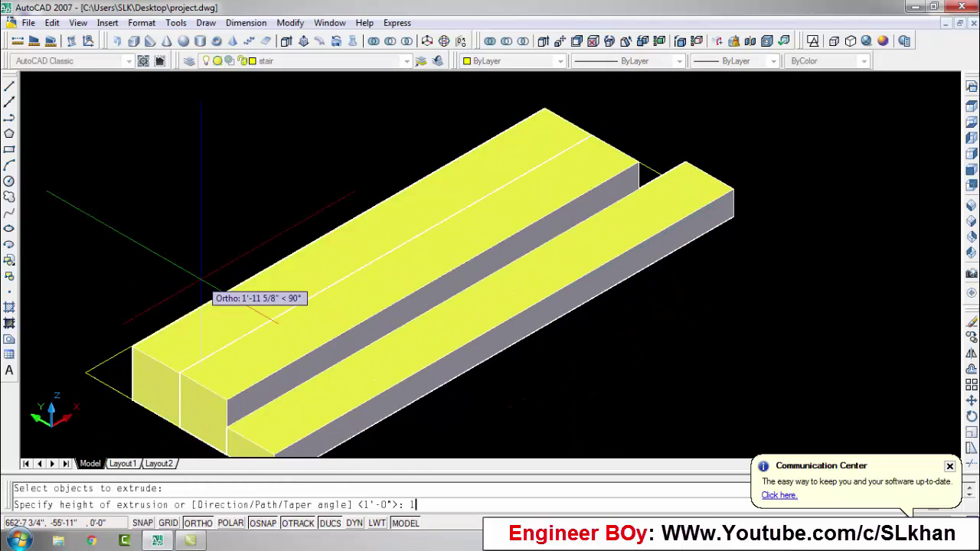
pyautogui.write('18')
pyautogui.press('Return')
pyautogui.press('Return')
pyautogui.click(103, 375)
pyautogui.press('Return')
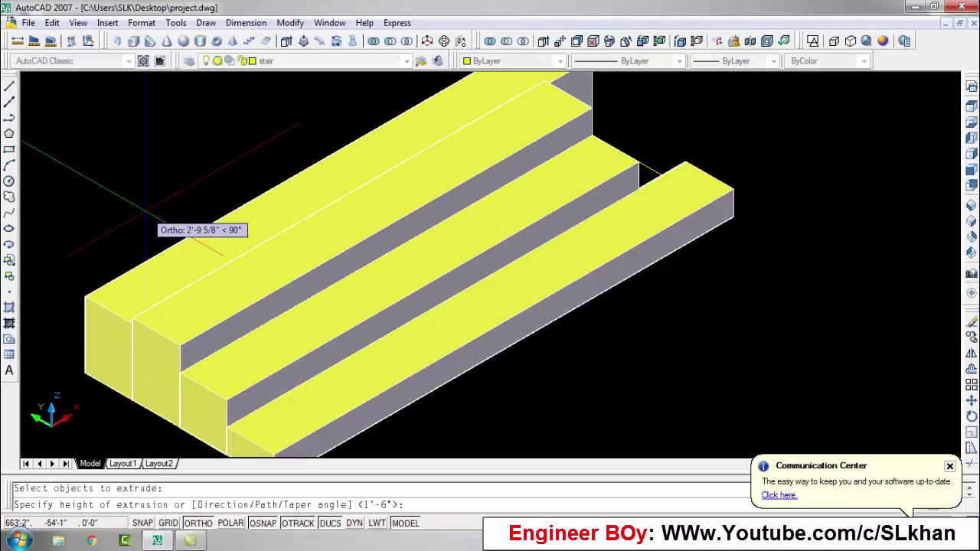
pyautogui.write('24')
pyautogui.press('Return')
pyautogui.press('Escape')
pyautogui.scroll(-5, 545, 264)
pyautogui.scroll(-3, 545, 264)
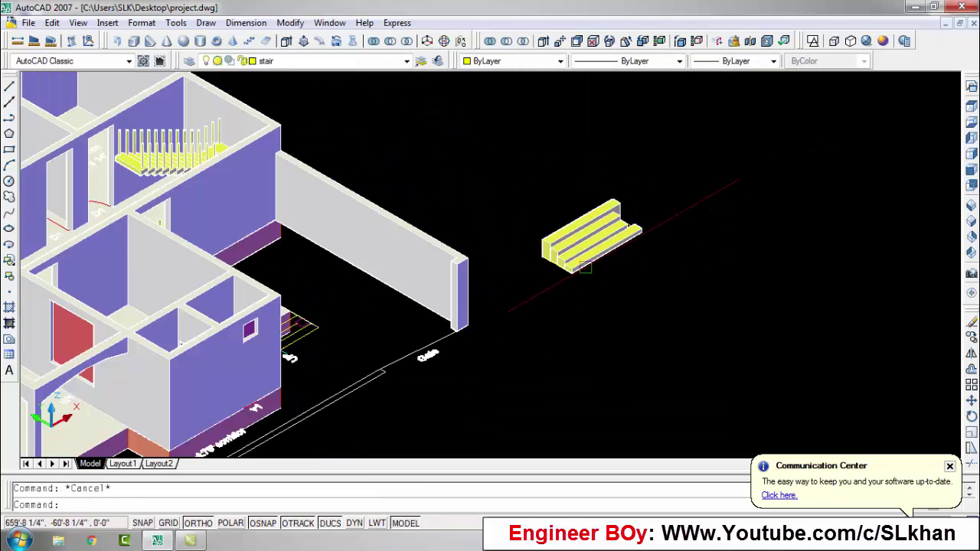
# Orbit between top-down and angled views to locate the step solids.
pyautogui.write('o')
pyautogui.press('Return')
pyautogui.moveTo(571, 276); pyautogui.dragTo(425, 270)
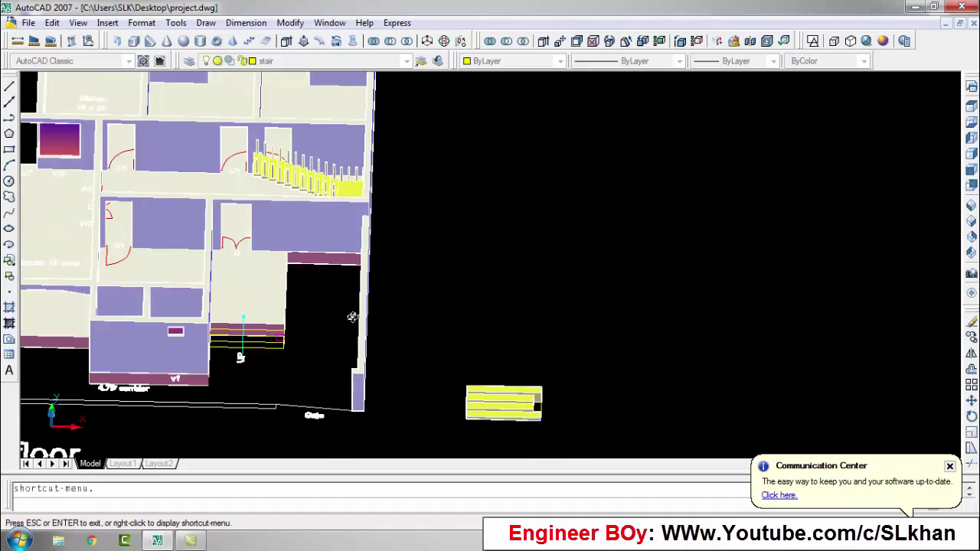
pyautogui.moveTo(429, 307); pyautogui.dragTo(352, 316)
pyautogui.scroll(5, 353, 317)
pyautogui.press('Escape')
pyautogui.write('l')
pyautogui.press('Return')
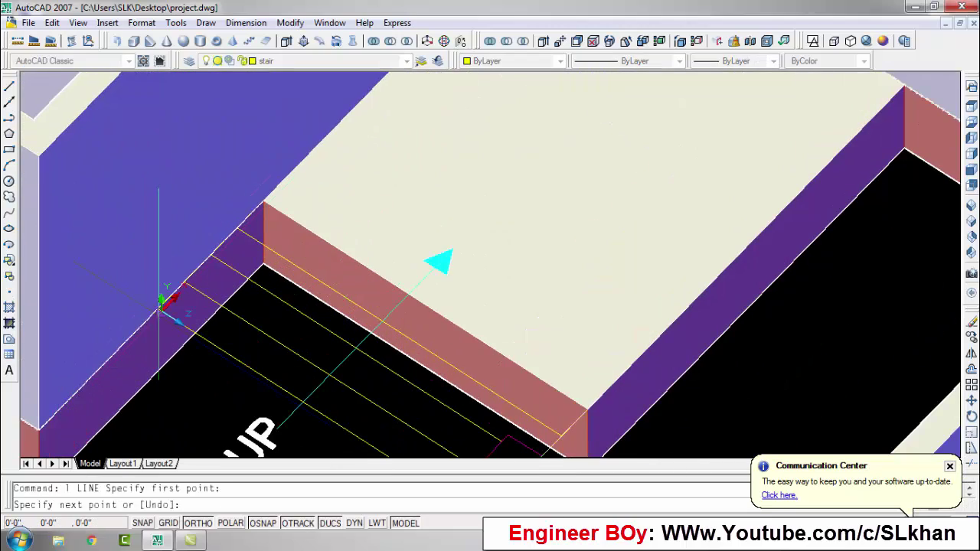
pyautogui.press('Escape')
pyautogui.scroll(4, 155, 273)
pyautogui.scroll(-4, 155, 262)
pyautogui.scroll(-4, 155, 261)
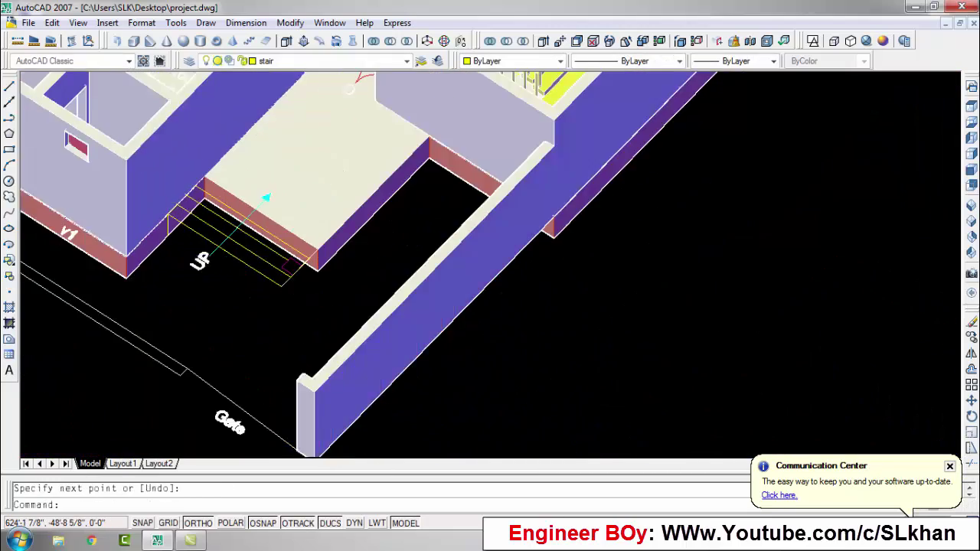
# Window-select the step solids and move them from a corner point to the verandah edge.
pyautogui.click(400, 331)
pyautogui.write('m')
pyautogui.press('Return')
pyautogui.scroll(5, 375, 389)
pyautogui.click(372, 392)
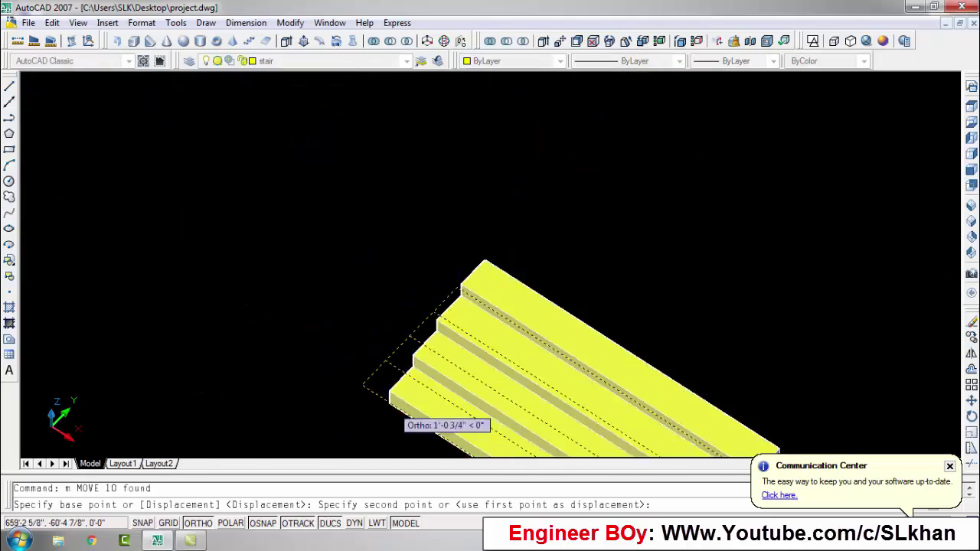
pyautogui.scroll(-6, 372, 392)
pyautogui.scroll(8, 221, 187)
pyautogui.scroll(-3, 221, 187)
pyautogui.press('Escape')
pyautogui.scroll(-2, 555, 314)
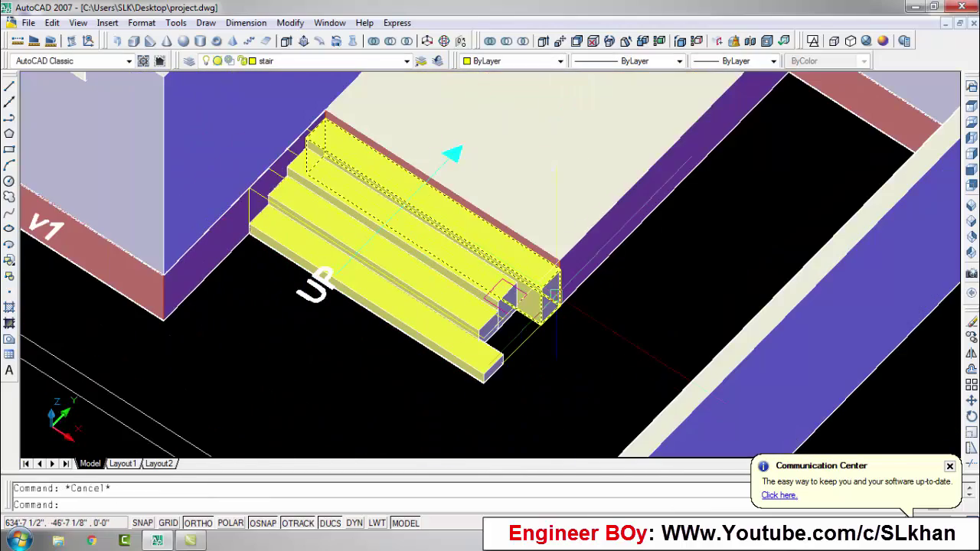
# Orbit around the building to check the steps' placement, including from below.
pyautogui.write('o')
pyautogui.press('Return')
pyautogui.moveTo(562, 333)
pyautogui.mouseDown()
pyautogui.moveTo(464, 273)
pyautogui.moveTo(485, 344)
pyautogui.moveTo(467, 273)
pyautogui.moveTo(695, 368)
pyautogui.mouseUp()
pyautogui.scroll(5, 695, 368)
pyautogui.press('Escape')
pyautogui.press('Return')
pyautogui.moveTo(499, 324)
pyautogui.mouseDown()
pyautogui.moveTo(339, 334)
pyautogui.moveTo(475, 344)
pyautogui.mouseUp()
pyautogui.scroll(3, 475, 343)
pyautogui.press('Escape')
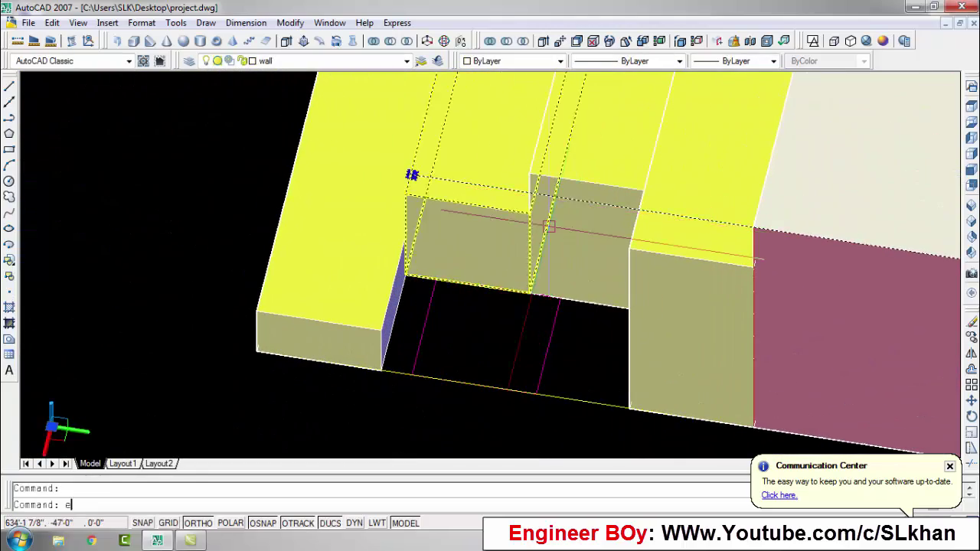
# Switch to 2D Wireframe and draw a polyline outline in the step gap.
pyautogui.click(305, 43)
pyautogui.press('Escape')
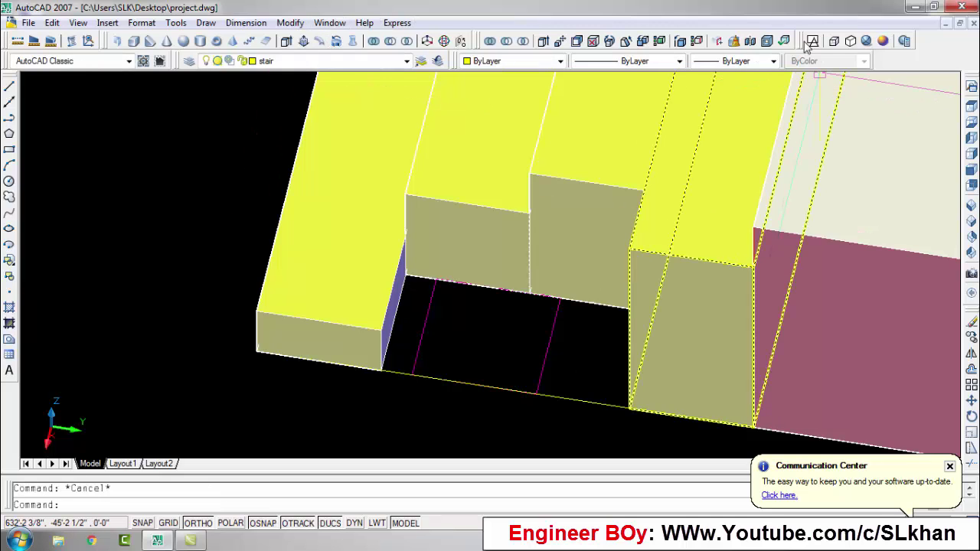
pyautogui.click(304, 44)
pyautogui.press('Escape')
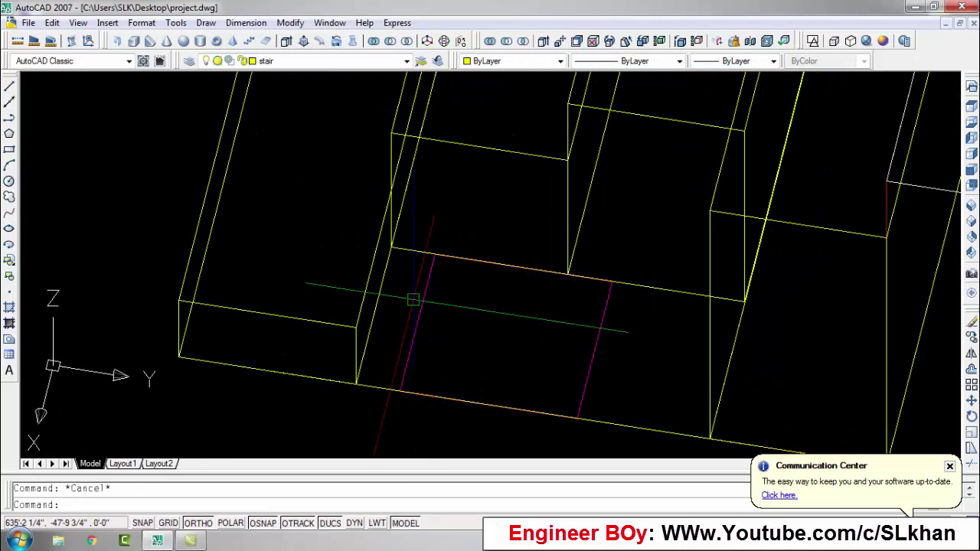
pyautogui.write('pl')
pyautogui.press('Return')
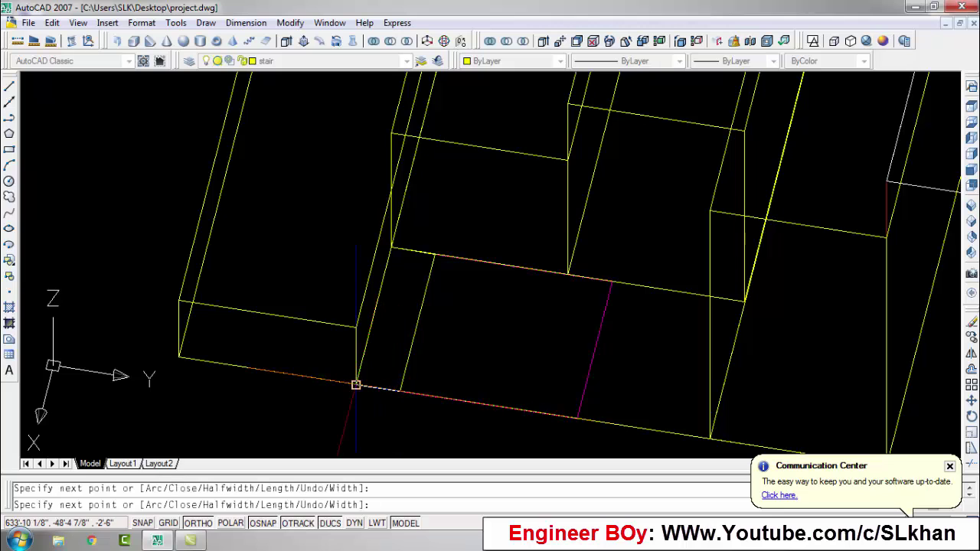
pyautogui.press('Return')
pyautogui.press('Return')
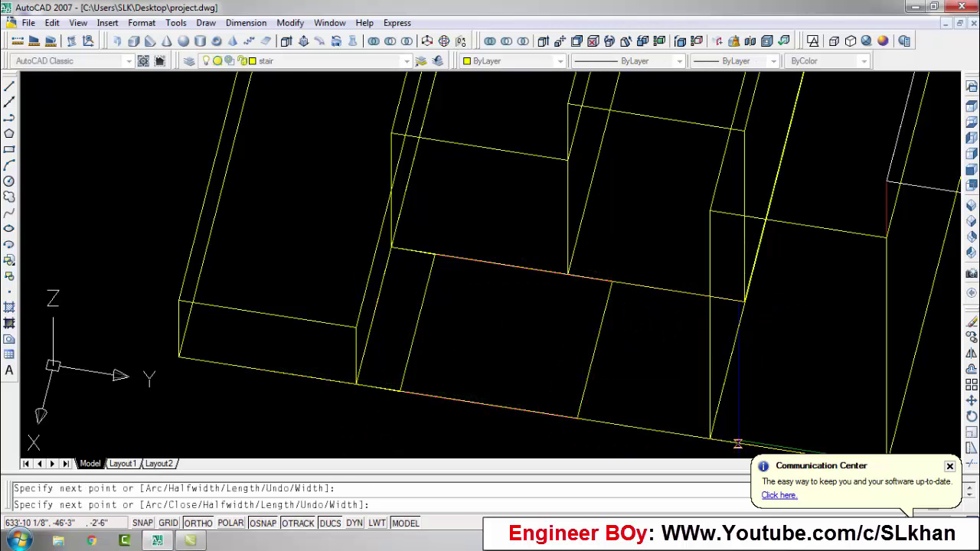
pyautogui.press('Escape')
pyautogui.keyDown('shift'); pyautogui.moveTo(597, 383); pyautogui.dragTo(624, 284, button='middle'); pyautogui.keyUp('shift')
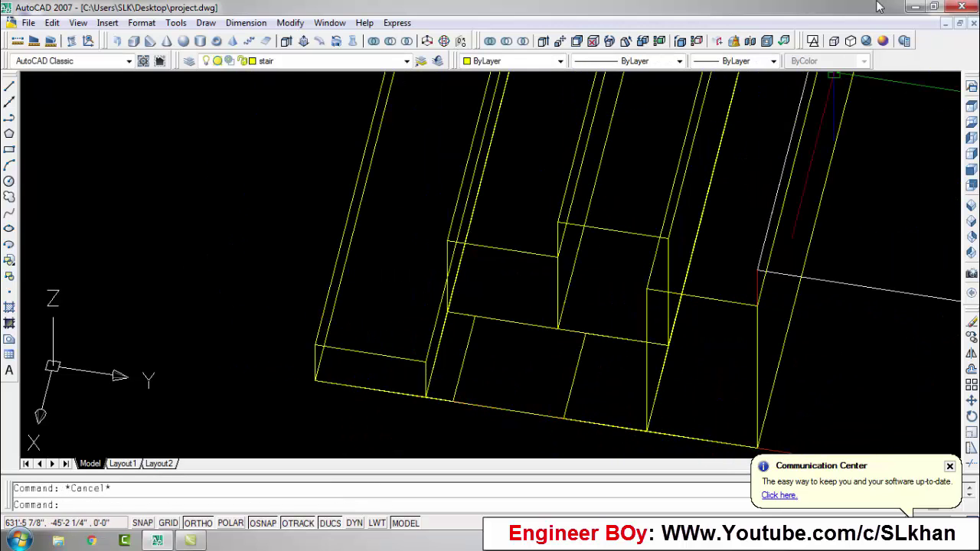
# Return to Conceptual shading and extrude the gap outline into a filler block.
pyautogui.click(882, 40)
pyautogui.write('t')
pyautogui.press('Return')
pyautogui.click(570, 375)
pyautogui.press('Return')
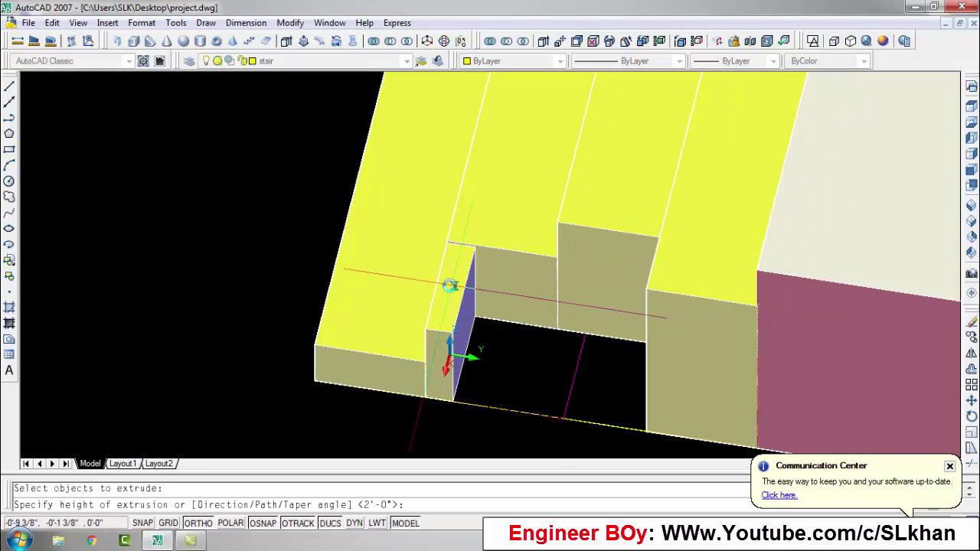
pyautogui.press('Return')
pyautogui.moveTo(582, 421); pyautogui.dragTo(476, 375, button='middle')
pyautogui.click(481, 339)
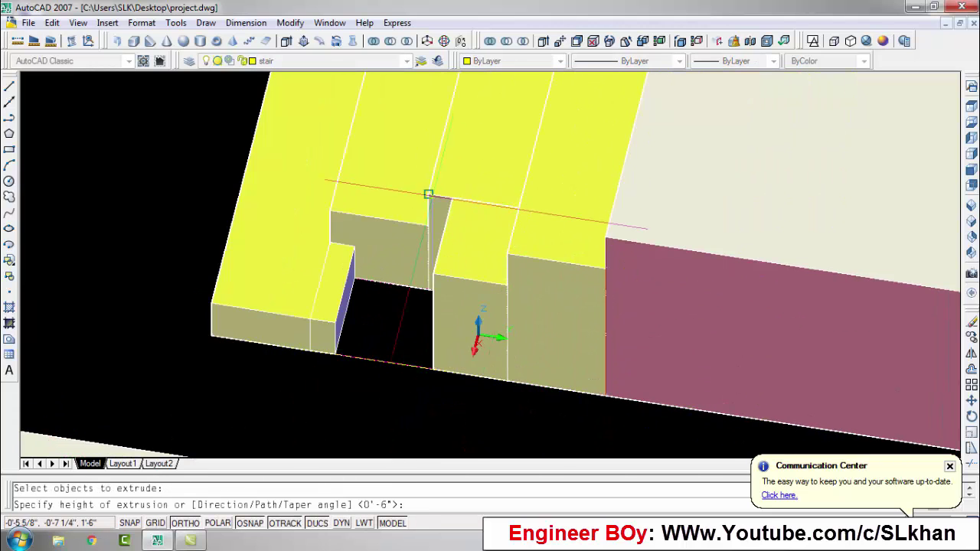
pyautogui.press('Escape')
pyautogui.keyDown('shift'); pyautogui.moveTo(431, 197); pyautogui.dragTo(598, 297, button='middle'); pyautogui.keyUp('shift')
pyautogui.keyDown('shift'); pyautogui.moveTo(386, 310); pyautogui.dragTo(448, 339, button='middle'); pyautogui.keyUp('shift')
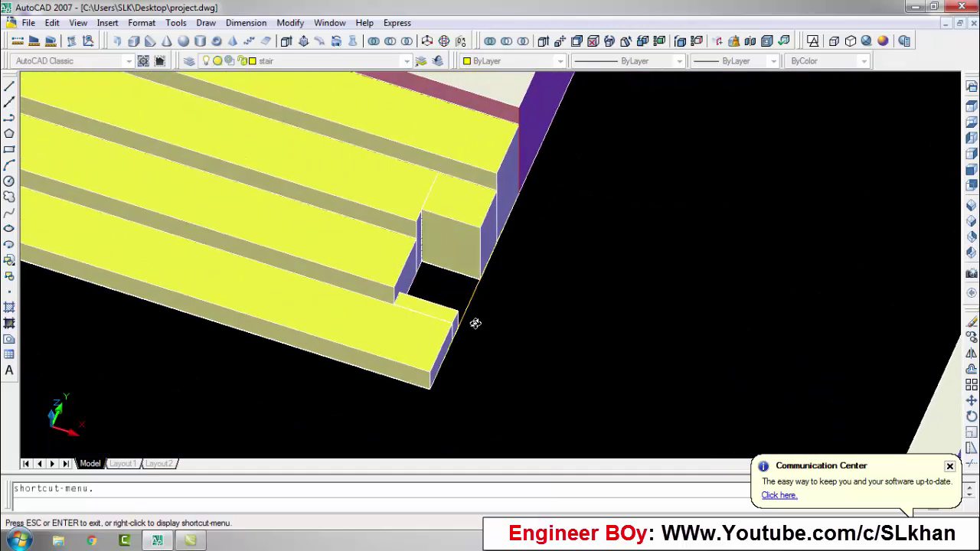
# Extrude the preselected rectangle into a tall yellow pillar at the entrance-step corner.
pyautogui.write('ext')
pyautogui.press('Return')
pyautogui.scroll(-3, 459, 337)
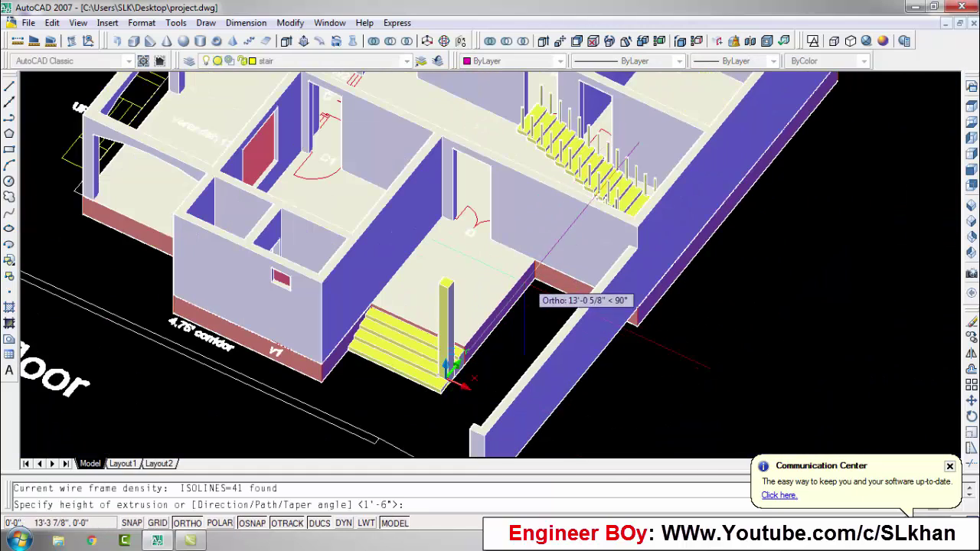
pyautogui.click(446, 273)
pyautogui.press('Escape')
# Draw a helper line ending at the pillar's corner.
pyautogui.write('l')
pyautogui.press('Return')
pyautogui.scroll(3, 723, 243)
pyautogui.click(726, 223)
pyautogui.press('Escape')
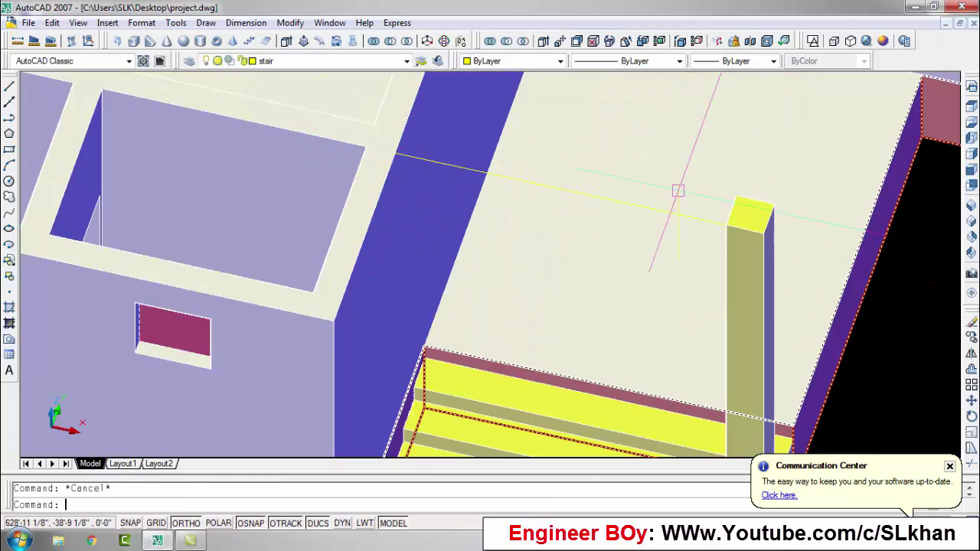
# Attempt further helper lines from the pillar's top corner, cancelling them.
pyautogui.press('Return')
pyautogui.click(737, 197)
pyautogui.scroll(-3, 344, 131)
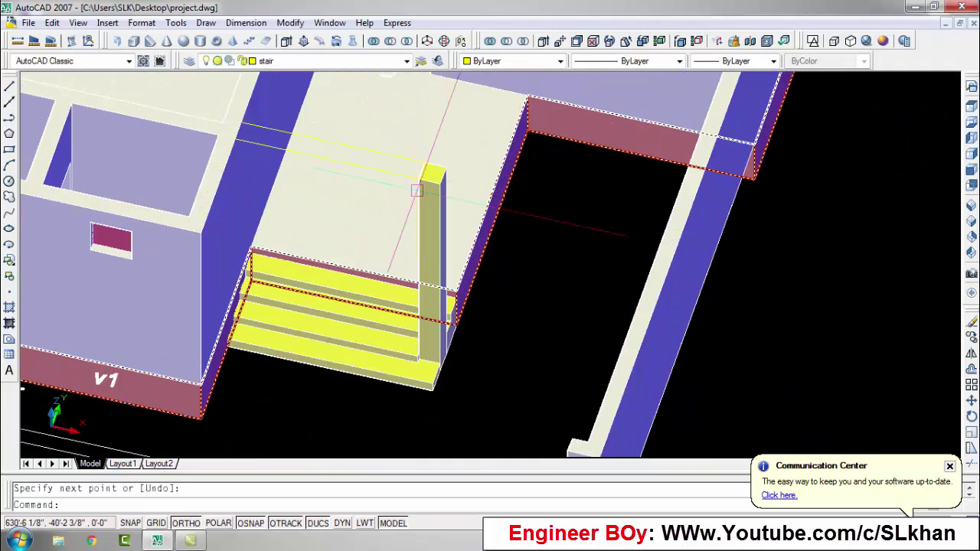
pyautogui.press('Escape')
pyautogui.scroll(5, 408, 191)
pyautogui.moveTo(383, 229); pyautogui.dragTo(408, 191, button='middle')
pyautogui.write('l')
pyautogui.press('Return')
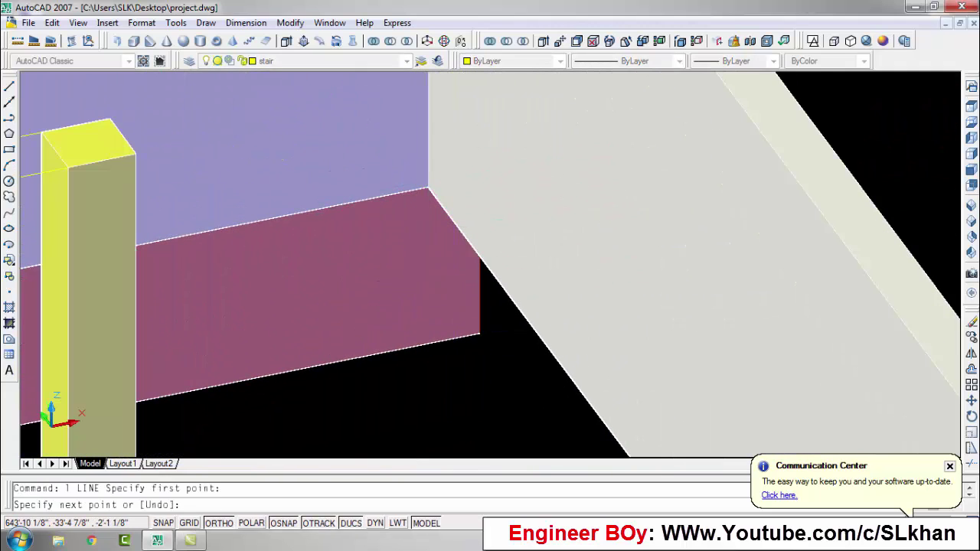
pyautogui.press('Escape')
# In 2D Wireframe, presspull a closed area near the Gate into a red base block, then restore shading.
pyautogui.click(812, 41)
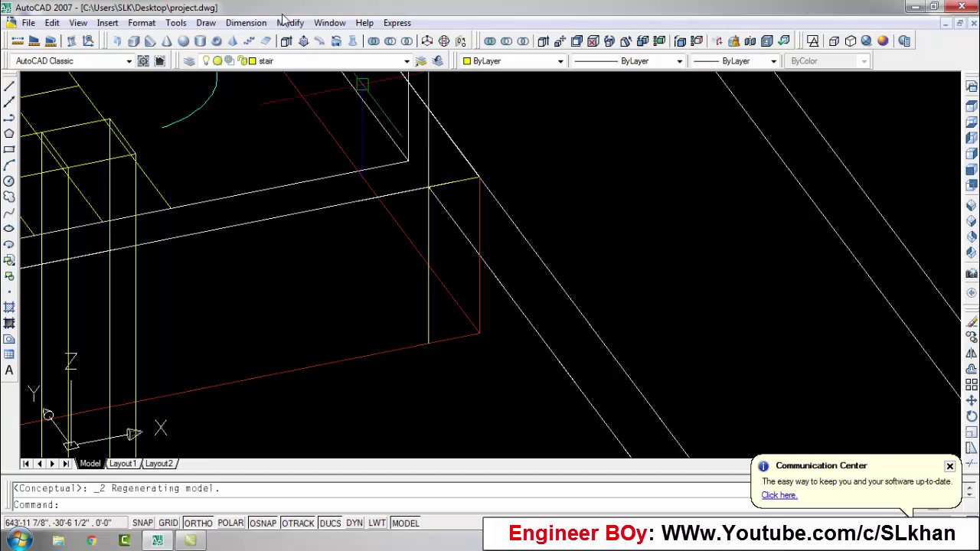
pyautogui.click(303, 40)
pyautogui.scroll(-3, 349, 158)
pyautogui.scroll(4, 350, 158)
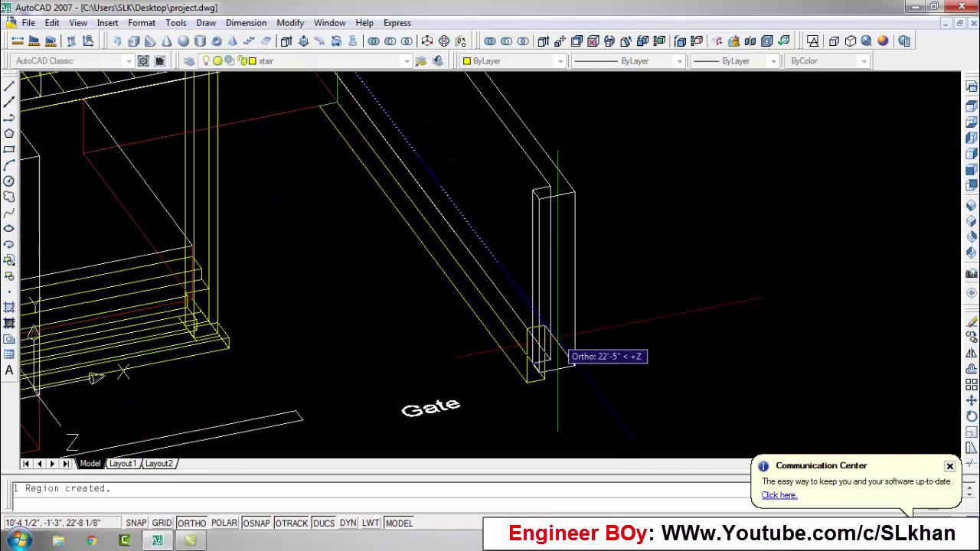
pyautogui.click(582, 369)
pyautogui.click(883, 40)
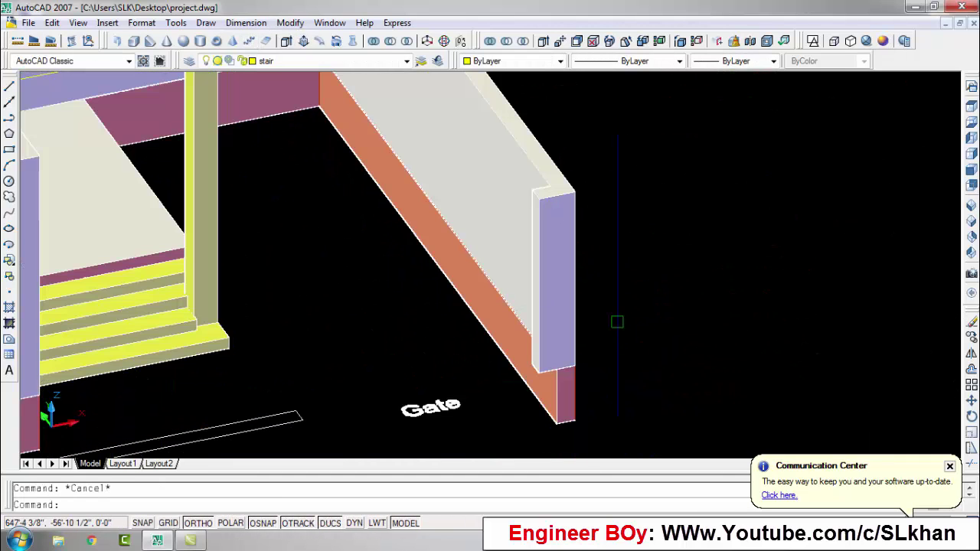
pyautogui.moveTo(617, 321); pyautogui.dragTo(657, 310, button='middle')
# Draw a helper line ending at the boundary wall.
pyautogui.write('l')
pyautogui.press('Return')
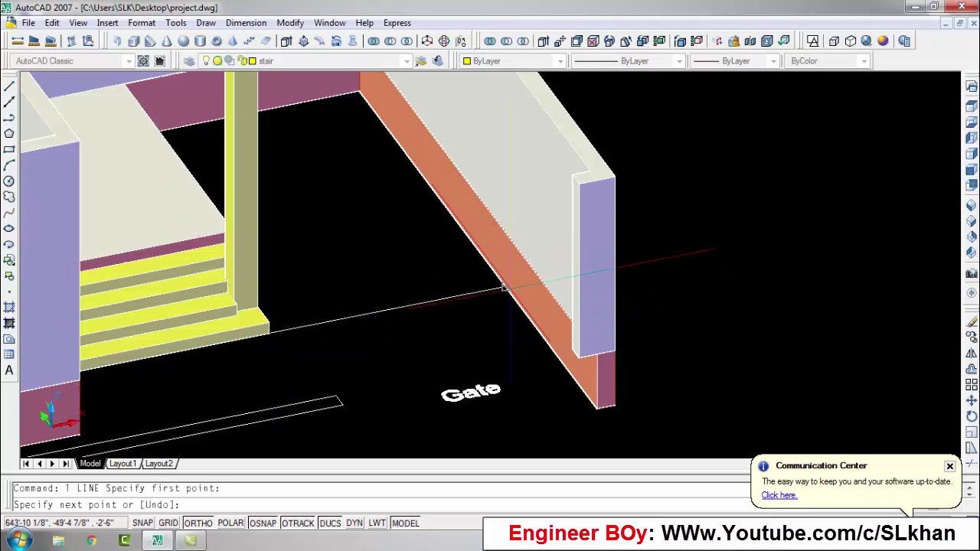
pyautogui.click(504, 287)
pyautogui.scroll(-2, 504, 287)
pyautogui.scroll(4, 373, 356)
# Copy the yellow pillar onto the boundary wall opposite the entrance steps.
pyautogui.click(373, 356)
pyautogui.write('co')
pyautogui.press('Return')
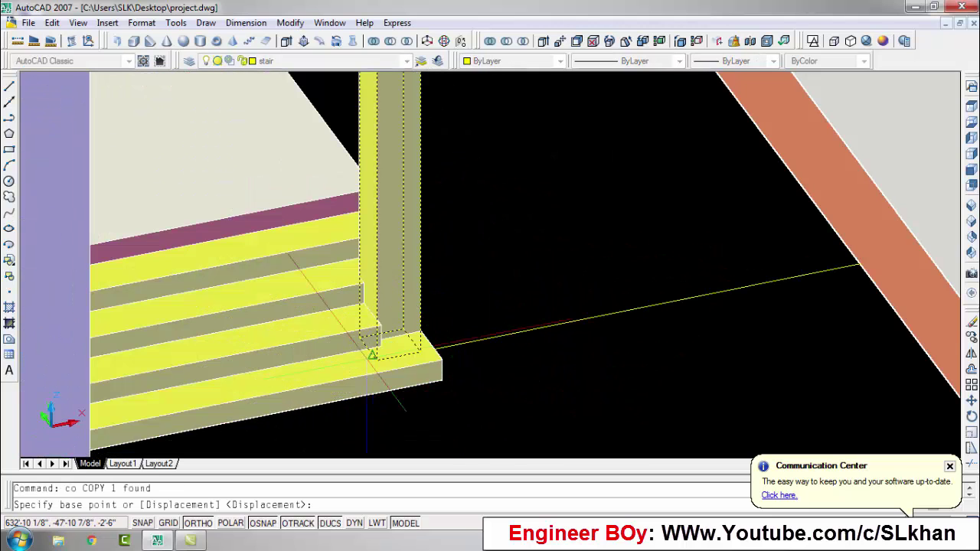
pyautogui.click(372, 356)
pyautogui.click(860, 264)
pyautogui.scroll(-3, 860, 264)
pyautogui.press('Escape')
pyautogui.scroll(2, 568, 260)
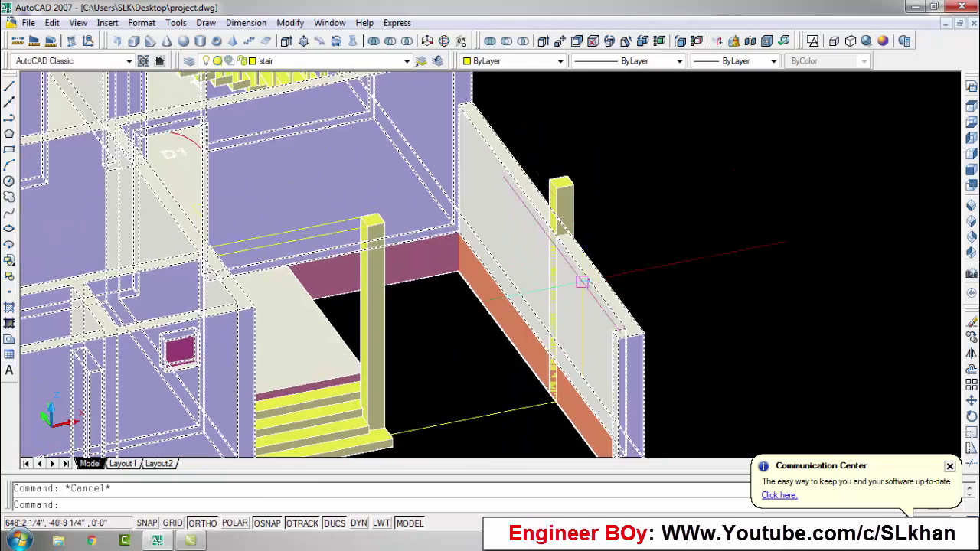
pyautogui.scroll(3, 387, 234)
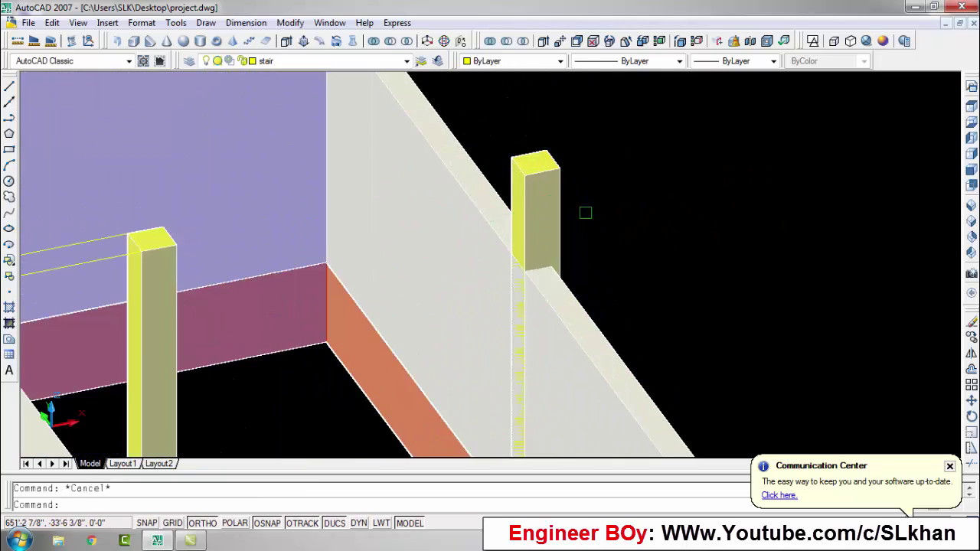
pyautogui.scroll(-3, 536, 229)
# Outline the copied pillar's base with a closed polyline and extrude it.
pyautogui.write('pl')
pyautogui.press('Return')
pyautogui.scroll(4, 536, 268)
pyautogui.click(698, 305)
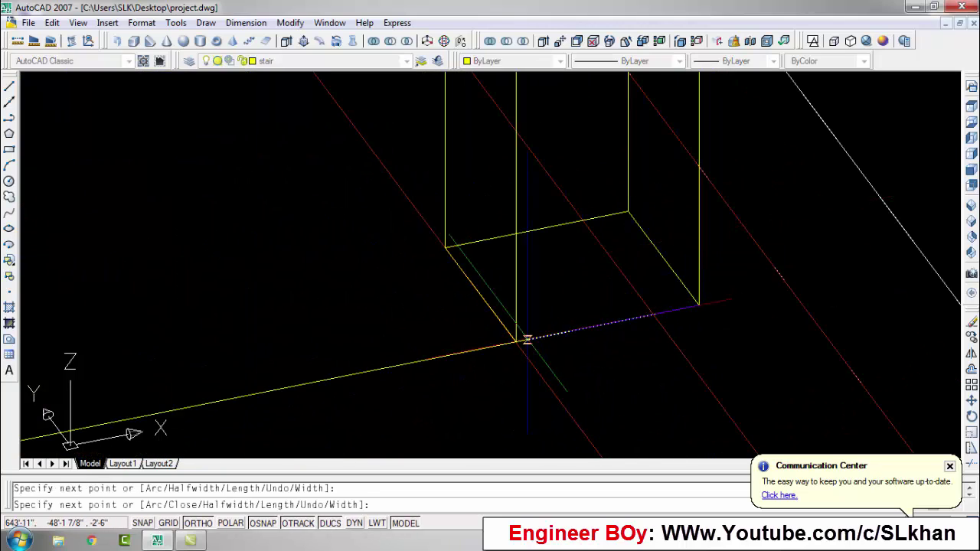
pyautogui.press('Return')
pyautogui.write('ext')
pyautogui.press('Return')
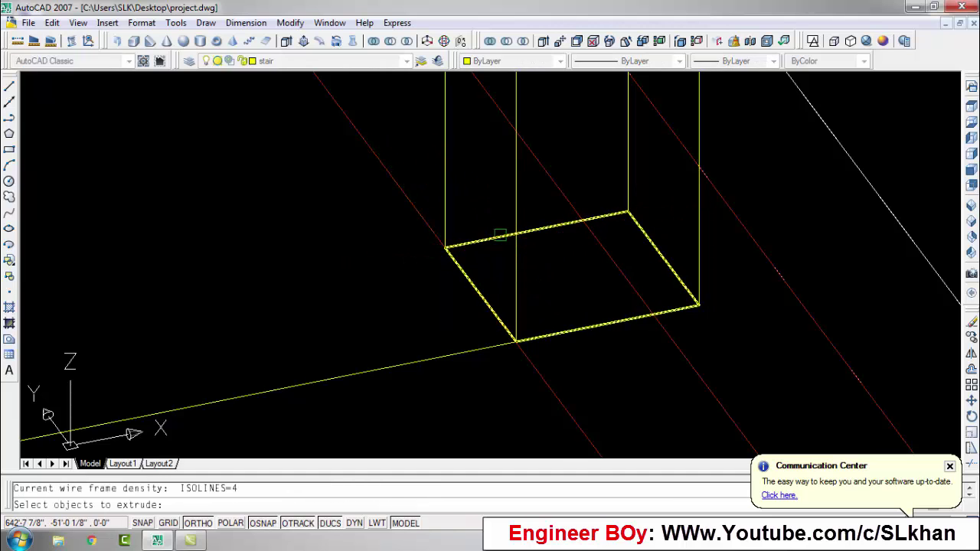
pyautogui.click(536, 230)
pyautogui.scroll(3, 536, 229)
pyautogui.click(612, 284)
pyautogui.scroll(-2, 611, 284)
# Start a solid subtraction, cancel it, and return to Conceptual shaded display.
pyautogui.write('su')
pyautogui.press('Return')
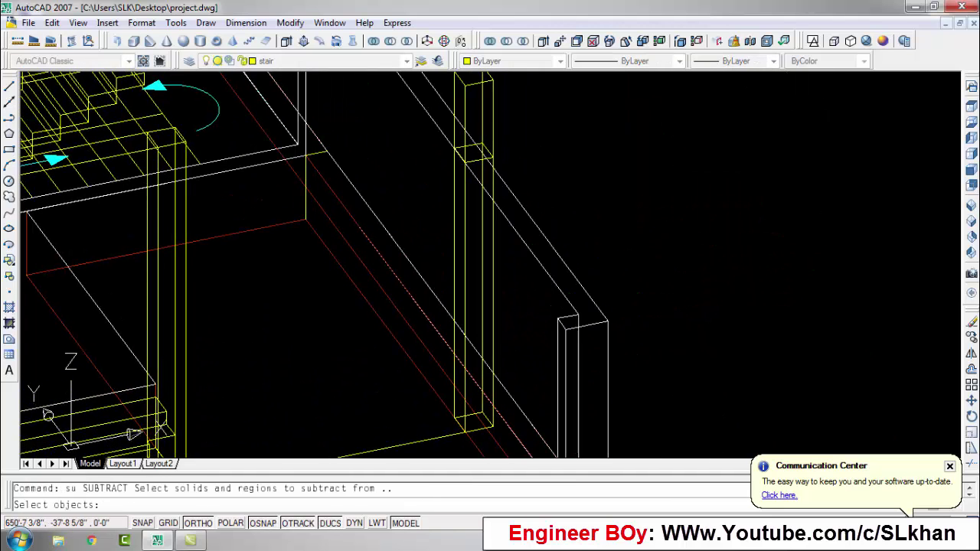
pyautogui.press('Escape')
pyautogui.click(883, 40)
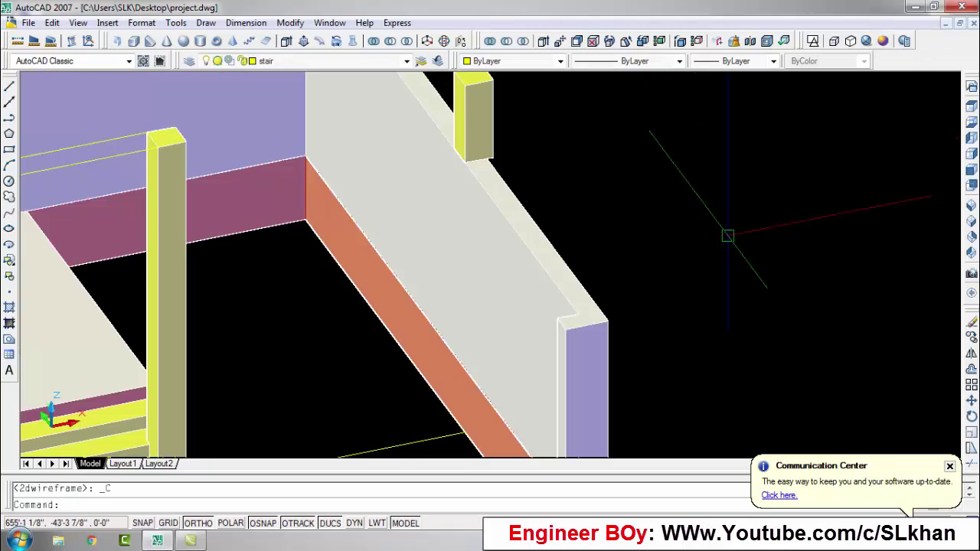
# Create a yellow box beam spanning across the tops of the two pillars.
pyautogui.write('box')
pyautogui.press('Return')
pyautogui.click(367, 235)
pyautogui.scroll(5, 367, 236)
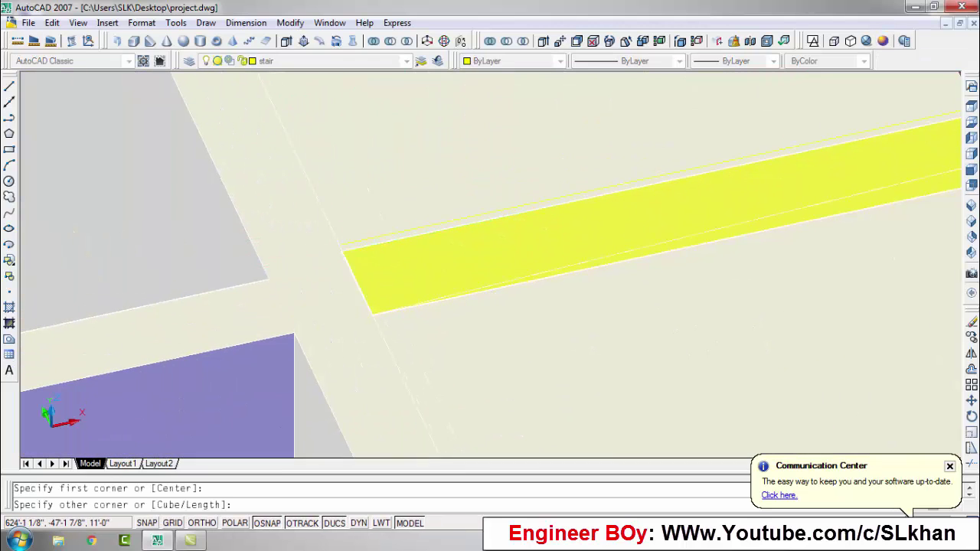
pyautogui.scroll(-3, 342, 245)
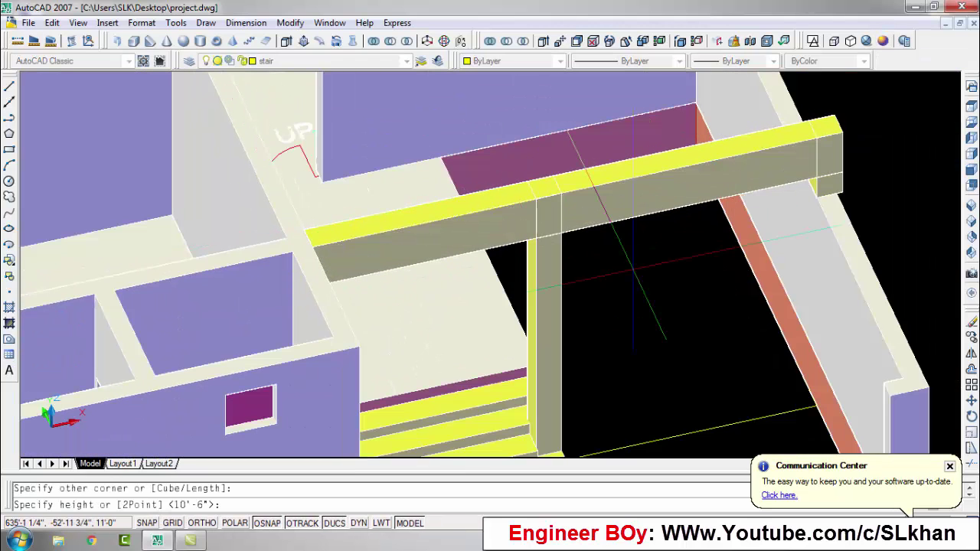
pyautogui.press('Escape')
pyautogui.scroll(-2, 720, 260)
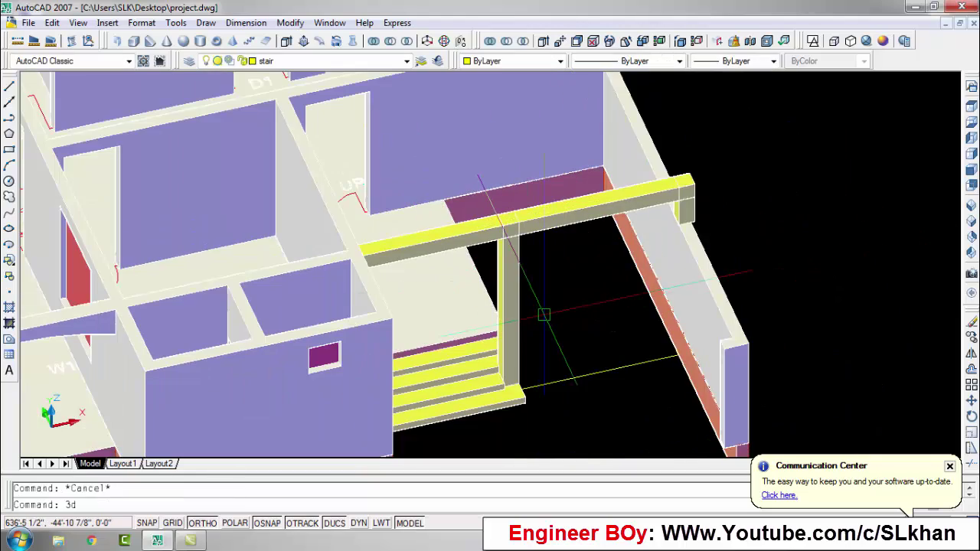
# Orbit the model to inspect the new beam over the entrance.
pyautogui.write('o')
pyautogui.press('Return')
pyautogui.moveTo(544, 314); pyautogui.dragTo(552, 247)
pyautogui.scroll(5, 569, 274)
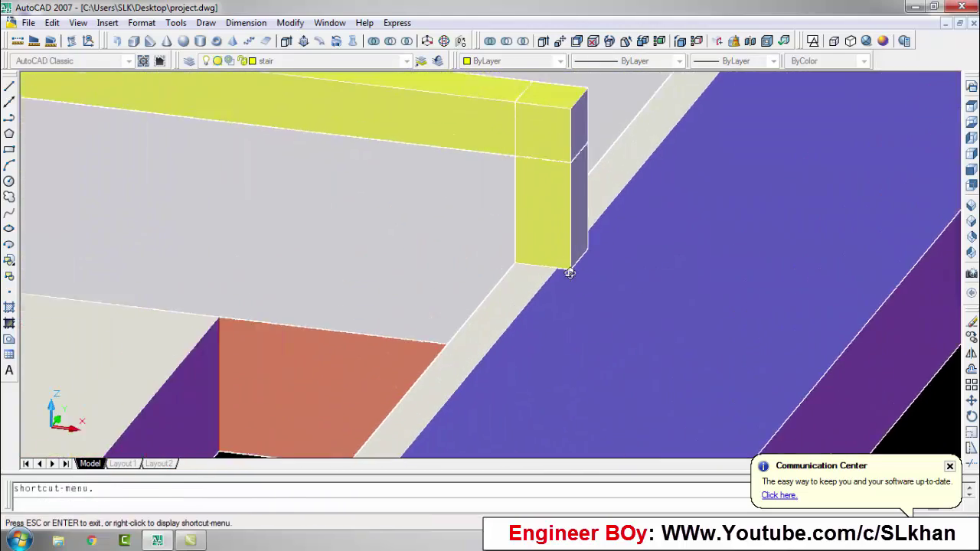
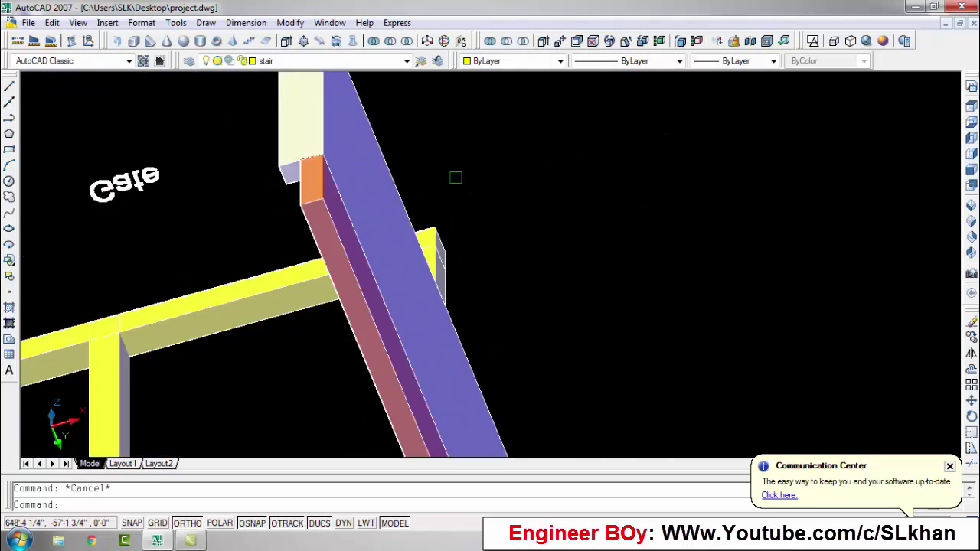
# Orbit the building, union the beam solids, then undo back to the flat 2D plan view.
pyautogui.moveTo(460, 201)
pyautogui.keyDown('shift'); pyautogui.mouseDown(button='middle')
pyautogui.moveTo(395, 337)
pyautogui.moveTo(416, 344)
pyautogui.moveTo(401, 142)
pyautogui.mouseUp(button='middle'); pyautogui.keyUp('shift')
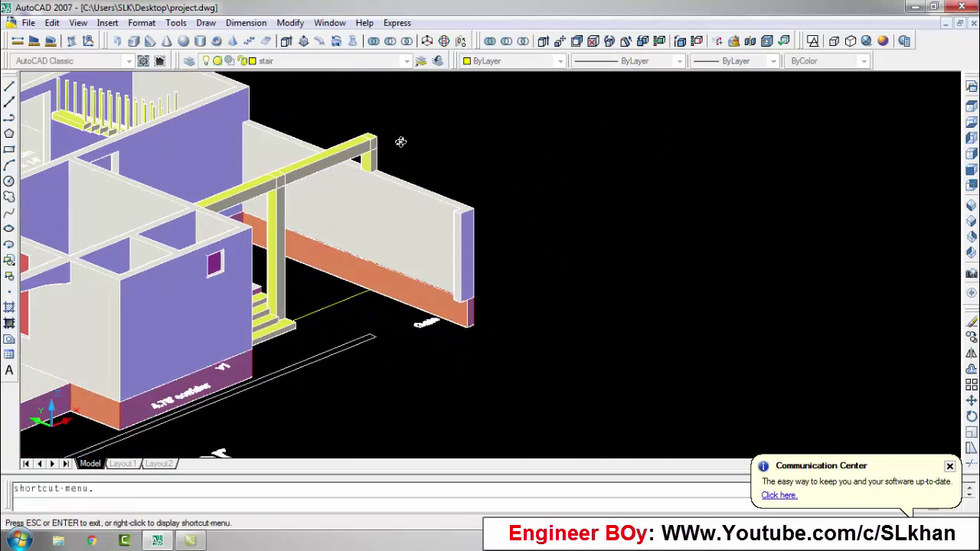
pyautogui.scroll(5, 416, 180)
pyautogui.press('Escape')
pyautogui.write('uni')
pyautogui.press('Return')
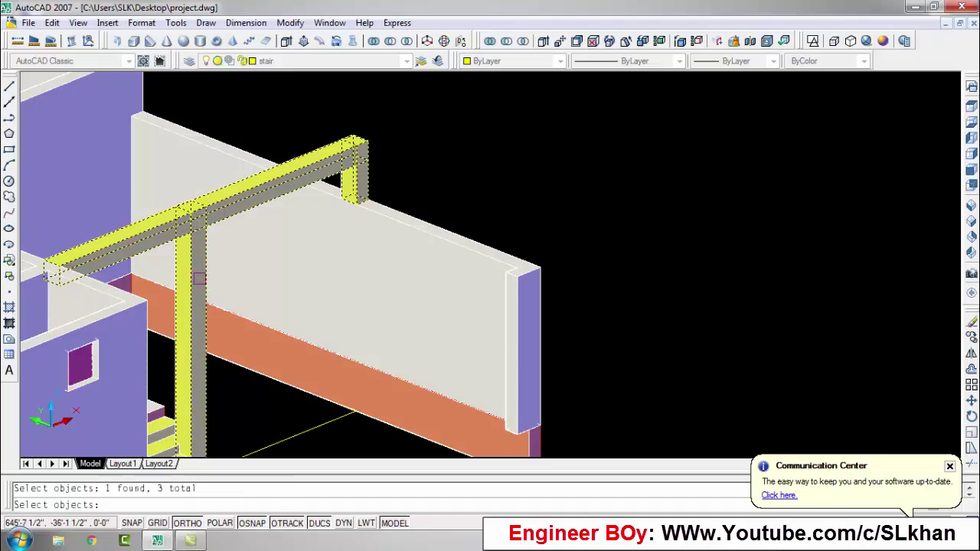
pyautogui.scroll(-10, 198, 279)
pyautogui.keyDown('shift'); pyautogui.moveTo(198, 279); pyautogui.dragTo(207, 252, button='middle'); pyautogui.keyUp('shift')
pyautogui.scroll(10, 213, 233)
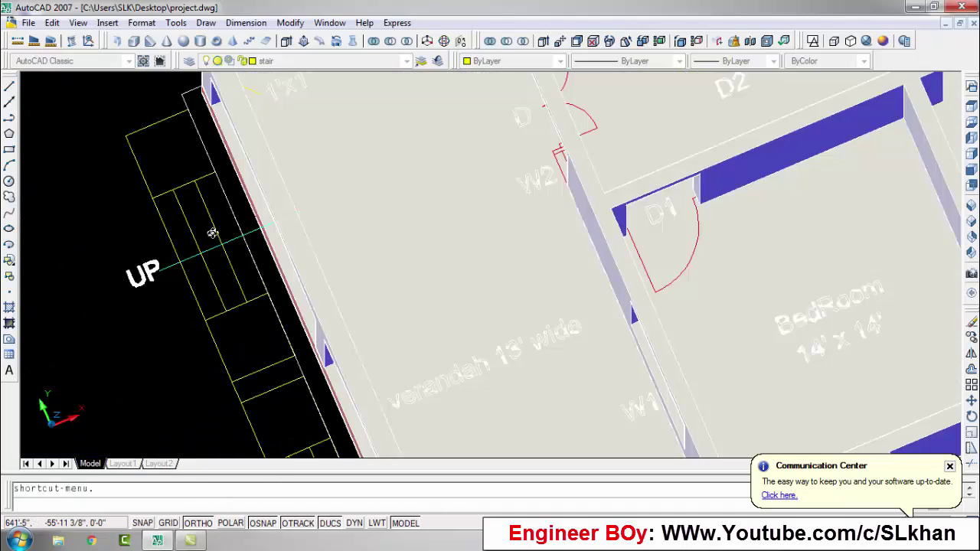
pyautogui.hotkey('ctrl', 'z')
pyautogui.scroll(-3, 229, 252)
# Copy the left-side stairs to sit beside the first-floor outline on the right.
pyautogui.click(230, 208)
pyautogui.click(169, 382)
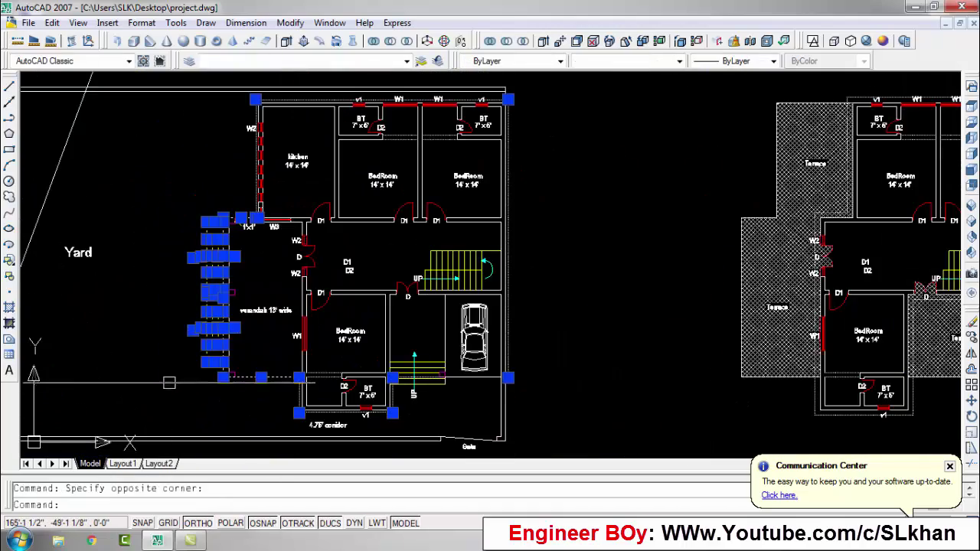
pyautogui.write('o')
pyautogui.press('Return')
pyautogui.click(283, 393)
pyautogui.scroll(-5, 283, 393)
pyautogui.click(653, 374)
pyautogui.press('Escape')
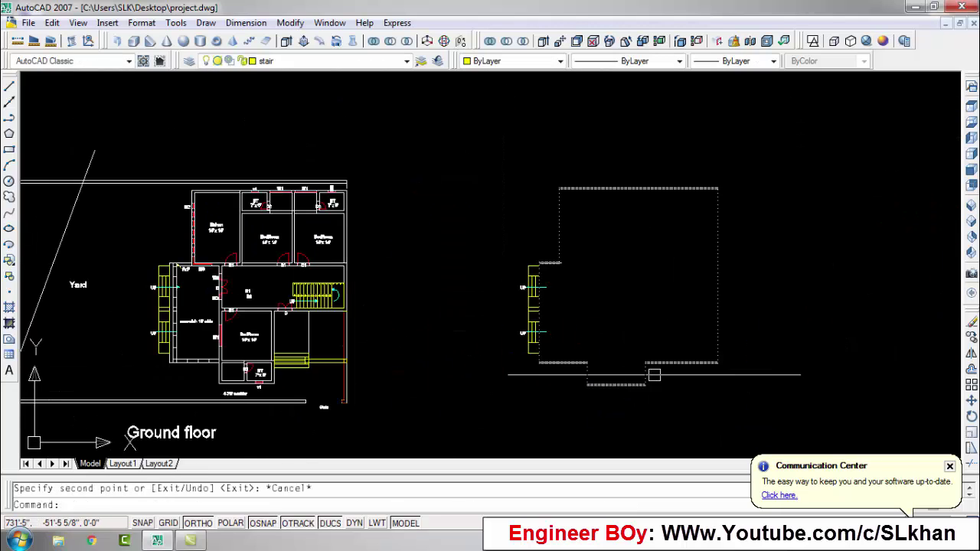
pyautogui.press('Escape')
pyautogui.scroll(5, 545, 350)
# Orbit the copied stairs from the flat plan into a shaded 3D view.
pyautogui.click(472, 181)
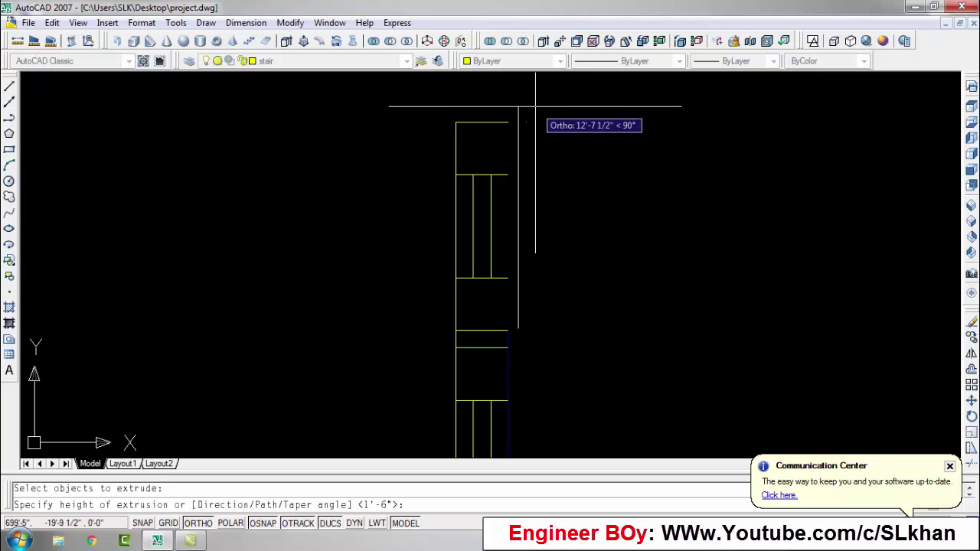
pyautogui.write('24')
pyautogui.press('Escape')
pyautogui.scroll(-3, 519, 203)
pyautogui.keyDown('shift'); pyautogui.moveTo(521, 216); pyautogui.dragTo(499, 217, button='middle'); pyautogui.keyUp('shift')
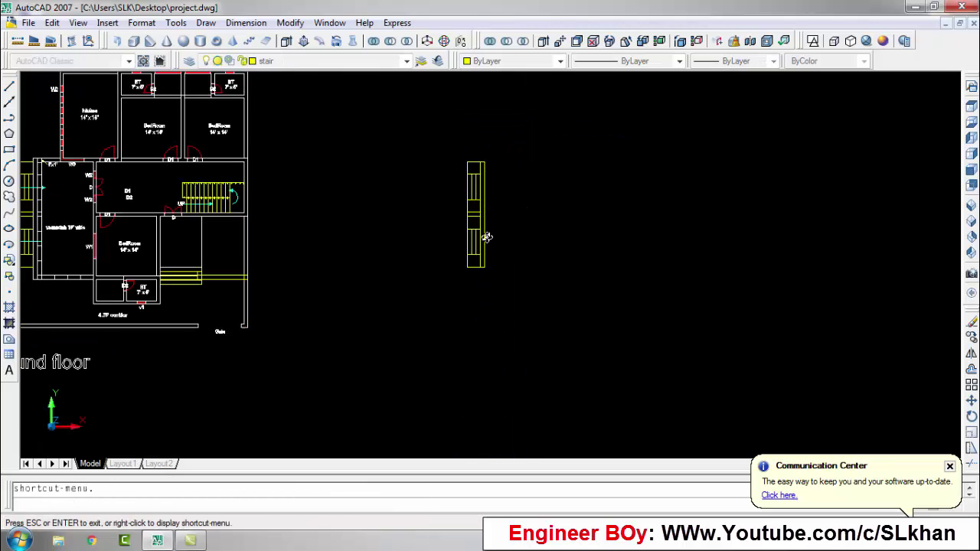
pyautogui.scroll(5, 499, 217)
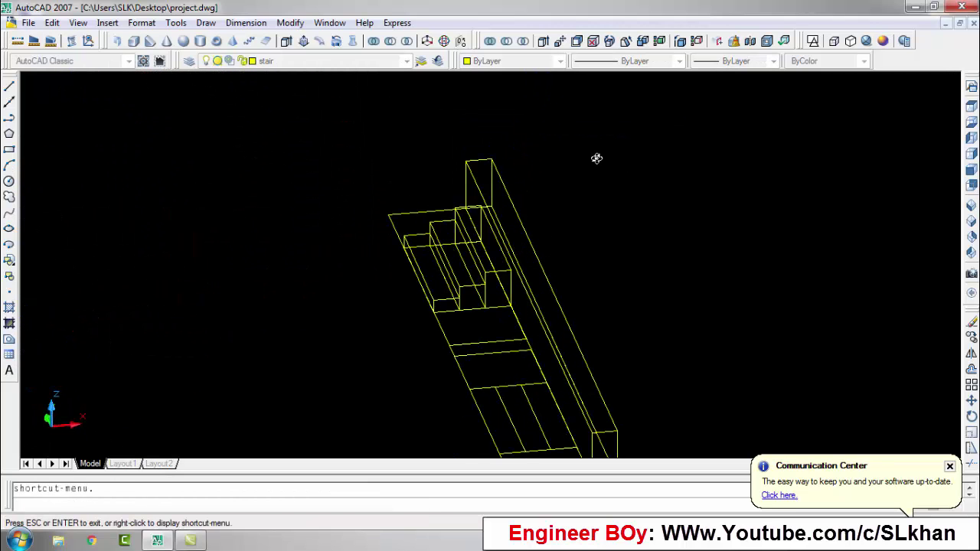
pyautogui.press('Escape')
pyautogui.scroll(3, 506, 265)
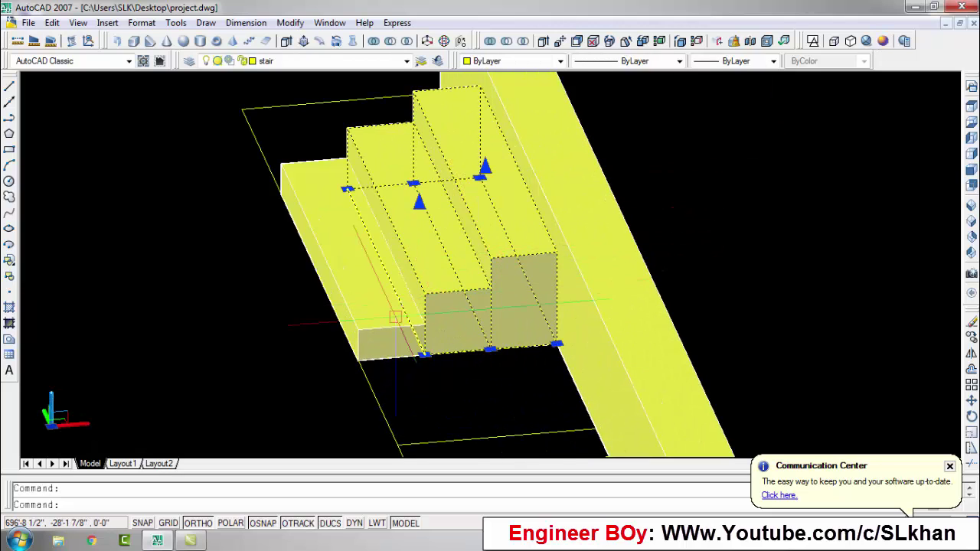
pyautogui.scroll(-3, 284, 212)
# Mirror the stair flight, keeping the original, to form the double flight.
pyautogui.write('mi')
pyautogui.press('Return')
pyautogui.click(424, 240)
pyautogui.click(426, 247)
pyautogui.press('Return')
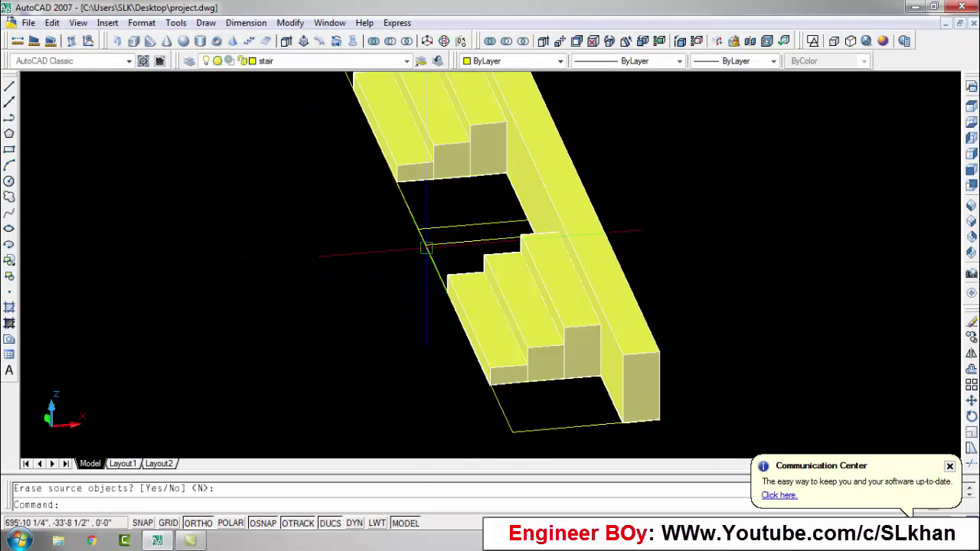
pyautogui.scroll(-2, 433, 255)
pyautogui.press('Escape')
pyautogui.press('Return')
pyautogui.moveTo(475, 285); pyautogui.dragTo(551, 310)
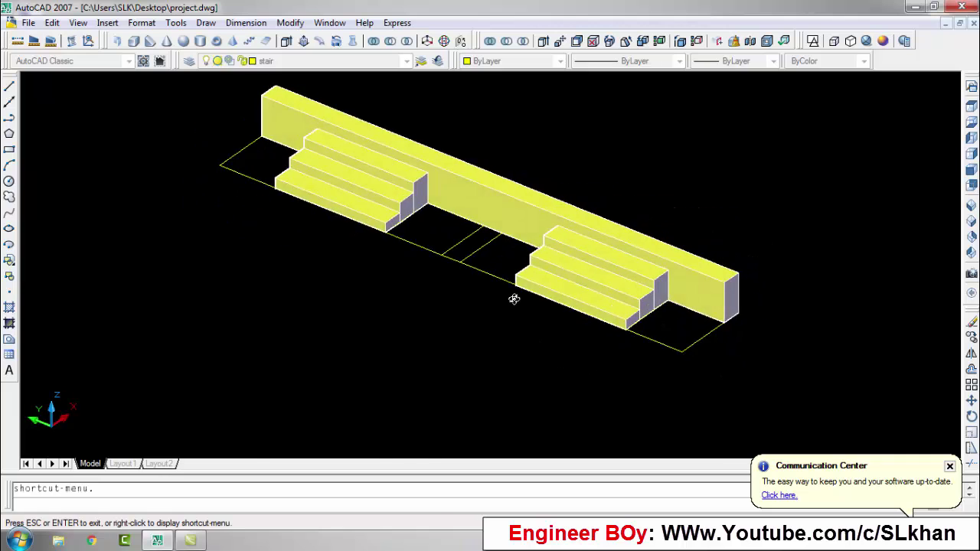
pyautogui.press('Escape')
pyautogui.scroll(5, 516, 298)
# Extrude the landing outline into a solid and inspect it from a steeper angle.
pyautogui.write('ext')
pyautogui.press('Return')
pyautogui.press('Return')
pyautogui.scroll(-5, 492, 105)
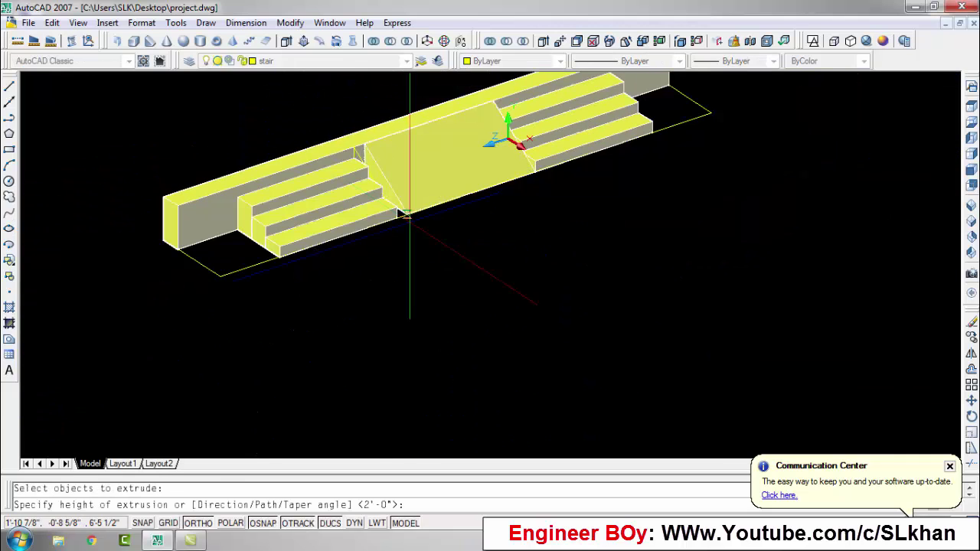
pyautogui.press('Return')
pyautogui.press('Escape')
pyautogui.keyDown('shift'); pyautogui.moveTo(560, 226); pyautogui.dragTo(540, 294, button='middle'); pyautogui.keyUp('shift')
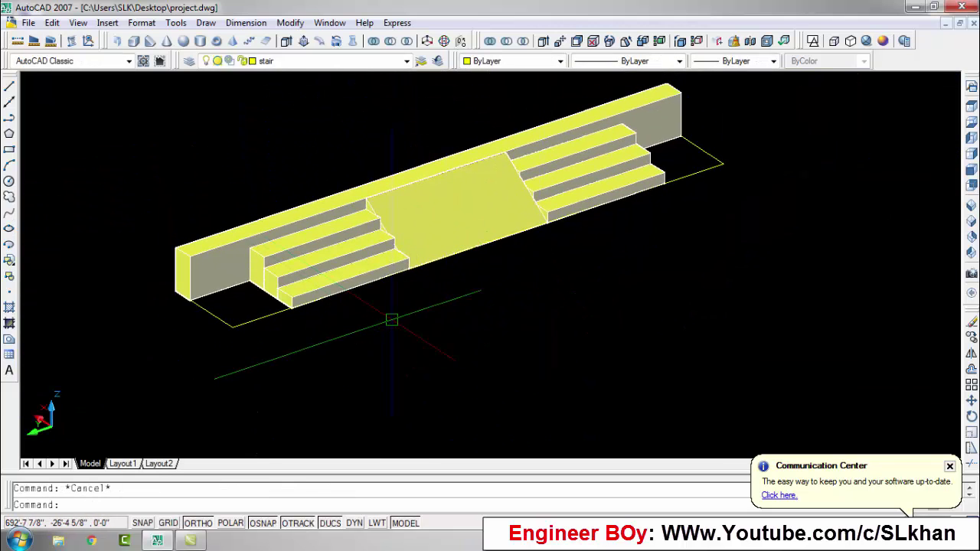
pyautogui.scroll(-1, 412, 283)
pyautogui.scroll(1, 494, 249)
pyautogui.scroll(3, 506, 254)
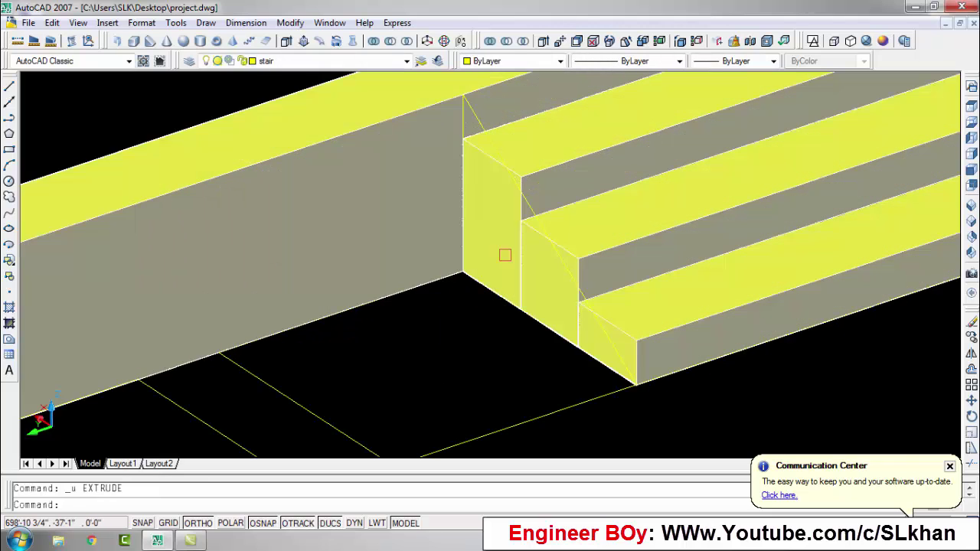
pyautogui.scroll(-2, 497, 306)
pyautogui.scroll(1, 475, 321)
pyautogui.write('ex')
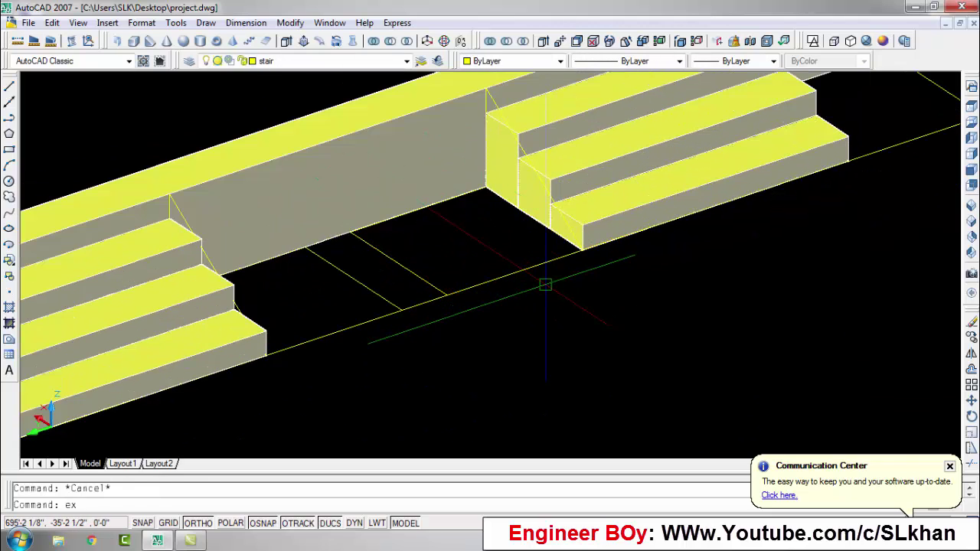
# Extrude the sloped wedge outline at the middle of the stair.
pyautogui.write('t')
pyautogui.press('Return')
pyautogui.scroll(2, 536, 237)
pyautogui.press('Return')
pyautogui.press('Escape')
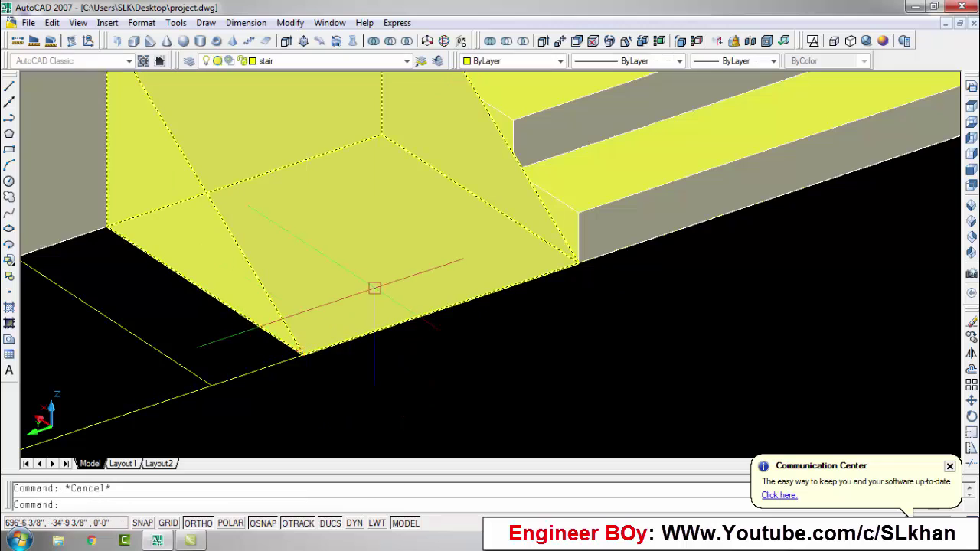
# Mirror the middle sloped wedge, keeping the original.
pyautogui.click(365, 288)
pyautogui.write('mi')
pyautogui.press('Return')
pyautogui.scroll(-3, 349, 289)
pyautogui.click(346, 289)
pyautogui.click(413, 375)
pyautogui.press('Return')
pyautogui.press('Escape')
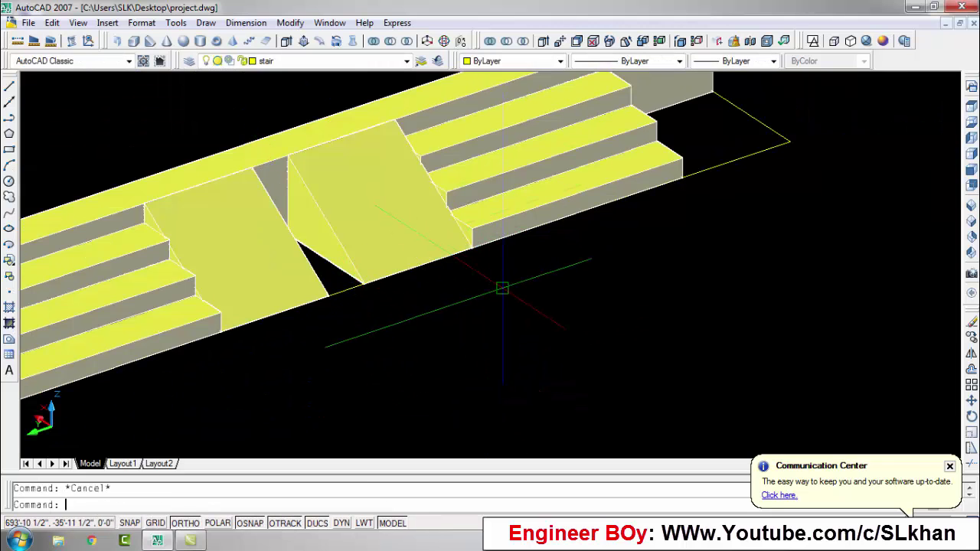
pyautogui.moveTo(602, 227); pyautogui.dragTo(594, 297, button='middle')
# Copy the wedge to the stair's right end.
pyautogui.write('o')
pyautogui.press('Return')
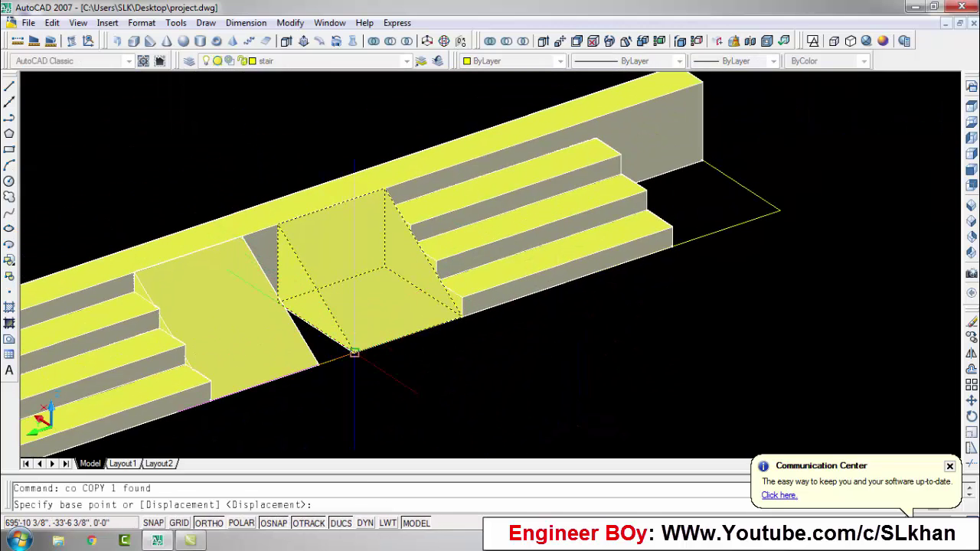
pyautogui.click(352, 350)
pyautogui.click(779, 208)
pyautogui.press('Escape')
# Orbit the stair and mirror the end wedge to the stair's left end.
pyautogui.write('3do')
pyautogui.press('Return')
pyautogui.moveTo(525, 243)
pyautogui.mouseDown()
pyautogui.moveTo(487, 234)
pyautogui.moveTo(673, 358)
pyautogui.mouseUp()
pyautogui.press('Escape')
pyautogui.write('i')
pyautogui.press('Return')
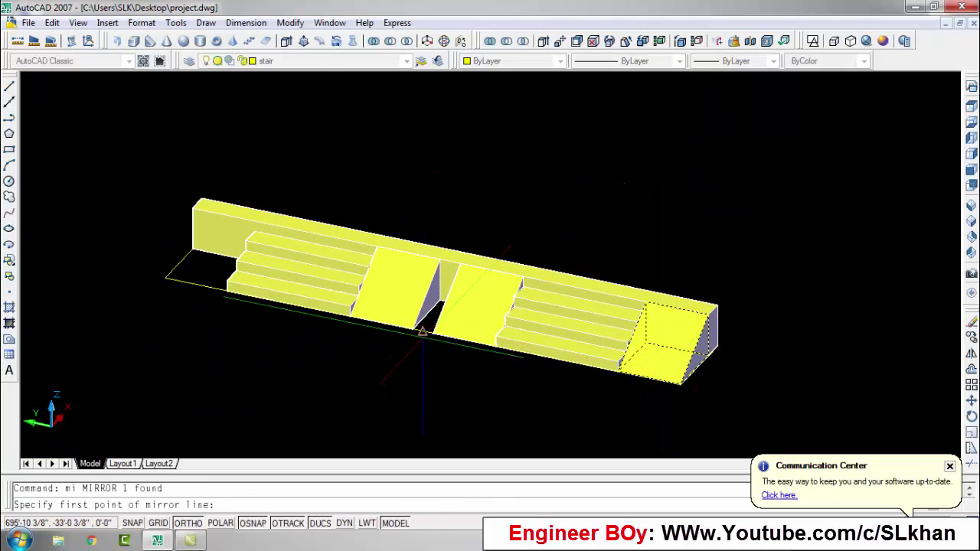
pyautogui.click(423, 331)
pyautogui.click(374, 359)
pyautogui.press('Return')
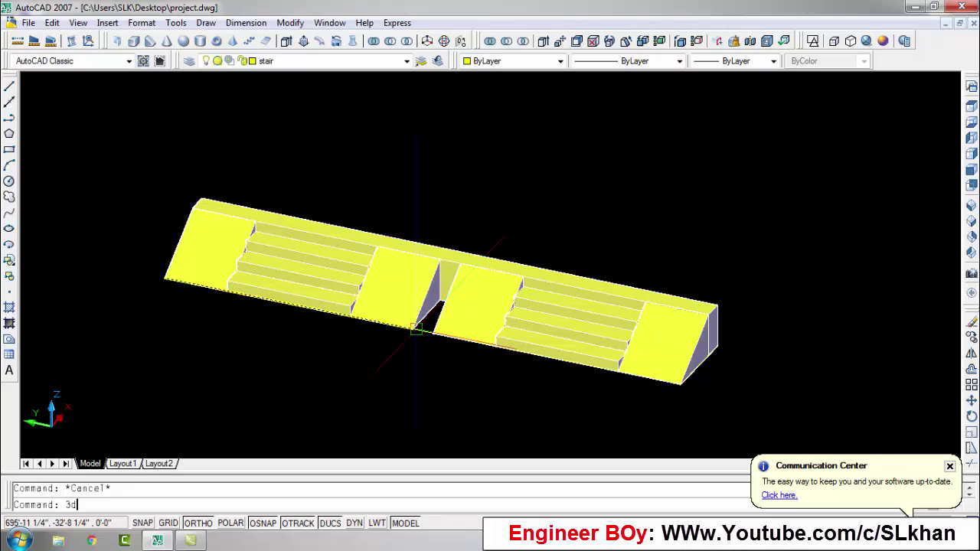
# In wireframe display, draw a polyline outline and offset it inward.
pyautogui.scroll(5, 416, 329)
pyautogui.click(813, 41)
pyautogui.scroll(3, 483, 345)
pyautogui.write('pl')
pyautogui.press('Return')
pyautogui.click(292, 393)
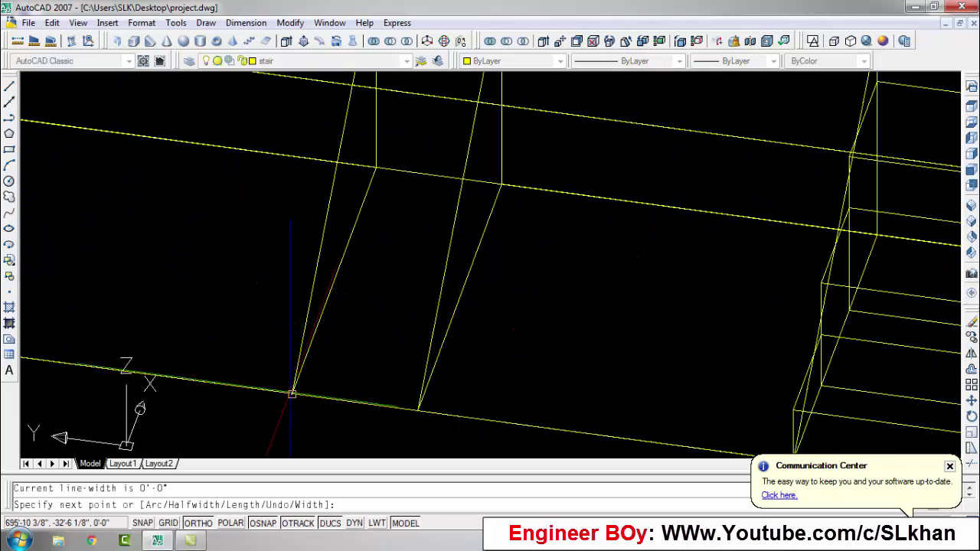
pyautogui.press('Escape')
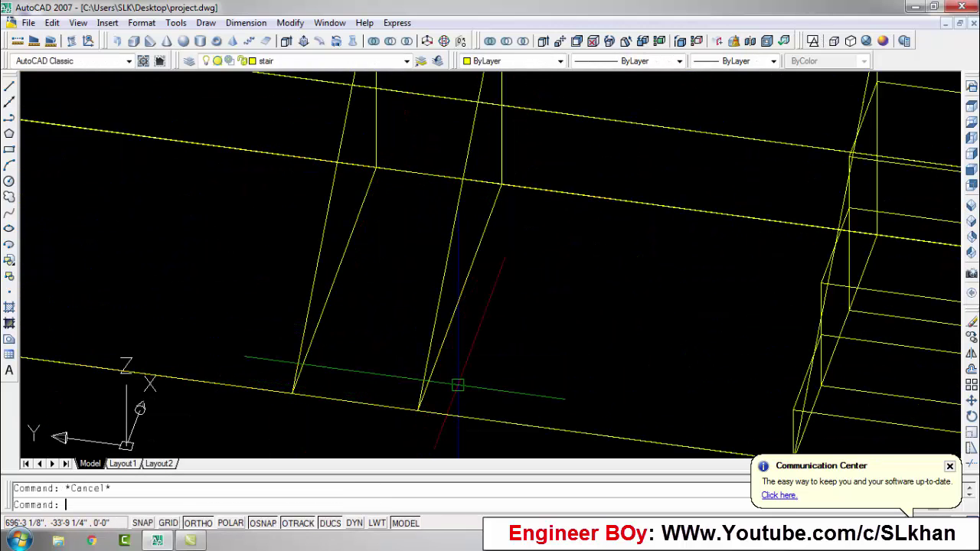
pyautogui.write('o')
pyautogui.press('Return')
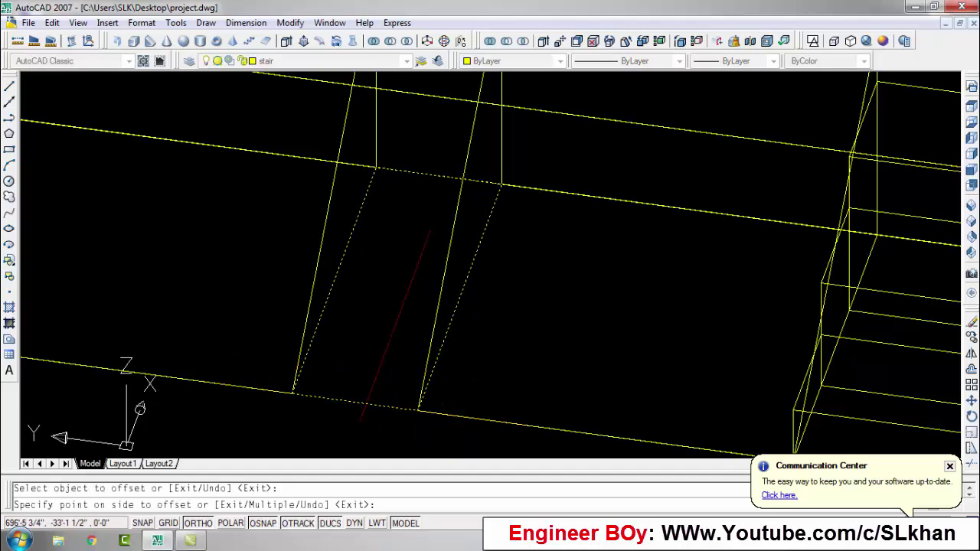
pyautogui.click(398, 325)
pyautogui.press('Escape')
# Extrude the outer and inner outlines, then return to shaded display.
pyautogui.press('Return')
pyautogui.click(377, 405)
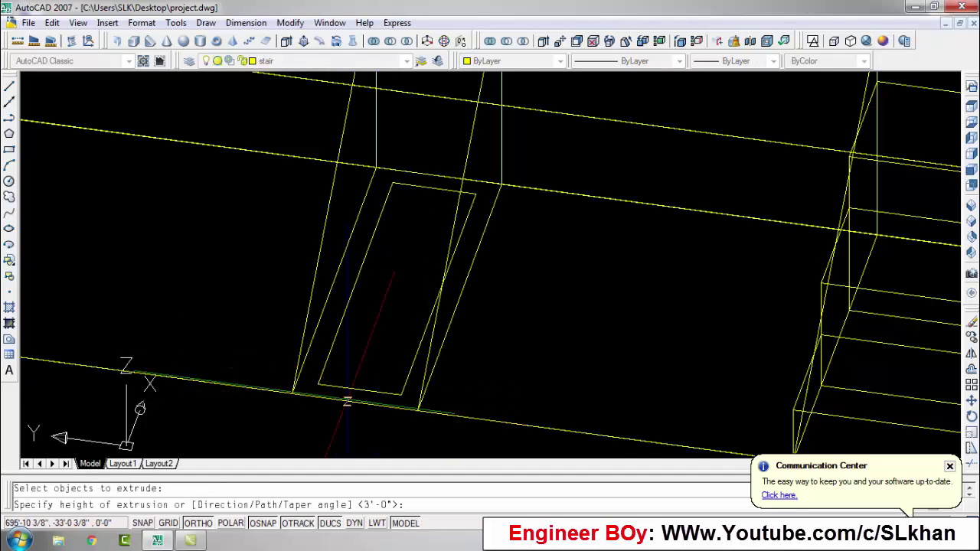
pyautogui.scroll(-3, 347, 400)
pyautogui.click(532, 229)
pyautogui.press('Escape')
pyautogui.write('t')
pyautogui.press('Return')
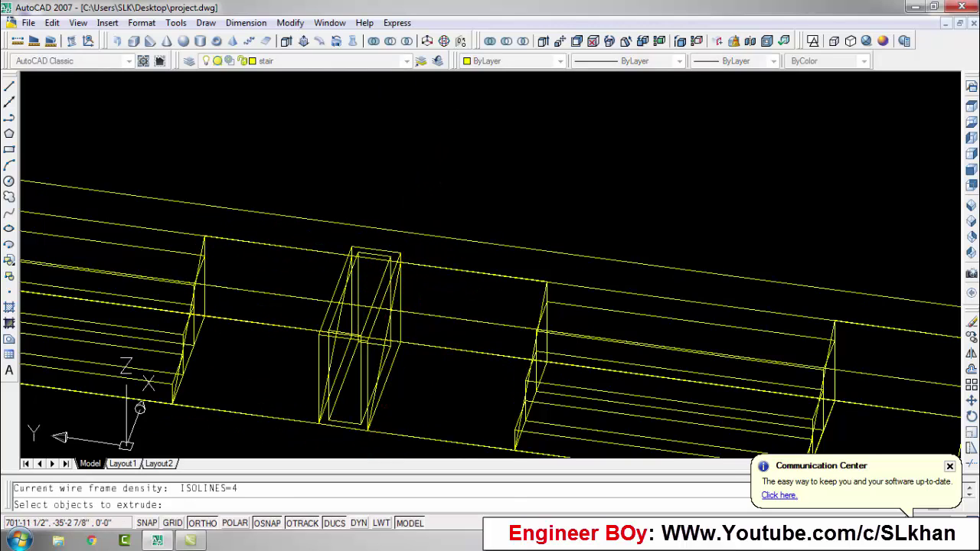
pyautogui.press('Escape')
pyautogui.click(883, 41)
pyautogui.scroll(3, 420, 377)
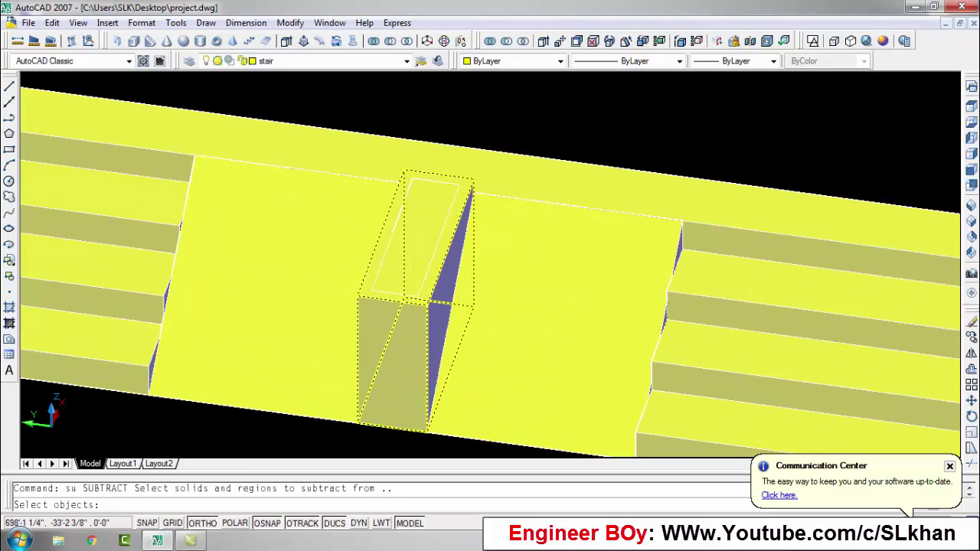
# Subtract the inner solid from the column to hollow it out.
pyautogui.click(394, 398)
pyautogui.scroll(3, 394, 398)
pyautogui.scroll(-5, 536, 345)
pyautogui.press('Escape')
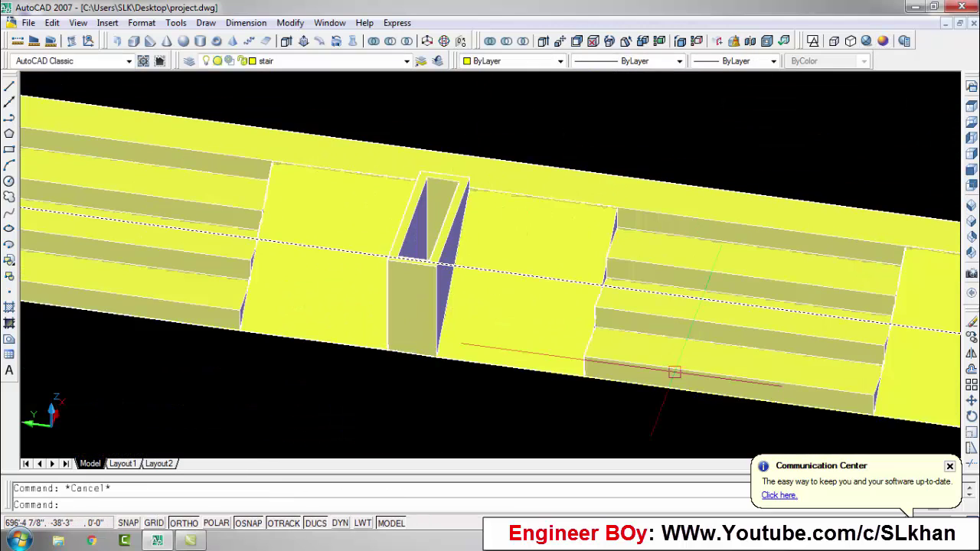
pyautogui.scroll(-2, 446, 322)
pyautogui.scroll(-3, 501, 356)
# Select the stair, start and cancel a move, then orbit to view the house front.
pyautogui.click(743, 316)
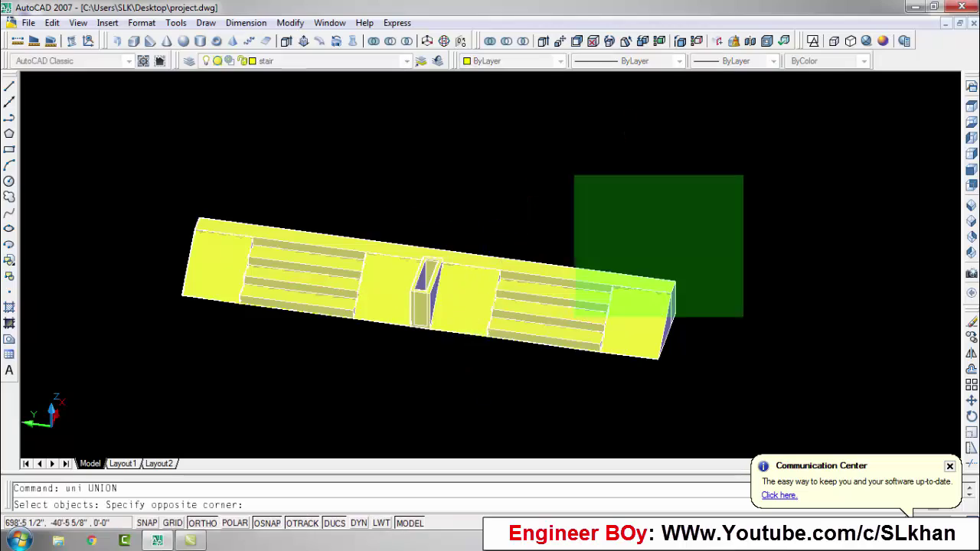
pyautogui.click(574, 175)
pyautogui.write('m')
pyautogui.press('Return')
pyautogui.scroll(4, 425, 191)
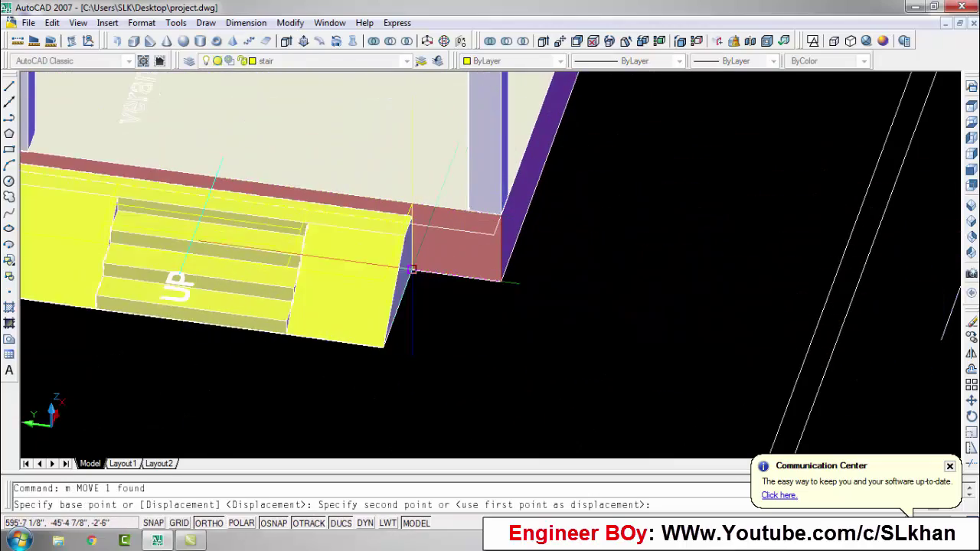
pyautogui.press('Escape')
pyautogui.scroll(-3, 444, 308)
pyautogui.scroll(2, 444, 308)
pyautogui.press('Return')
pyautogui.moveTo(450, 293)
pyautogui.mouseDown()
pyautogui.moveTo(306, 291)
pyautogui.moveTo(243, 226)
pyautogui.moveTo(367, 264)
pyautogui.moveTo(508, 344)
pyautogui.moveTo(484, 366)
pyautogui.moveTo(495, 367)
pyautogui.moveTo(498, 342)
pyautogui.mouseUp()
pyautogui.scroll(-5, 757, 204)
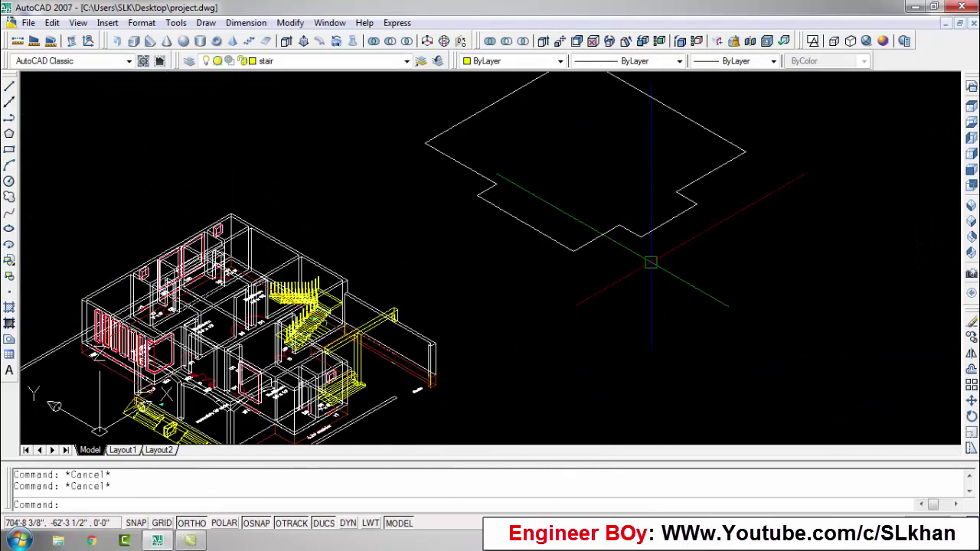
# Extrude the roof outline into a slab 6 units thick.
pyautogui.write('ext')
pyautogui.press('Return')
pyautogui.click(647, 229)
pyautogui.press('Return')
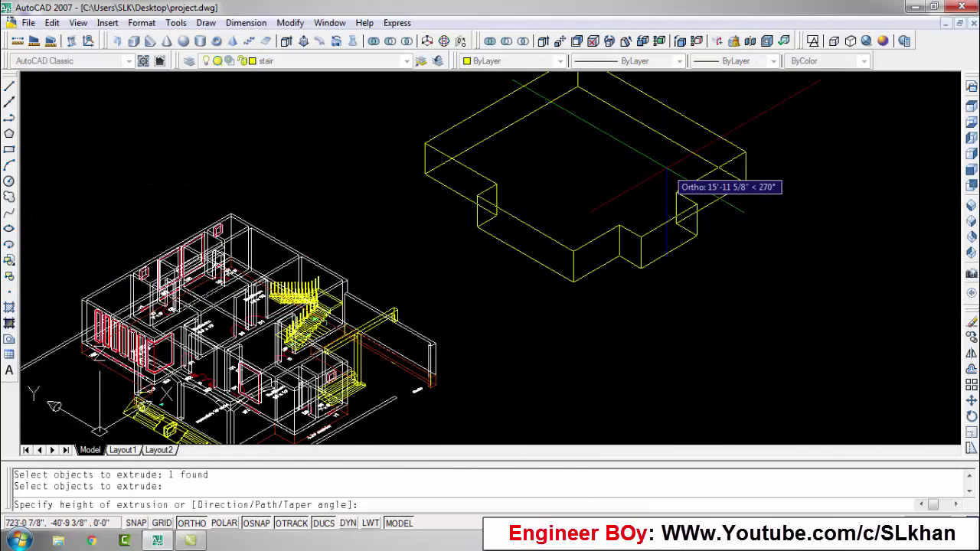
pyautogui.press('Return')
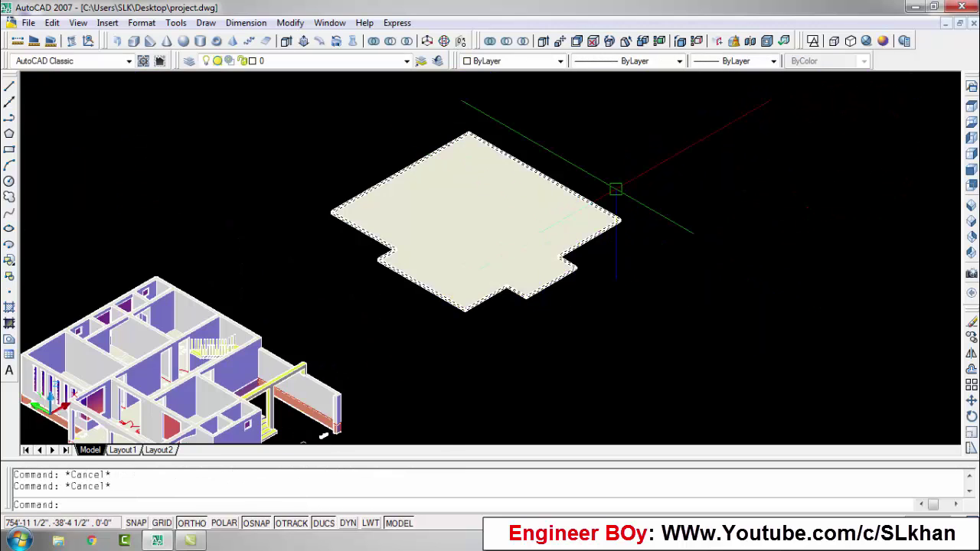
# Move the new roof slab 6 units from its corner.
pyautogui.click(467, 113)
pyautogui.write('m')
pyautogui.press('Return')
pyautogui.scroll(5, 467, 114)
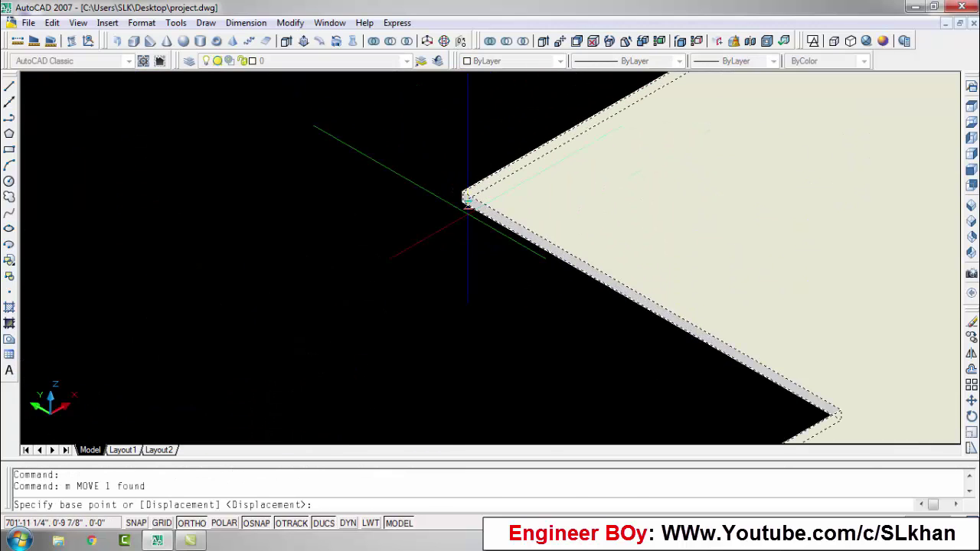
pyautogui.click(464, 196)
pyautogui.scroll(-5, 464, 197)
pyautogui.scroll(3, 306, 230)
pyautogui.scroll(3, 123, 237)
pyautogui.moveTo(122, 234); pyautogui.dragTo(337, 195, button='middle')
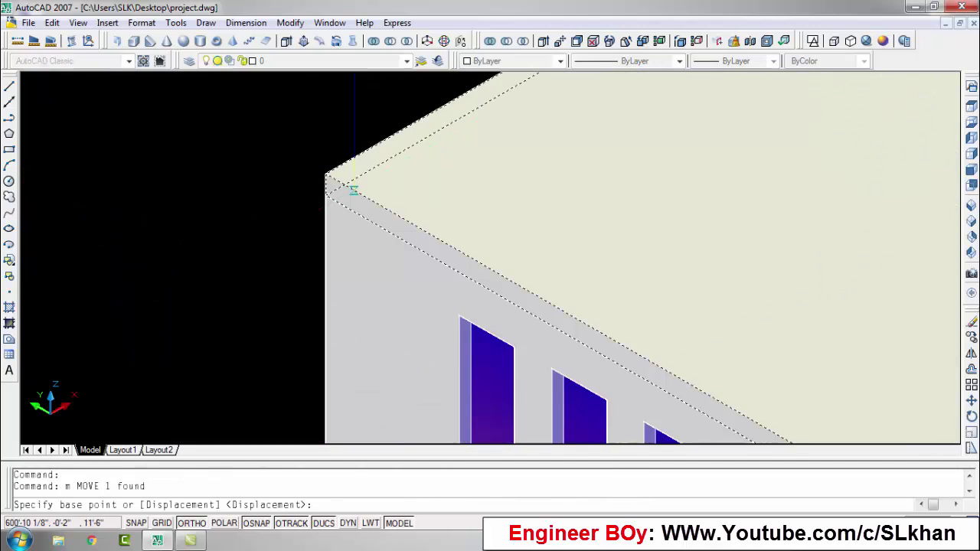
pyautogui.write('6')
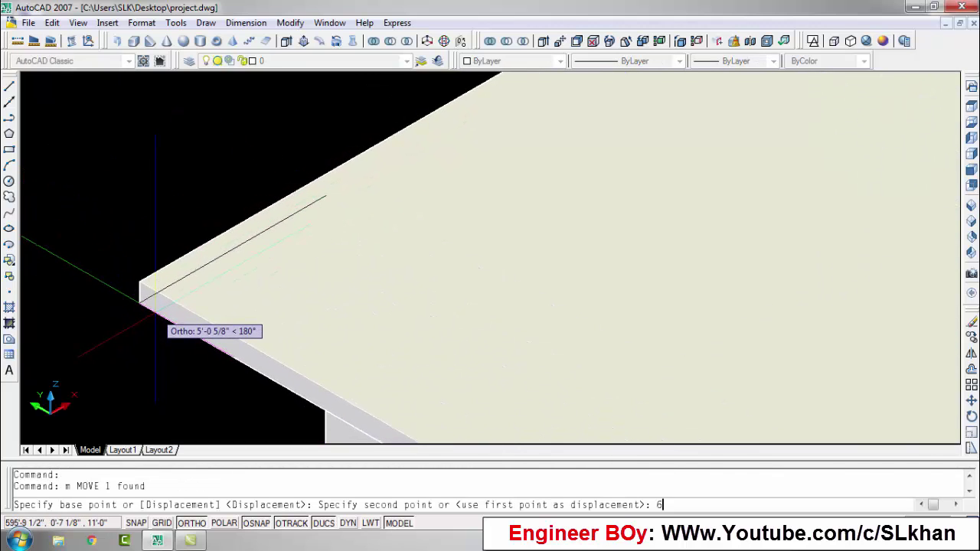
pyautogui.press('Return')
# Move the slab onto the ground-floor walls and orbit to check the roof.
pyautogui.write('m')
pyautogui.press('Return')
pyautogui.click(320, 196)
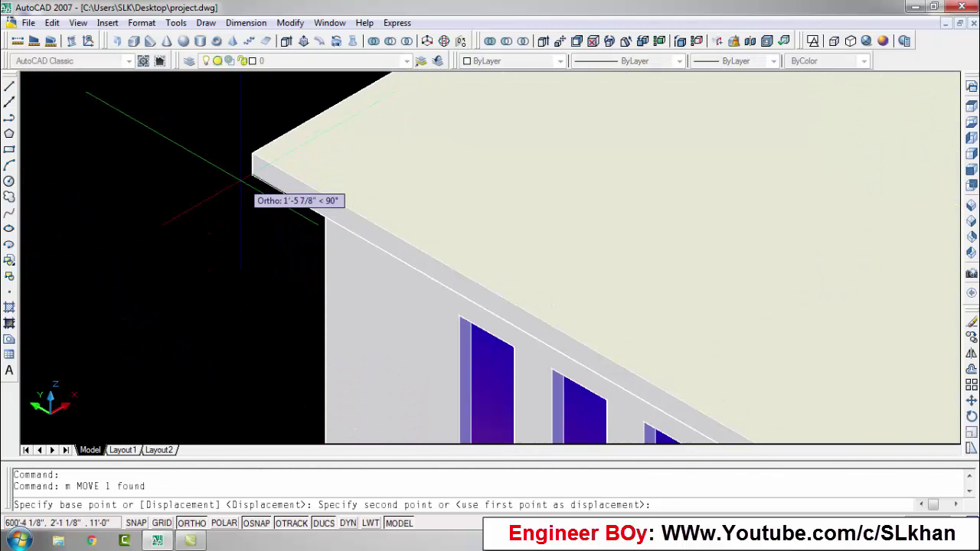
pyautogui.press('Return')
pyautogui.scroll(-5, 239, 184)
pyautogui.press('Escape')
pyautogui.press('Escape')
pyautogui.write('3do')
pyautogui.press('Return')
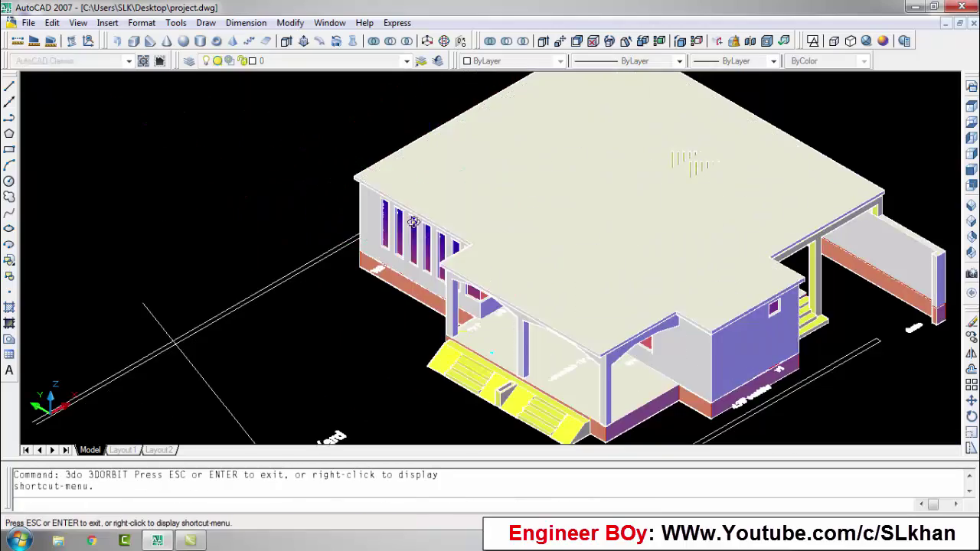
pyautogui.moveTo(321, 192); pyautogui.dragTo(459, 140)
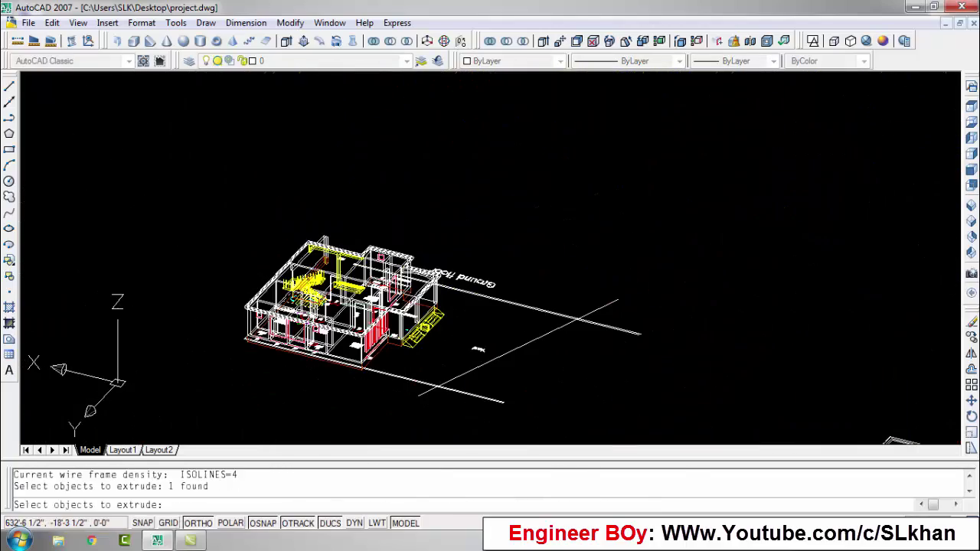
# Extrude the stairwell outline upward as a tall box and shade the model.
pyautogui.click(476, 130)
pyautogui.press('Escape')
pyautogui.press('Escape')
pyautogui.write('shademode')
pyautogui.press('Return')
pyautogui.press('r')
pyautogui.press('Return')
pyautogui.scroll(6, 540, 336)
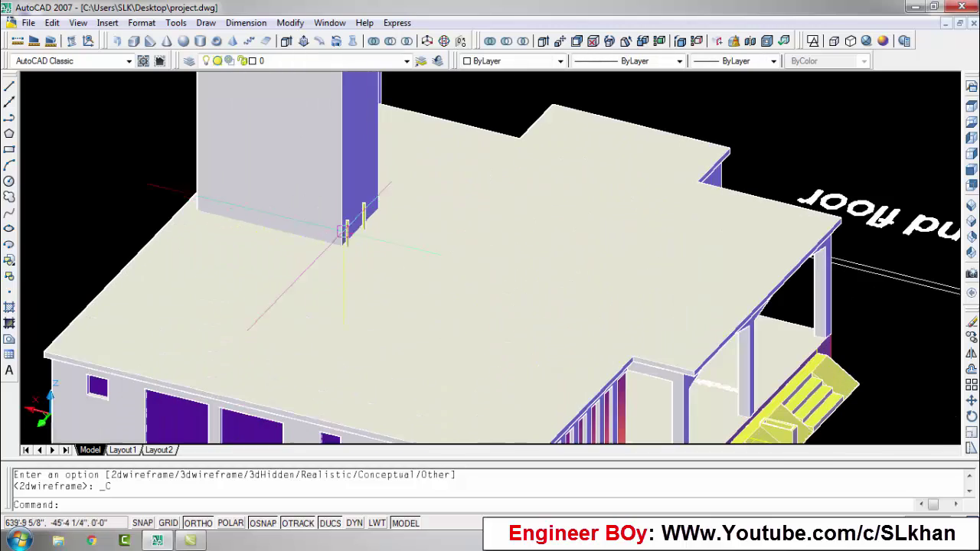
pyautogui.write('u')
# Subtract the tall box from the roof slab to open the stairwell.
pyautogui.press('Return')
pyautogui.scroll(3, 490, 260)
pyautogui.click(260, 191)
pyautogui.scroll(-5, 344, 138)
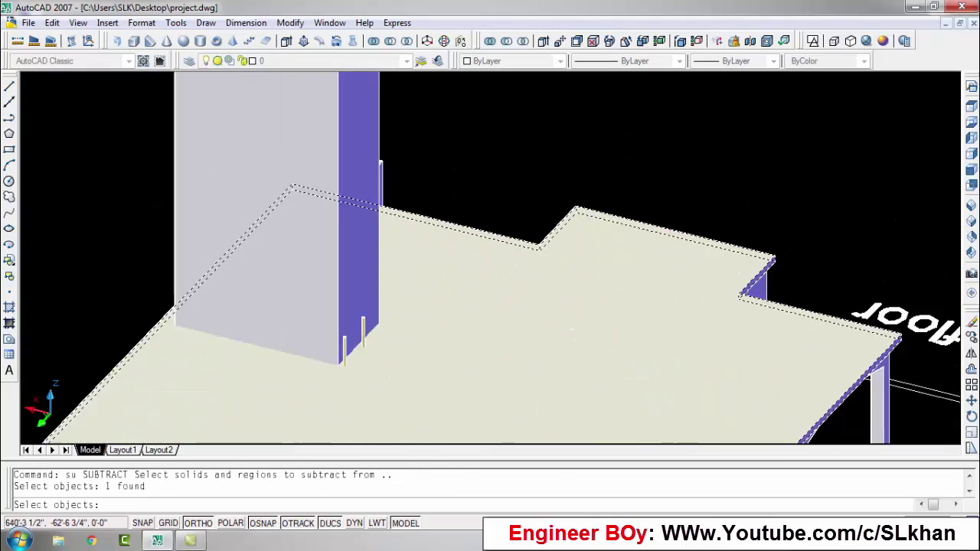
pyautogui.press('Return')
pyautogui.press('Escape')
pyautogui.scroll(5, 344, 138)
pyautogui.press('Escape')
# Orbit the house to inspect the stairs in wireframe display.
pyautogui.write('3d')
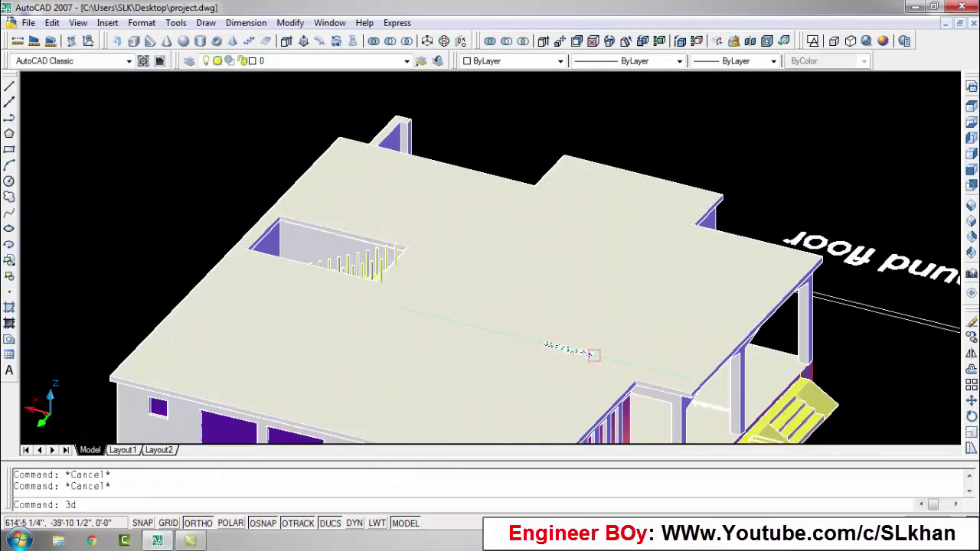
pyautogui.write('o')
pyautogui.press('Return')
pyautogui.moveTo(411, 350); pyautogui.dragTo(262, 319)
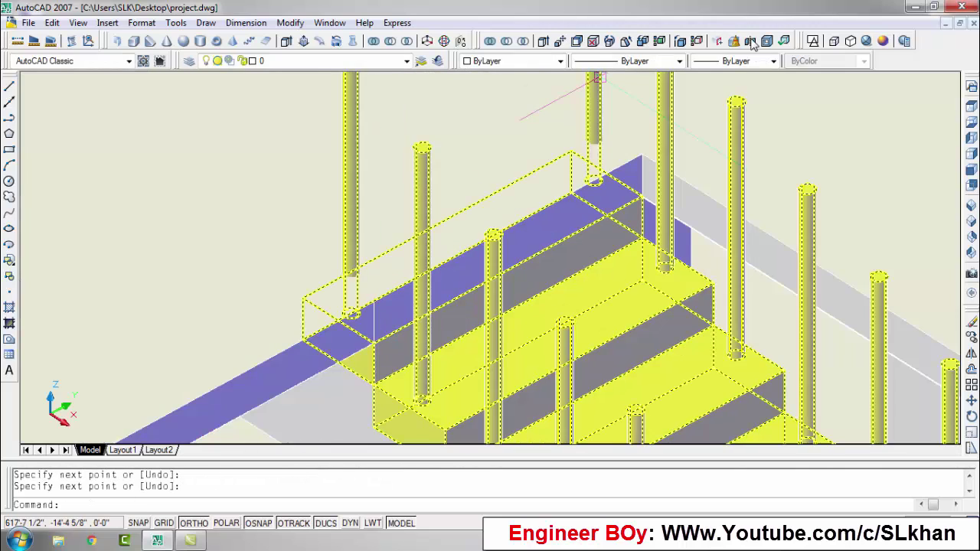
pyautogui.click(813, 41)
pyautogui.click(286, 40)
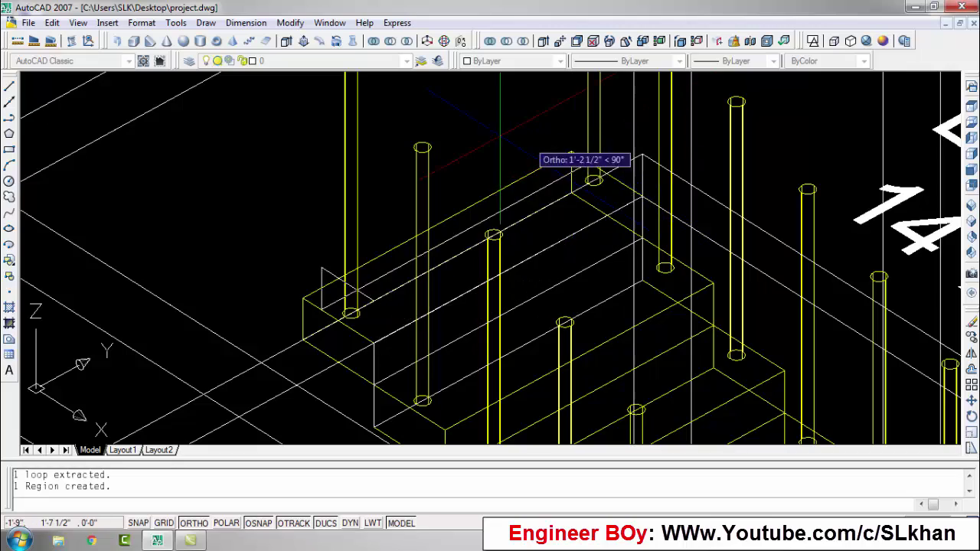
pyautogui.press('Escape')
pyautogui.press('Escape')
# Switch to conceptual shading and orbit to a top-down view of the stairs.
pyautogui.click(883, 41)
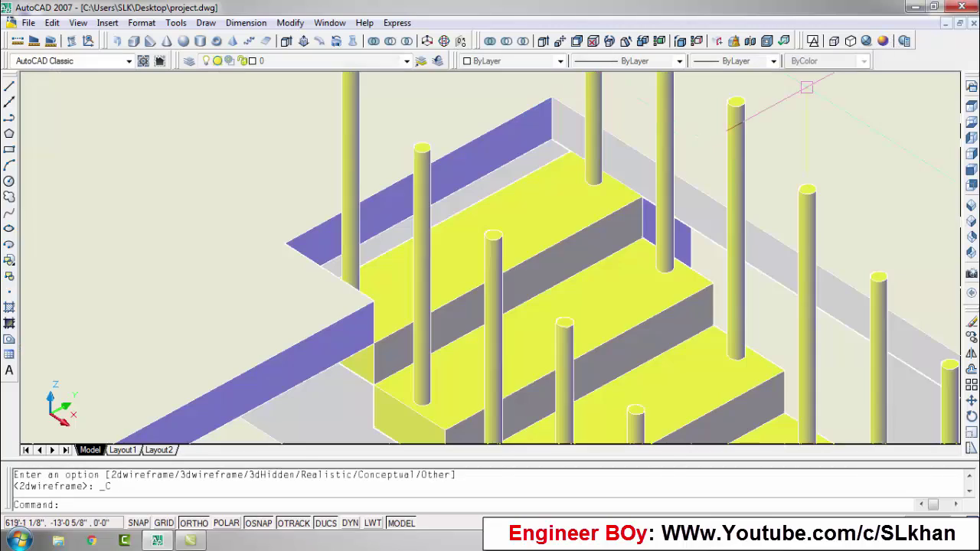
pyautogui.press('Escape')
pyautogui.press('Escape')
pyautogui.write('o')
pyautogui.press('Return')
pyautogui.moveTo(601, 224)
pyautogui.mouseDown()
pyautogui.moveTo(492, 219)
pyautogui.moveTo(462, 136)
pyautogui.moveTo(349, 230)
pyautogui.moveTo(405, 236)
pyautogui.moveTo(411, 208)
pyautogui.mouseUp()
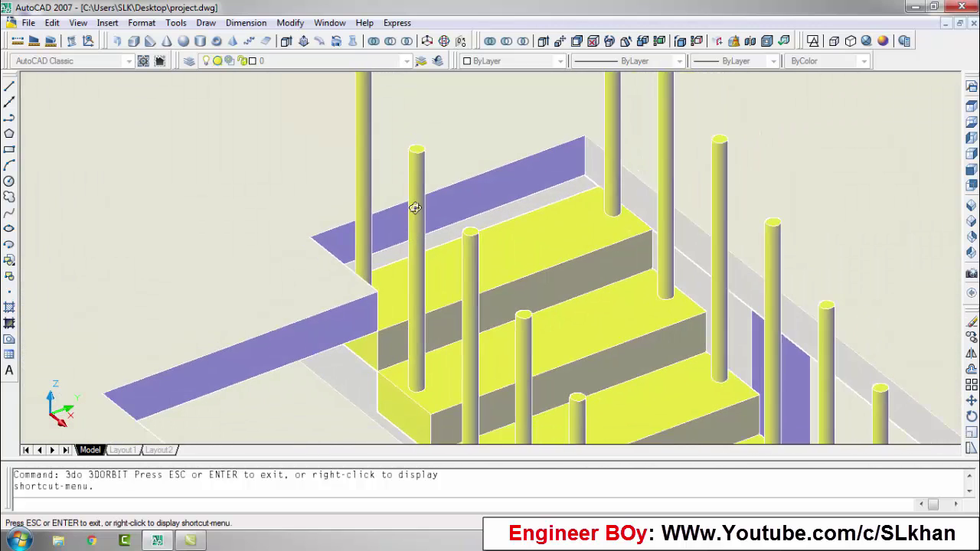
pyautogui.scroll(5, 704, 118)
pyautogui.press('Escape')
pyautogui.press('Escape')
# Move the purple wall face of the solid.
pyautogui.click(286, 41)
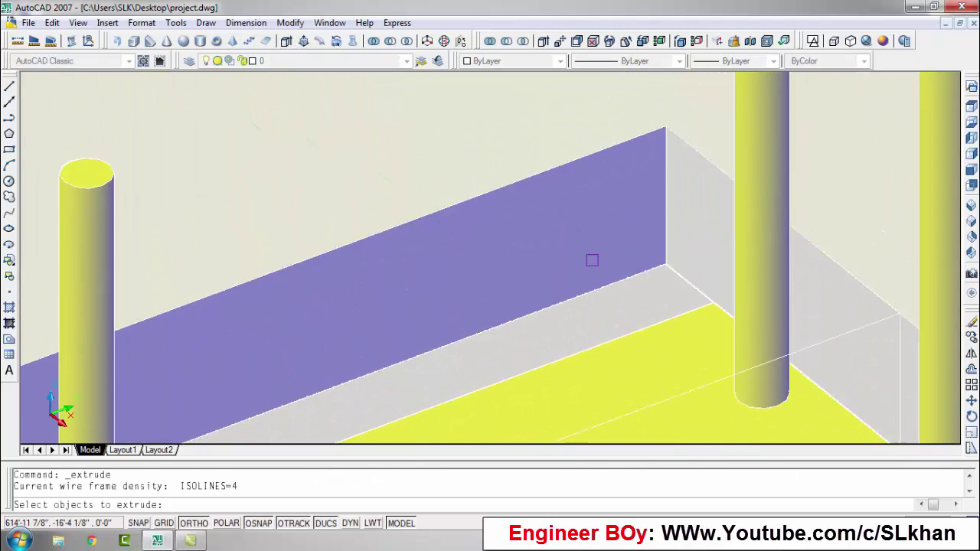
pyautogui.click(335, 42)
pyautogui.click(543, 40)
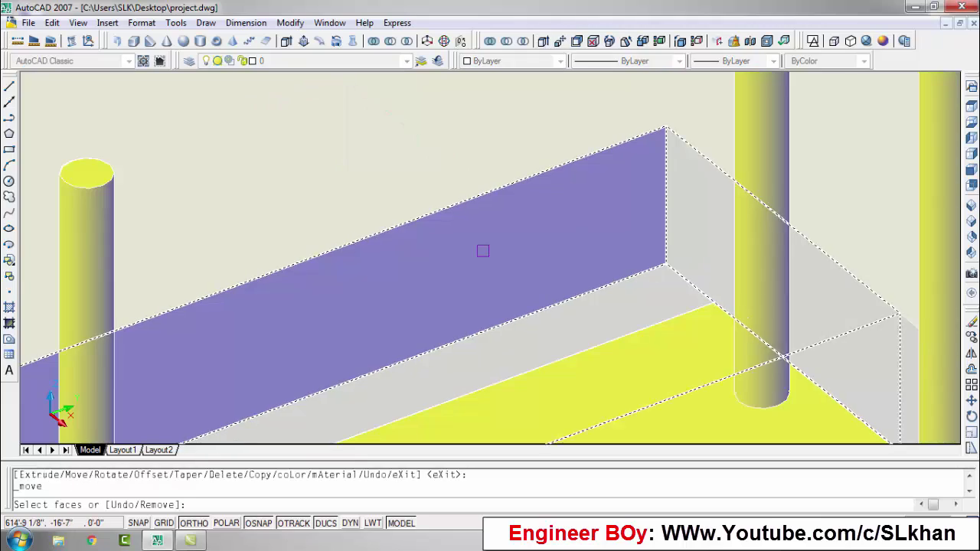
pyautogui.click(481, 248)
pyautogui.press('Return')
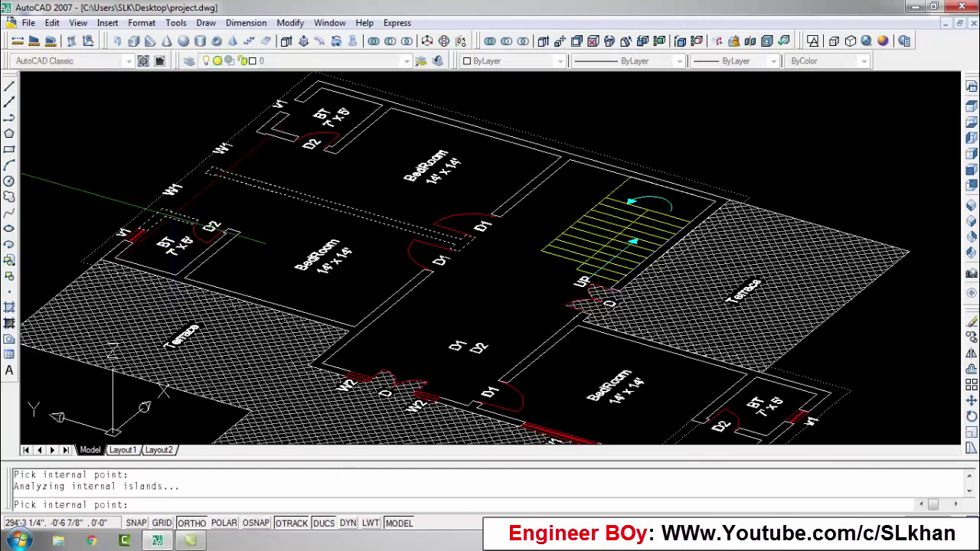
# Finish the first-floor boundary outlines on the flat plan and start extruding them.
pyautogui.press('Return')
pyautogui.write('ext')
pyautogui.press('Return')
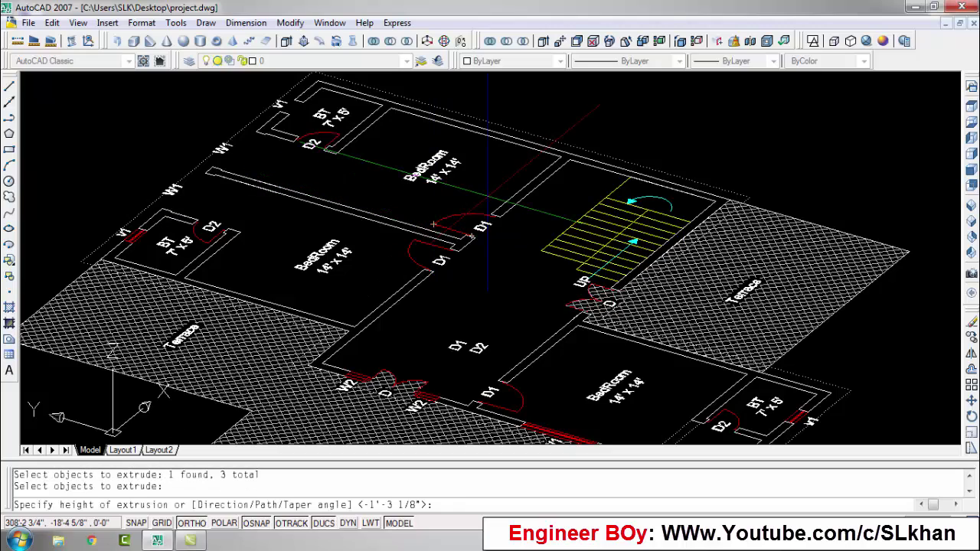
# Extrude the first-floor wall outlines to 11' and orbit to view the walls.
pyautogui.press('Return')
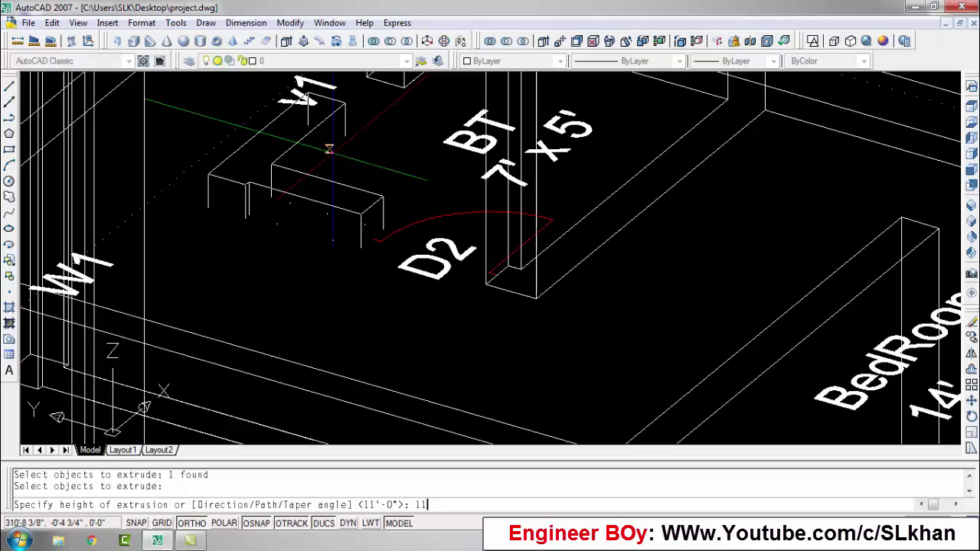
pyautogui.press('Return')
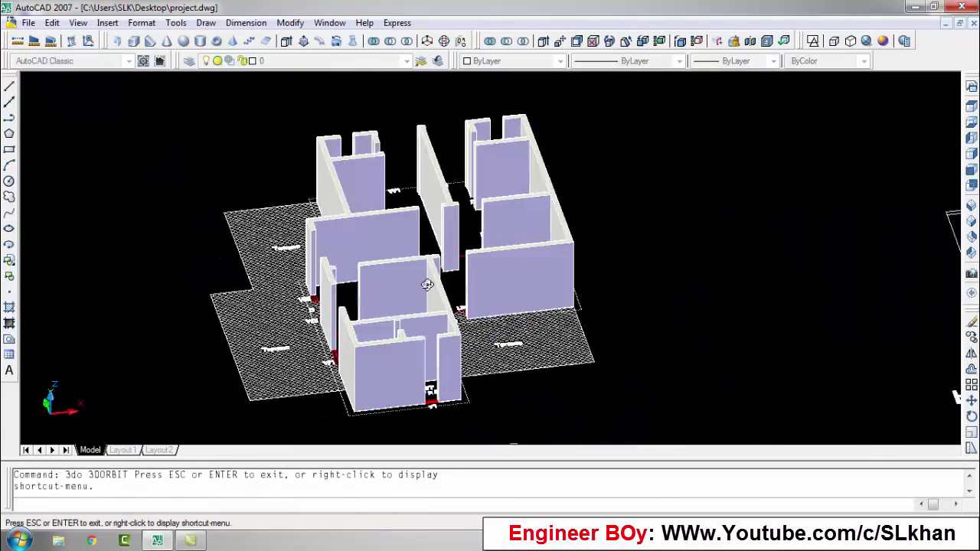
pyautogui.moveTo(427, 284); pyautogui.dragTo(531, 280)
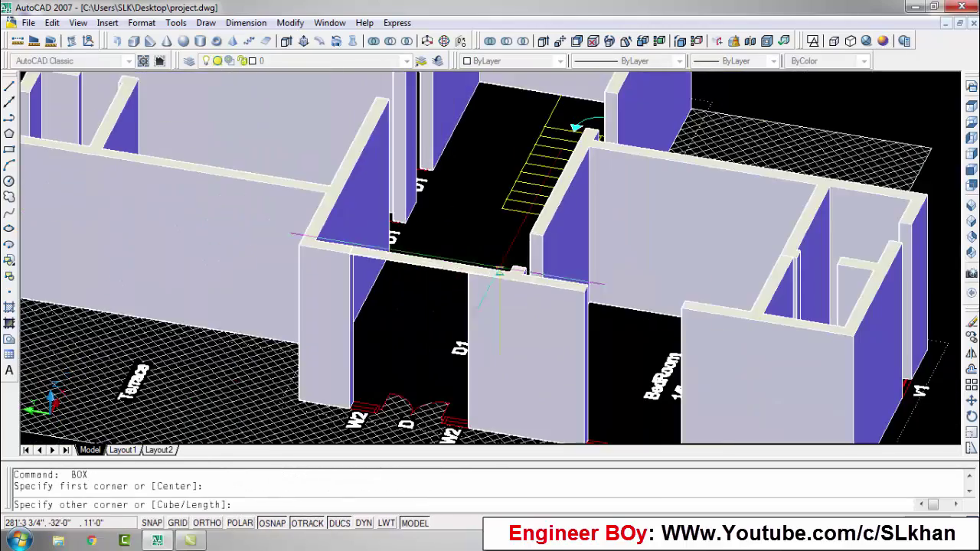
# Orbit the extruded first-floor walls to a new viewing angle.
pyautogui.scroll(5, 658, 303)
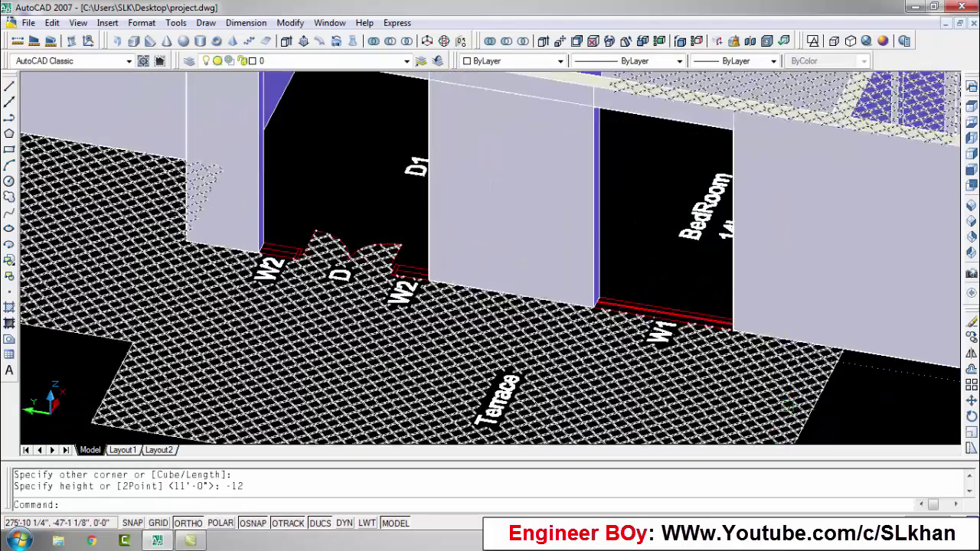
pyautogui.write('ext')
pyautogui.press('Return')
pyautogui.press('Return')
pyautogui.scroll(-5, 490, 265)
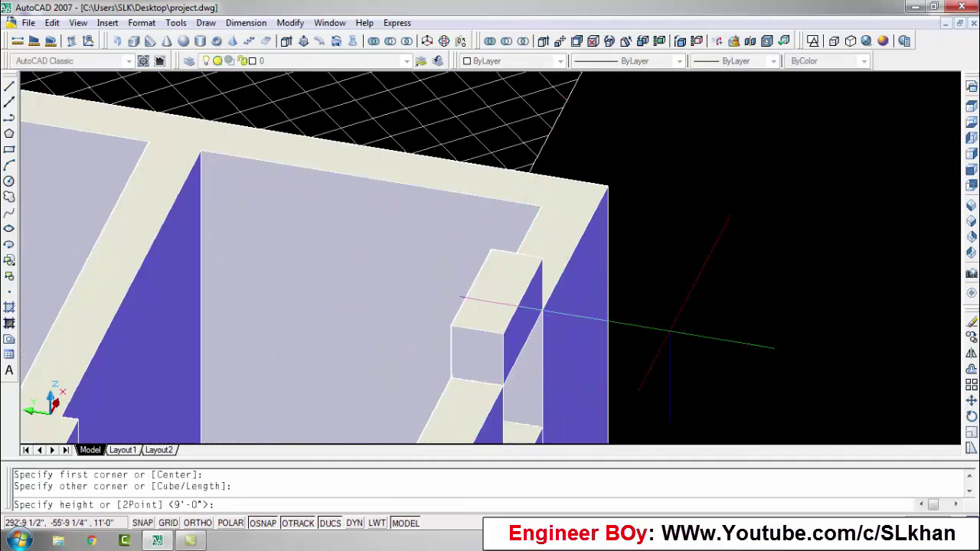
pyautogui.scroll(-2, 670, 330)
pyautogui.scroll(3, 674, 334)
pyautogui.scroll(3, 638, 335)
pyautogui.press('Escape')
pyautogui.press('Escape')
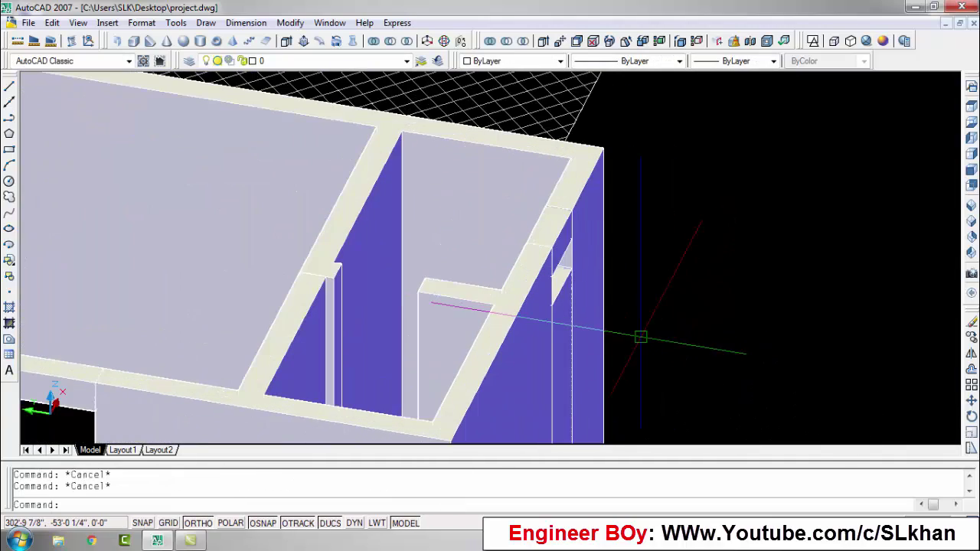
pyautogui.write('3do')
pyautogui.press('Return')
pyautogui.moveTo(551, 302); pyautogui.dragTo(361, 303)
pyautogui.press('Escape')
pyautogui.press('Escape')
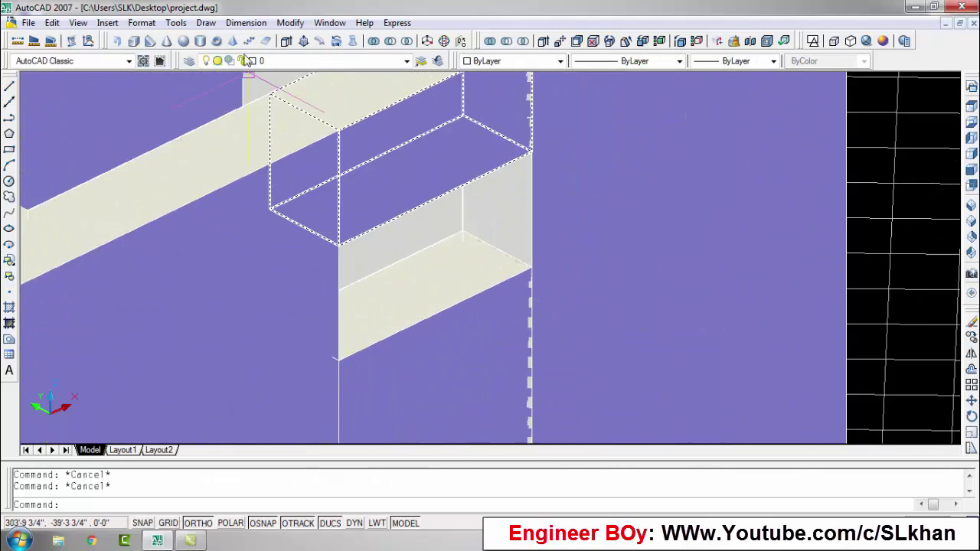
# Try a subtraction on a wall solid, then orbit to look down on the walls.
pyautogui.write('su')
pyautogui.press('Return')
pyautogui.click(737, 321)
pyautogui.press('Escape')
pyautogui.press('Escape')
pyautogui.scroll(-3, 543, 278)
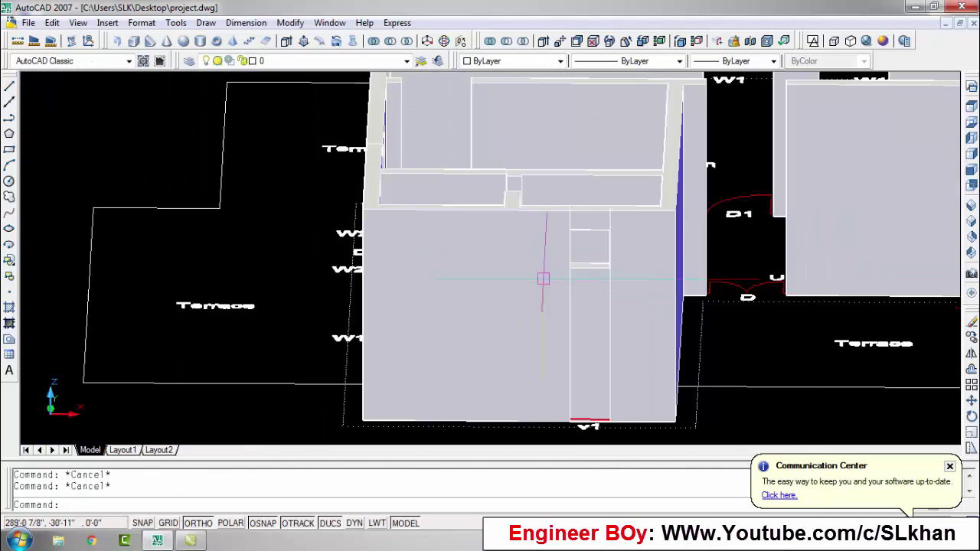
pyautogui.write('do')
pyautogui.press('Return')
pyautogui.moveTo(632, 315); pyautogui.dragTo(480, 313)
pyautogui.scroll(3, 480, 313)
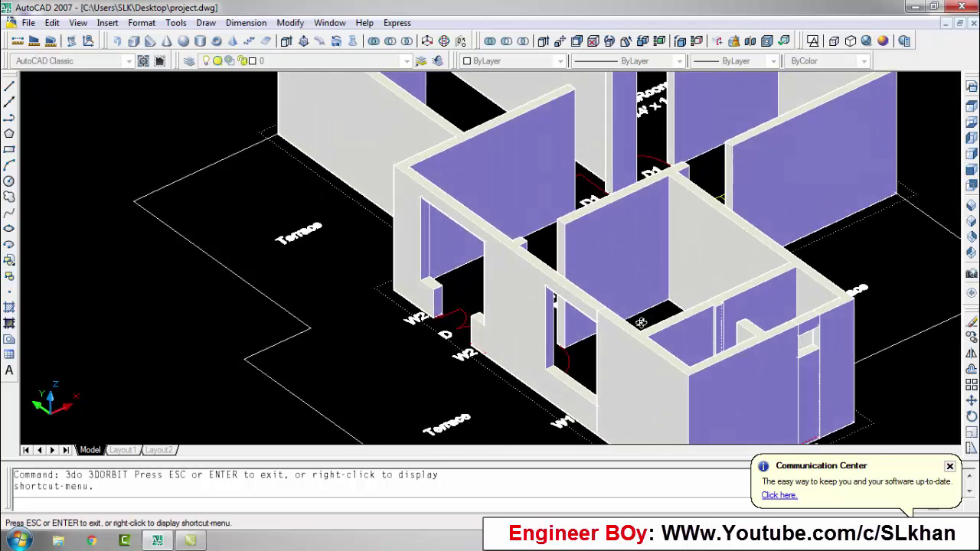
pyautogui.scroll(5, 226, 244)
pyautogui.press('Escape')
# Draw boxes with -4' height filling the wall gaps above the first-floor openings.
pyautogui.write('box')
pyautogui.press('Return')
pyautogui.click(711, 277)
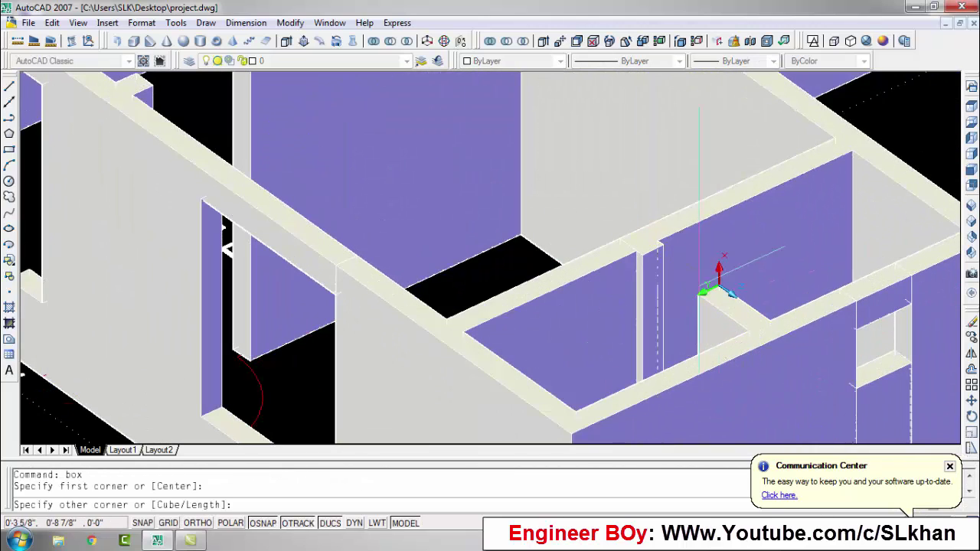
pyautogui.press('Escape')
pyautogui.press('Return')
pyautogui.write("-4'")
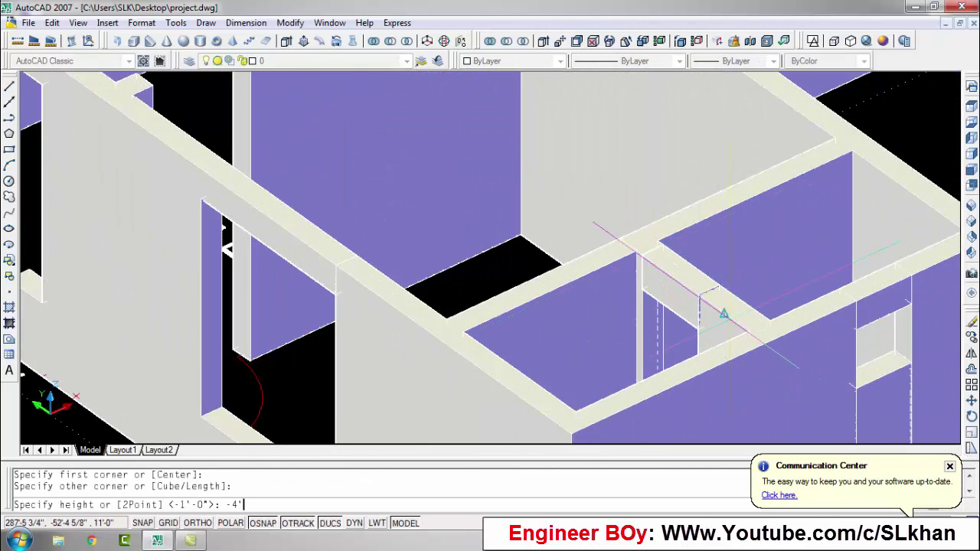
pyautogui.press('Return')
pyautogui.scroll(-3, 723, 314)
pyautogui.scroll(5, 488, 224)
pyautogui.press('Return')
pyautogui.click(488, 224)
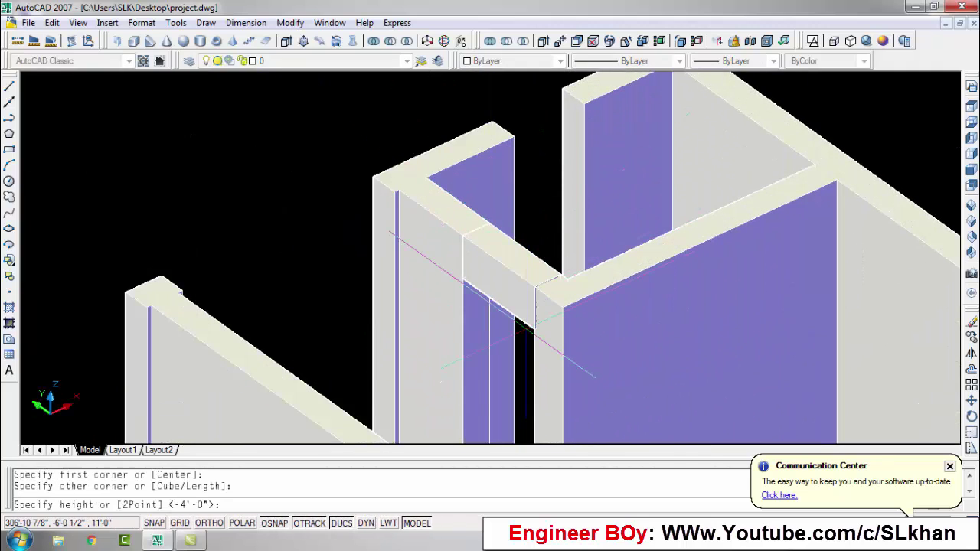
pyautogui.press('Return')
pyautogui.press('Escape')
pyautogui.press('Escape')
pyautogui.scroll(-3, 366, 229)
pyautogui.scroll(4, 784, 89)
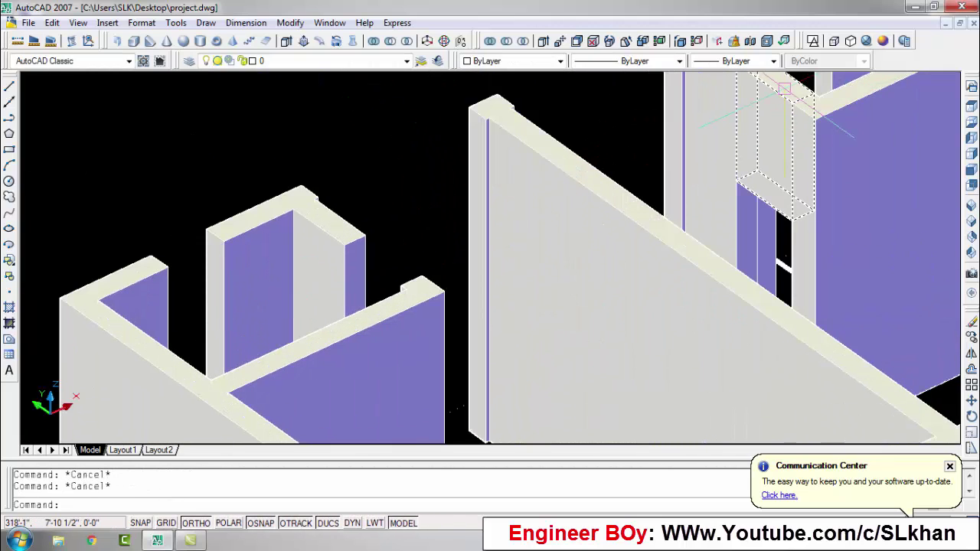
# Copy the gap-filling box to the other doorways, including near W1.
pyautogui.write('co')
pyautogui.press('Return')
pyautogui.click(789, 88)
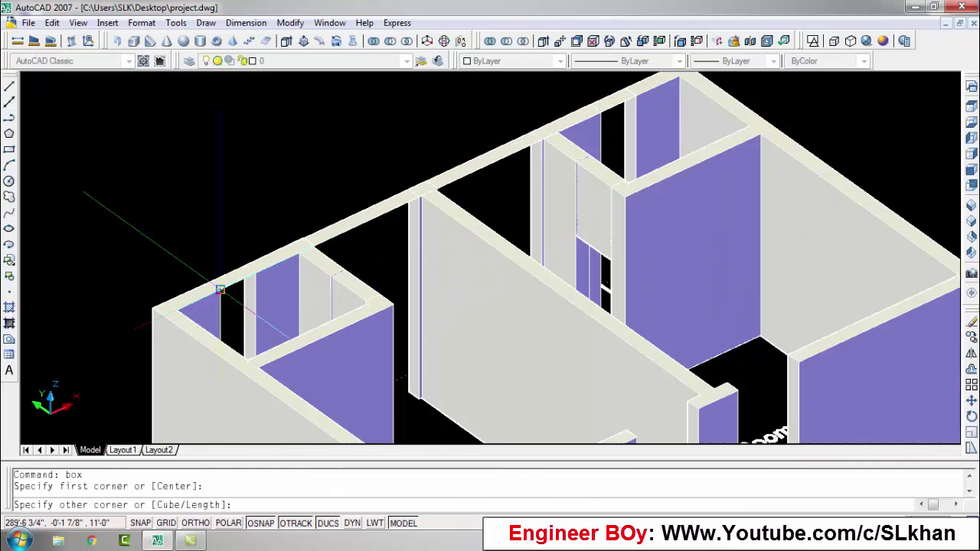
pyautogui.click(220, 290)
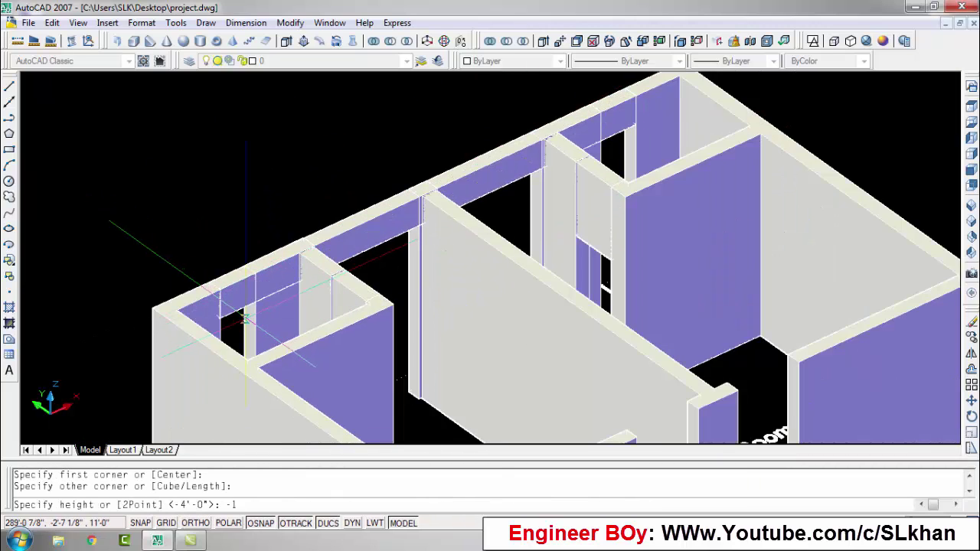
pyautogui.press('Escape')
pyautogui.press('Escape')
pyautogui.scroll(-3, 244, 317)
pyautogui.scroll(2, 459, 225)
pyautogui.scroll(1, 459, 226)
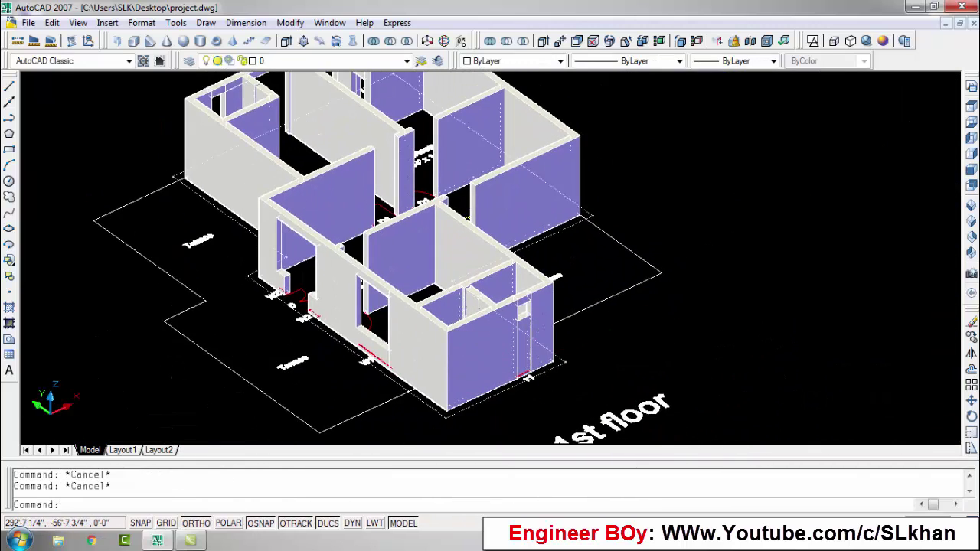
pyautogui.scroll(4, 490, 329)
pyautogui.click(489, 329)
pyautogui.click(501, 122)
pyautogui.scroll(-5, 502, 123)
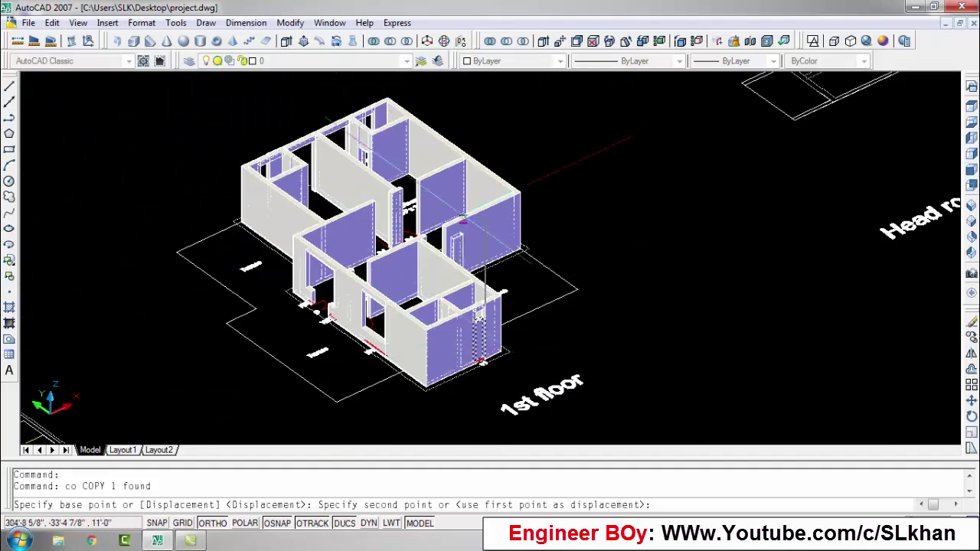
pyautogui.scroll(4, 416, 186)
pyautogui.scroll(2, 426, 157)
pyautogui.scroll(-2, 462, 100)
# Orbit the house to a new angle and shade it in Conceptual visual style.
pyautogui.press('Return')
pyautogui.write('3do')
pyautogui.press('Return')
pyautogui.moveTo(462, 99); pyautogui.dragTo(408, 306)
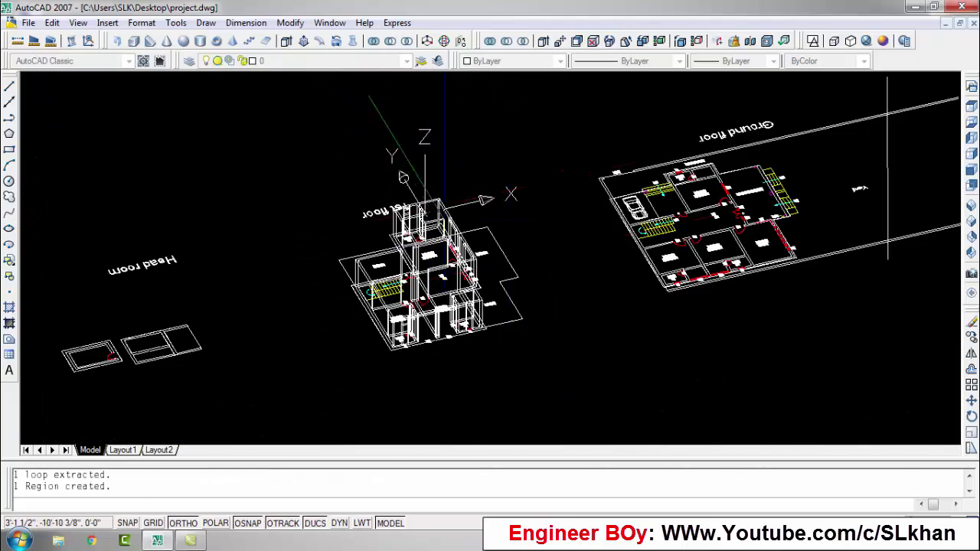
pyautogui.press('Escape')
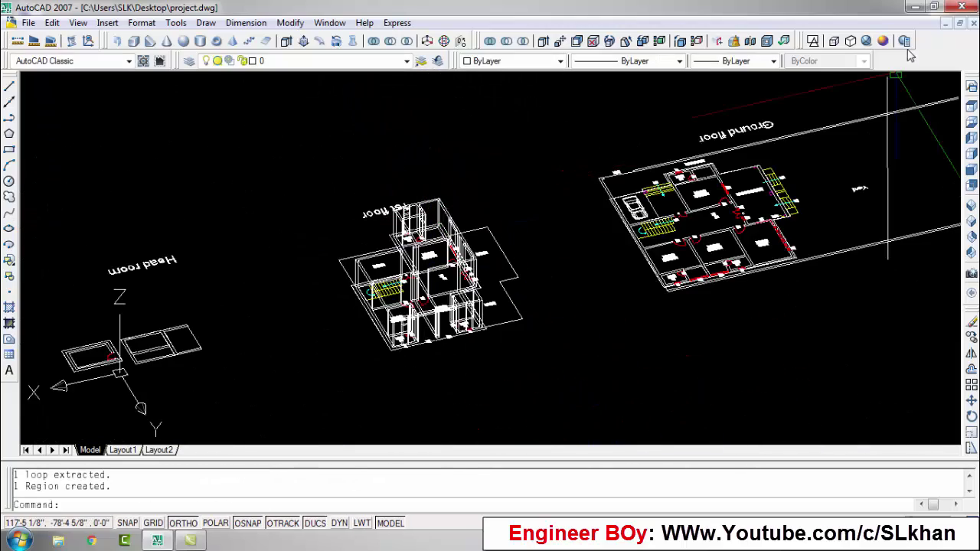
pyautogui.click(883, 41)
pyautogui.scroll(5, 531, 223)
pyautogui.scroll(3, 531, 223)
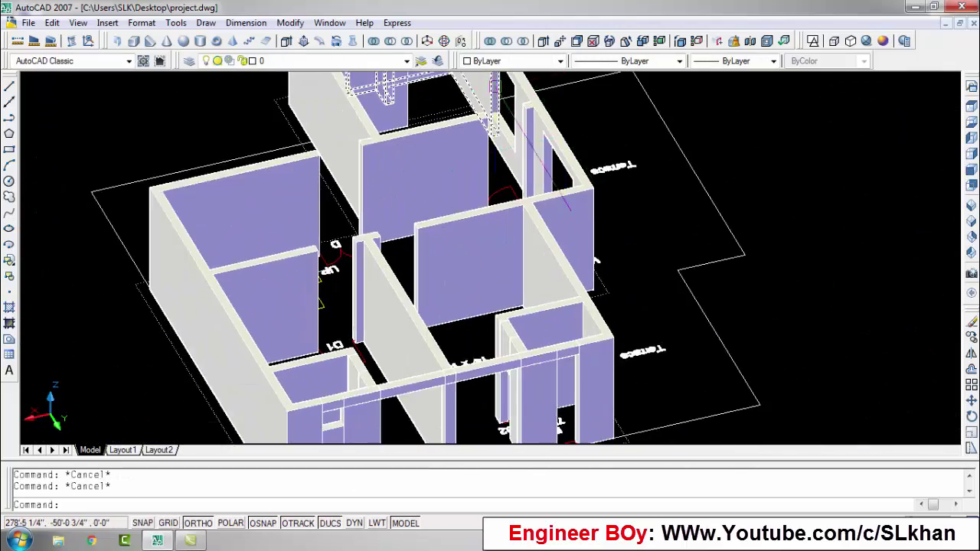
pyautogui.scroll(3, 531, 223)
pyautogui.write('-12')
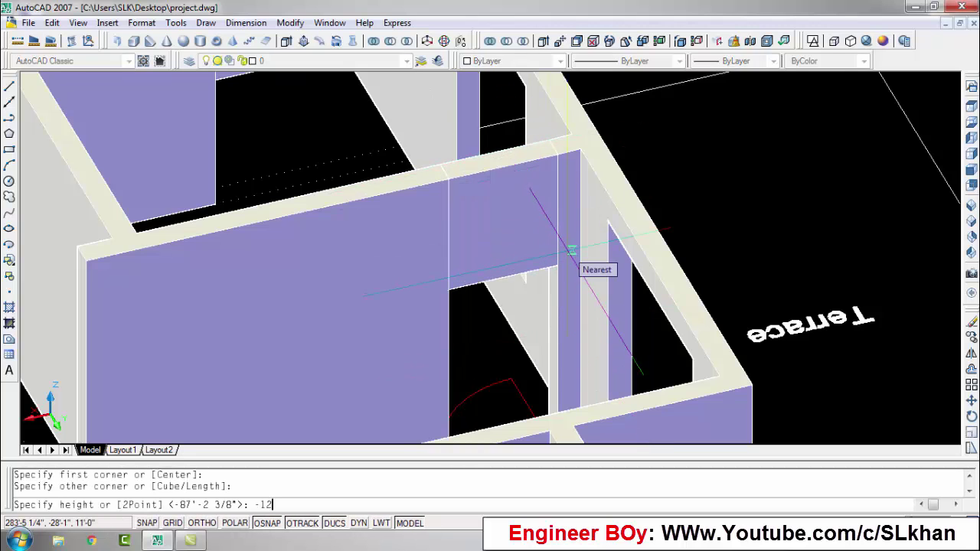
# Draw a -12 high infill box below the first-floor window opening.
pyautogui.press('Return')
pyautogui.click(175, 376)
pyautogui.write('2')
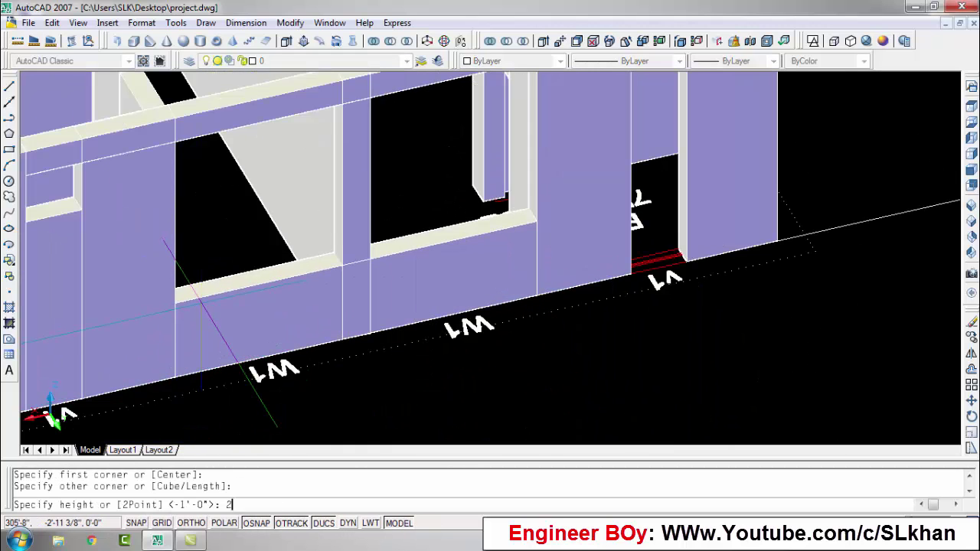
pyautogui.press('Escape')
pyautogui.press('Escape')
pyautogui.scroll(-5, 214, 360)
pyautogui.scroll(2, 224, 415)
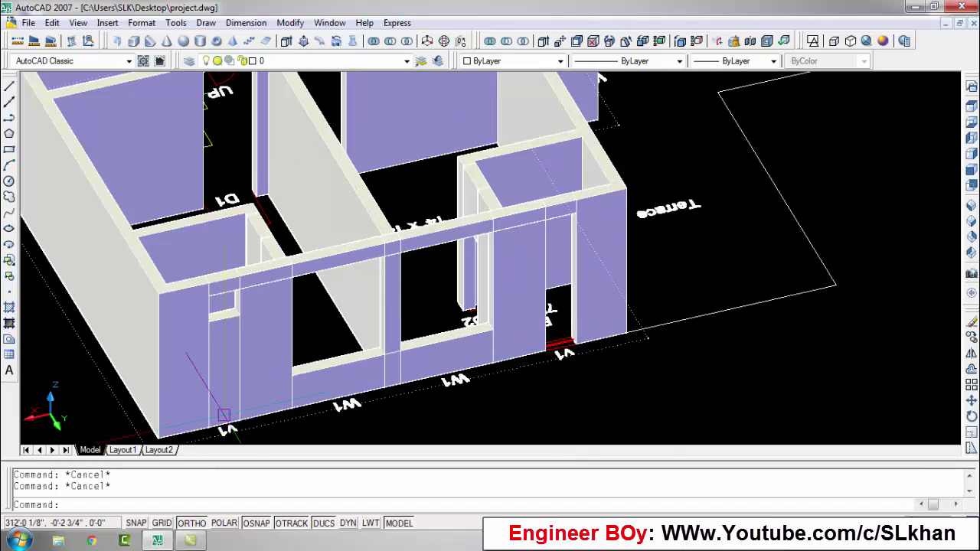
# Copy the infill box to the next window opening.
pyautogui.write('co')
pyautogui.press('Return')
pyautogui.scroll(3, 224, 419)
pyautogui.press('Escape')
pyautogui.press('Return')
pyautogui.click(305, 379)
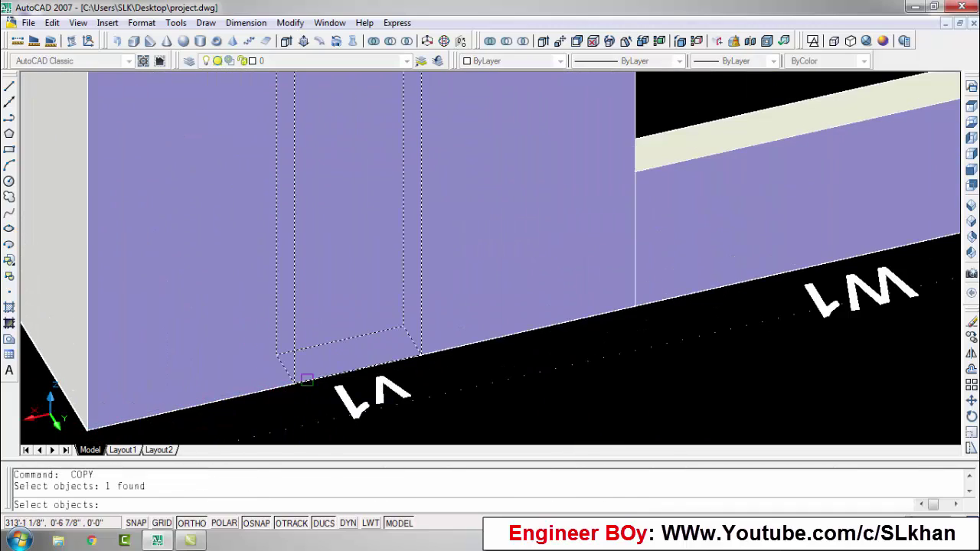
pyautogui.scroll(-3, 520, 332)
pyautogui.click(514, 357)
pyautogui.press('Escape')
pyautogui.press('Escape')
pyautogui.scroll(-5, 513, 357)
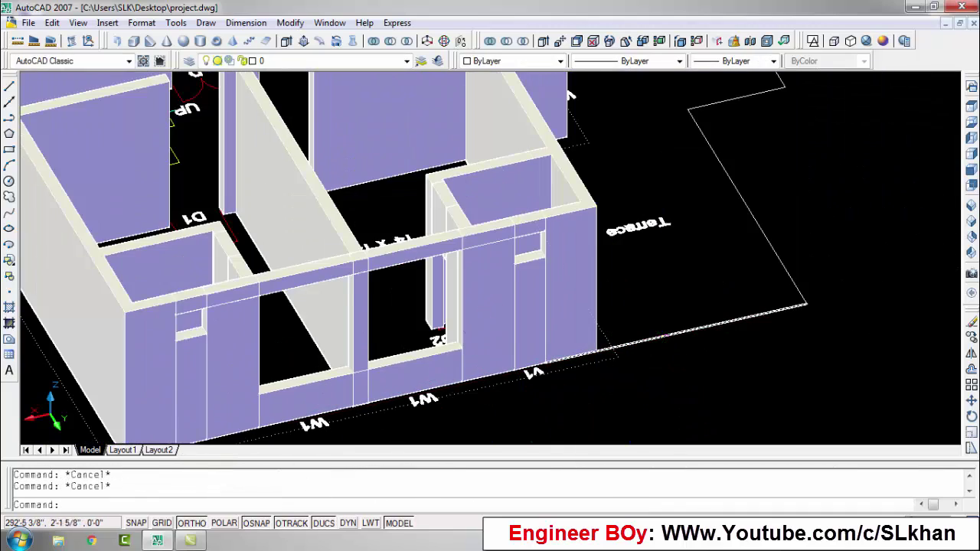
# Draw a 12-deep infill box along the beam run.
pyautogui.write('3do')
pyautogui.press('Return')
pyautogui.press('Escape')
pyautogui.press('Escape')
pyautogui.scroll(3, 450, 202)
pyautogui.scroll(2, 440, 370)
pyautogui.write('box')
pyautogui.press('Return')
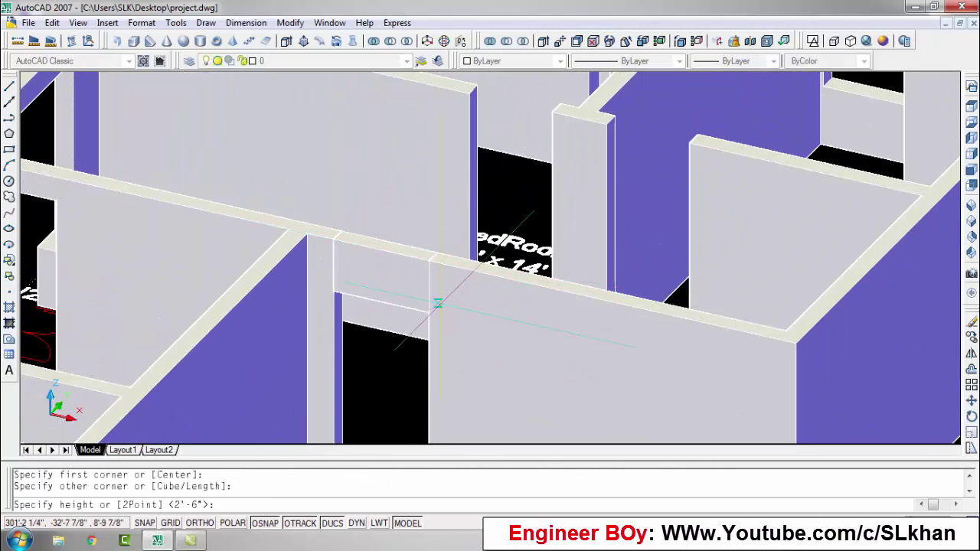
pyautogui.press('Return')
pyautogui.press('Return')
pyautogui.scroll(2, 398, 299)
pyautogui.scroll(2, 335, 249)
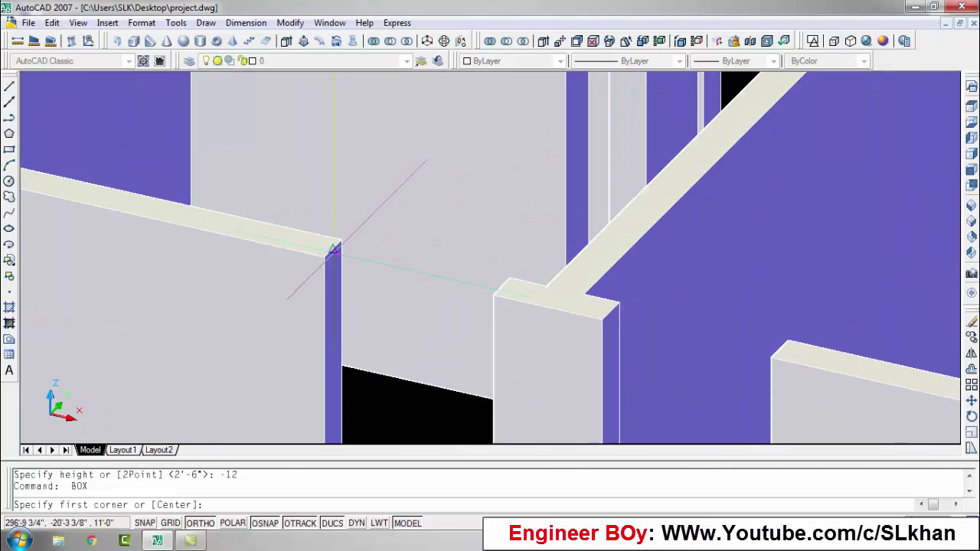
pyautogui.click(772, 343)
pyautogui.write('12')
pyautogui.press('Return')
pyautogui.scroll(-3, 508, 214)
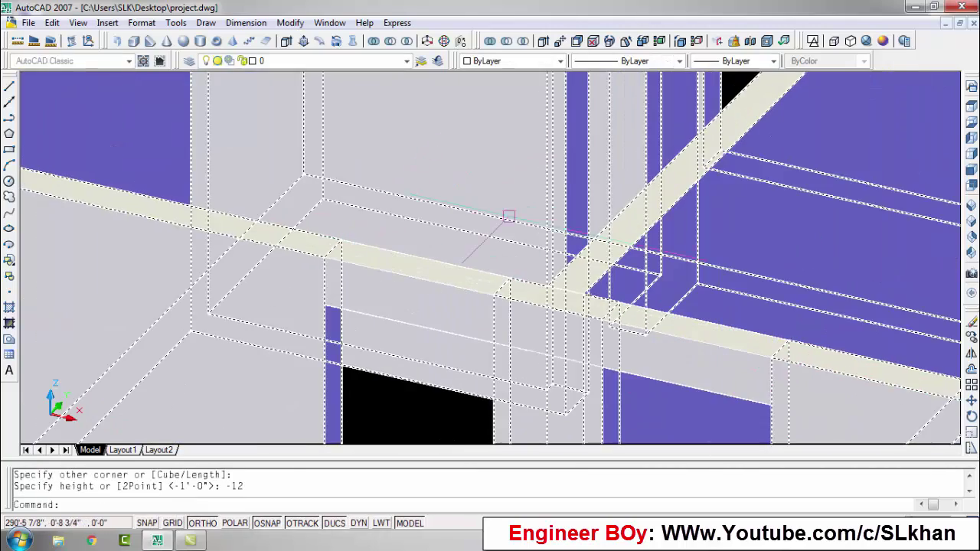
# Start further infill boxes at the next openings, cancelling each attempt.
pyautogui.press('Escape')
pyautogui.scroll(3, 394, 126)
pyautogui.press('Return')
pyautogui.scroll(2, 394, 126)
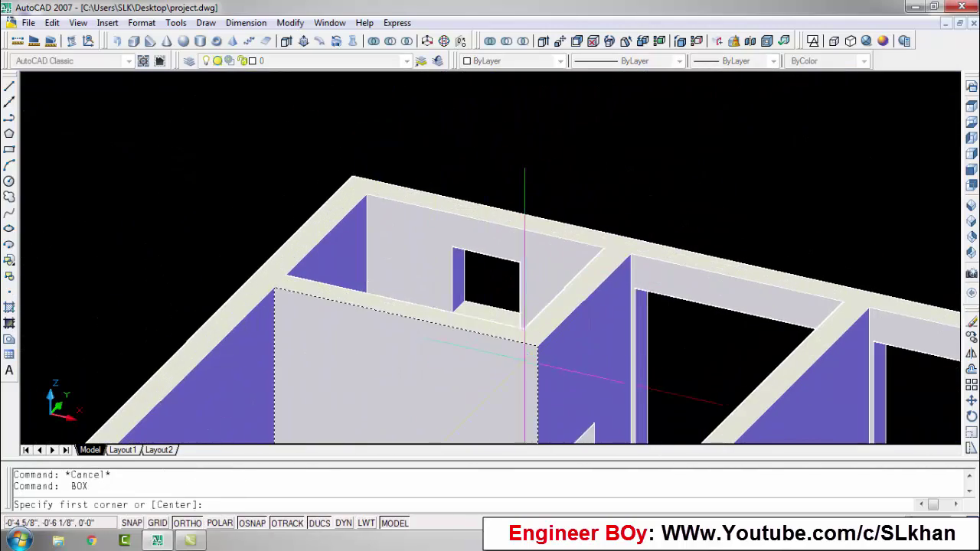
pyautogui.scroll(-2, 459, 313)
pyautogui.click(459, 313)
pyautogui.press('Escape')
pyautogui.press('Return')
pyautogui.click(769, 374)
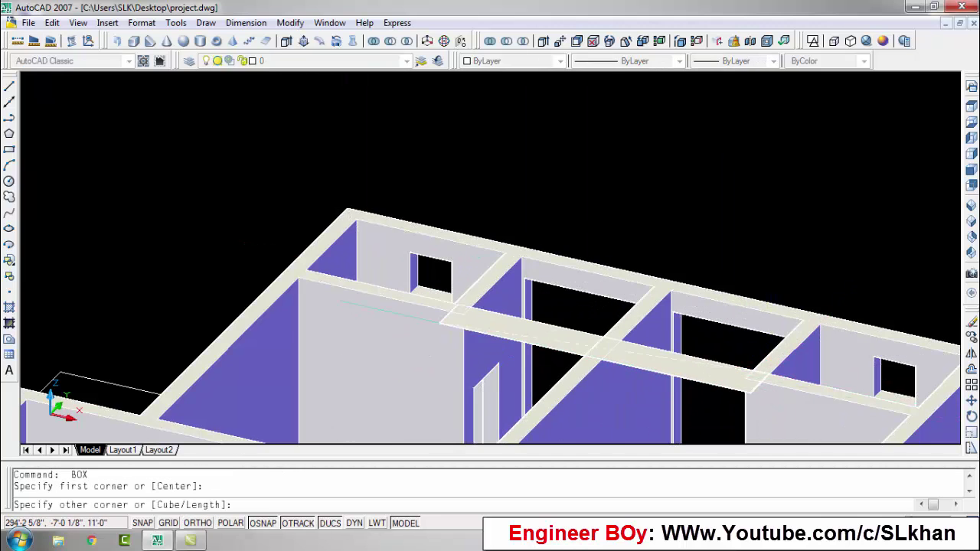
pyautogui.scroll(-2, 476, 333)
pyautogui.press('Escape')
pyautogui.press('Escape')
pyautogui.scroll(5, 538, 345)
# Draw a -3' high infill box above a first-floor opening and clear the selection.
pyautogui.write('box')
pyautogui.press('Return')
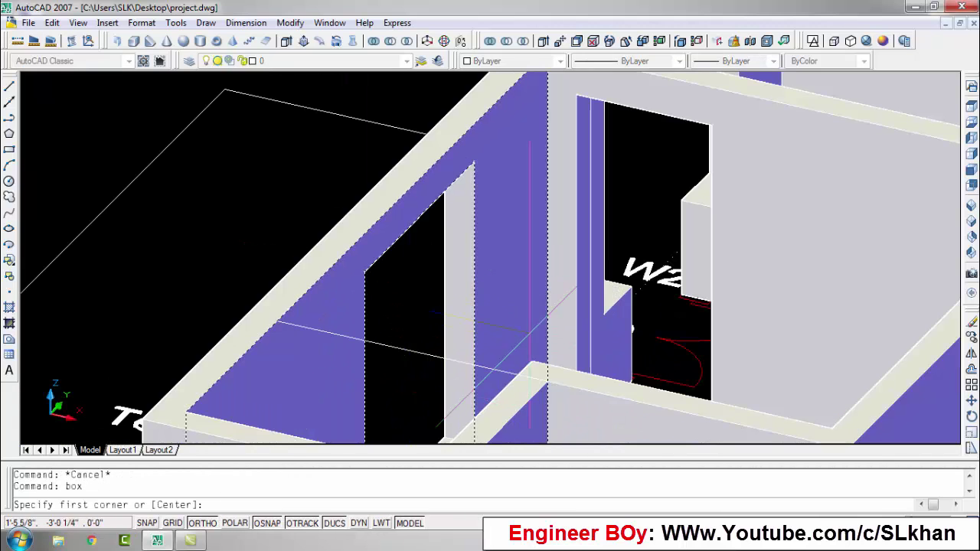
pyautogui.press('Escape')
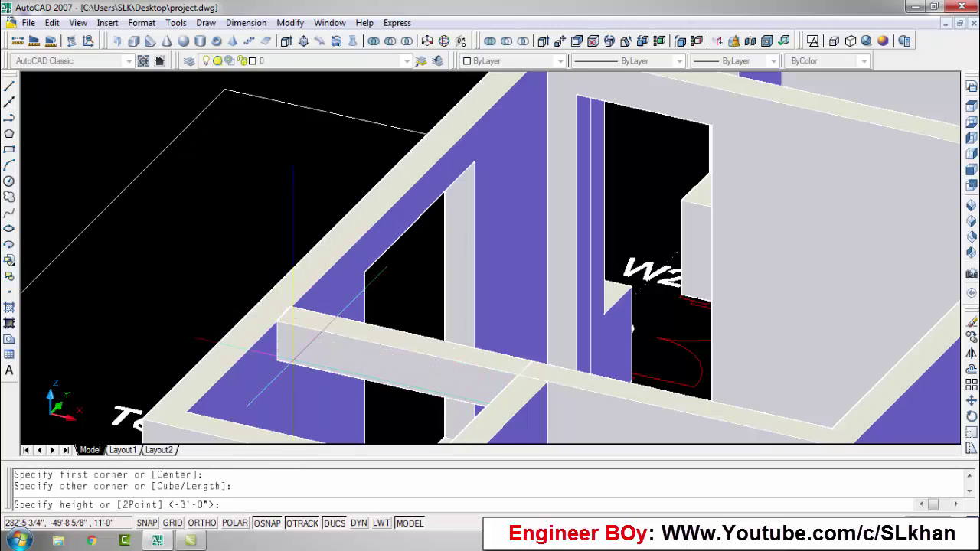
pyautogui.write("-3'")
pyautogui.press('Escape')
pyautogui.scroll(-5, 262, 214)
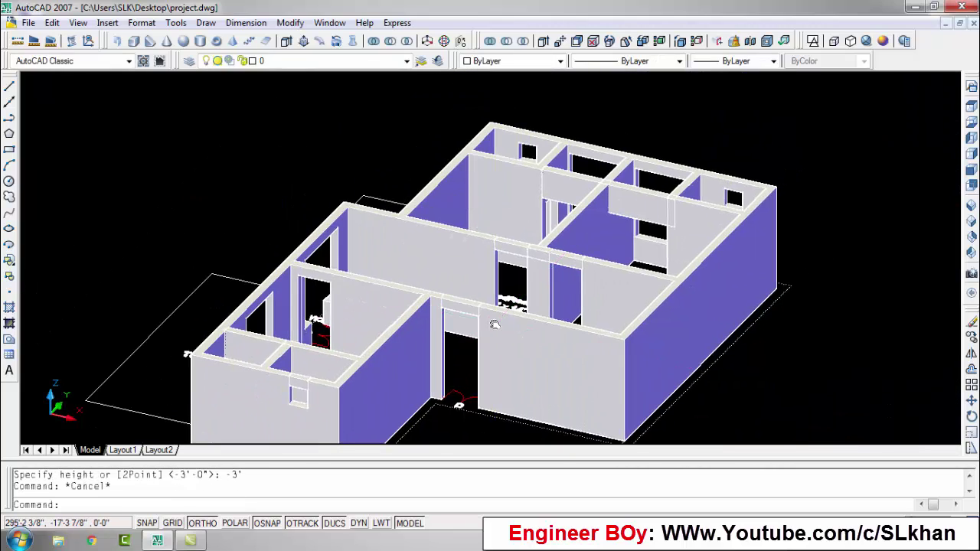
pyautogui.press('Escape')
pyautogui.scroll(-3, 574, 380)
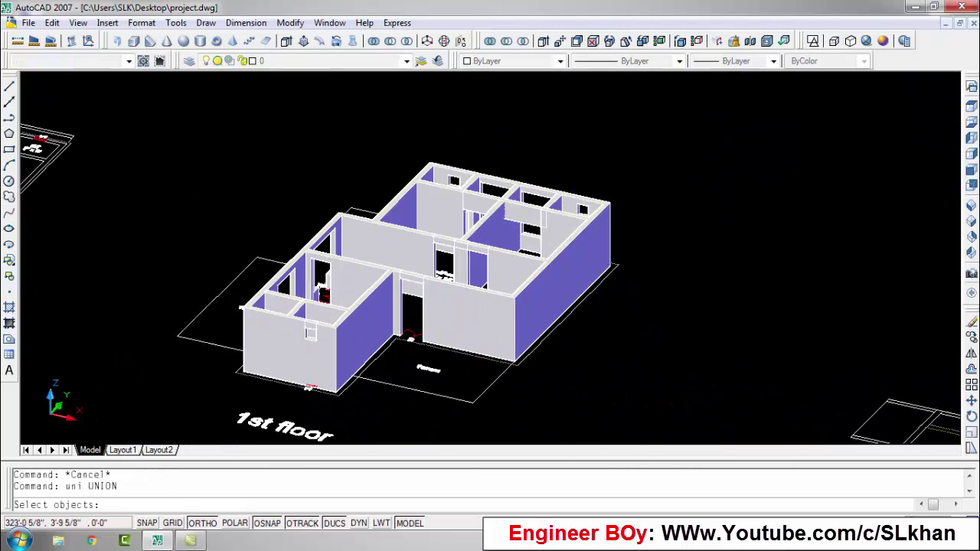
# Select the first-floor walls, then cancel the selection.
pyautogui.moveTo(191, 154); pyautogui.dragTo(635, 406)
pyautogui.press('Escape')
pyautogui.press('Escape')
pyautogui.scroll(4, 482, 394)
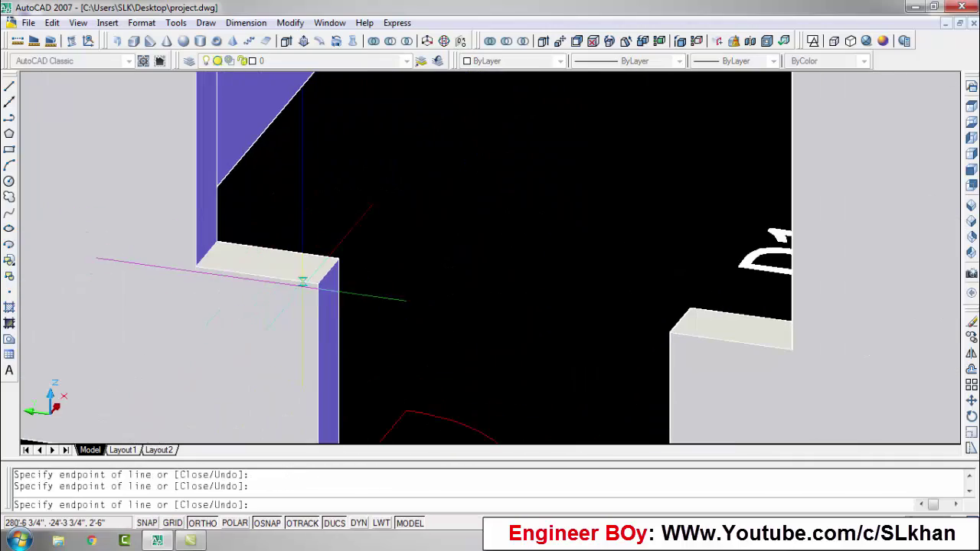
pyautogui.scroll(-3, 302, 281)
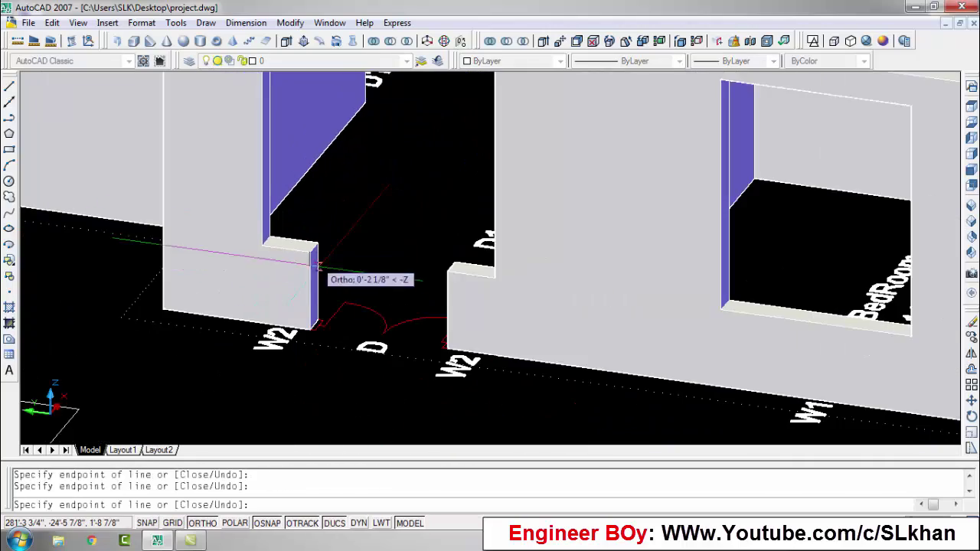
pyautogui.scroll(2, 303, 336)
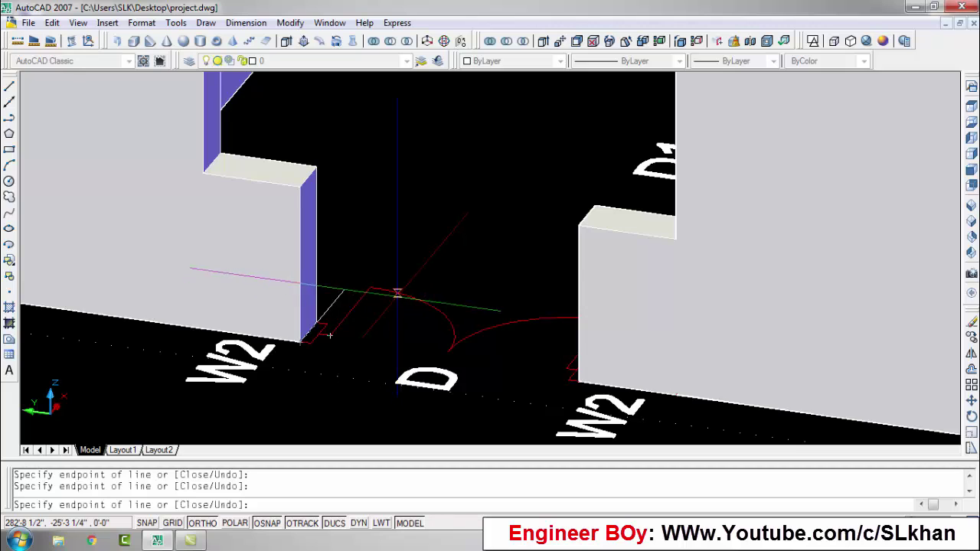
pyautogui.press('Escape')
pyautogui.press('Escape')
# Try copying the wall piece beside the door, then cancel and pan to the opening.
pyautogui.click(284, 271)
pyautogui.write('co')
pyautogui.press('Return')
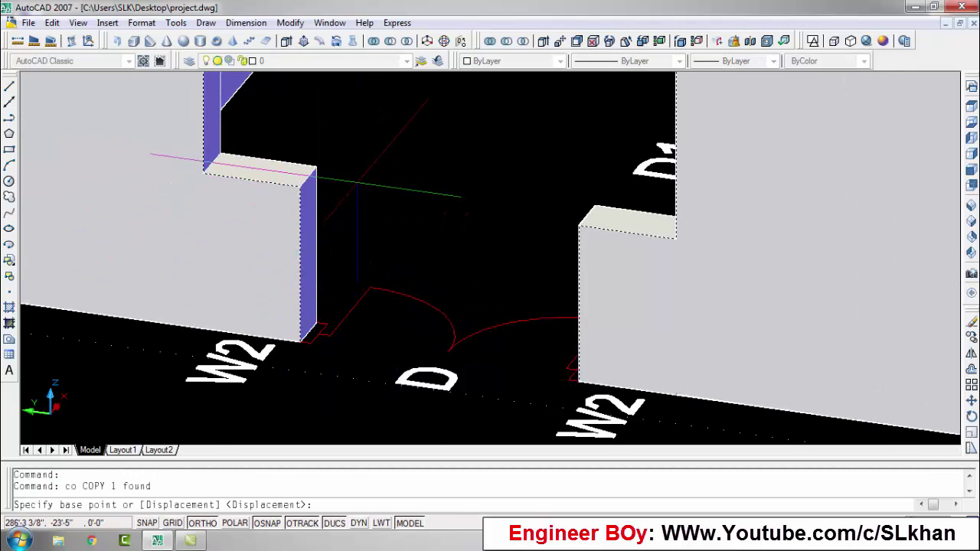
pyautogui.press('Escape')
pyautogui.press('Escape')
pyautogui.moveTo(356, 184); pyautogui.dragTo(337, 272, button='middle')
pyautogui.write('1')
# Trace both door jamb lines and select them with the sill pieces, excluding the large wall.
pyautogui.click(280, 282)
pyautogui.click(279, 115)
pyautogui.click(559, 319)
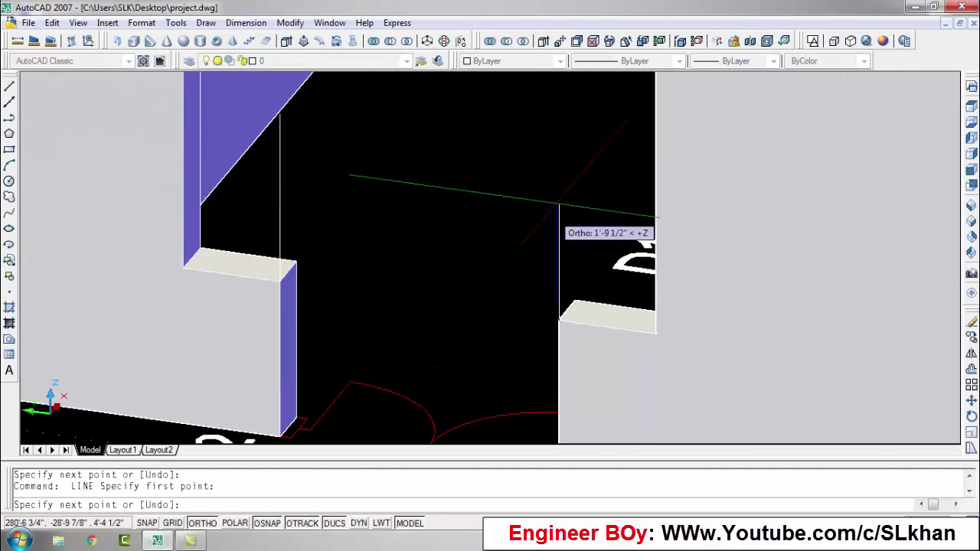
pyautogui.click(558, 162)
pyautogui.press('Escape')
pyautogui.moveTo(574, 163); pyautogui.dragTo(266, 201)
pyautogui.keyDown('shift'); pyautogui.click(231, 290); pyautogui.keyUp('shift')
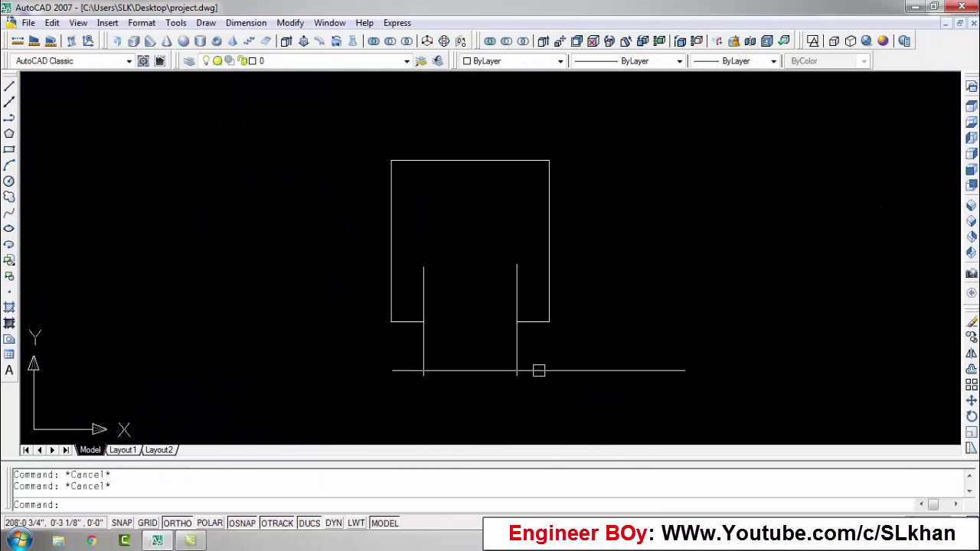
# Close the outline with a bottom line and offset it by 2.
pyautogui.click(424, 375)
pyautogui.press('Return')
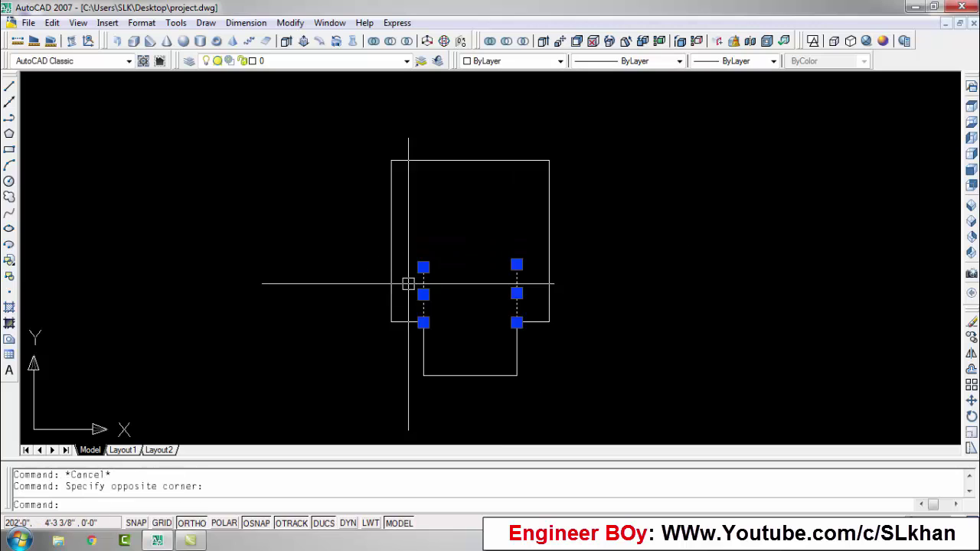
pyautogui.write('eo')
pyautogui.press('Return')
pyautogui.write('2')
pyautogui.press('Return')
pyautogui.press('Escape')
pyautogui.press('Escape')
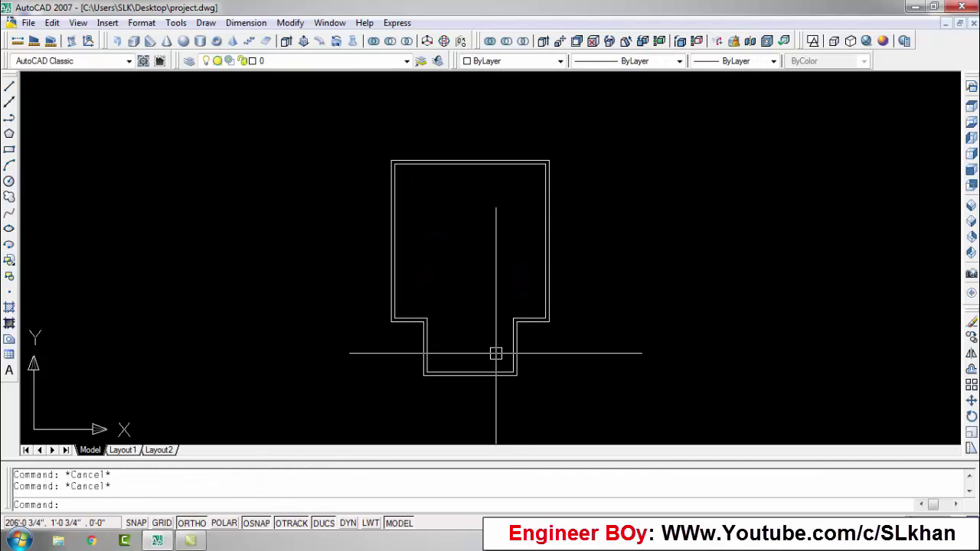
pyautogui.write('t')
pyautogui.press('Return')
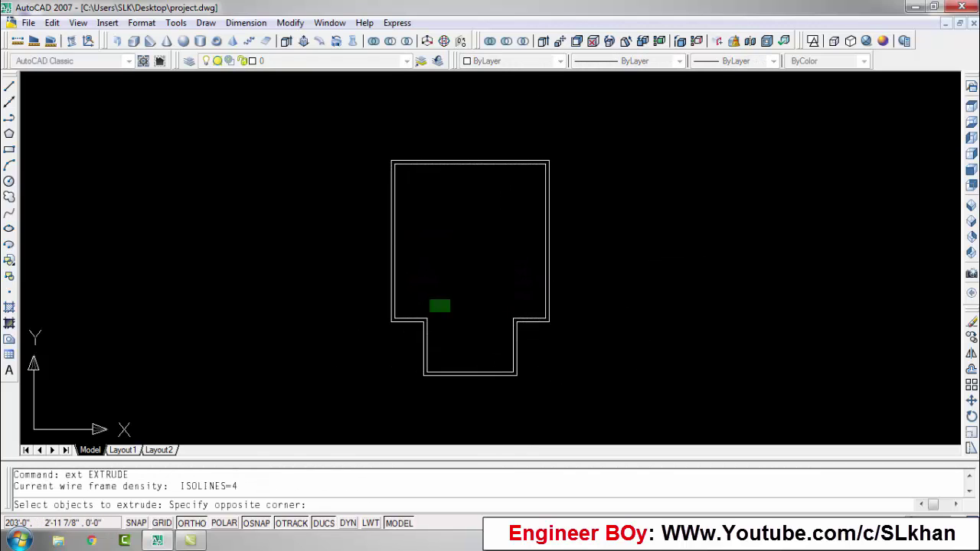
pyautogui.press('Escape')
pyautogui.press('Escape')
# Draw a dividing line and offset it to form the second frame edge.
pyautogui.scroll(2, 519, 219)
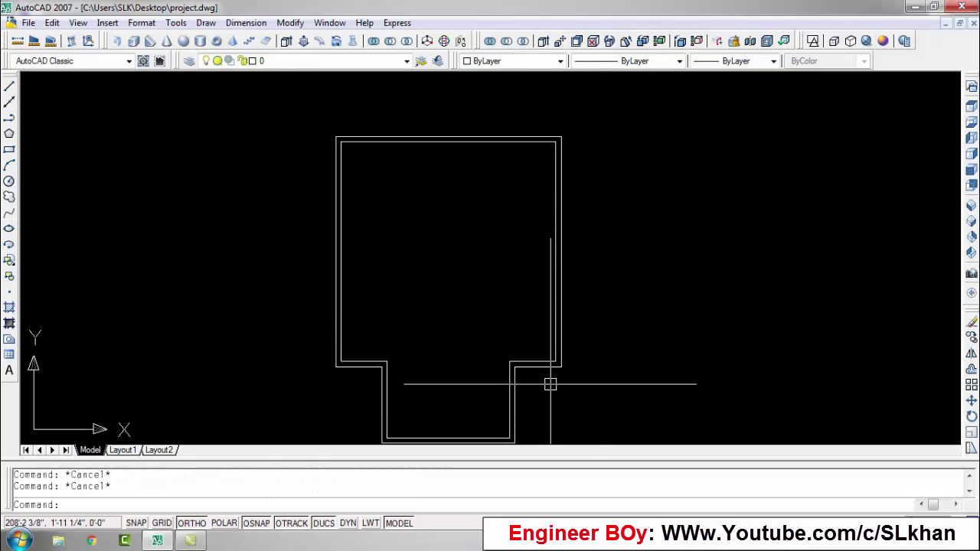
pyautogui.write('l')
pyautogui.press('Return')
pyautogui.press('Return')
pyautogui.click(386, 365)
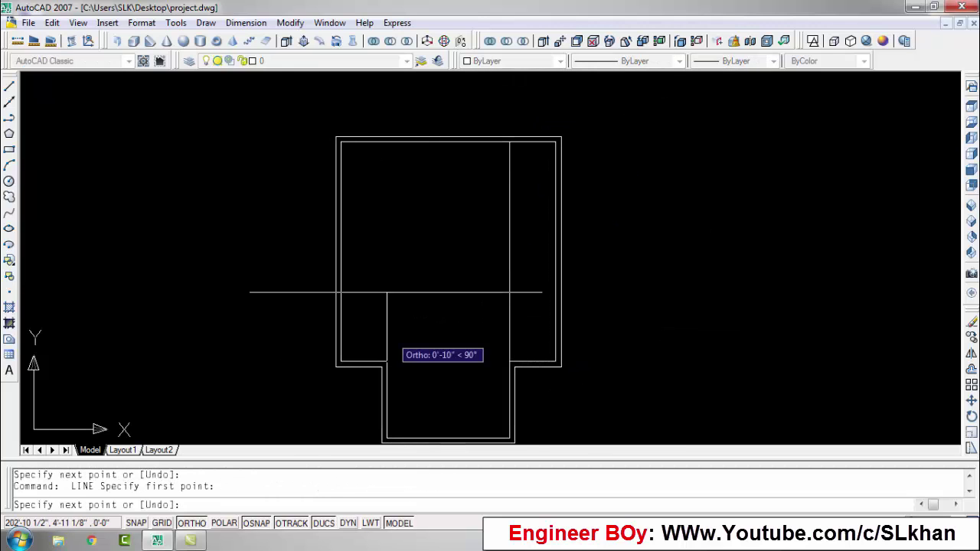
pyautogui.write('o')
pyautogui.press('Return')
pyautogui.scroll(3, 522, 367)
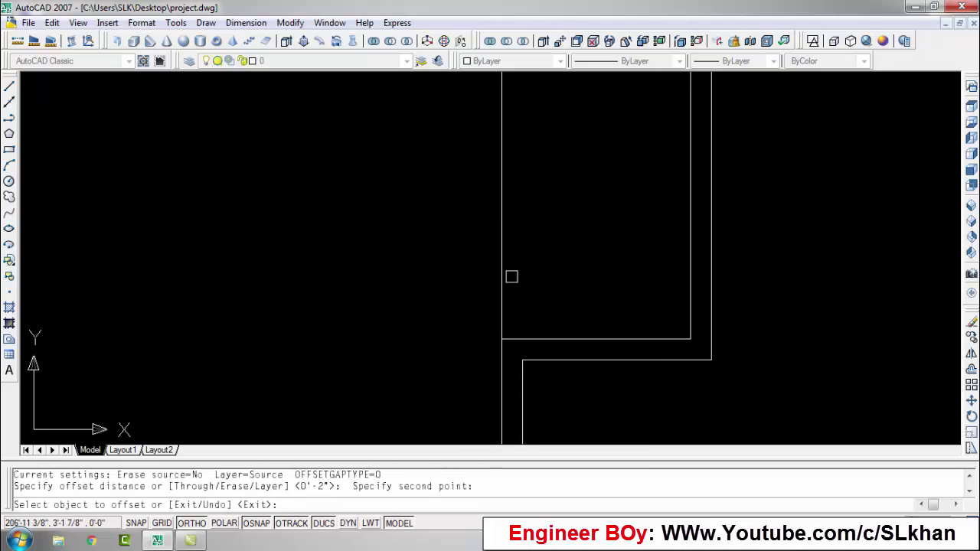
pyautogui.click(502, 277)
pyautogui.scroll(-3, 502, 276)
pyautogui.press('Escape')
pyautogui.scroll(5, 418, 344)
# Trim the overlapping lines at the frame corners.
pyautogui.write('tr')
pyautogui.press('Return')
pyautogui.press('Return')
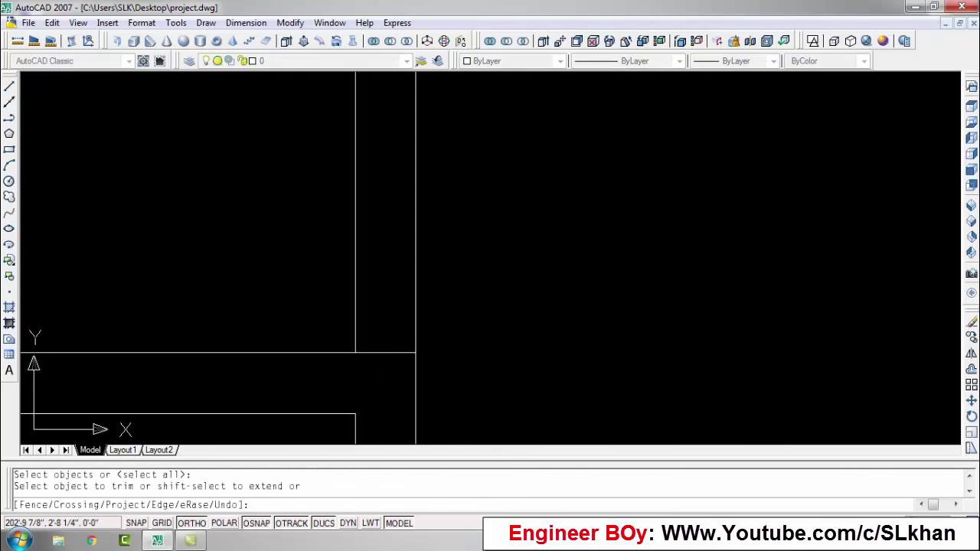
pyautogui.scroll(8, 323, 321)
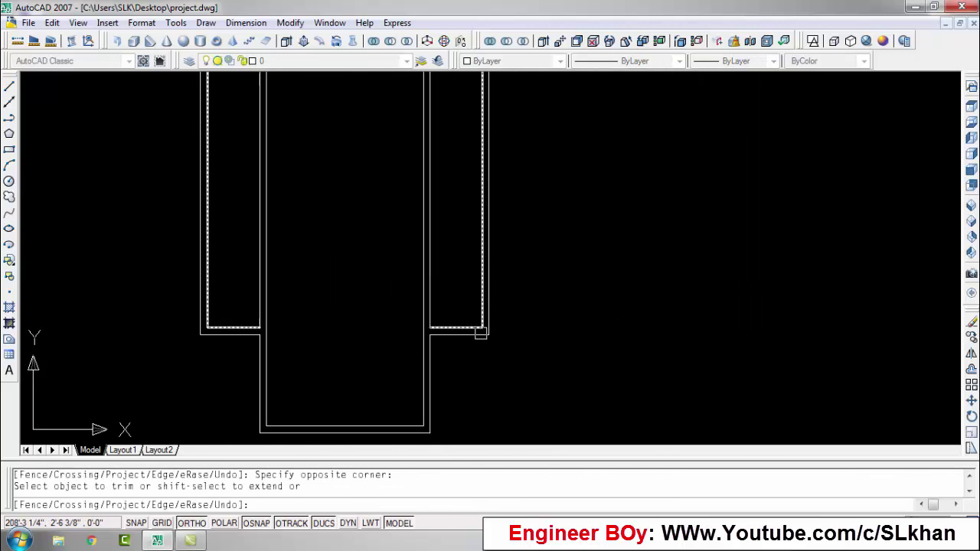
pyautogui.scroll(-5, 480, 333)
pyautogui.press('Escape')
pyautogui.press('Escape')
pyautogui.scroll(6, 418, 392)
pyautogui.scroll(2, 351, 402)
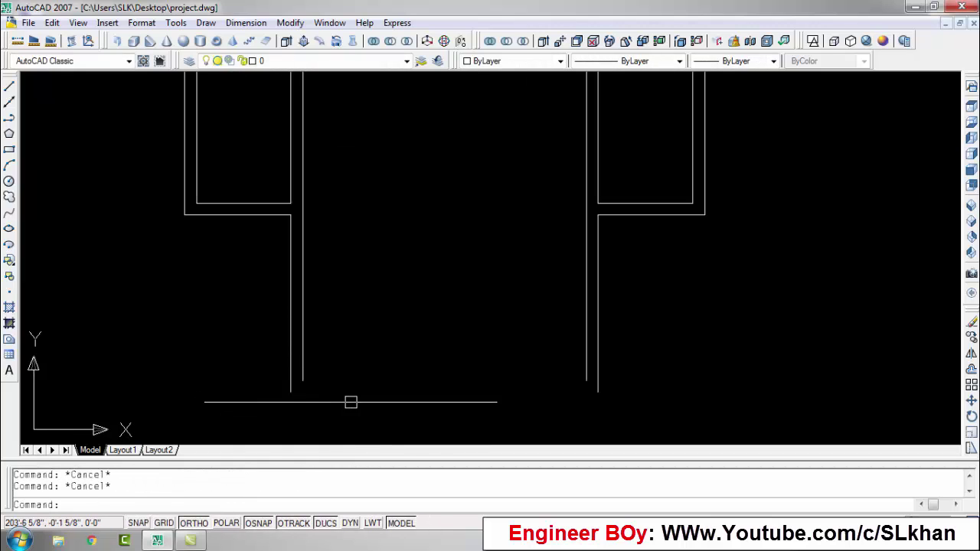
# Extend the frame legs and close the frame bottom with a line.
pyautogui.click(597, 392)
pyautogui.press('Escape')
pyautogui.press('Escape')
pyautogui.write('e')
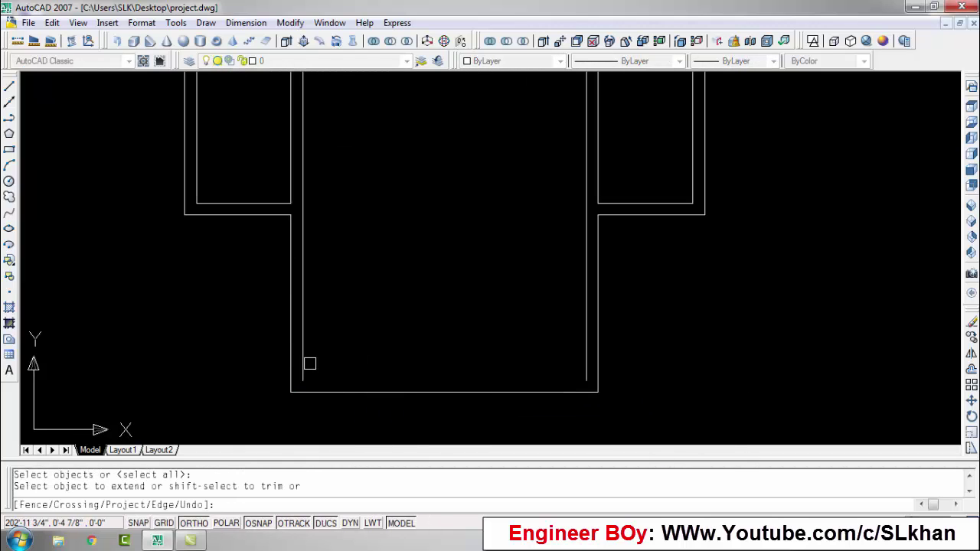
pyautogui.scroll(-4, 529, 406)
pyautogui.press('Escape')
pyautogui.press('Escape')
pyautogui.scroll(3, 482, 411)
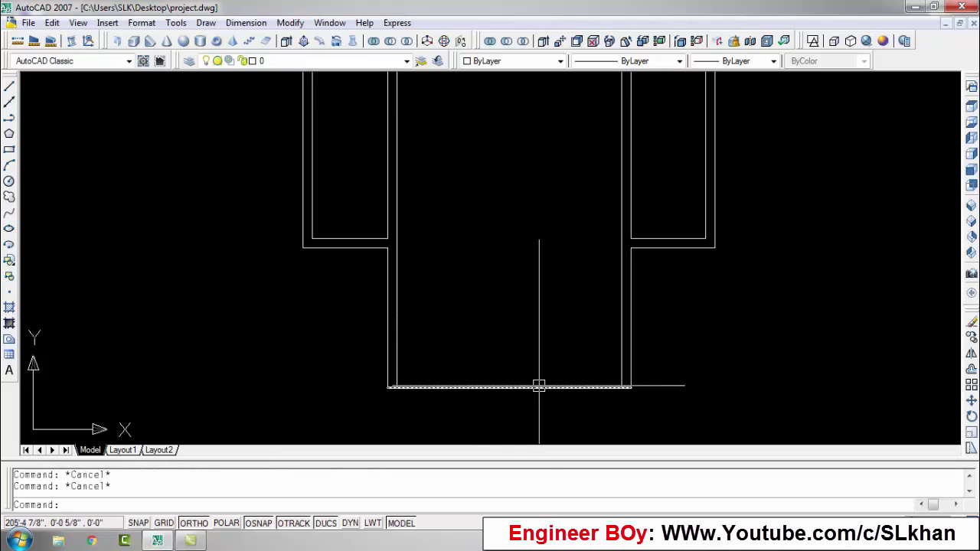
pyautogui.write('l')
pyautogui.scroll(3, 631, 388)
pyautogui.click(180, 374)
pyautogui.press('Return')
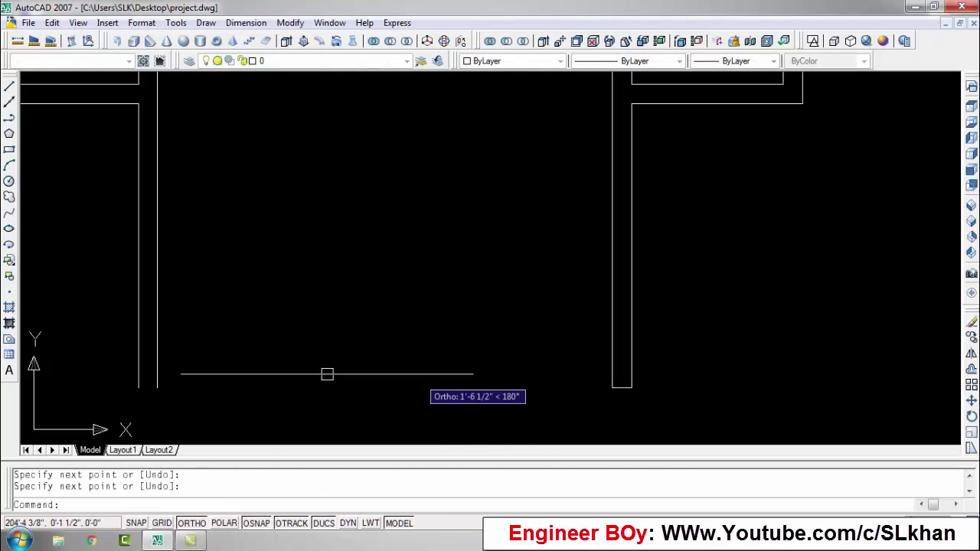
pyautogui.scroll(-3, 157, 387)
pyautogui.press('Escape')
pyautogui.press('Escape')
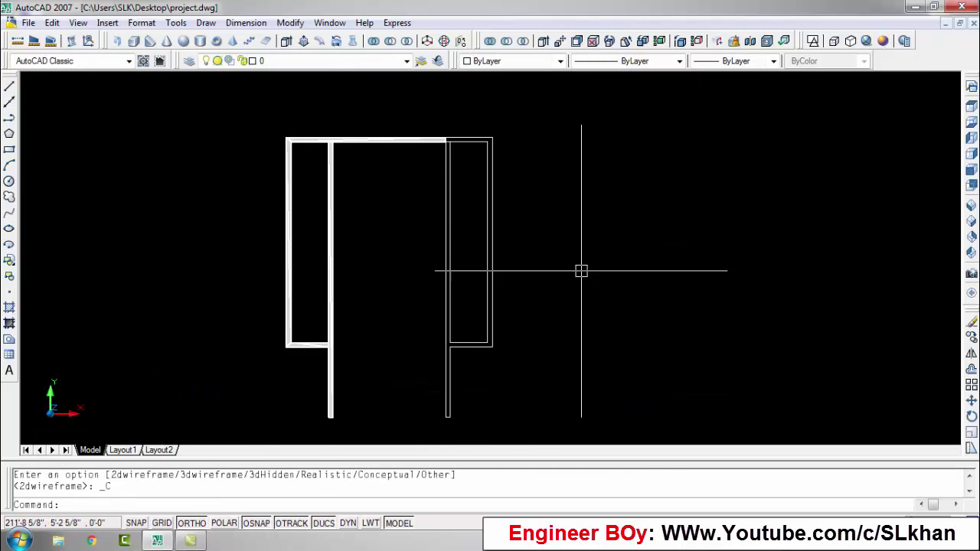
# Extrude the frame profile, switch to SW Isometric, and select the whole profile.
pyautogui.write('ext')
pyautogui.press('Return')
pyautogui.press('Escape')
pyautogui.press('Escape')
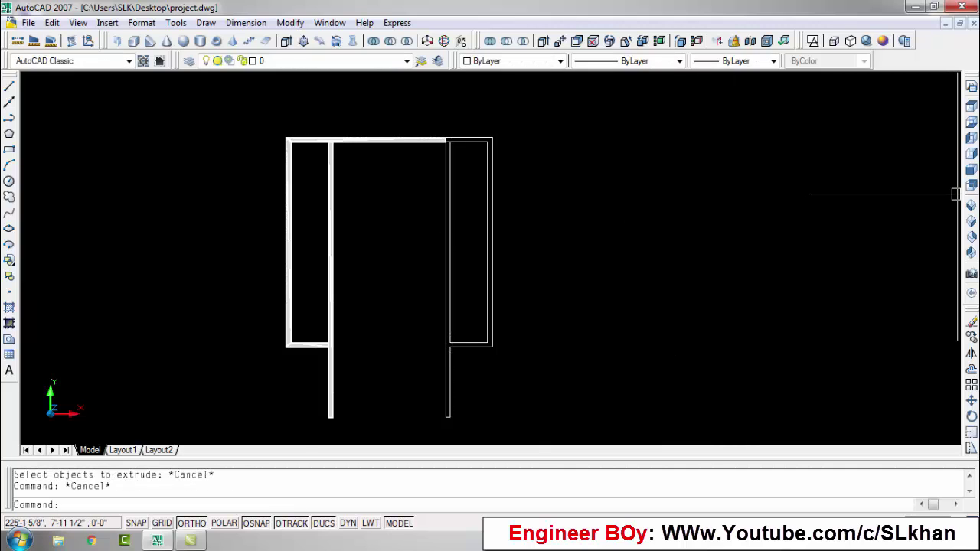
pyautogui.click(971, 205)
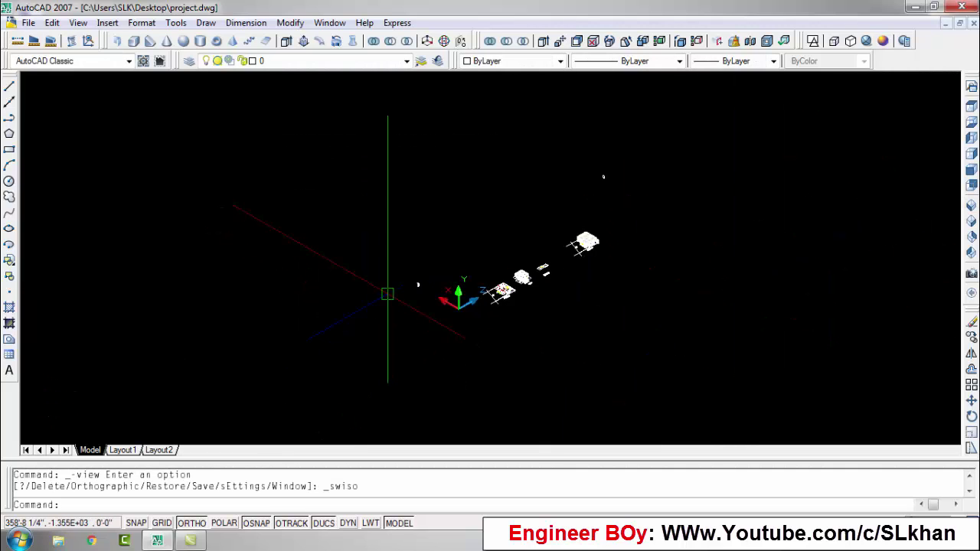
pyautogui.scroll(3, 360, 306)
pyautogui.click(970, 169)
pyautogui.press('Escape')
pyautogui.moveTo(659, 101); pyautogui.dragTo(324, 406)
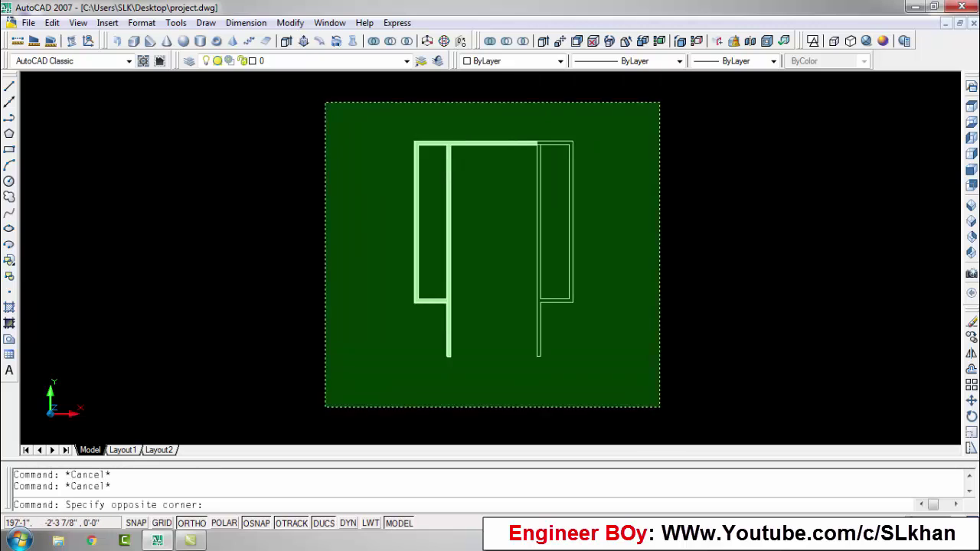
# Mirror the frame, union the pieces into one solid, and erase the leftovers.
pyautogui.write('m')
pyautogui.click(502, 121)
pyautogui.press('Return')
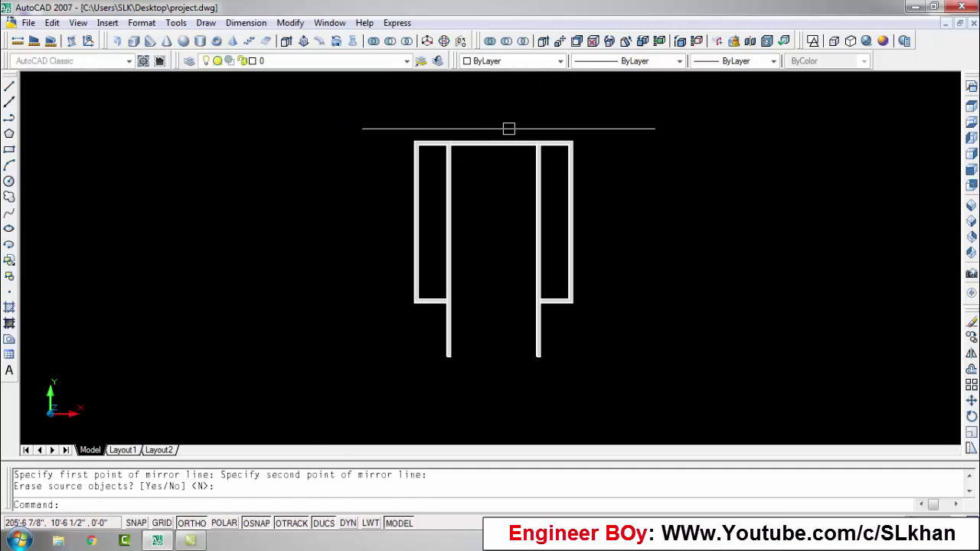
pyautogui.press('Return')
pyautogui.click(656, 236)
pyautogui.click(437, 120)
pyautogui.press('Return')
pyautogui.click(970, 205)
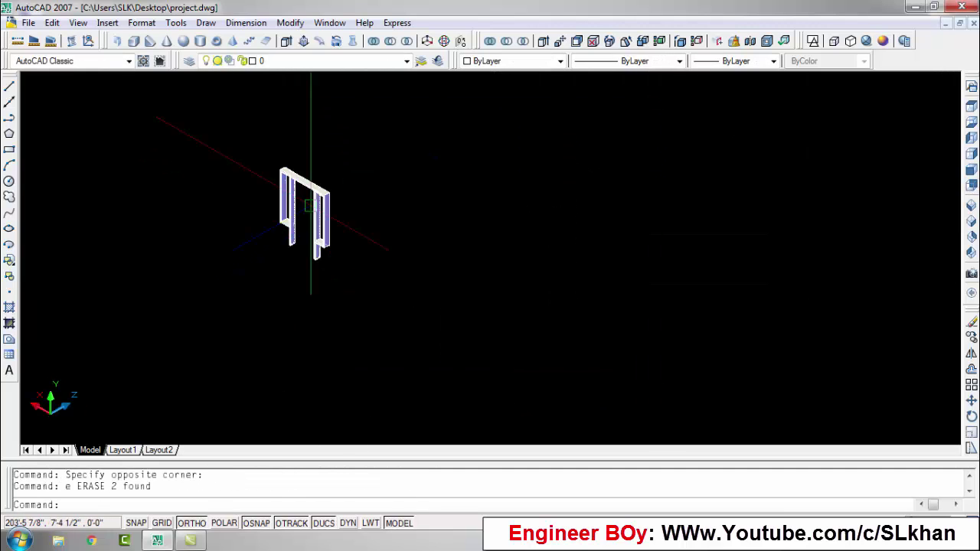
# Start moving the door frame from a base point, zoom in, then cancel the move.
pyautogui.write('em')
pyautogui.press('Return')
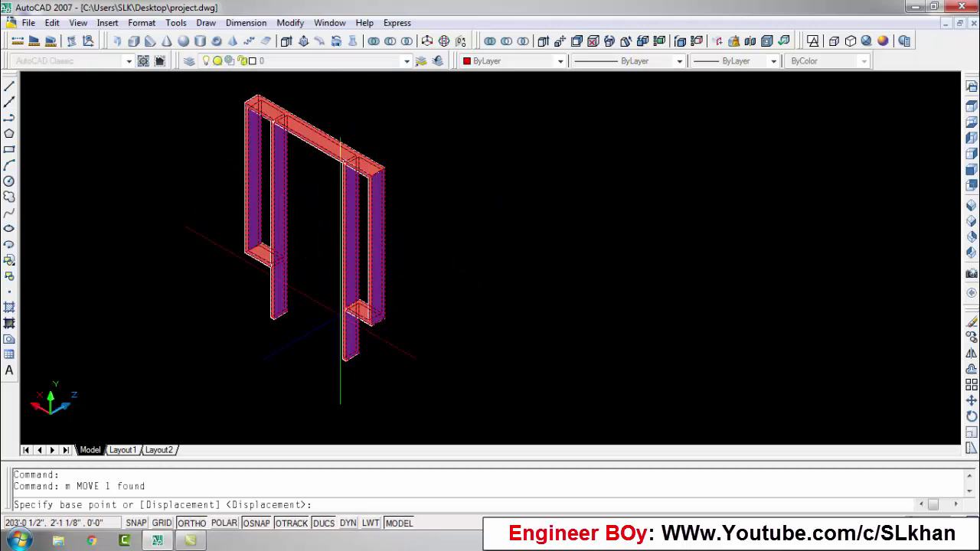
pyautogui.scroll(3, 340, 400)
pyautogui.click(343, 400)
pyautogui.scroll(-5, 957, 386)
pyautogui.scroll(3, 601, 376)
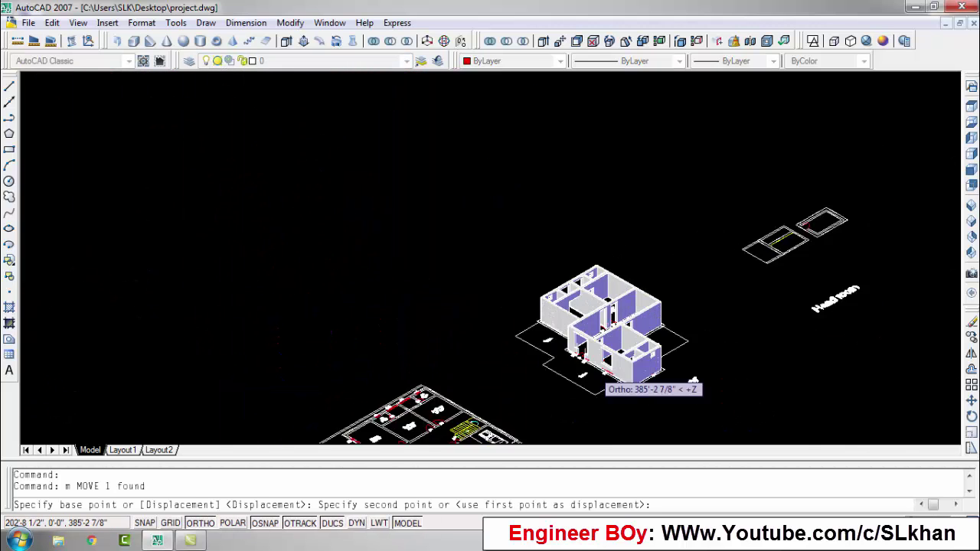
pyautogui.scroll(3, 601, 376)
pyautogui.scroll(3, 356, 344)
pyautogui.scroll(3, 355, 344)
pyautogui.press('Escape')
pyautogui.scroll(-5, 356, 344)
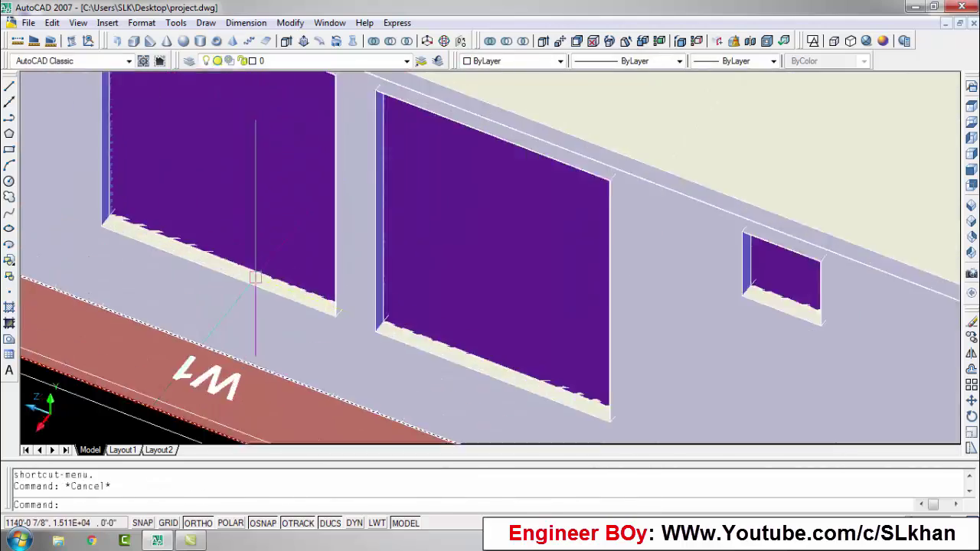
# Start a COPY and select the objects to copy.
pyautogui.write('co')
pyautogui.press('Return')
pyautogui.click(428, 253)
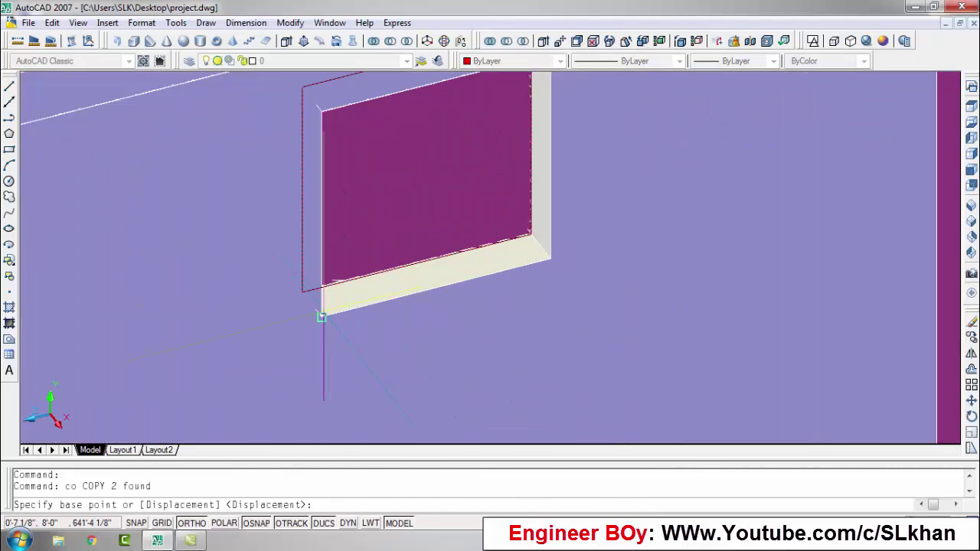
# Pick a base point for the pending copy, zoom around, then cancel it.
pyautogui.click(322, 313)
pyautogui.scroll(-5, 321, 312)
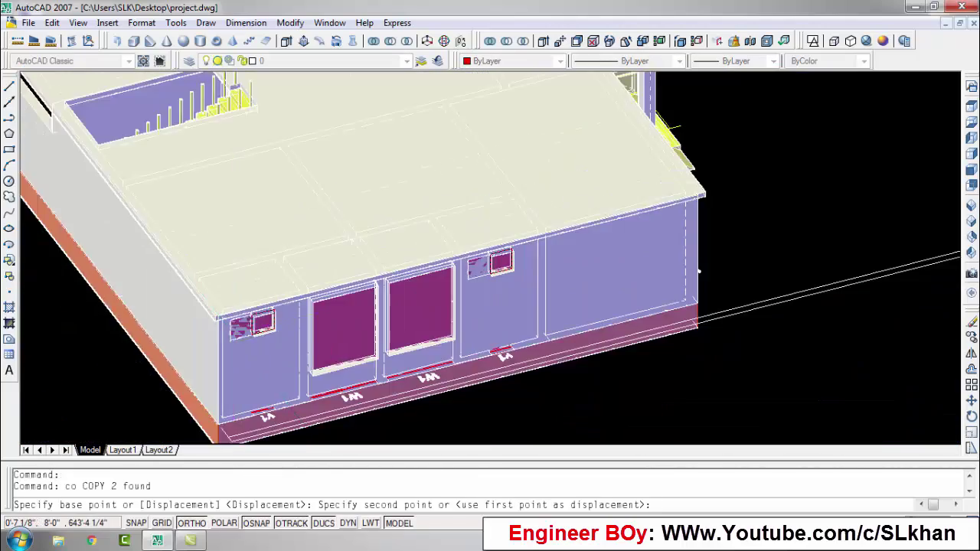
pyautogui.scroll(-3, 467, 306)
pyautogui.scroll(1, 575, 258)
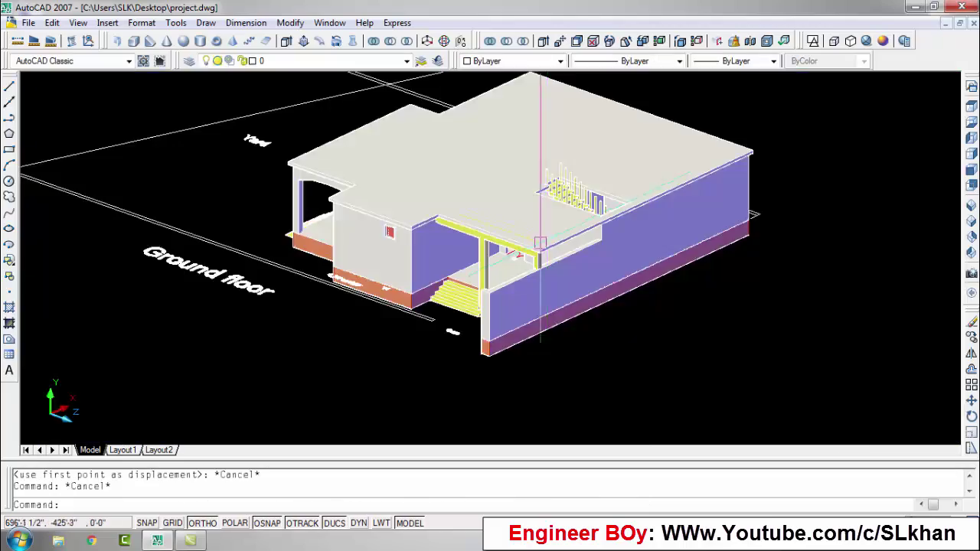
pyautogui.scroll(-6, 719, 329)
pyautogui.scroll(4, 398, 230)
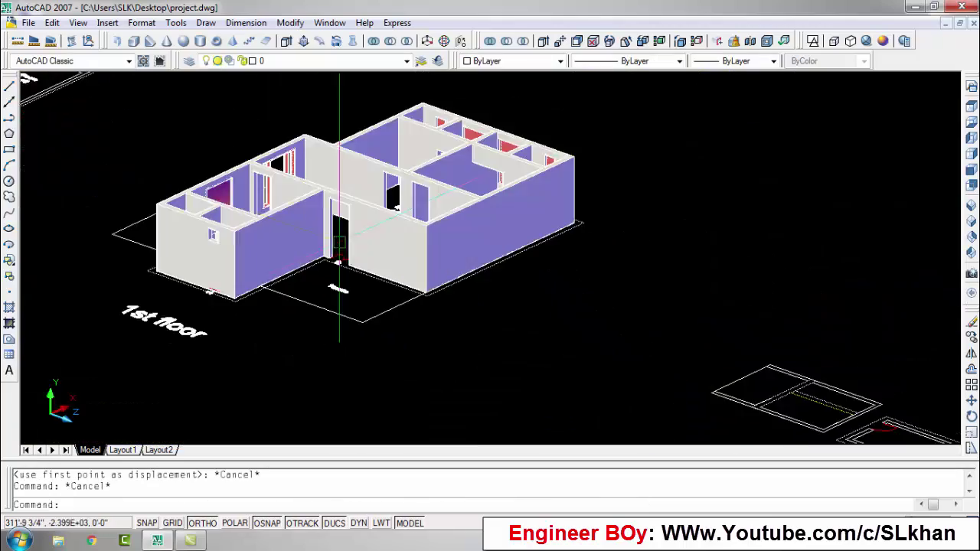
pyautogui.scroll(5, 474, 322)
pyautogui.scroll(2, 397, 237)
pyautogui.scroll(-2, 396, 238)
pyautogui.scroll(3, 528, 191)
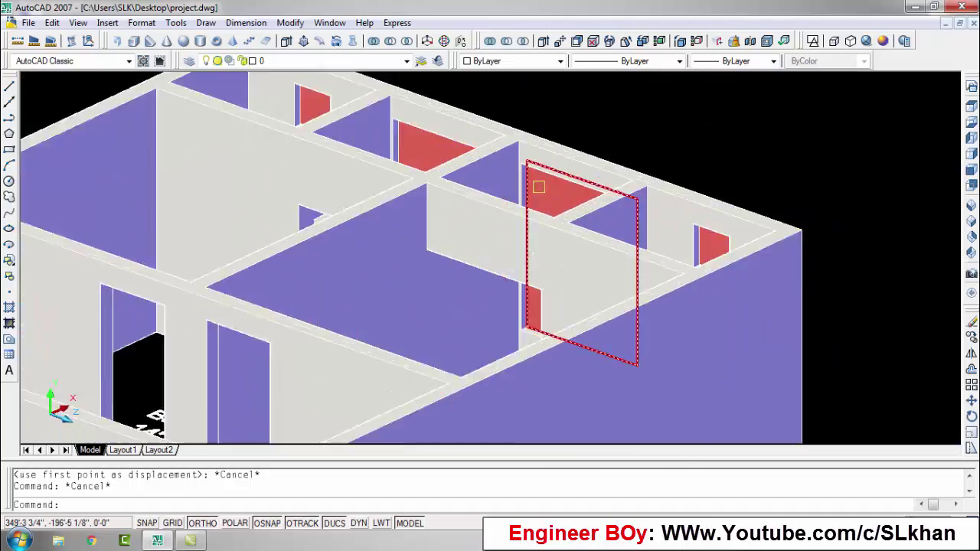
pyautogui.scroll(-5, 528, 191)
pyautogui.press('Escape')
# Try copying the first-floor window, cancel, and toggle 2D Wireframe then Conceptual.
pyautogui.scroll(6, 709, 202)
pyautogui.click(709, 202)
pyautogui.write('co')
pyautogui.press('Return')
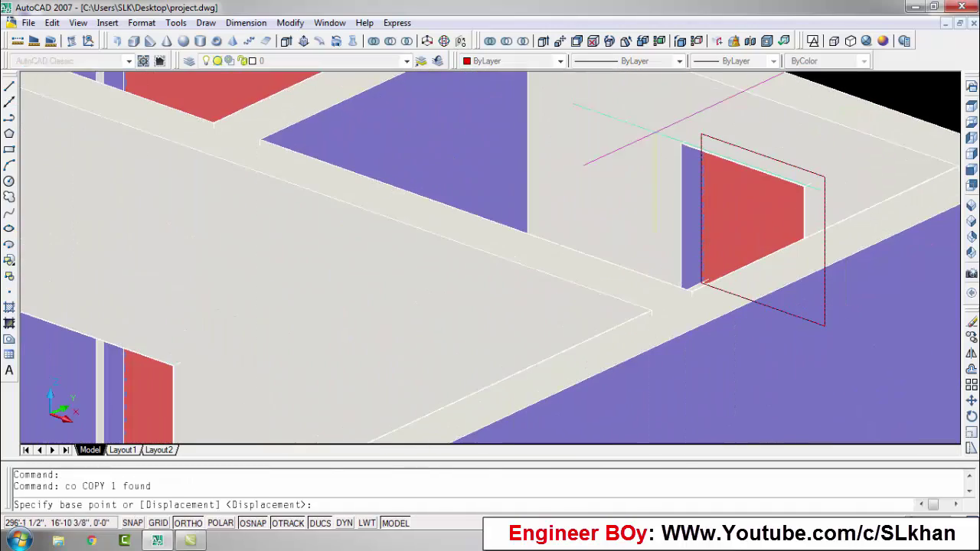
pyautogui.scroll(-5, 777, 107)
pyautogui.scroll(4, 324, 227)
pyautogui.scroll(2, 329, 203)
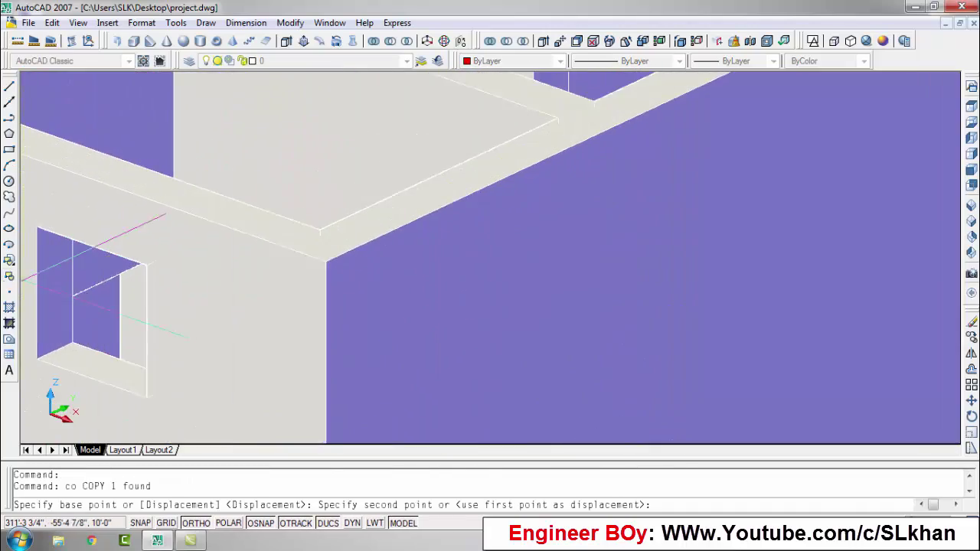
pyautogui.scroll(2, 329, 196)
pyautogui.press('Escape')
pyautogui.press('Escape')
pyautogui.click(812, 41)
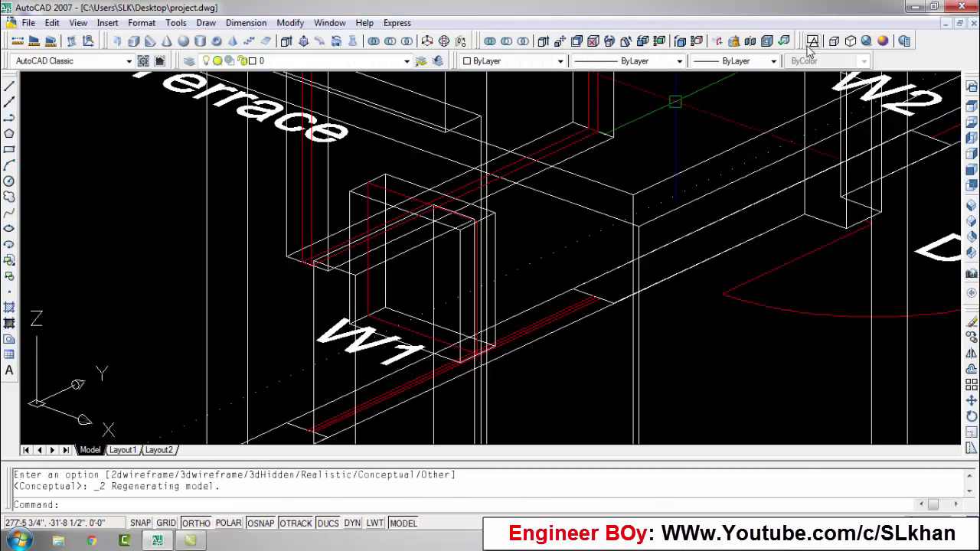
pyautogui.click(882, 40)
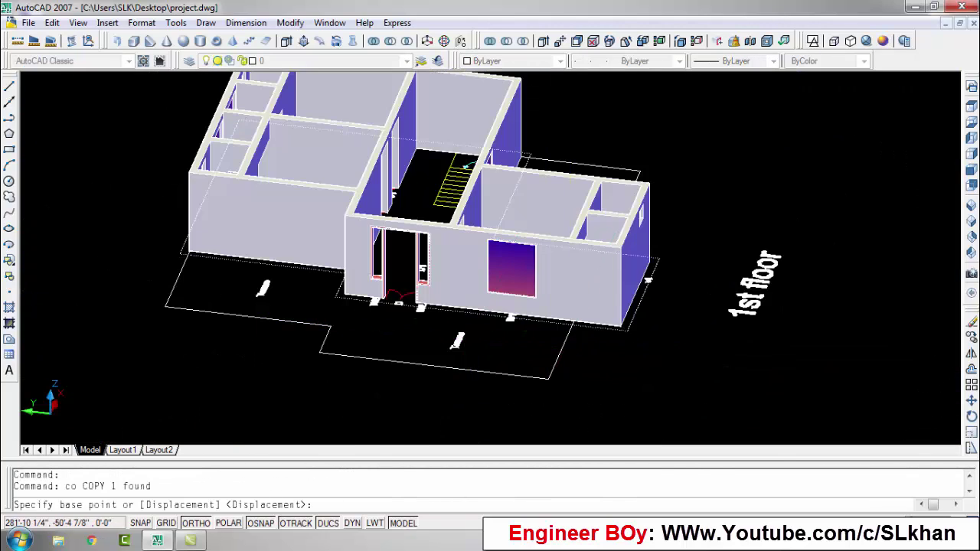
# Extrude the first-floor roof slab to a height of .5.
pyautogui.write('xt')
pyautogui.press('Return')
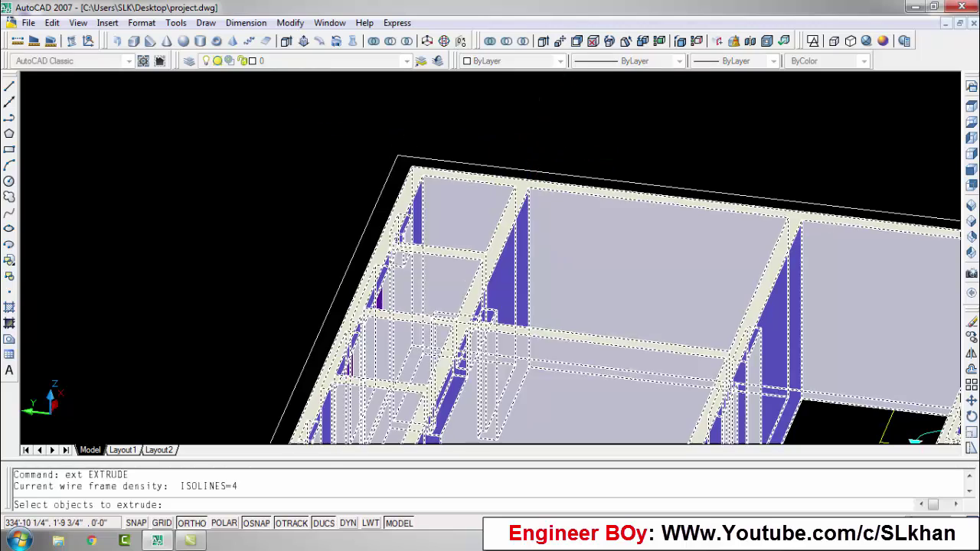
pyautogui.click(545, 162)
pyautogui.press('Return')
pyautogui.write('5')
pyautogui.press('Return')
pyautogui.scroll(-3, 597, 230)
pyautogui.press('Escape')
pyautogui.press('Escape')
# Orbit around the roofed first-floor model and recentre the view.
pyautogui.scroll(-3, 741, 329)
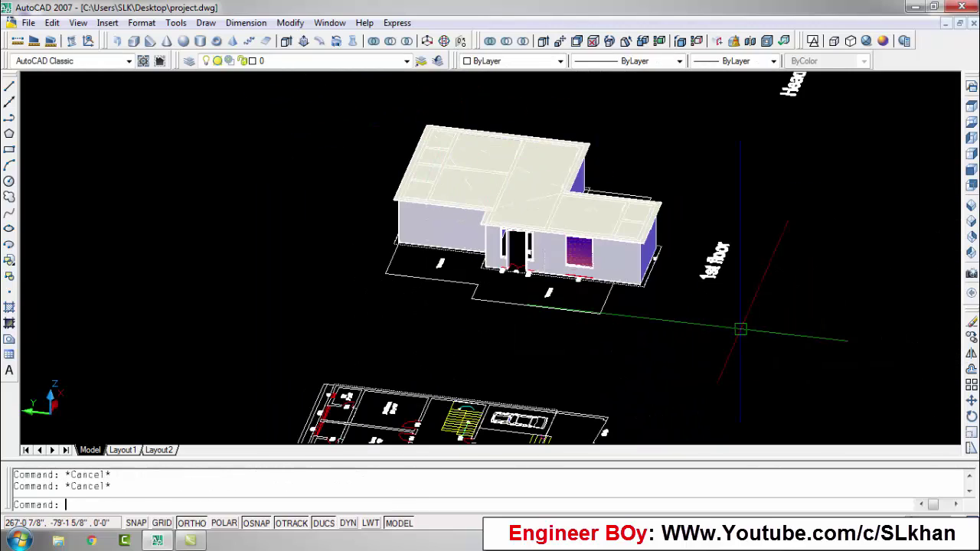
pyautogui.write('o')
pyautogui.press('Return')
pyautogui.moveTo(723, 325); pyautogui.dragTo(609, 211)
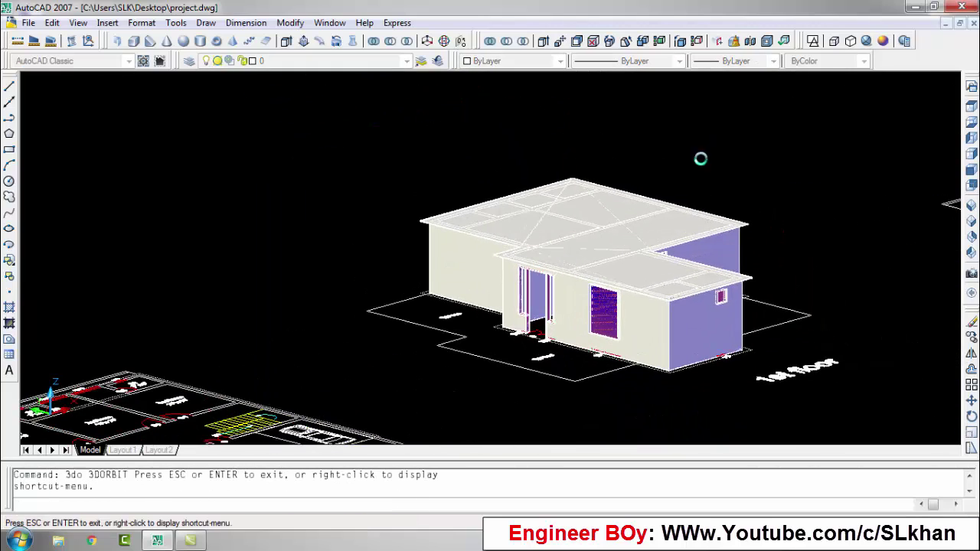
pyautogui.press('Escape')
pyautogui.scroll(5, 610, 211)
pyautogui.scroll(3, 558, 284)
pyautogui.scroll(-8, 415, 207)
pyautogui.write('3do')
pyautogui.press('Return')
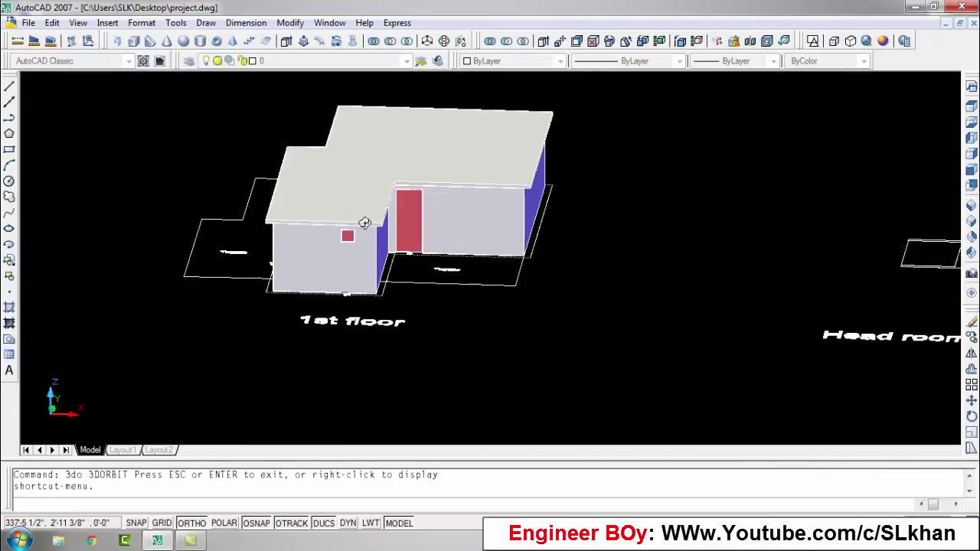
pyautogui.scroll(3, 350, 225)
pyautogui.press('Escape')
pyautogui.press('Escape')
pyautogui.moveTo(668, 290); pyautogui.dragTo(630, 320, button='middle')
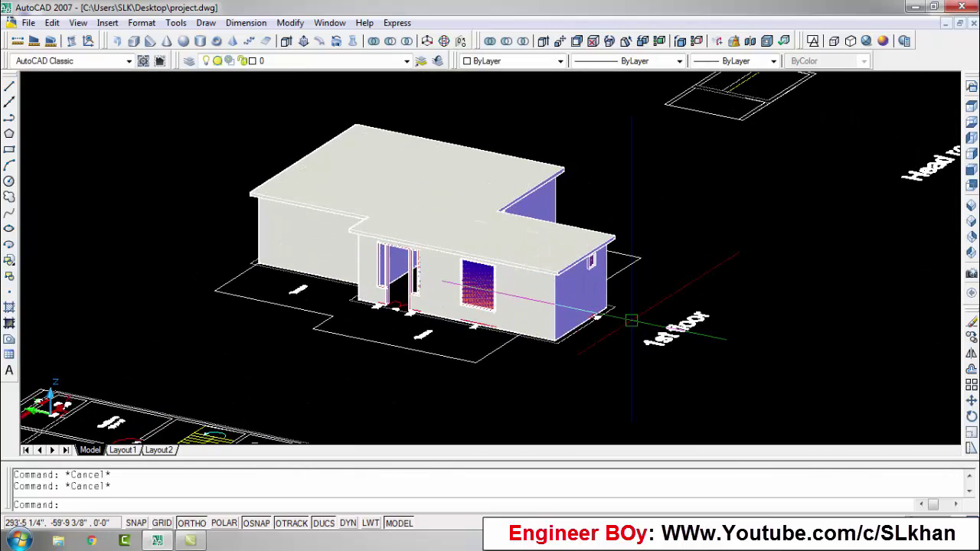
# Orbit the view, abandon a line, and zoom out to show both floors.
pyautogui.write('3d')
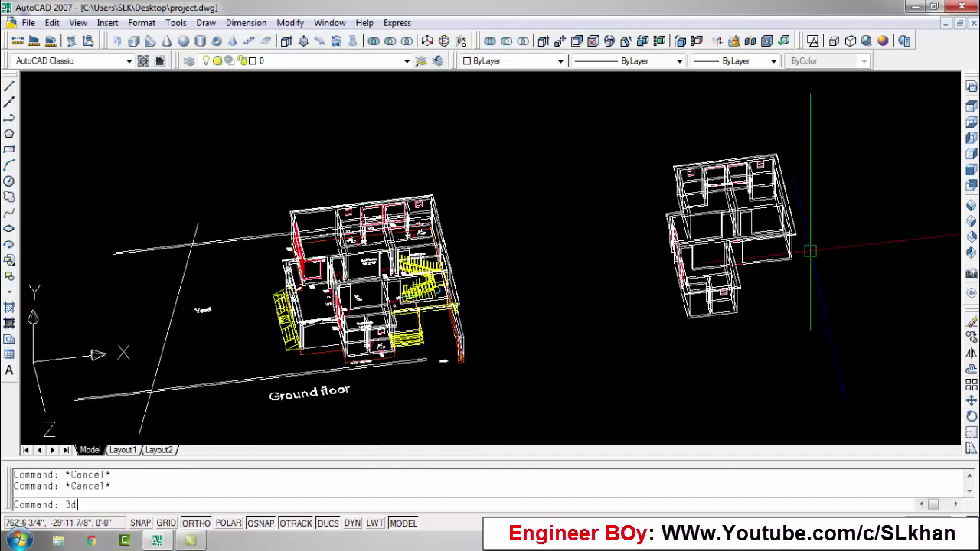
pyautogui.write('o')
pyautogui.press('Return')
pyautogui.moveTo(649, 259); pyautogui.dragTo(595, 229)
pyautogui.scroll(10, 594, 229)
pyautogui.press('Escape')
pyautogui.press('Escape')
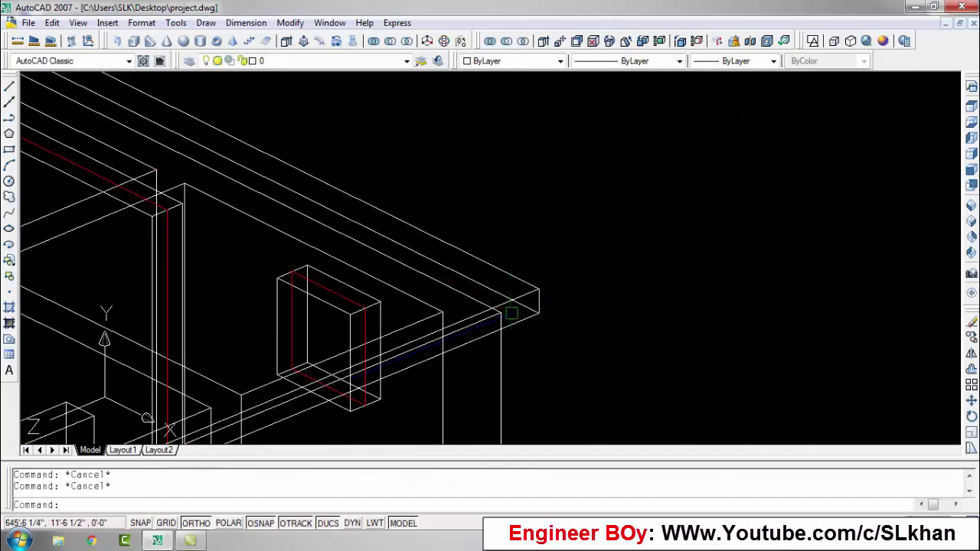
pyautogui.write('l')
pyautogui.press('Return')
pyautogui.scroll(4, 504, 290)
pyautogui.scroll(3, 479, 328)
pyautogui.press('Escape')
pyautogui.press('Return')
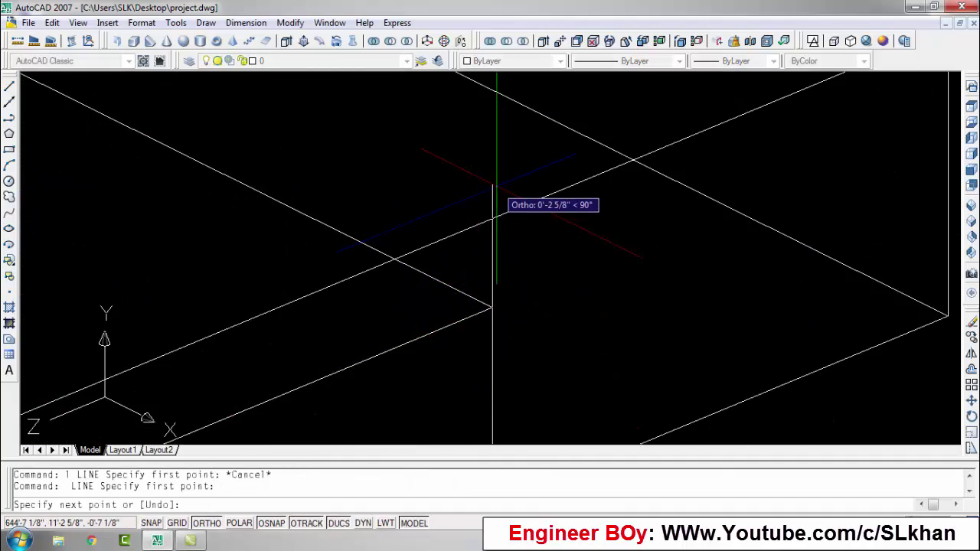
pyautogui.middleClick(496, 206)
pyautogui.middleClick(496, 205)
pyautogui.press('Escape')
# Window-select the first floor, move it onto the ground floor, and shade it Conceptual.
pyautogui.click(636, 164)
pyautogui.click(543, 360)
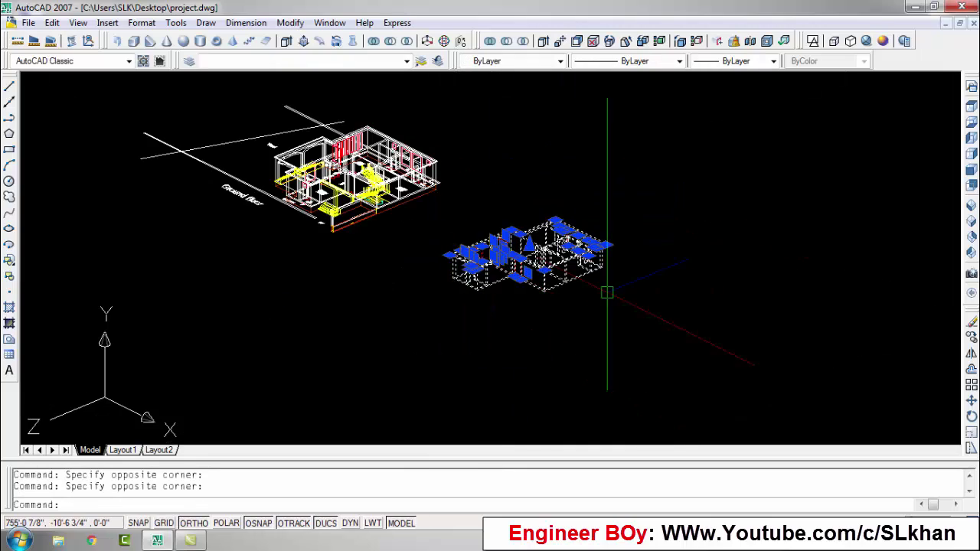
pyautogui.write('m')
pyautogui.press('Return')
pyautogui.scroll(5, 403, 157)
pyautogui.click(575, 268)
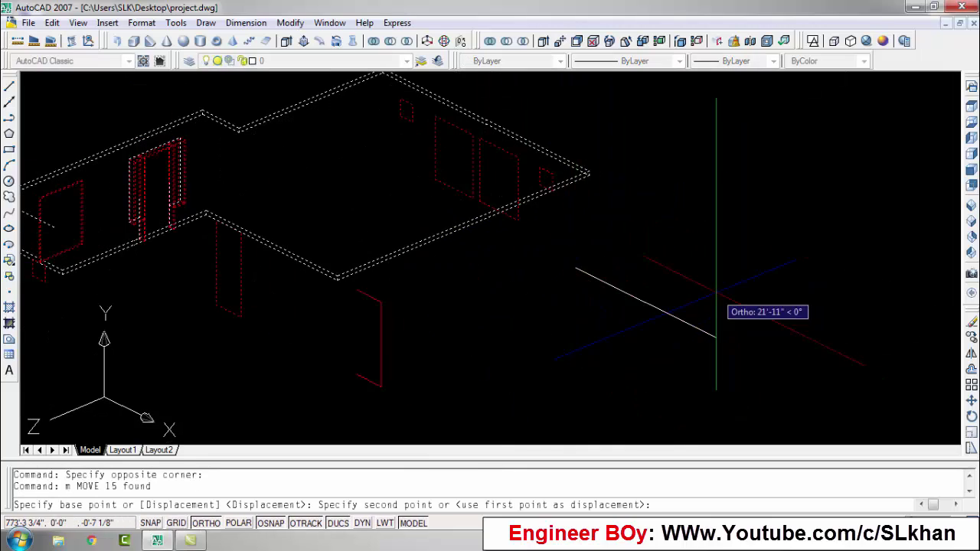
pyautogui.scroll(-5, 725, 203)
pyautogui.scroll(4, 375, 208)
pyautogui.scroll(2, 375, 208)
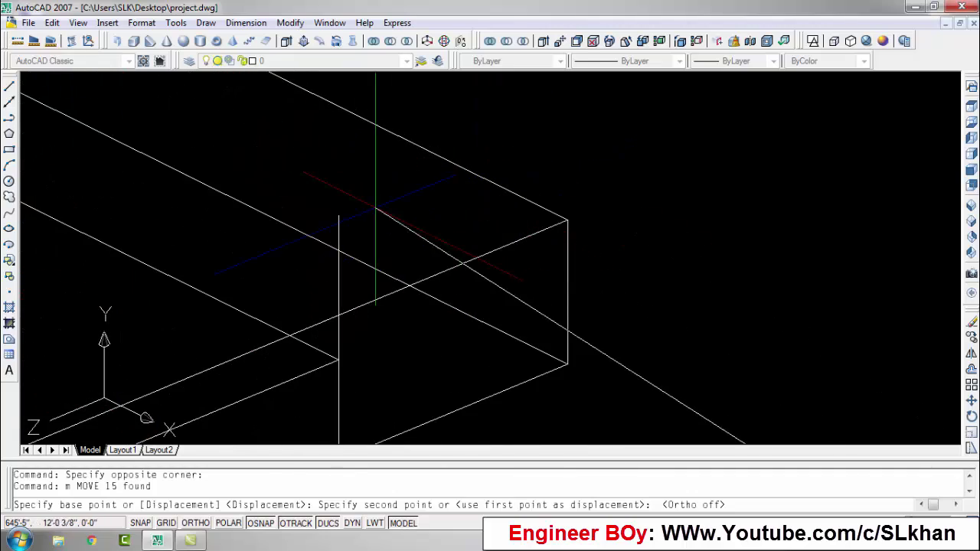
pyautogui.press('Escape')
pyautogui.press('Escape')
pyautogui.click(882, 41)
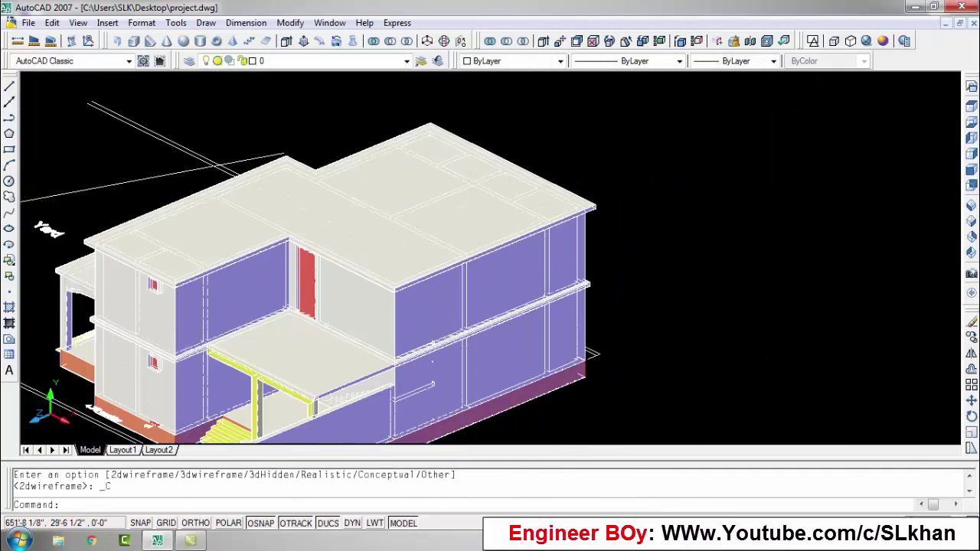
# Orbit the two-storey house and toggle 2D Wireframe then Conceptual.
pyautogui.write('3do')
pyautogui.press('Return')
pyautogui.moveTo(429, 253); pyautogui.dragTo(485, 271)
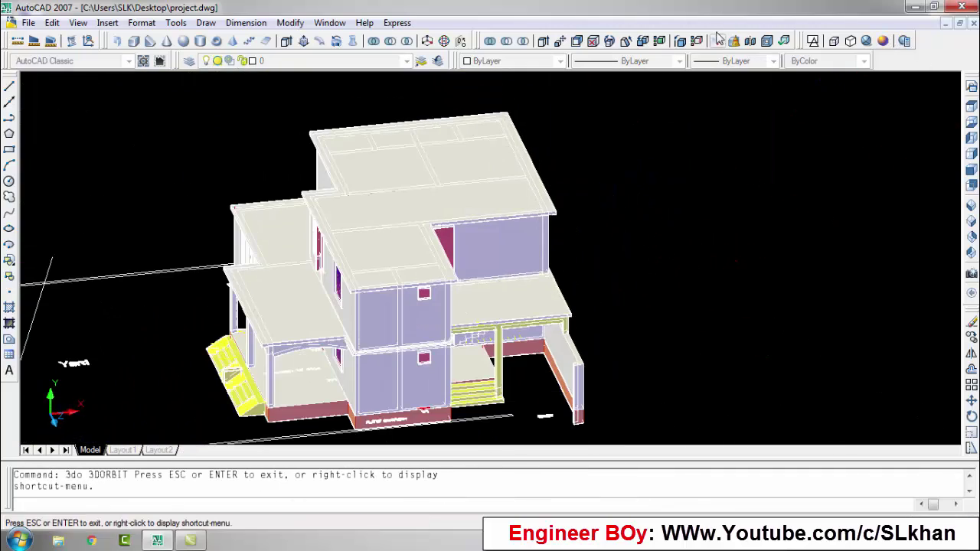
pyautogui.click(904, 40)
pyautogui.click(883, 40)
# Zoom into the porch and stairs, then orbit to the house's opposite side.
pyautogui.write('o')
pyautogui.press('Return')
pyautogui.scroll(2, 465, 323)
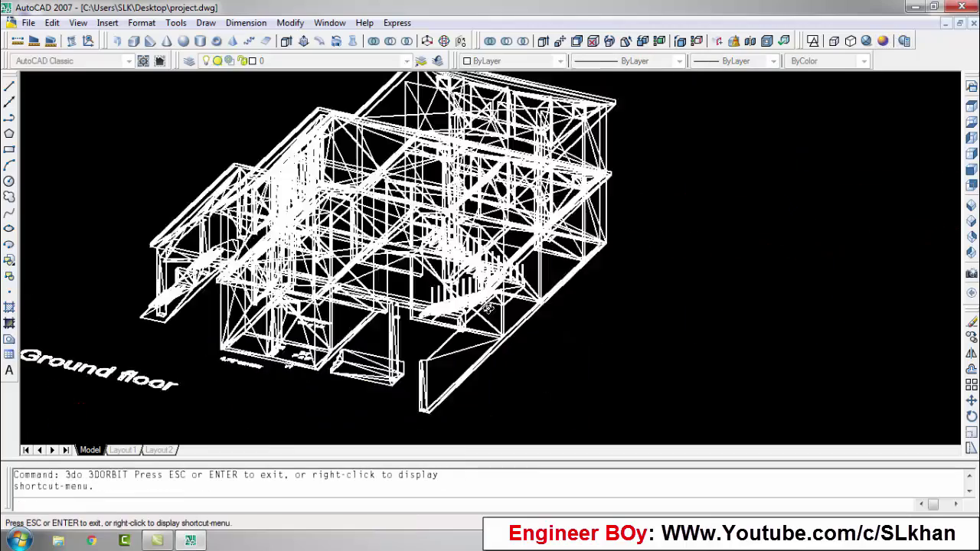
pyautogui.scroll(3, 466, 324)
pyautogui.scroll(2, 466, 323)
pyautogui.scroll(2, 465, 323)
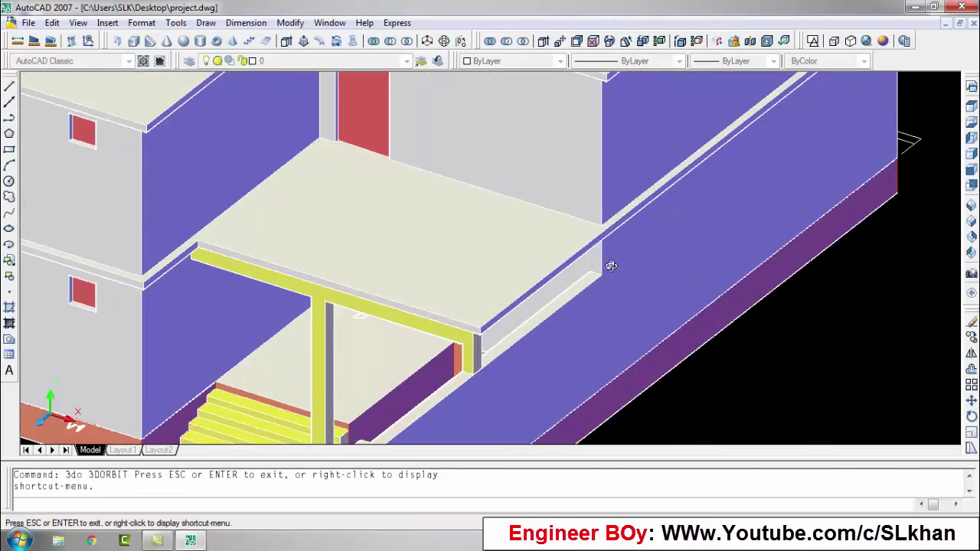
pyautogui.scroll(-5, 611, 266)
pyautogui.moveTo(611, 266)
pyautogui.mouseDown()
pyautogui.moveTo(353, 277)
pyautogui.moveTo(432, 257)
pyautogui.moveTo(444, 284)
pyautogui.moveTo(490, 286)
pyautogui.mouseUp()
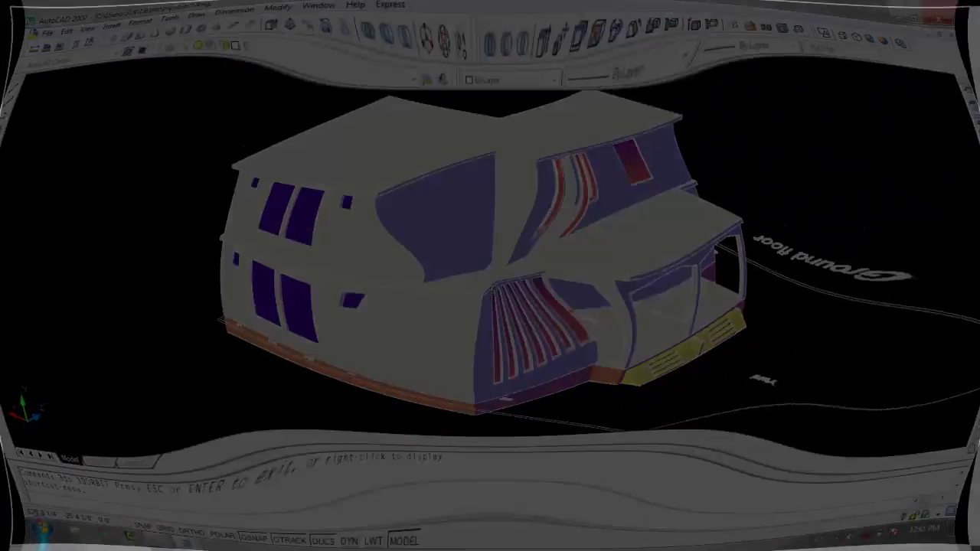